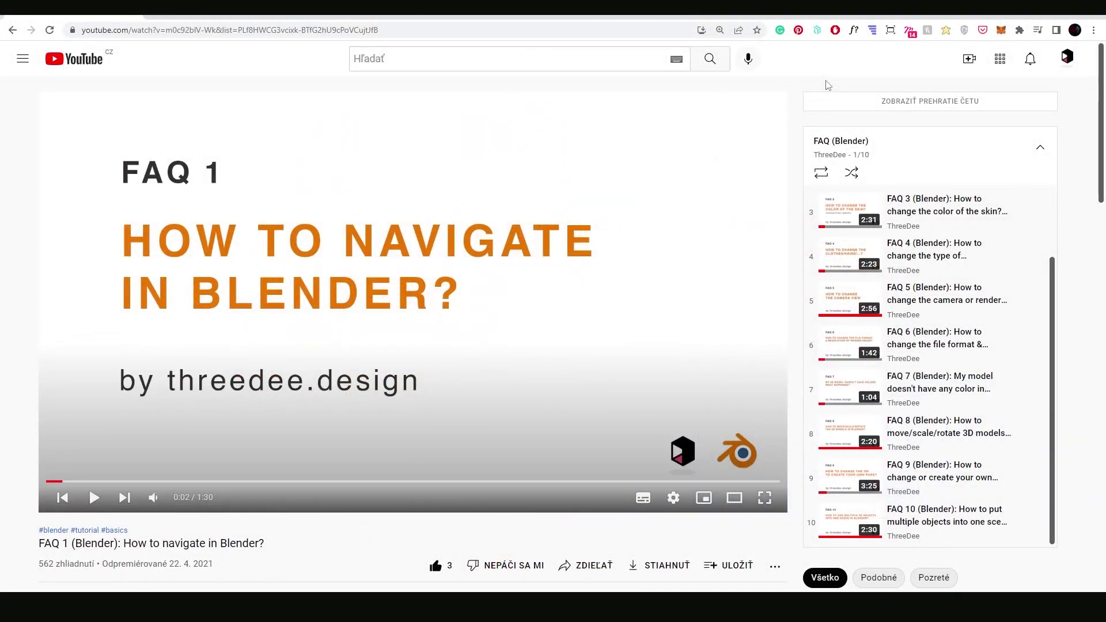
pyautogui.scroll(2, 914, 229)
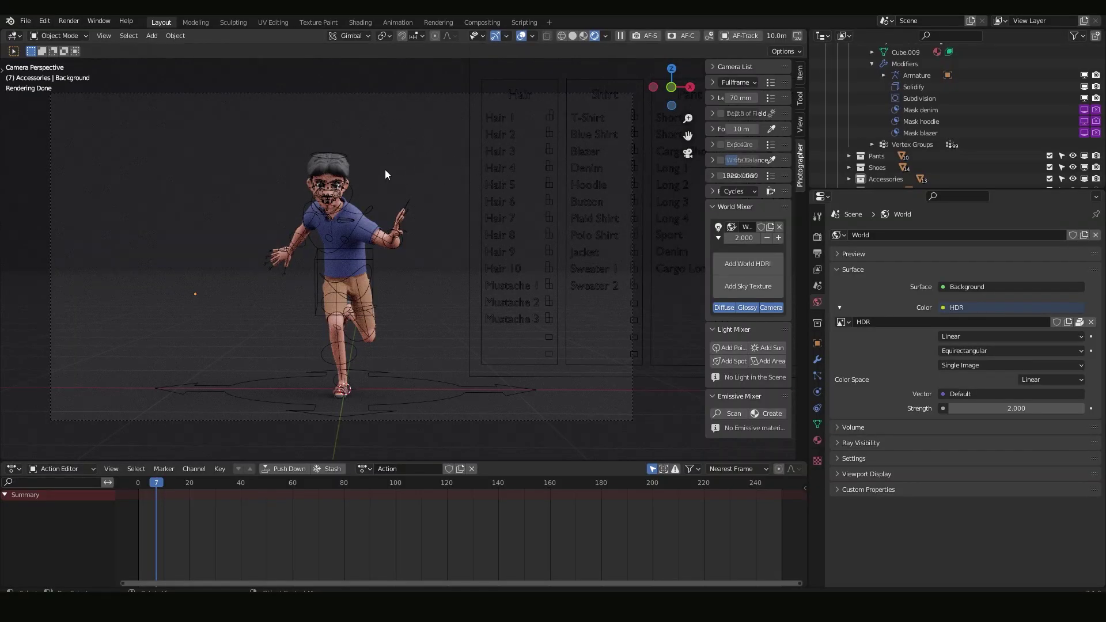
# Step: Turn Simplify off in the render settings to compare the character's head at full detail, and turn Simplify back on
pyautogui.moveTo(462, 196); pyautogui.dragTo(415, 217, button='middle')
pyautogui.scroll(-4, 420, 217)
pyautogui.scroll(5, 409, 244)
pyautogui.moveTo(335, 261); pyautogui.dragTo(342, 341, button='middle')
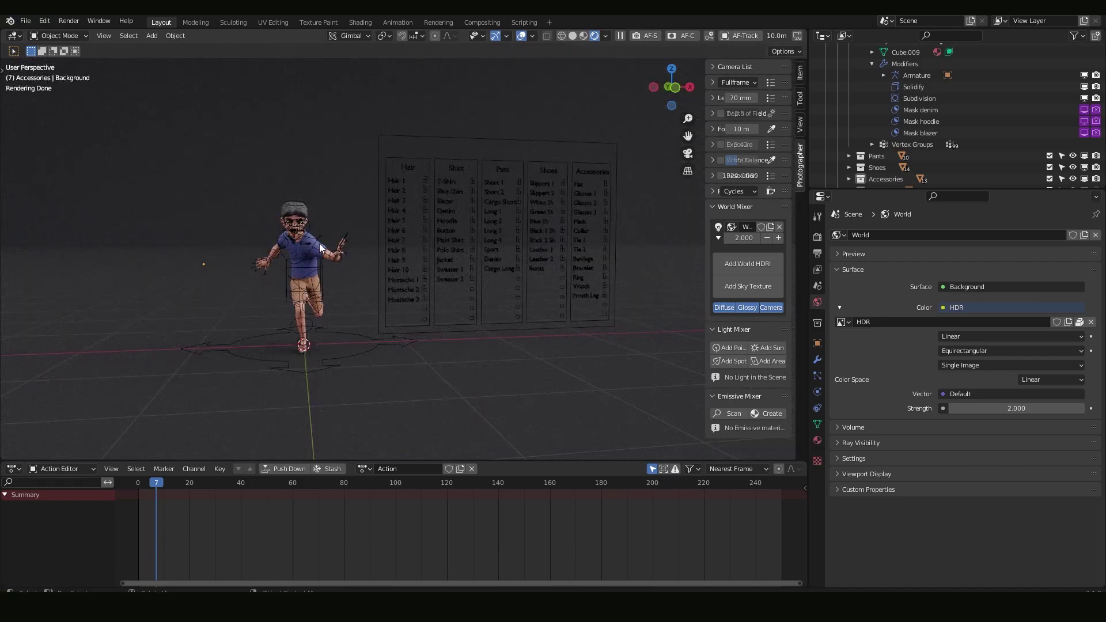
pyautogui.click(817, 236)
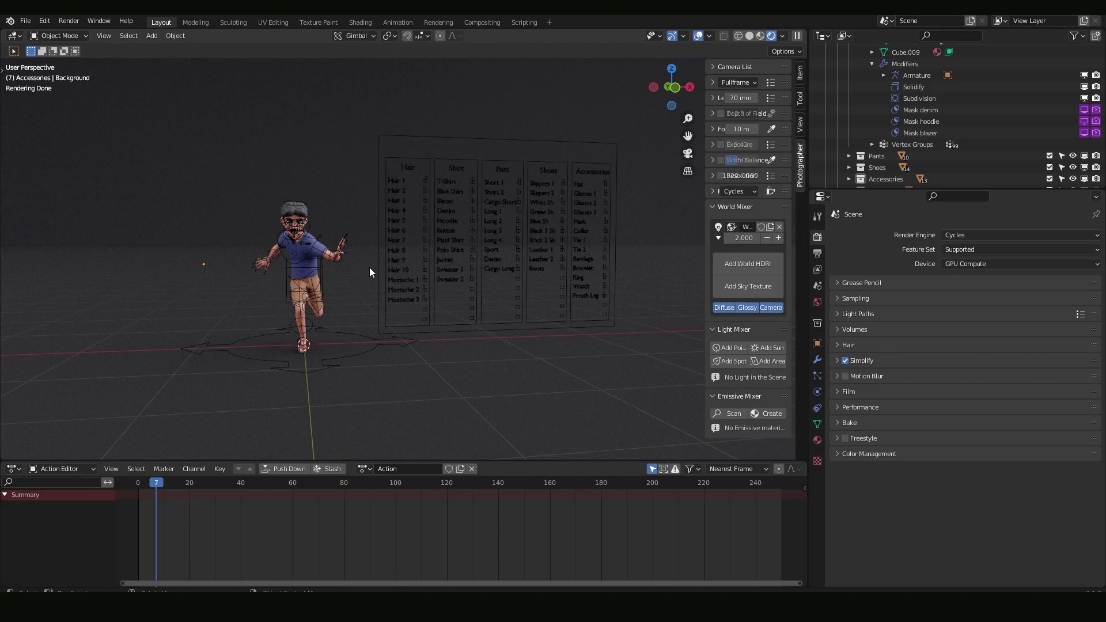
pyautogui.scroll(1, 370, 270)
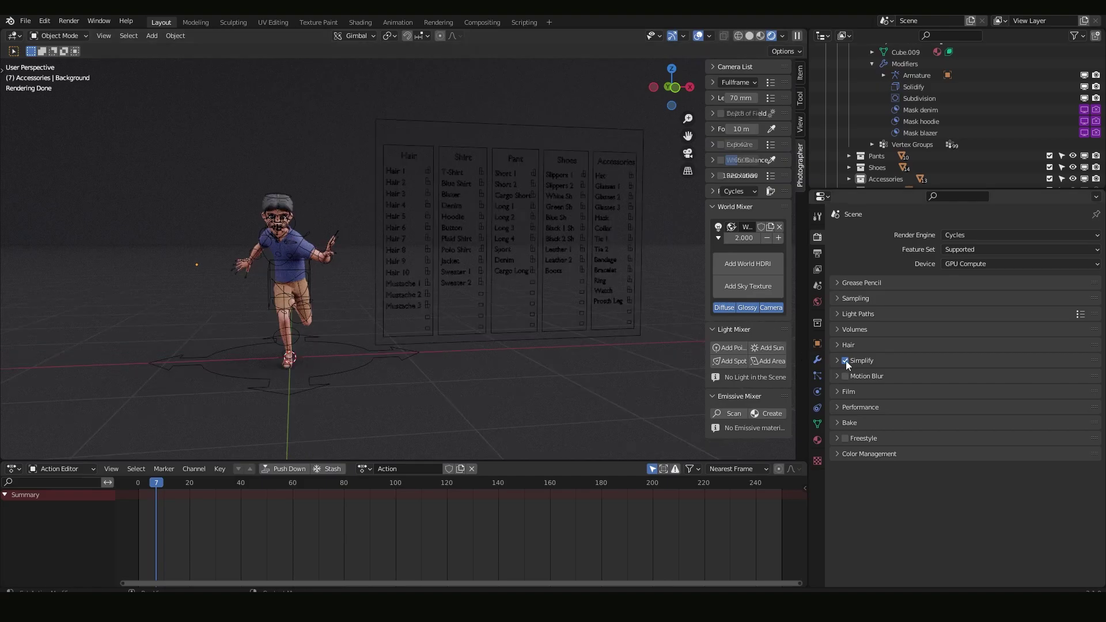
pyautogui.moveTo(310, 241); pyautogui.dragTo(472, 257, button='middle')
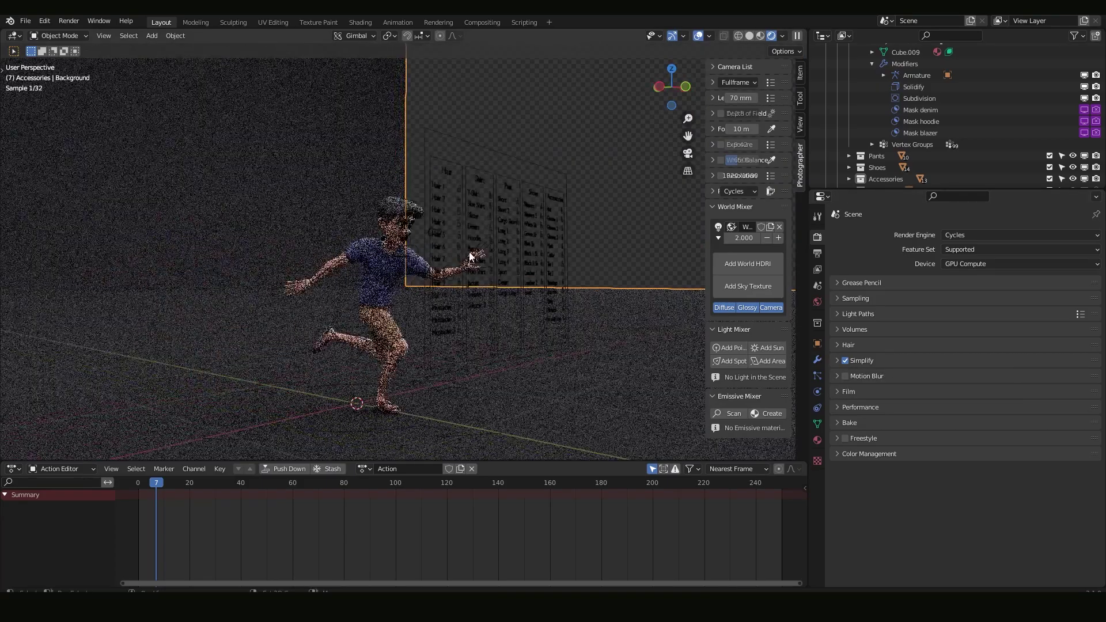
pyautogui.scroll(8, 472, 256)
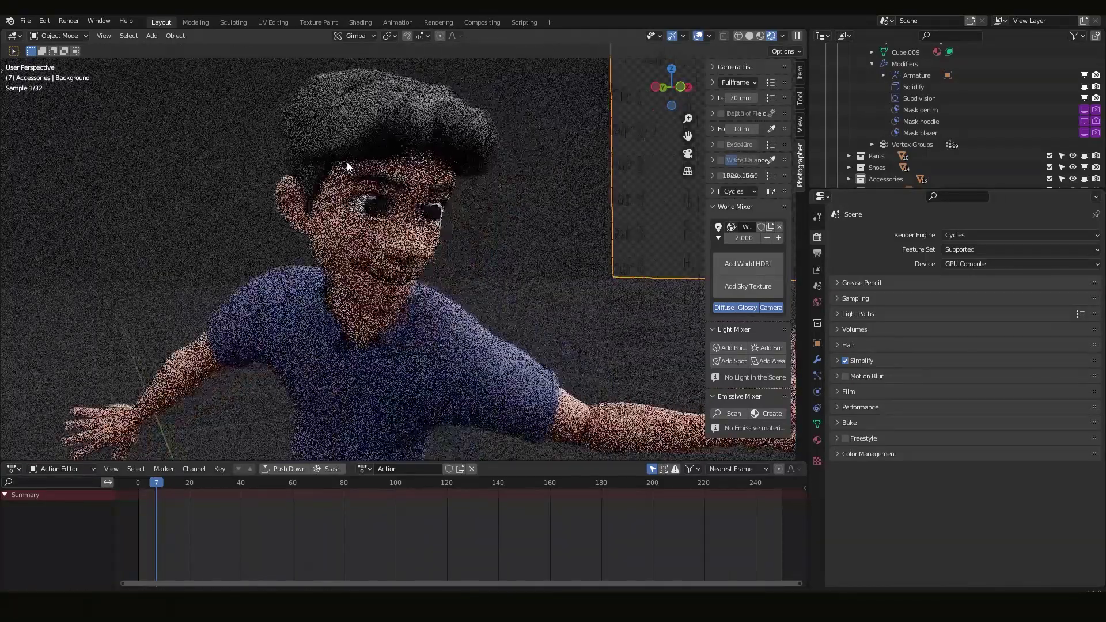
pyautogui.click(845, 360)
pyautogui.moveTo(506, 239); pyautogui.dragTo(602, 282, button='middle')
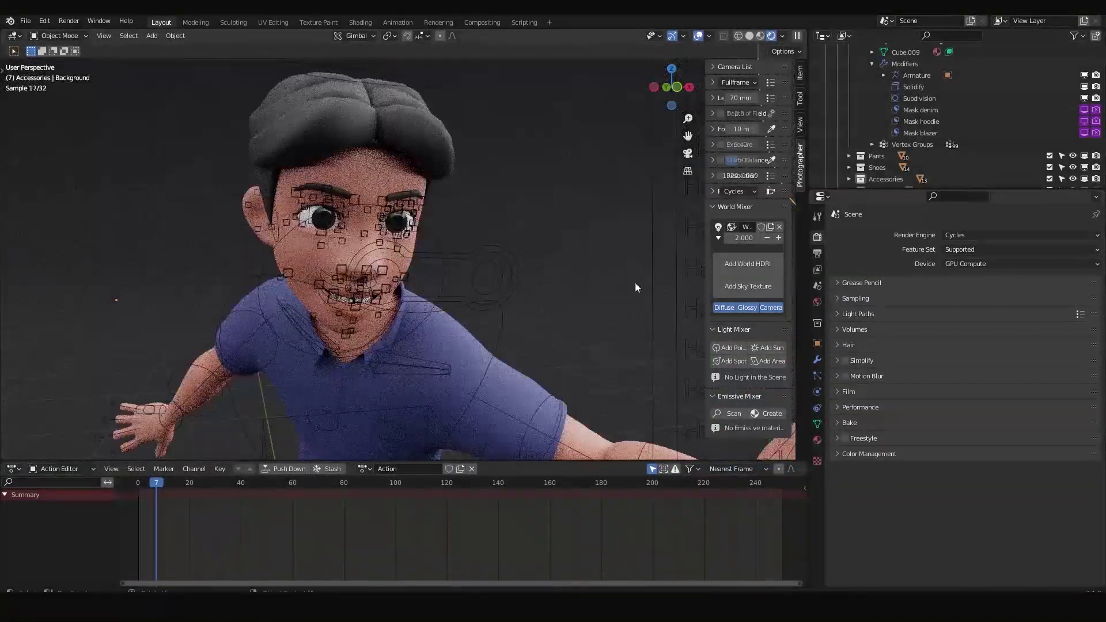
pyautogui.click(844, 361)
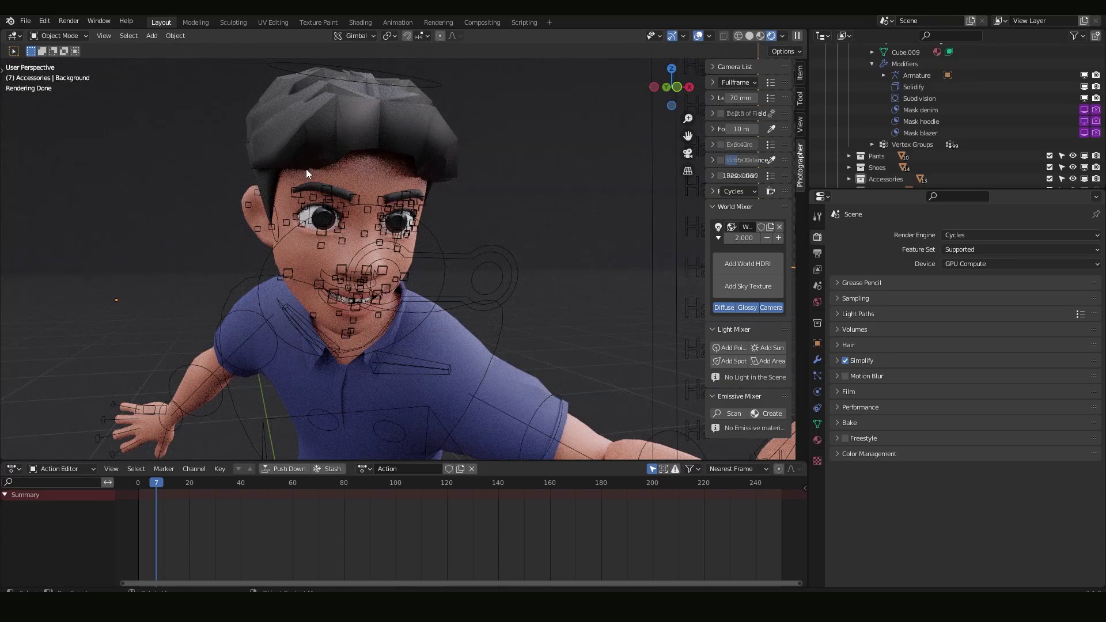
pyautogui.scroll(-6, 306, 183)
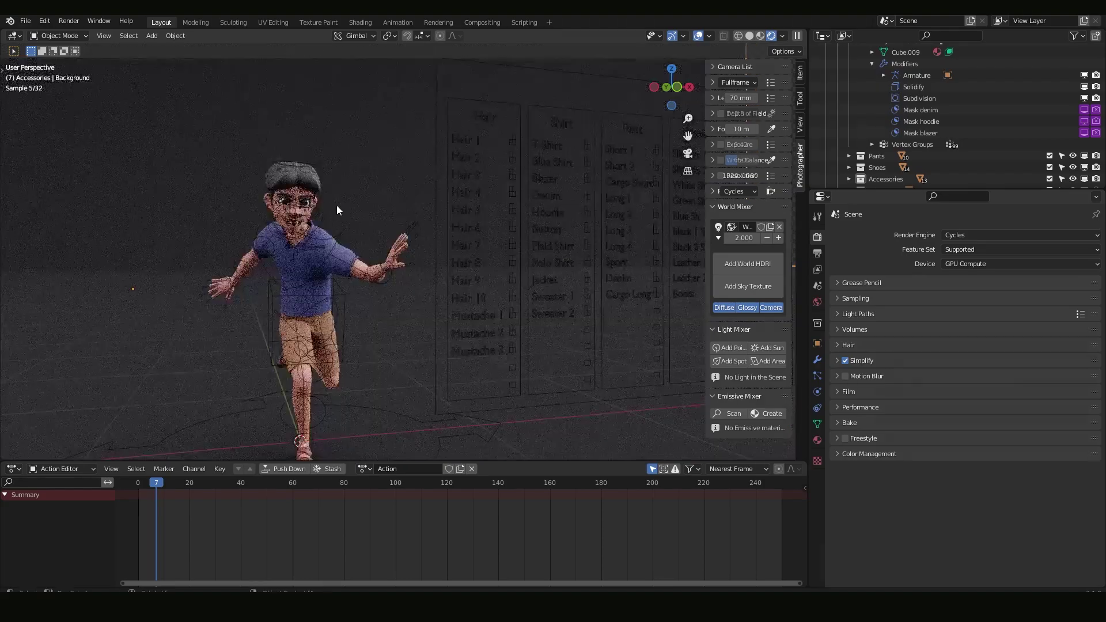
# Step: Select the character's rig through the clothing generator board and switch it to Pose Mode
pyautogui.moveTo(438, 192); pyautogui.dragTo(406, 186, button='middle')
pyautogui.click(407, 194)
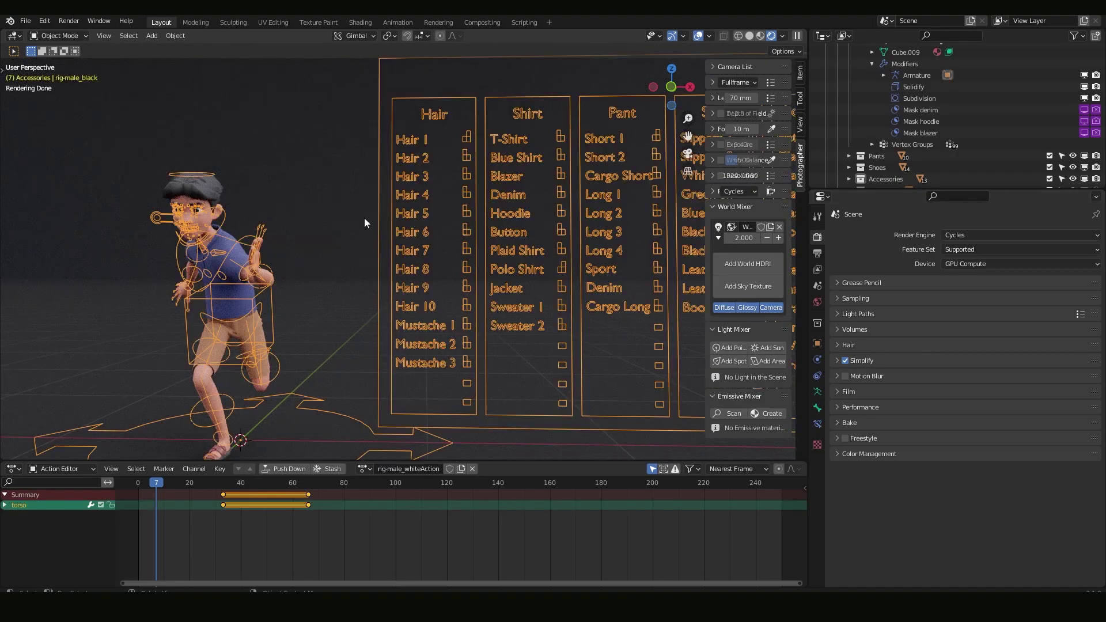
pyautogui.click(57, 36)
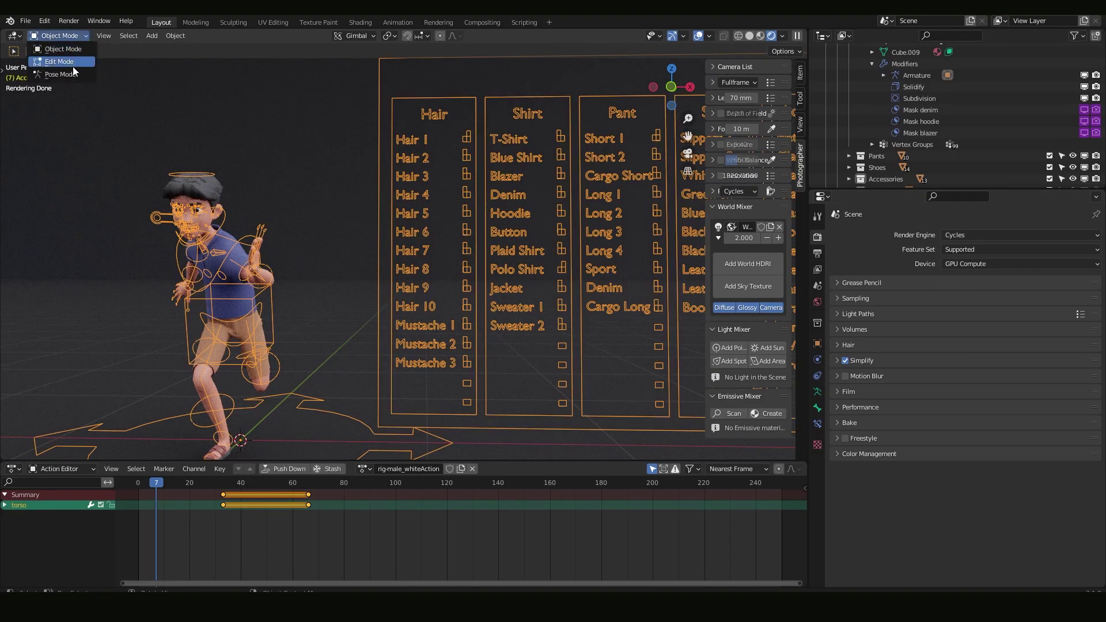
pyautogui.click(281, 122)
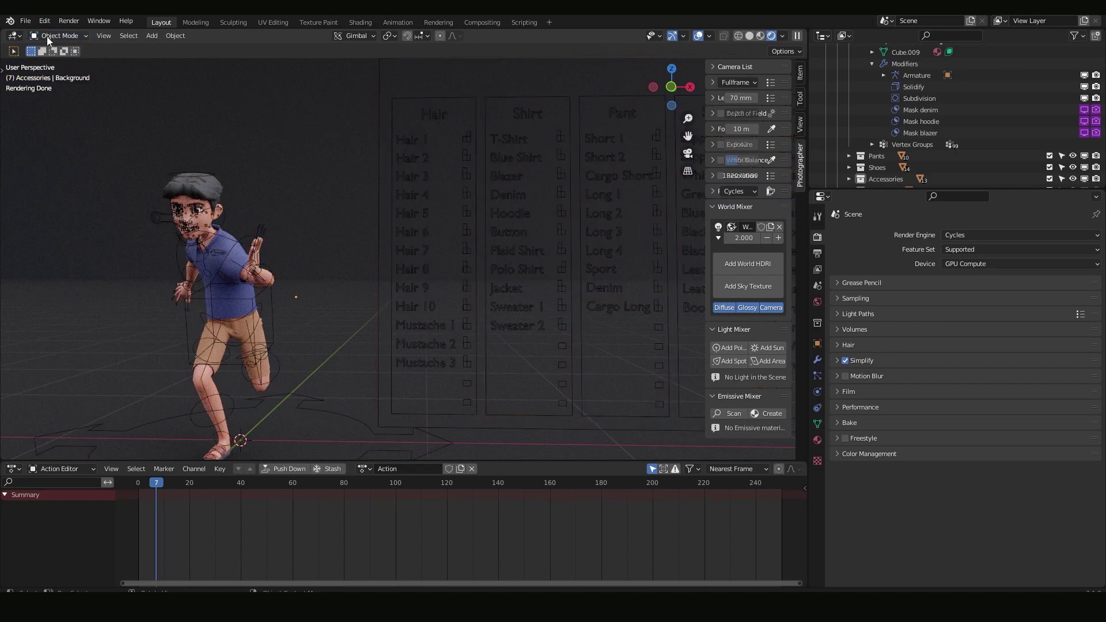
pyautogui.click(405, 145)
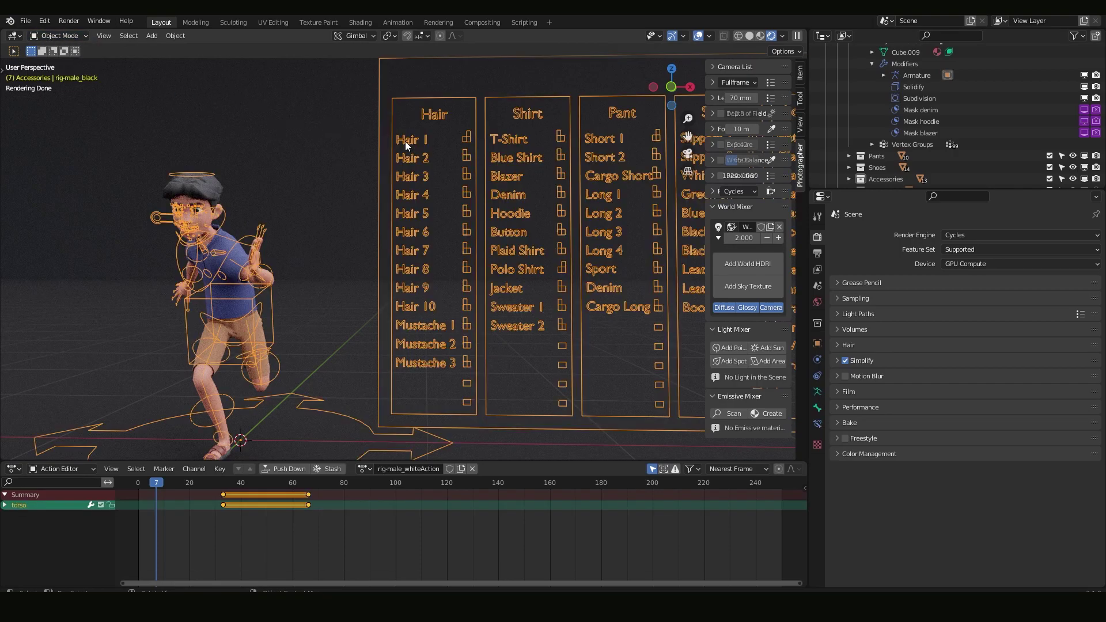
pyautogui.click(60, 34)
pyautogui.click(66, 74)
# Step: Move the Hair 1 slider on the generator board to its off side to remove that hairstyle
pyautogui.moveTo(458, 133); pyautogui.dragTo(457, 355, button='middle')
pyautogui.keyDown('shift'); pyautogui.moveTo(347, 279); pyautogui.dragTo(474, 278, button='middle'); pyautogui.keyUp('shift')
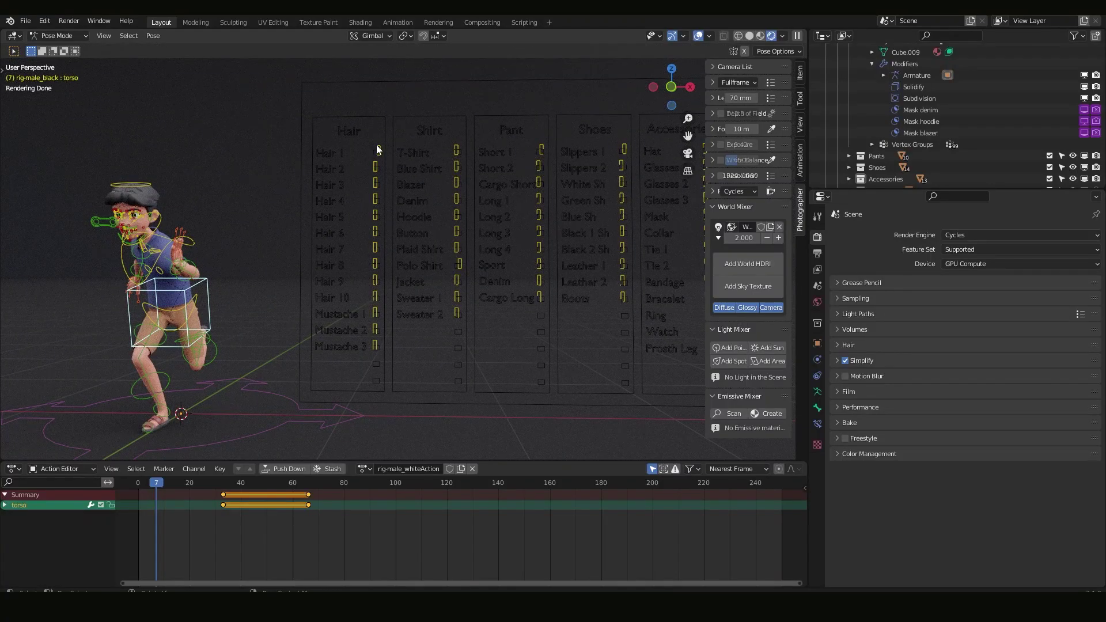
pyautogui.click(379, 149)
pyautogui.press('g')
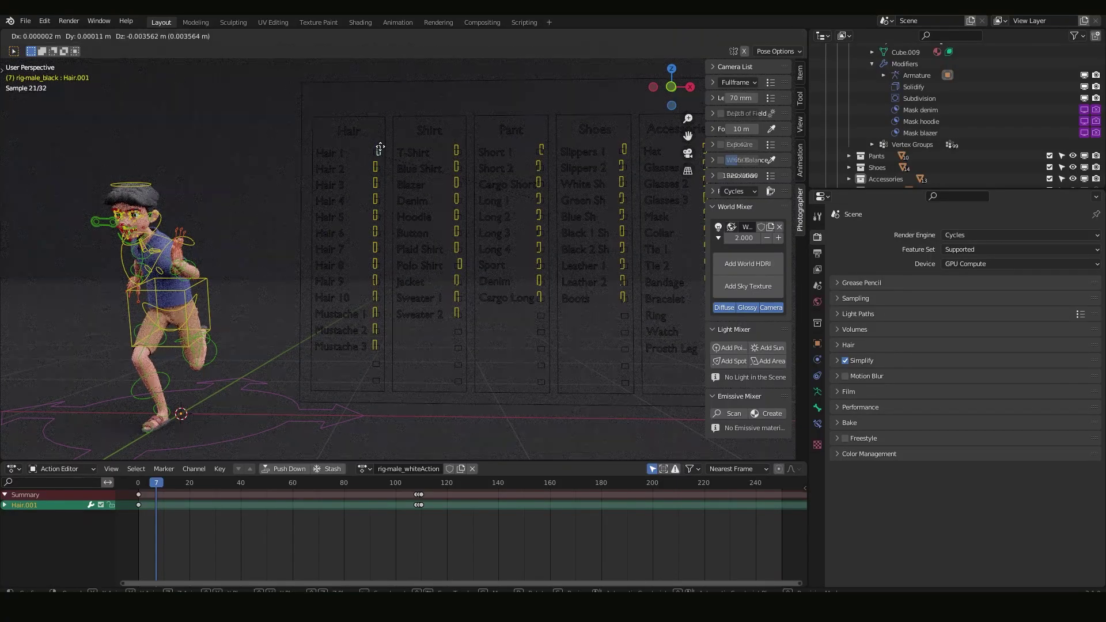
pyautogui.click(380, 149)
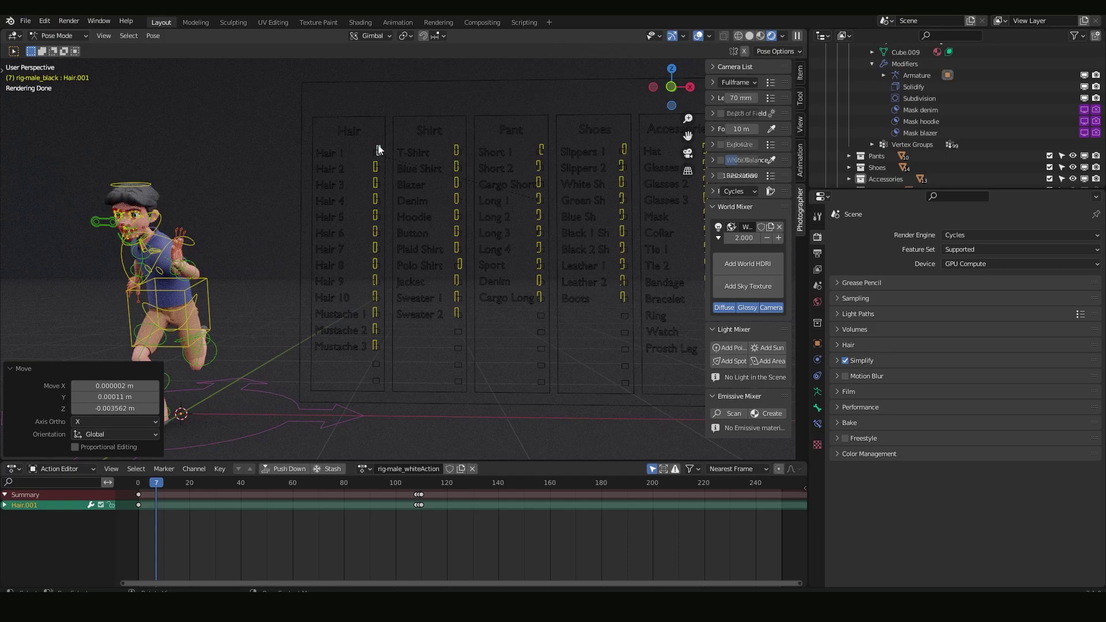
pyautogui.press('g')
pyautogui.click(379, 147)
pyautogui.click(4, 70)
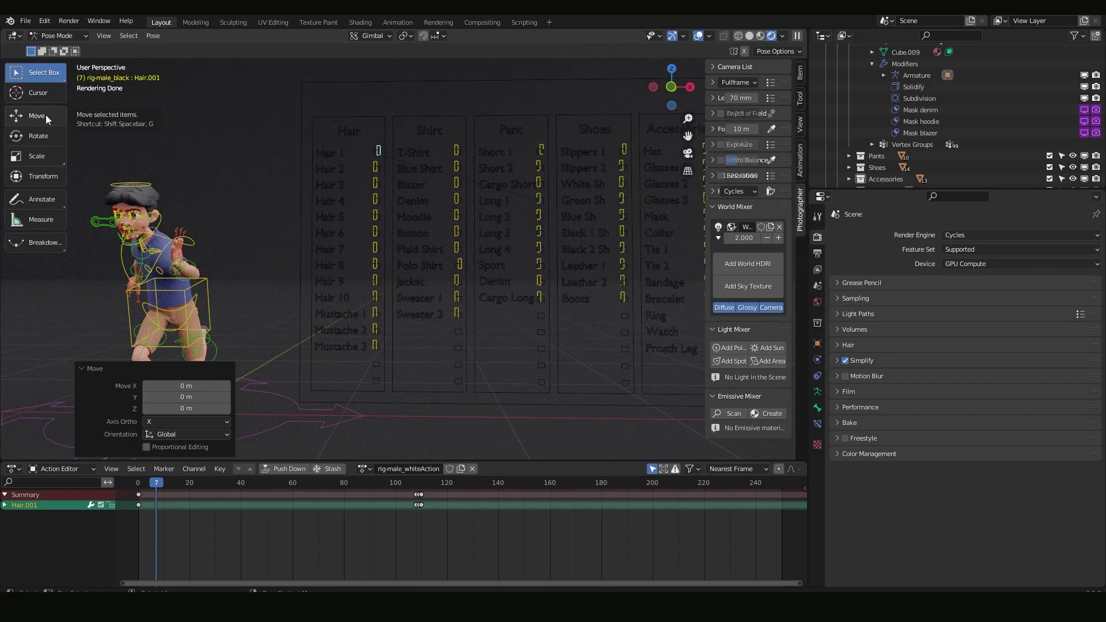
pyautogui.press('g')
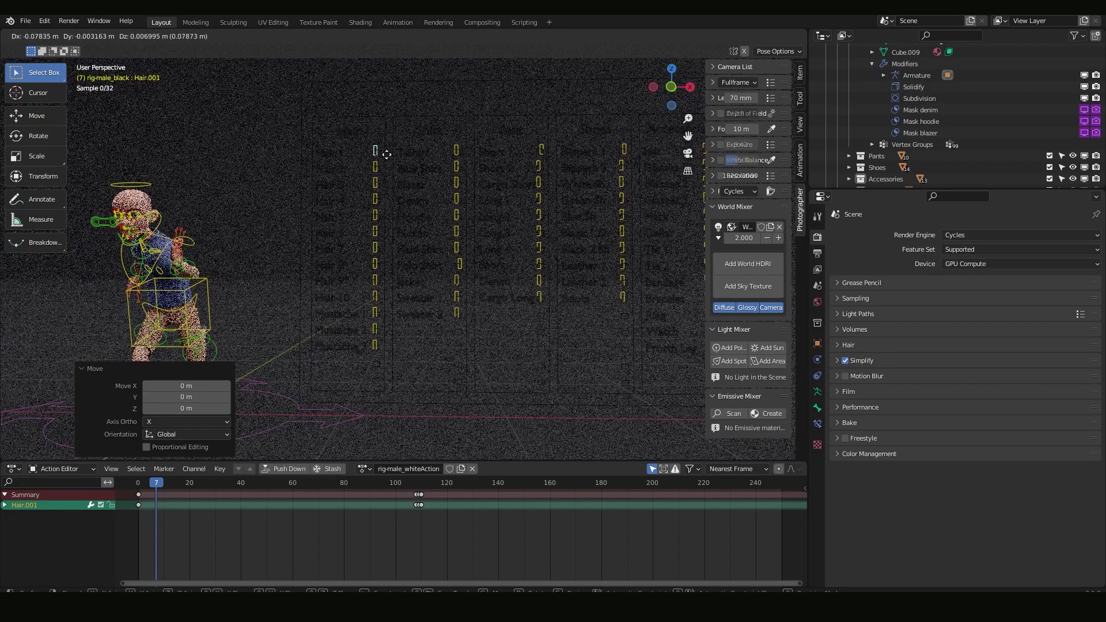
pyautogui.click(375, 166)
# Step: Try the Hair 3, Hair 4 and Hair 5 sliders on the generator board, returning each one to off
pyautogui.keyDown('shift'); pyautogui.moveTo(375, 166); pyautogui.dragTo(466, 164, button='middle'); pyautogui.keyUp('shift')
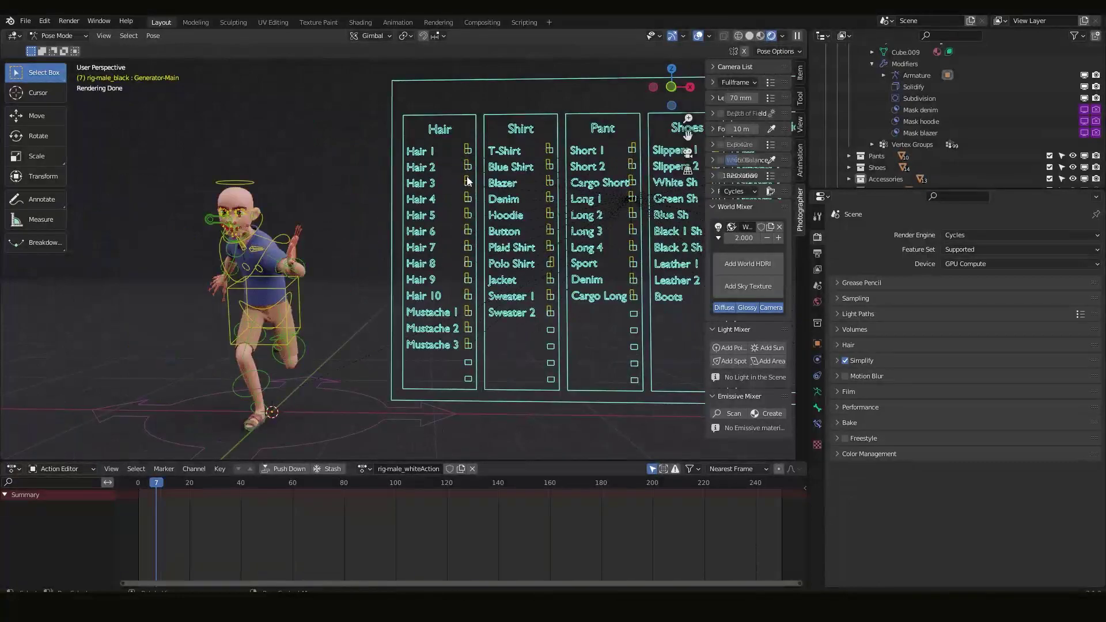
pyautogui.click(468, 182)
pyautogui.press('g')
pyautogui.click(467, 191)
pyautogui.click(467, 191)
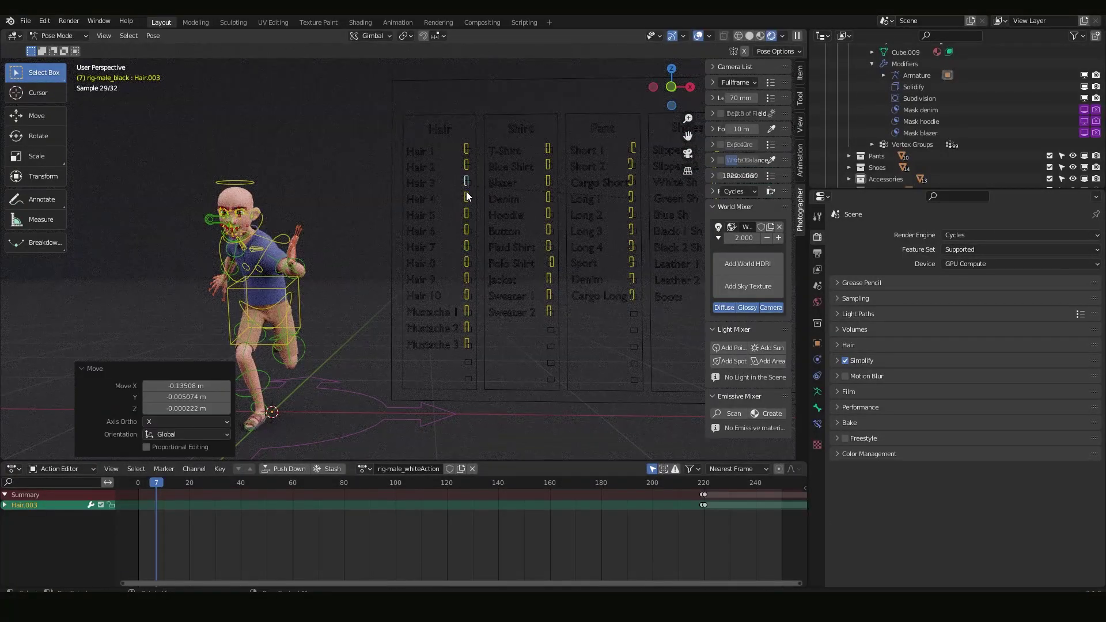
pyautogui.press('g')
pyautogui.click(464, 208)
pyautogui.click(467, 213)
pyautogui.press('g')
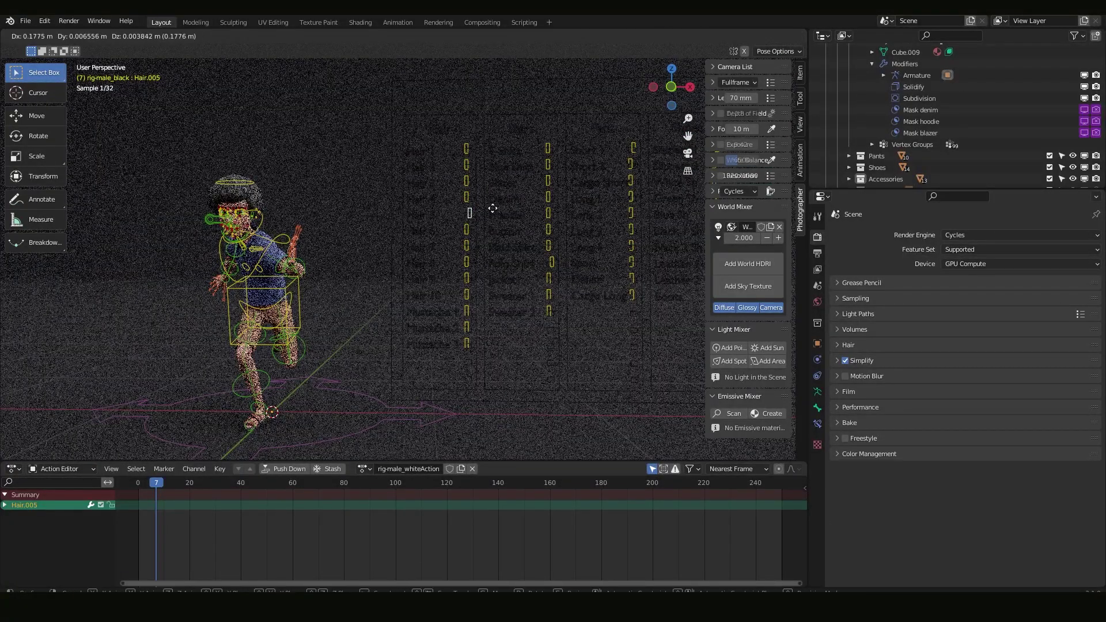
pyautogui.click(464, 223)
# Step: Move the Hair 6 slider to its on side to give the character that hairstyle
pyautogui.click(465, 229)
pyautogui.press('g')
pyautogui.click(481, 224)
# Step: Change the character's top by switching the T-Shirt slider on and the Polo Shirt slider off
pyautogui.keyDown('shift'); pyautogui.moveTo(357, 209); pyautogui.dragTo(407, 190, button='middle'); pyautogui.keyUp('shift')
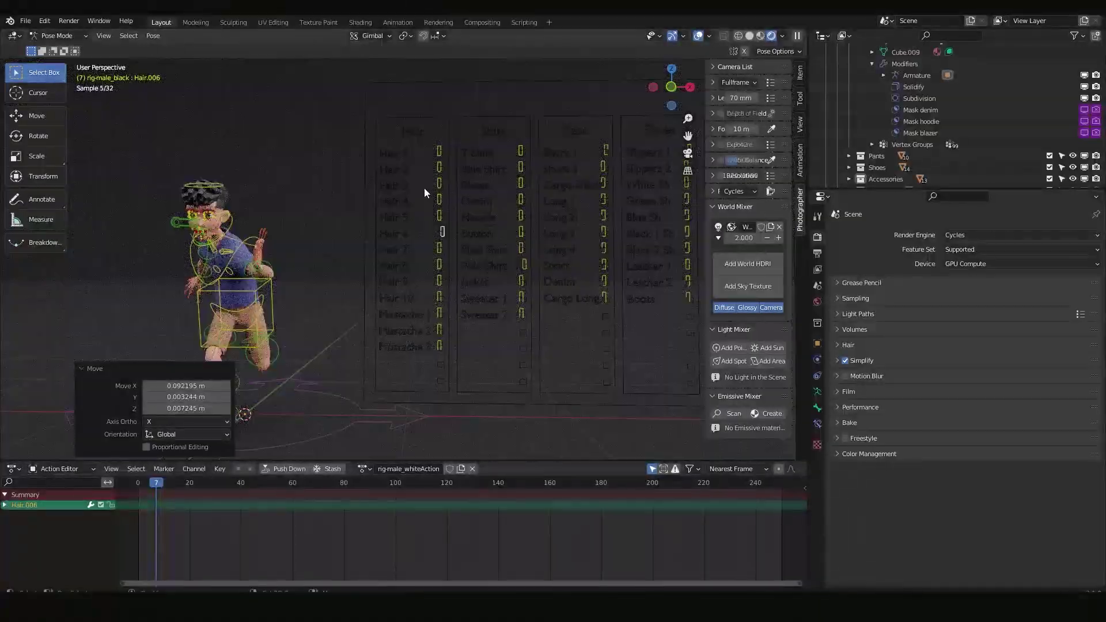
pyautogui.click(521, 151)
pyautogui.press('g')
pyautogui.click(551, 192)
pyautogui.click(525, 263)
pyautogui.press('g')
pyautogui.click(491, 259)
# Step: Swap the Short 1 pants for the Sport pants with their sliders, and switch back to Short 1
pyautogui.keyDown('shift'); pyautogui.moveTo(490, 259); pyautogui.dragTo(447, 240, button='middle'); pyautogui.keyUp('shift')
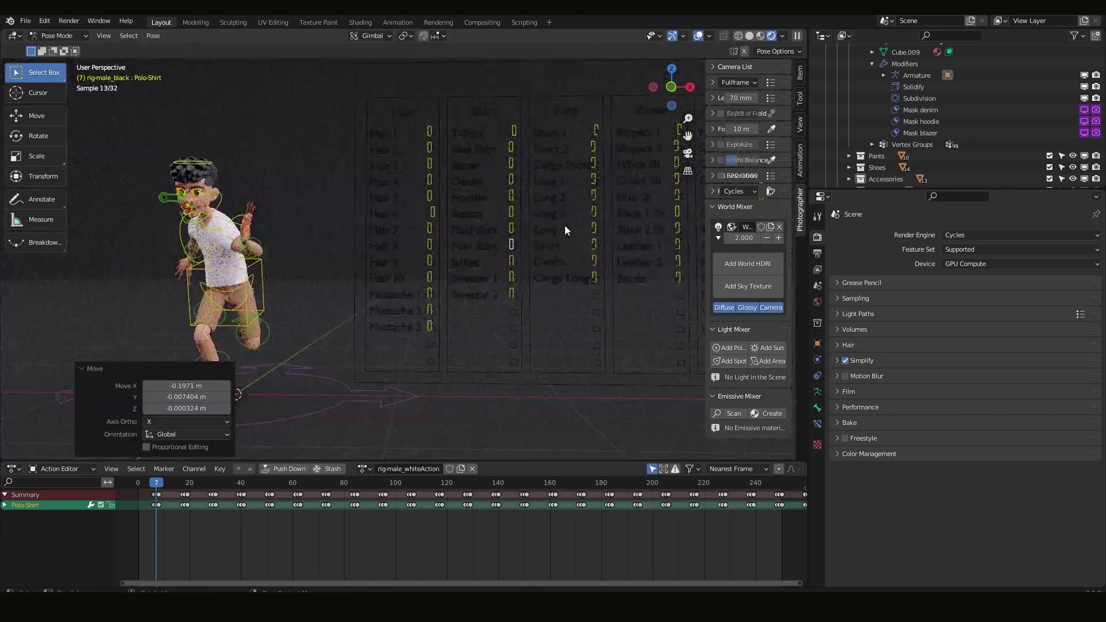
pyautogui.click(595, 244)
pyautogui.press('g')
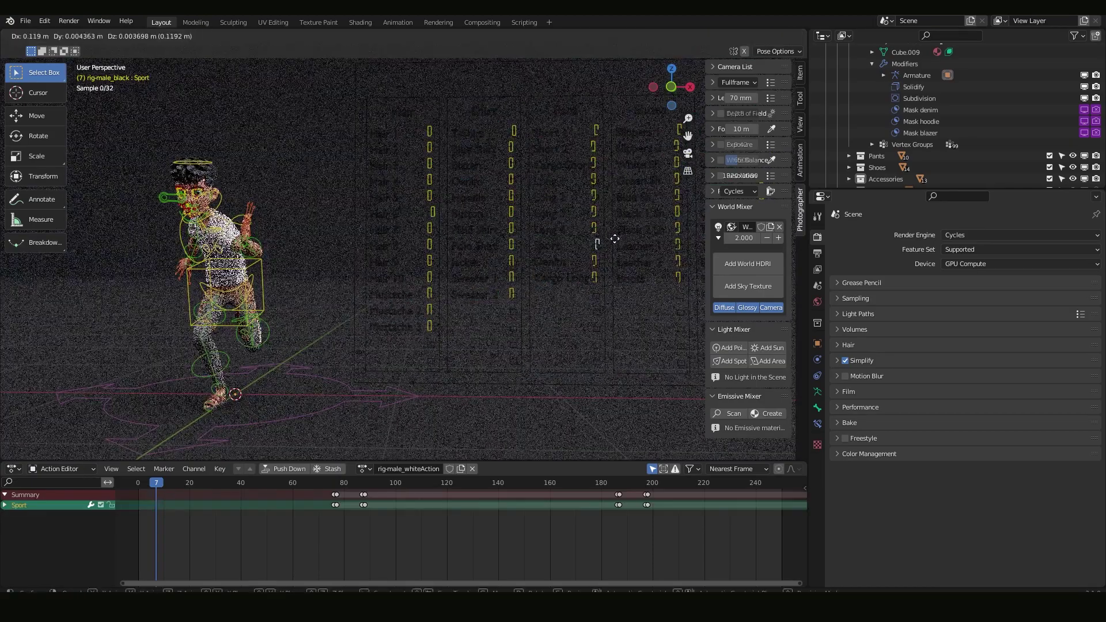
pyautogui.click(600, 241)
pyautogui.click(597, 126)
pyautogui.press('g')
pyautogui.click(570, 125)
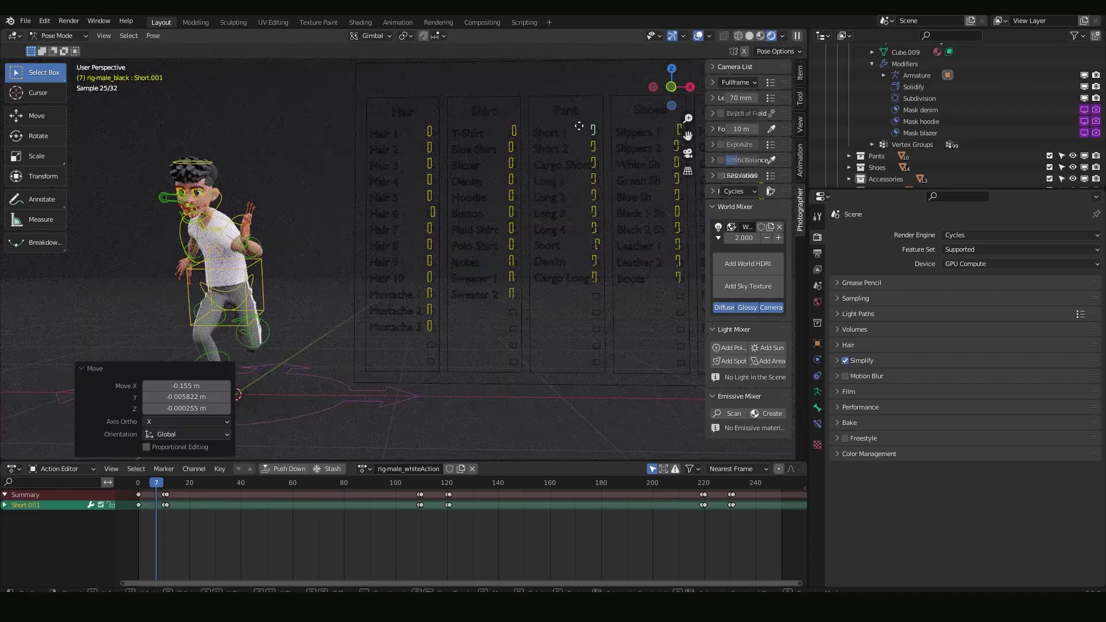
pyautogui.click(597, 239)
pyautogui.press('g')
pyautogui.click(579, 154)
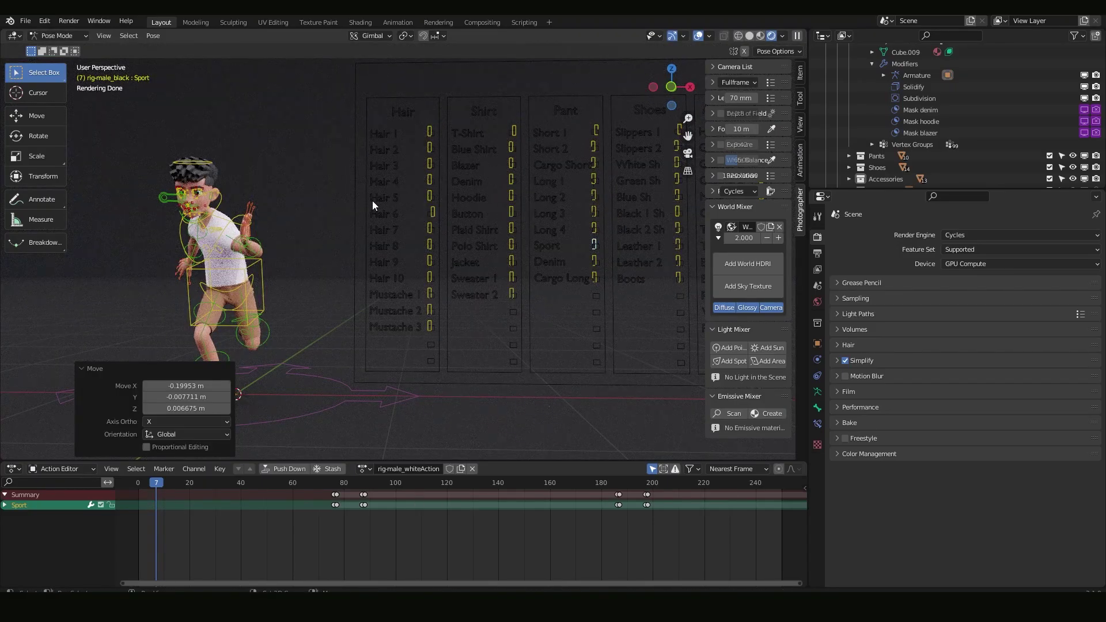
# Step: Try sliding the Hair 6 and Hair 7 controls, leaving Hair 6 on and Hair 7 off
pyautogui.keyDown('shift'); pyautogui.moveTo(375, 199); pyautogui.dragTo(480, 194, button='middle'); pyautogui.keyUp('shift')
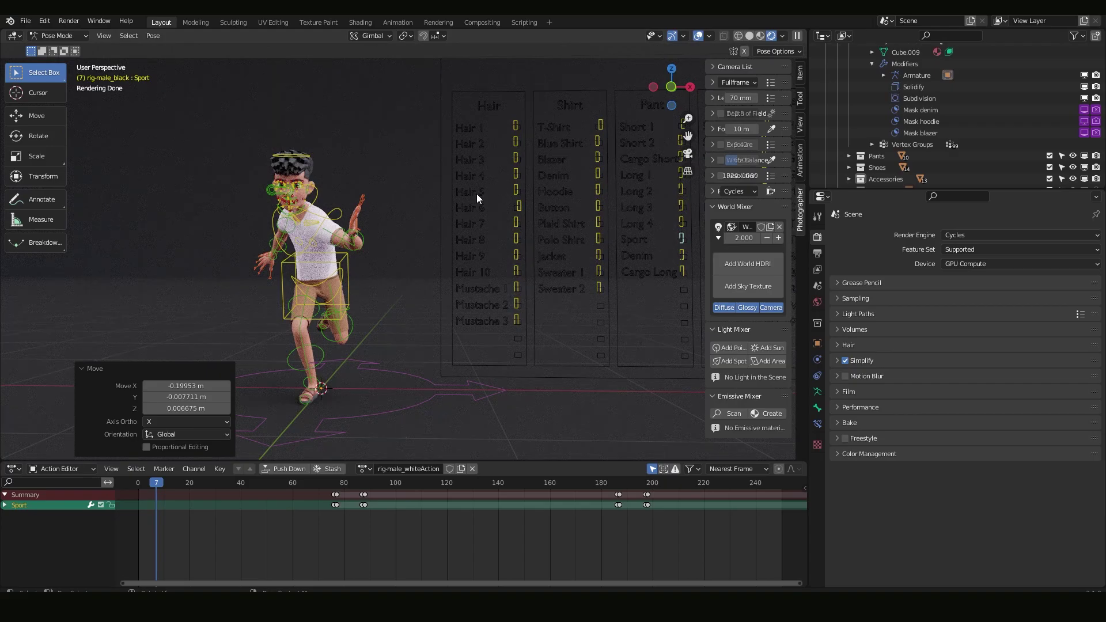
pyautogui.moveTo(475, 194); pyautogui.dragTo(510, 214, button='middle')
pyautogui.click(524, 198)
pyautogui.press('g')
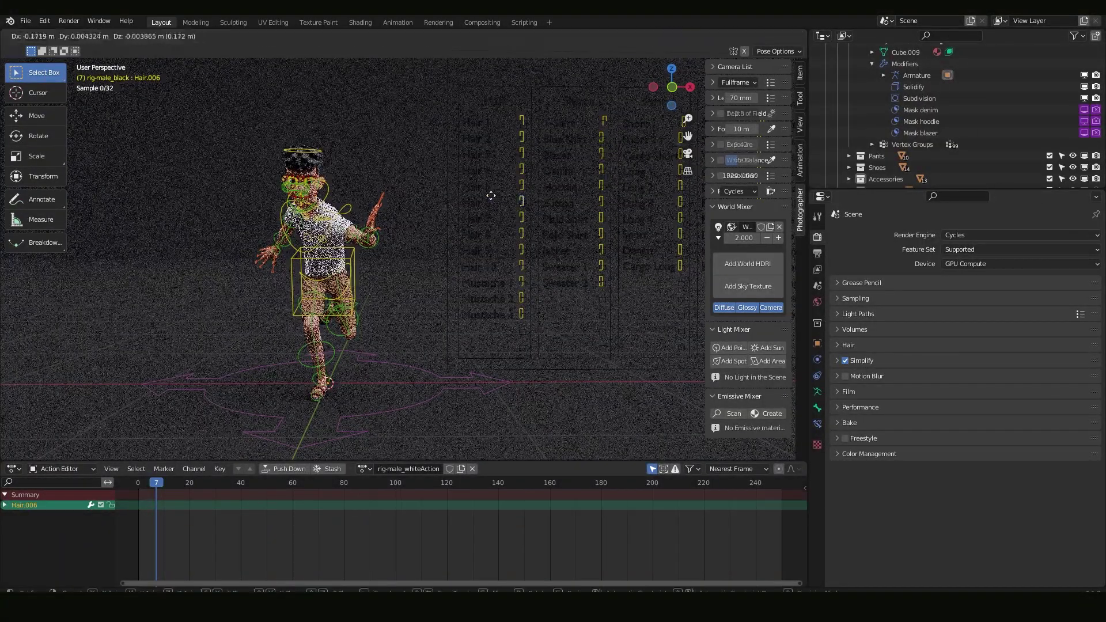
pyautogui.click(544, 198)
pyautogui.click(523, 211)
pyautogui.press('g')
pyautogui.click(538, 212)
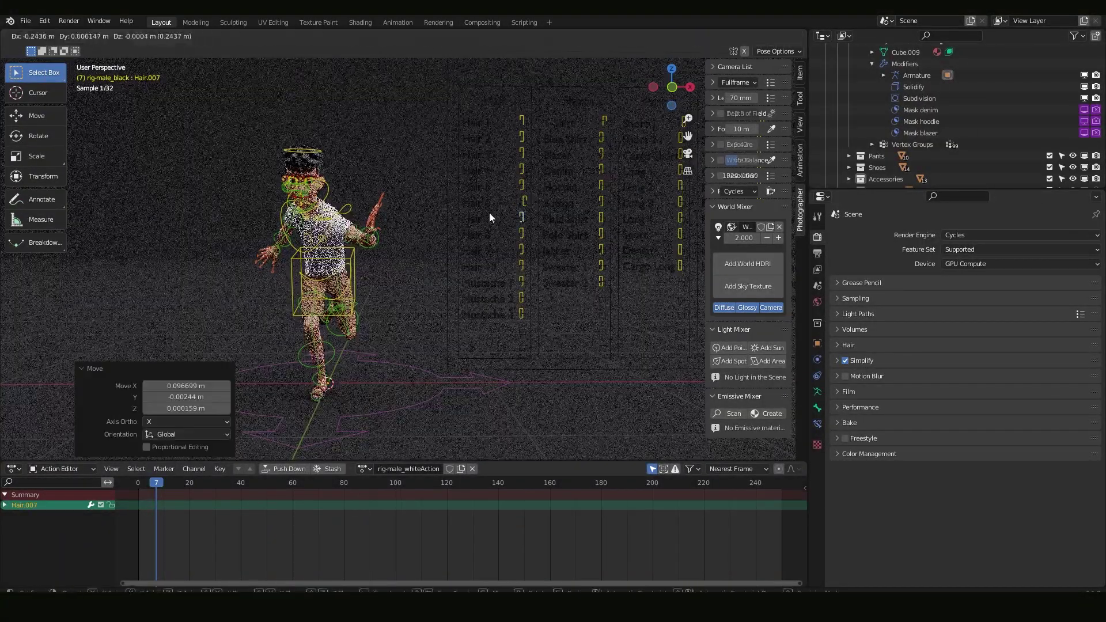
# Step: Leave Pose Mode for Object Mode, reselect the character's rig and return it to Pose Mode
pyautogui.hotkey('ctrl', 'Tab')
pyautogui.click(433, 182)
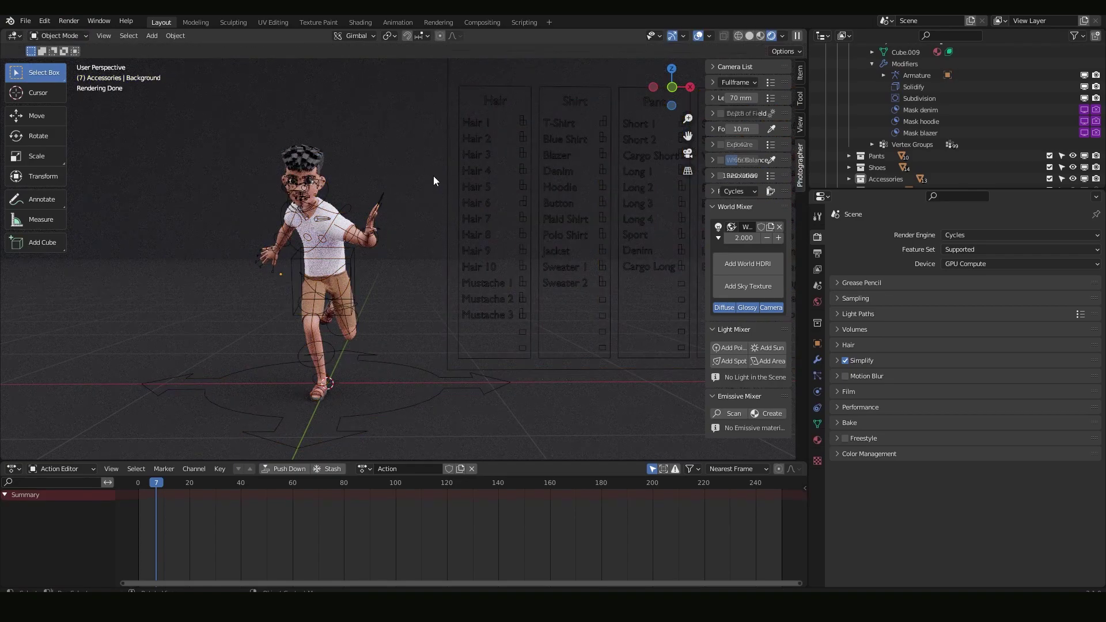
pyautogui.click(486, 137)
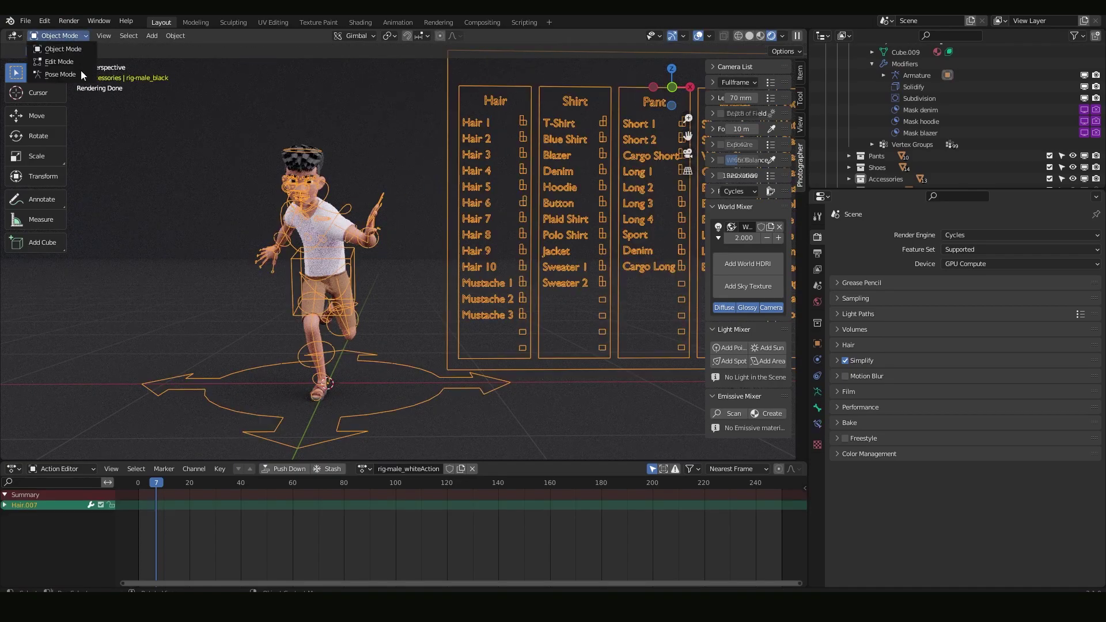
pyautogui.hotkey('ctrl', 'Tab')
# Step: Replace the character's hairstyle by switching the Hair 6 slider off and the Hair 7 slider on
pyautogui.press('g')
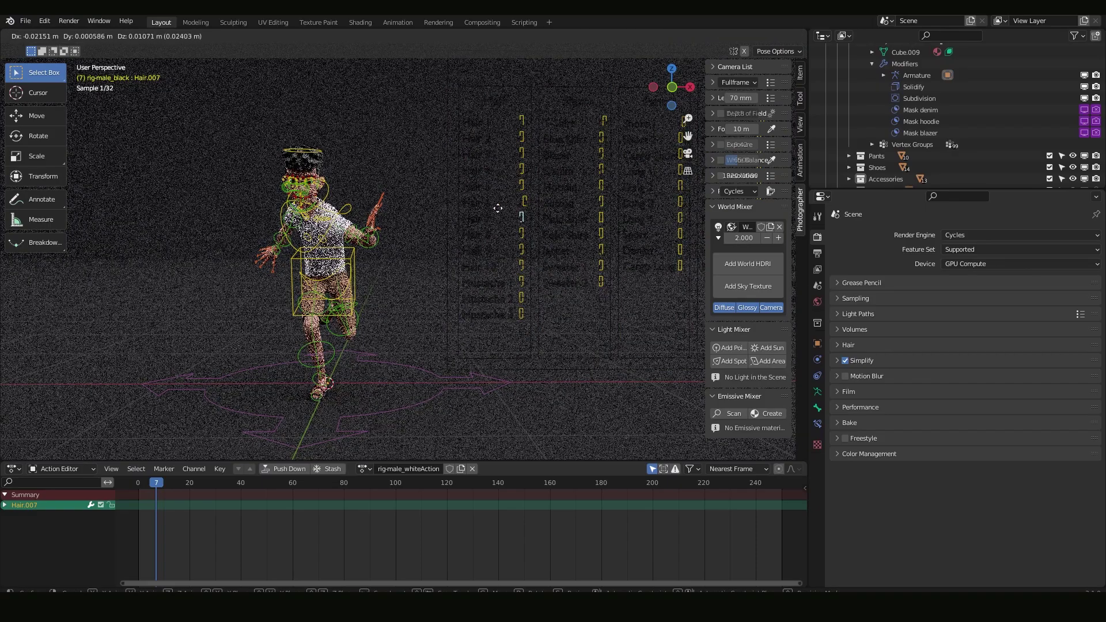
pyautogui.click(574, 209)
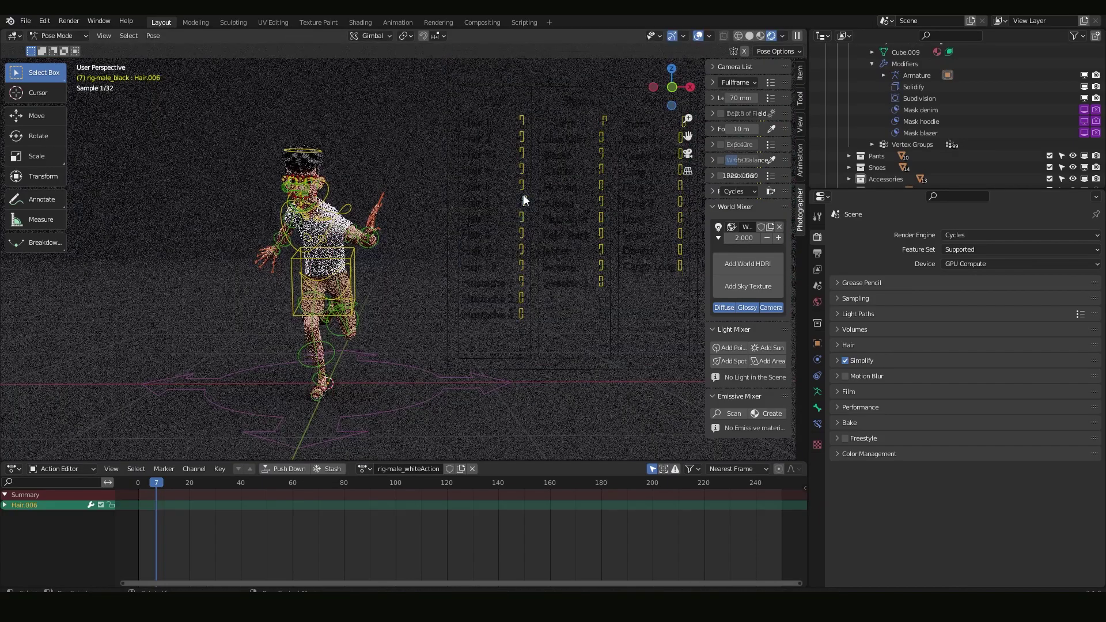
pyautogui.click(522, 217)
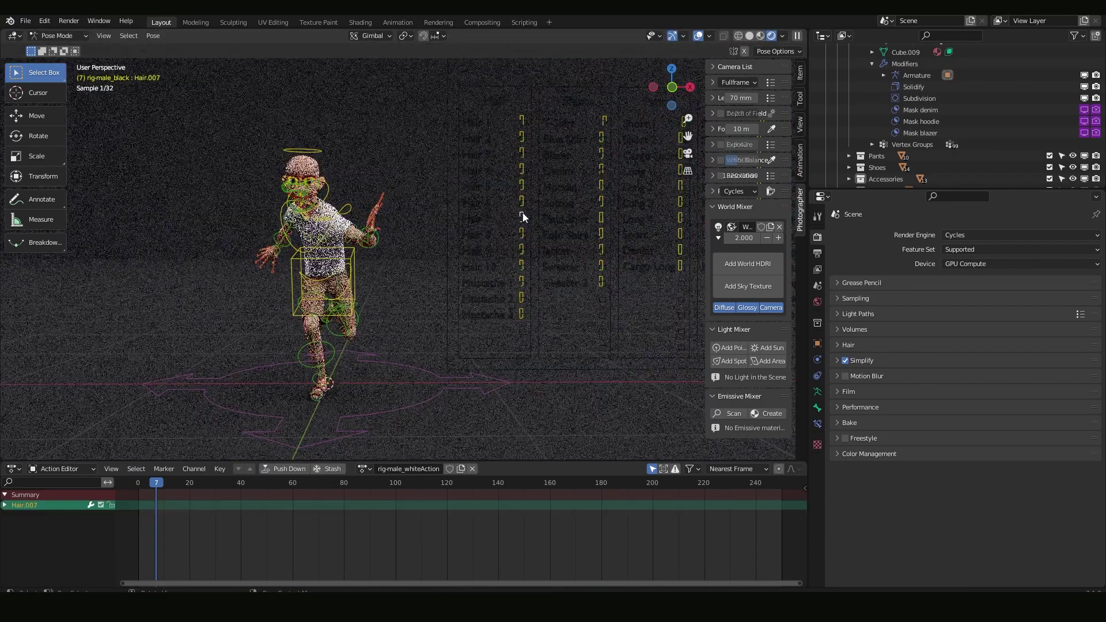
pyautogui.click(468, 269)
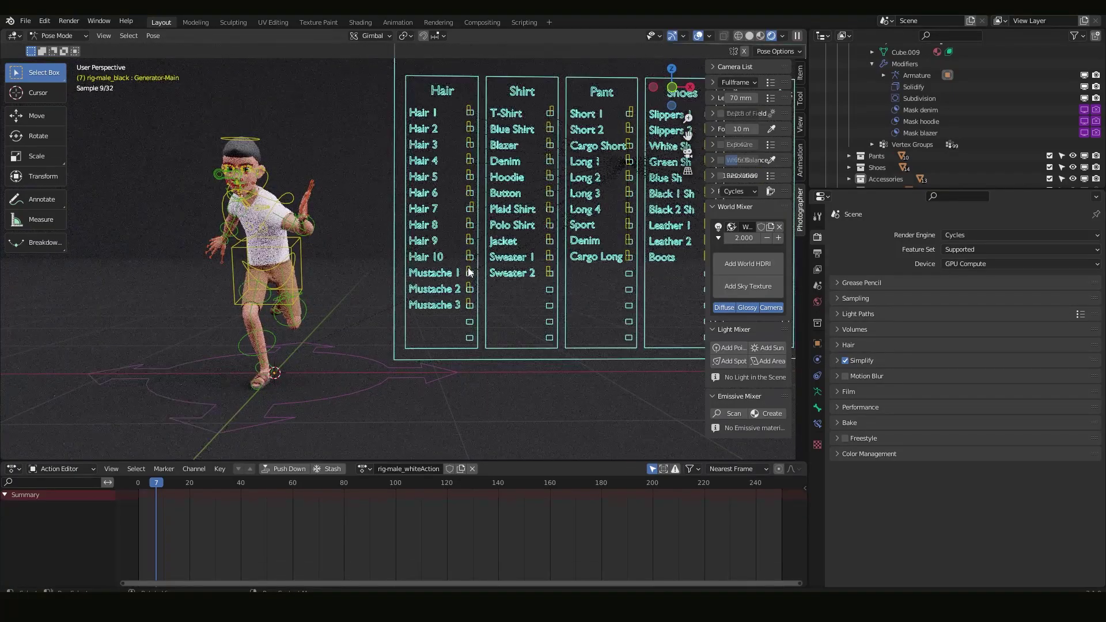
# Step: Switch on the Mustache 1 slider on the generator board and check the character's face
pyautogui.press('g')
pyautogui.click(486, 265)
pyautogui.scroll(8, 373, 210)
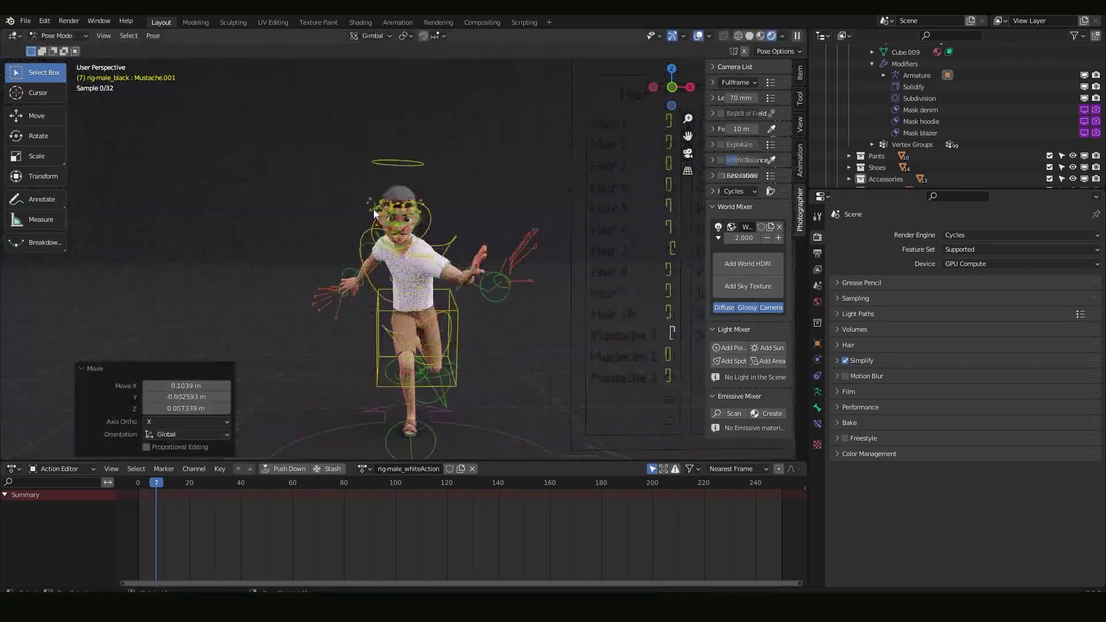
pyautogui.scroll(-10, 378, 171)
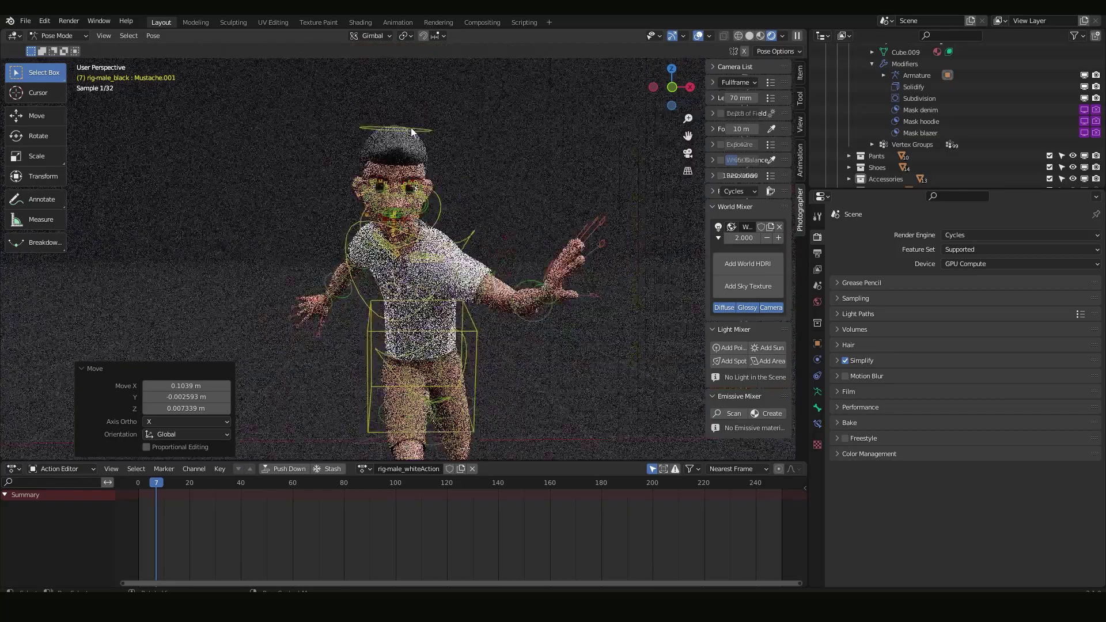
pyautogui.moveTo(511, 211); pyautogui.dragTo(520, 190, button='middle')
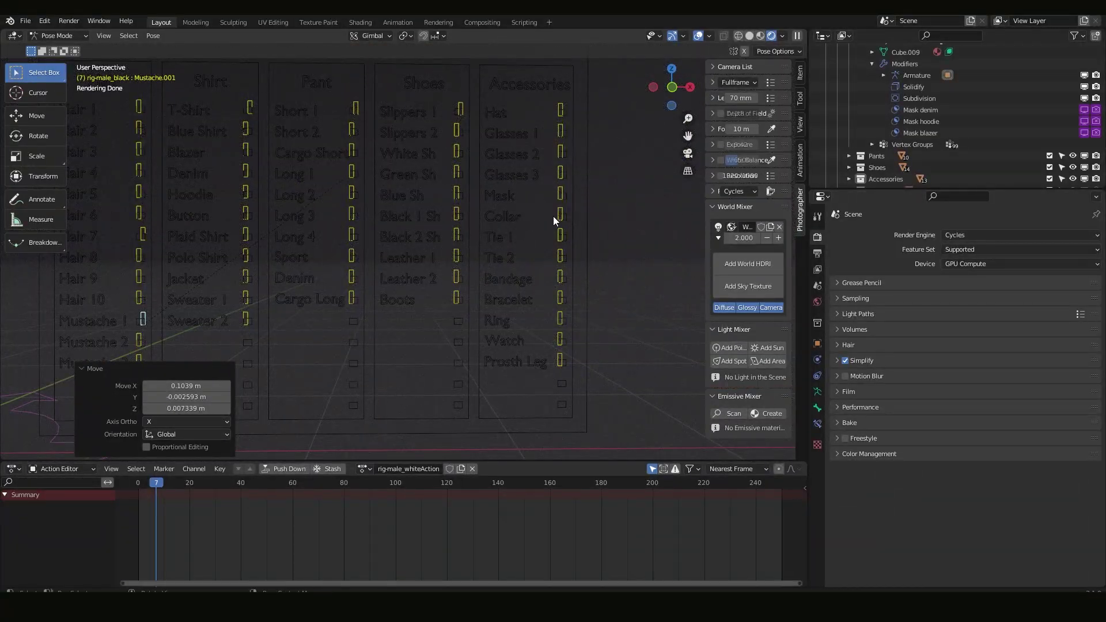
# Step: Put the mask on the character by switching on the Mask slider in the Accessories column
pyautogui.moveTo(554, 188); pyautogui.dragTo(591, 195)
pyautogui.scroll(-2, 308, 250)
pyautogui.keyDown('shift'); pyautogui.moveTo(308, 250); pyautogui.dragTo(642, 242, button='middle'); pyautogui.keyUp('shift')
pyautogui.scroll(4, 323, 213)
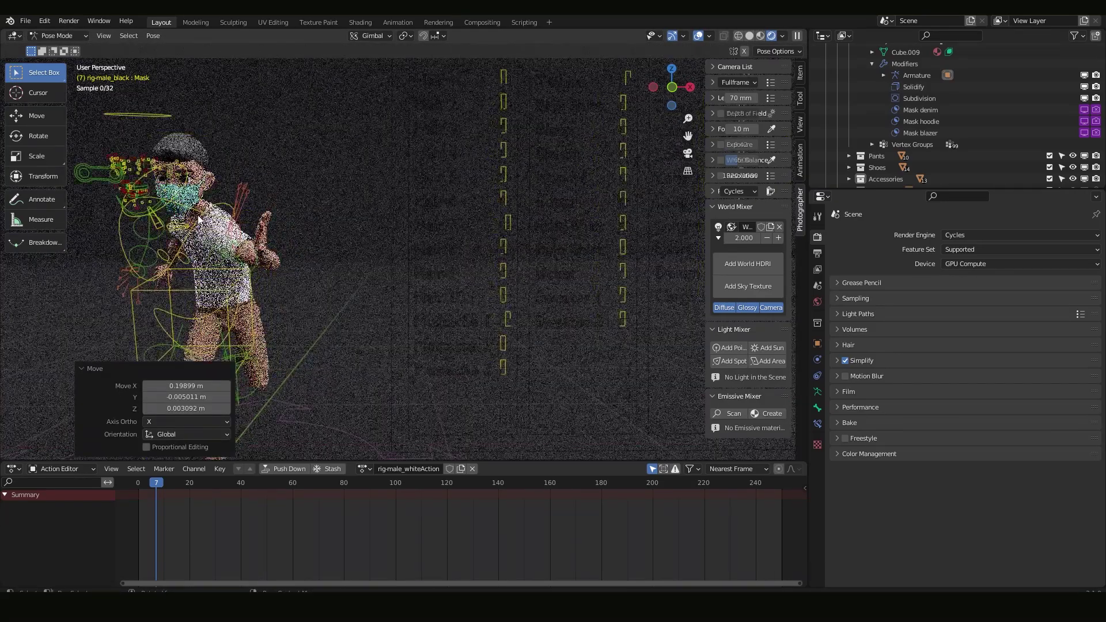
pyautogui.scroll(-3, 376, 218)
# Step: Leave Pose Mode for Object Mode and show the material settings of the character's T-shirt
pyautogui.click(548, 263)
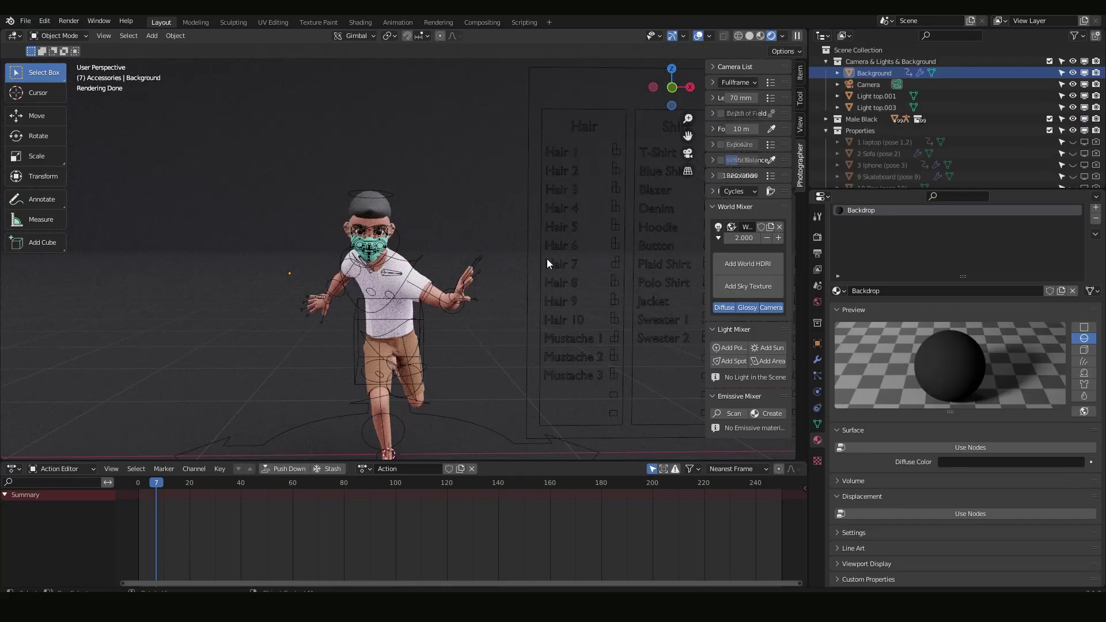
pyautogui.moveTo(363, 282); pyautogui.dragTo(394, 290, button='middle')
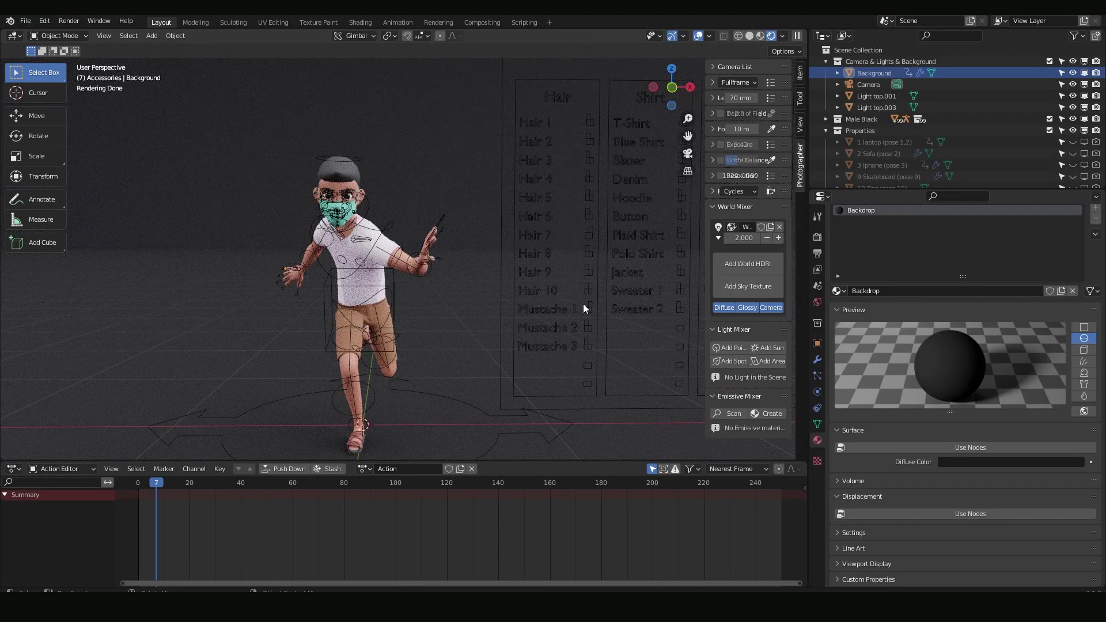
pyautogui.click(817, 441)
pyautogui.click(375, 253)
pyautogui.click(373, 243)
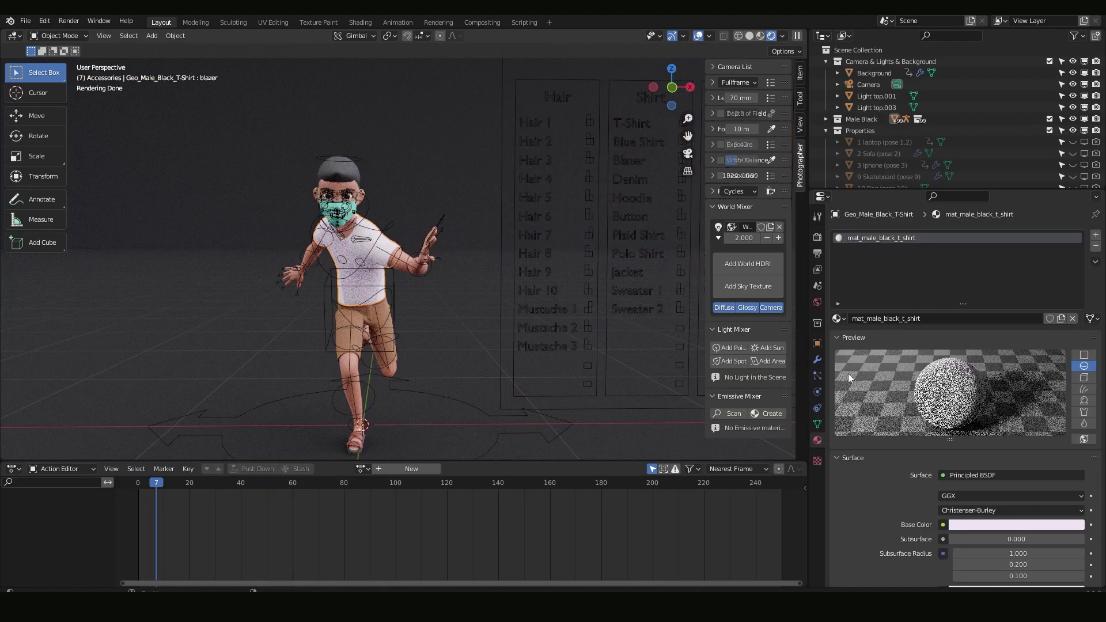
# Step: Try a salmon base colour on the T-shirt material, and change it to blue
pyautogui.click(1015, 525)
pyautogui.moveTo(1022, 406); pyautogui.dragTo(1009, 415)
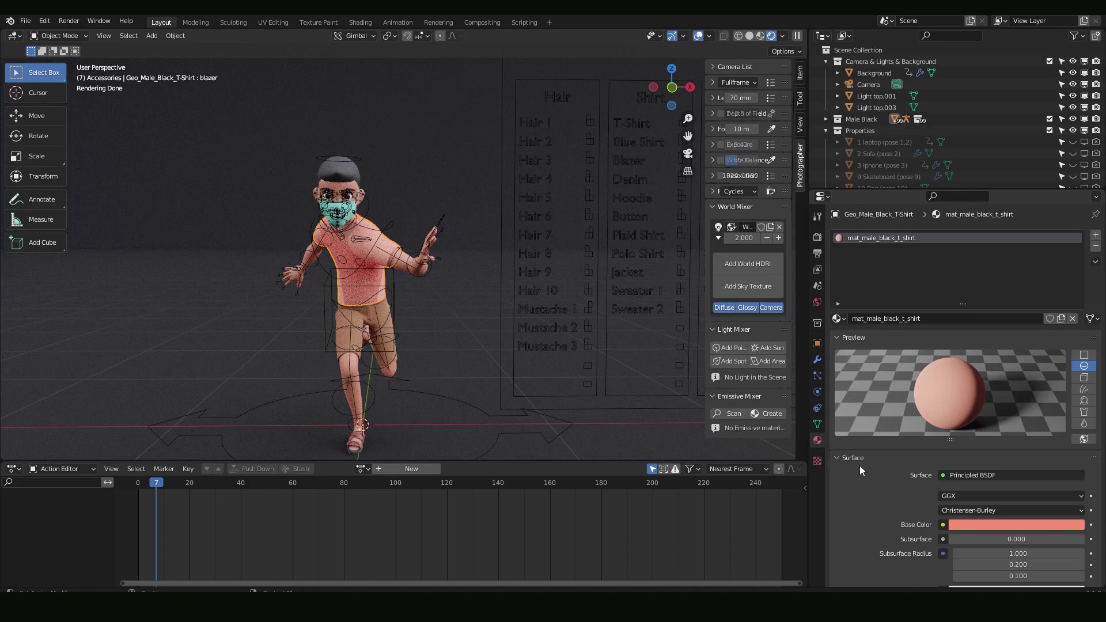
pyautogui.click(979, 524)
pyautogui.click(996, 454)
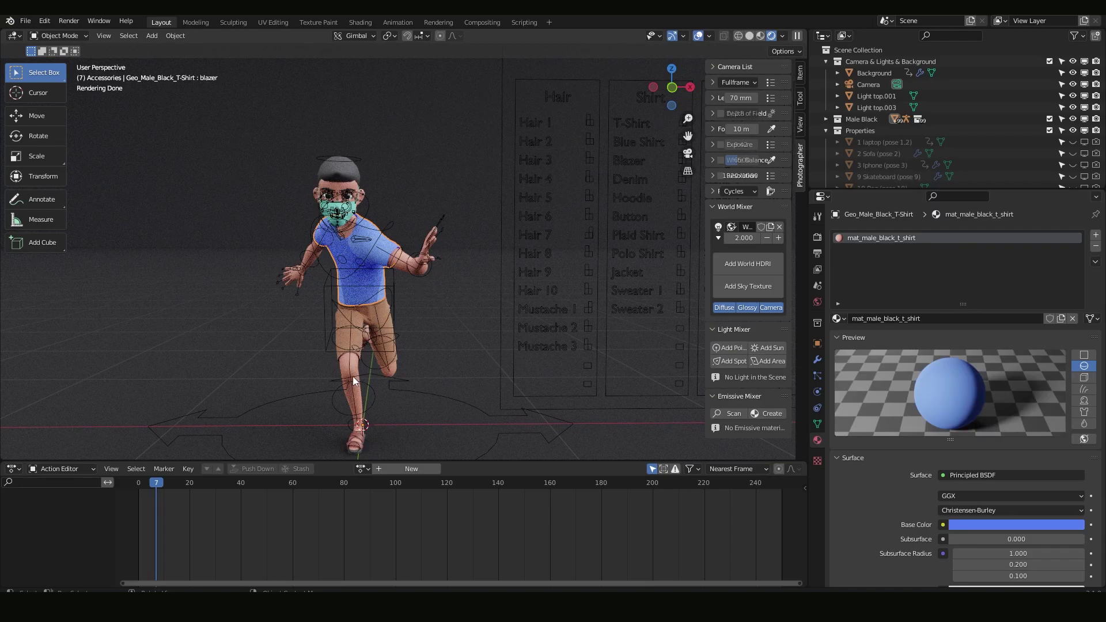
# Step: Change the base colour of the character's hair material to a muted purple and deselect the hair
pyautogui.click(344, 174)
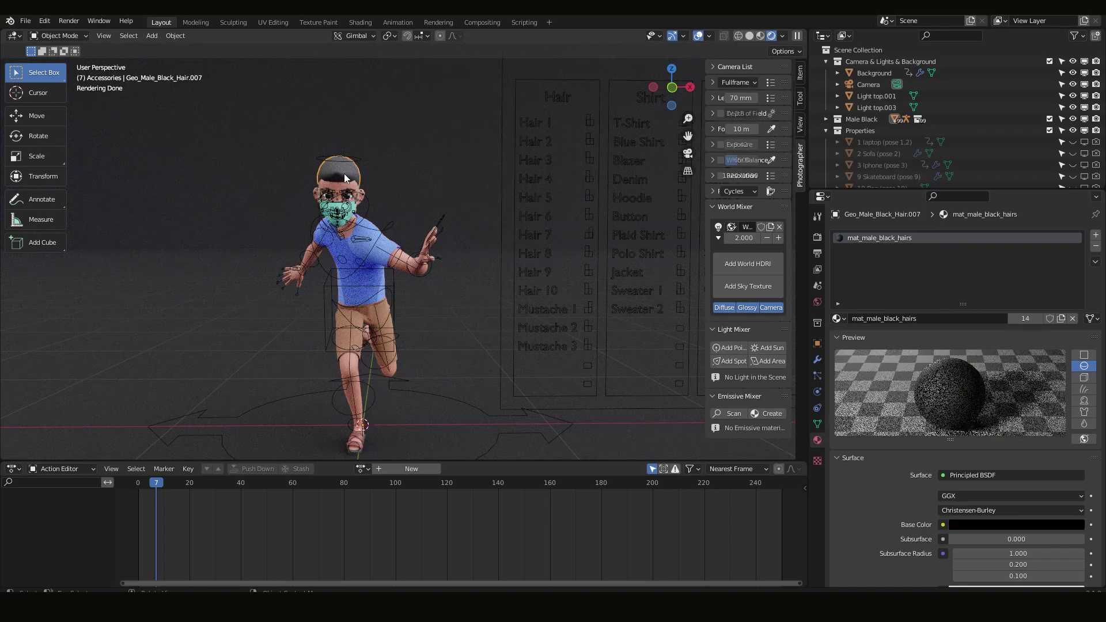
pyautogui.click(1000, 524)
pyautogui.click(1024, 415)
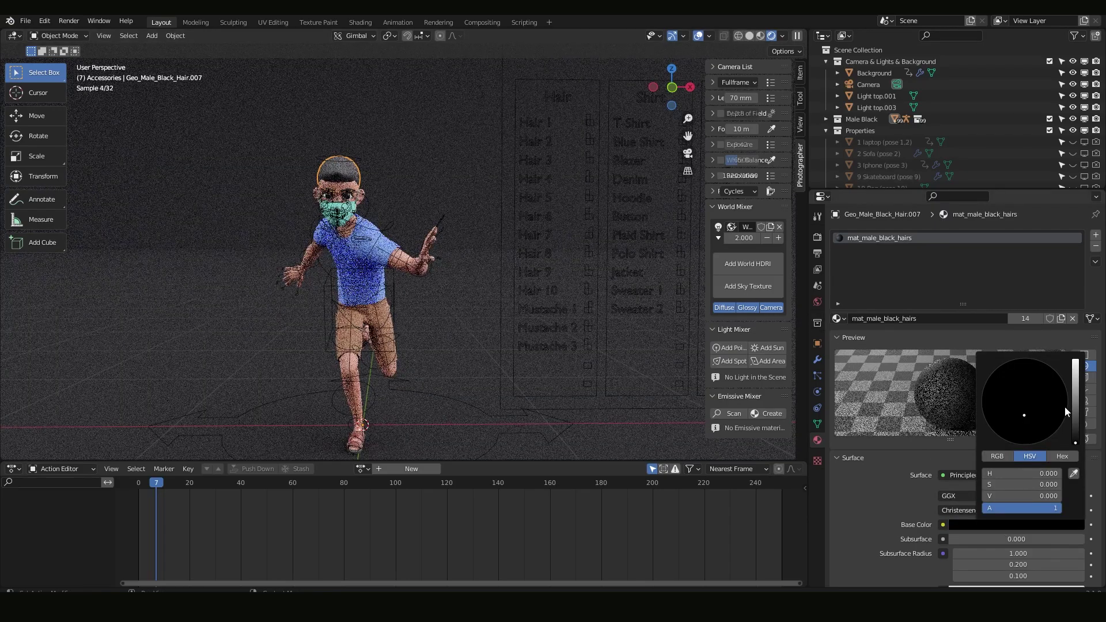
pyautogui.click(1044, 394)
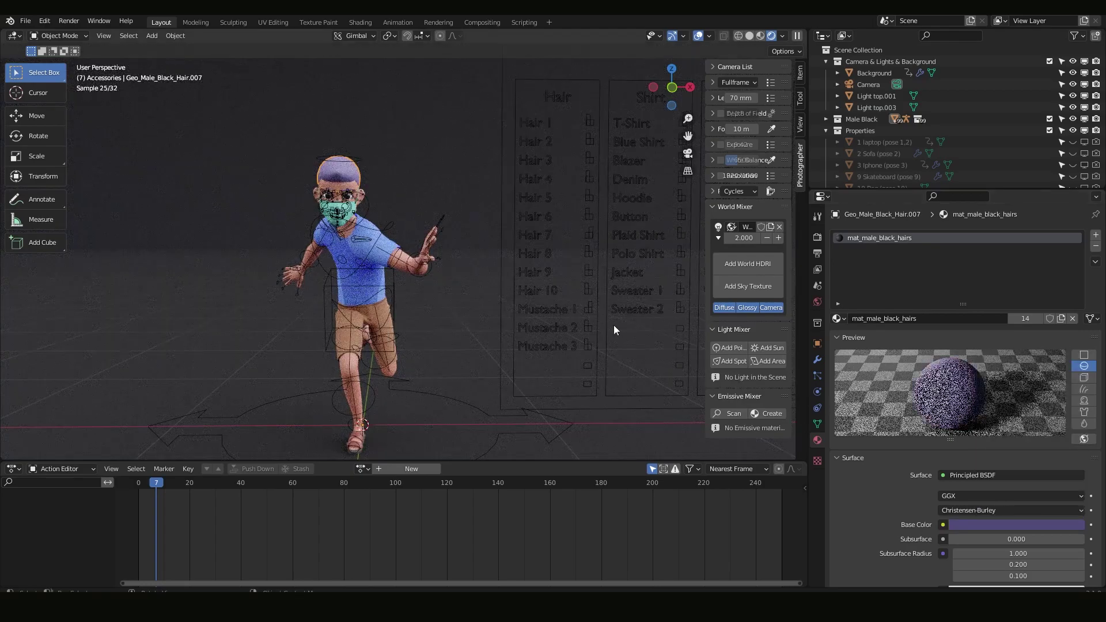
pyautogui.click(469, 240)
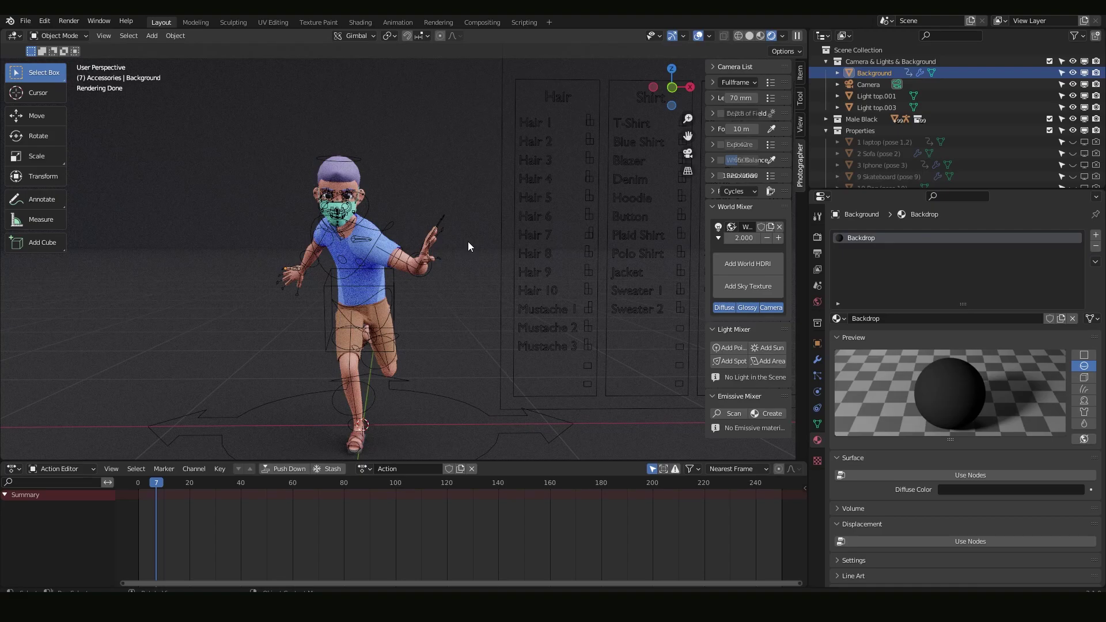
# Step: Select the character's rig and return it to Pose Mode
pyautogui.moveTo(468, 241); pyautogui.dragTo(367, 202, button='middle')
pyautogui.click(361, 203)
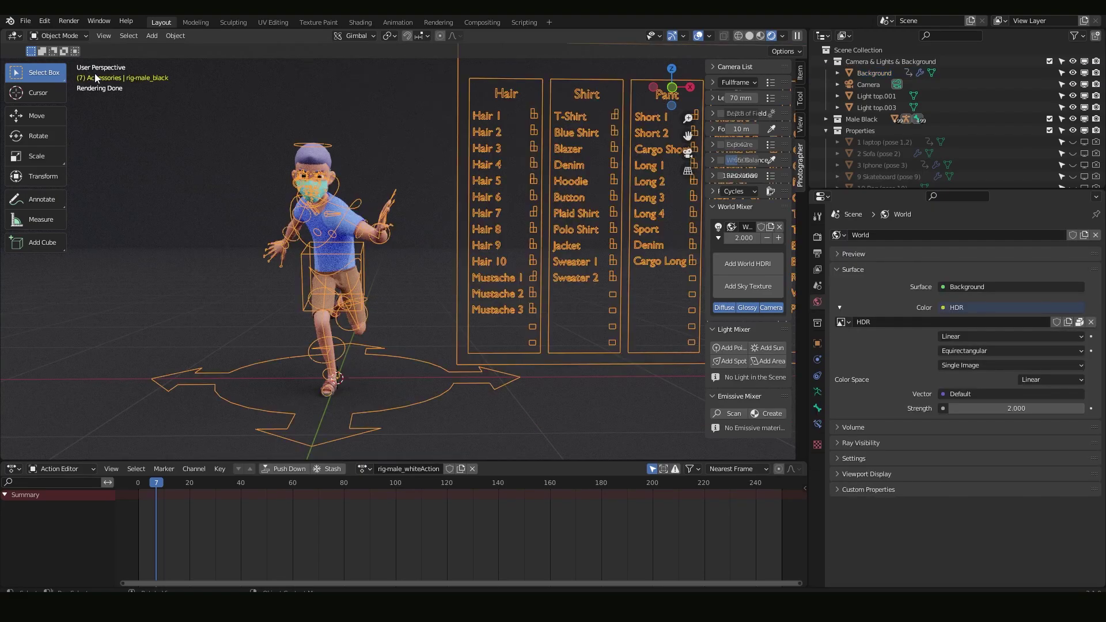
pyautogui.click(58, 35)
pyautogui.click(65, 75)
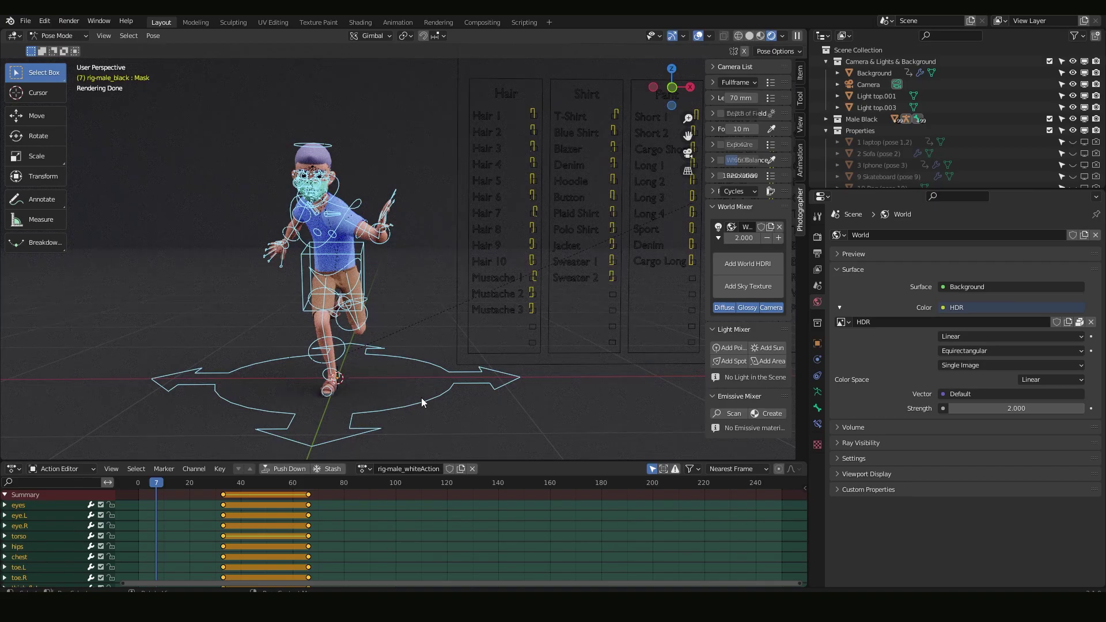
# Step: Move the current frame to 13 and examine the character's outfit from several angles
pyautogui.moveTo(160, 483); pyautogui.dragTo(174, 486)
pyautogui.keyDown('shift'); pyautogui.moveTo(389, 270); pyautogui.dragTo(433, 273, button='middle'); pyautogui.keyUp('shift')
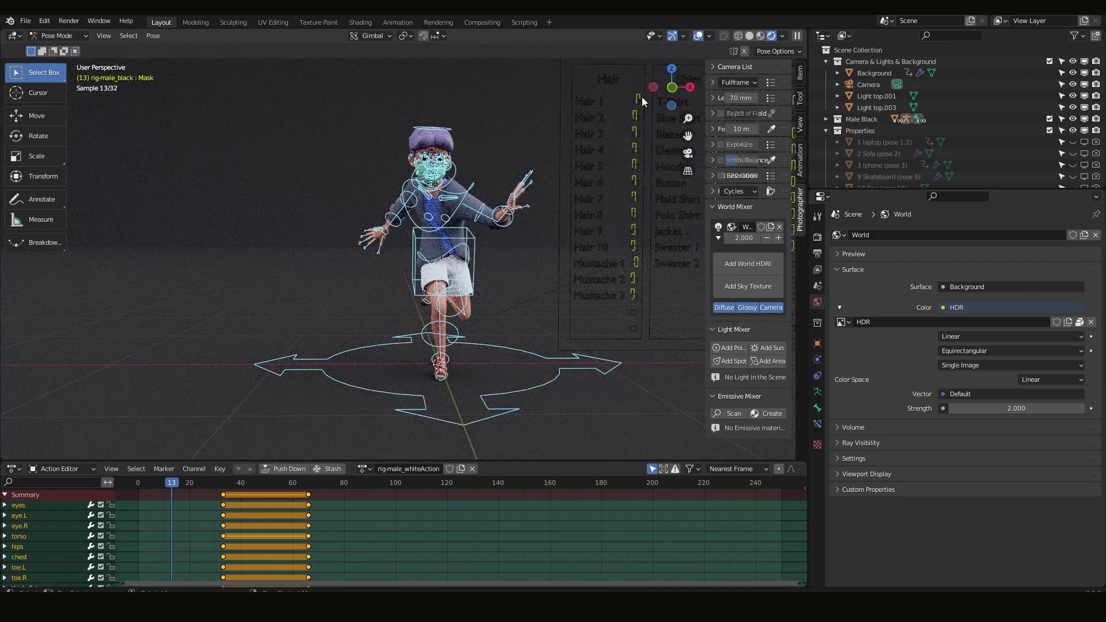
pyautogui.moveTo(324, 309); pyautogui.dragTo(372, 253, button='middle')
pyautogui.moveTo(461, 256); pyautogui.dragTo(435, 262, button='middle')
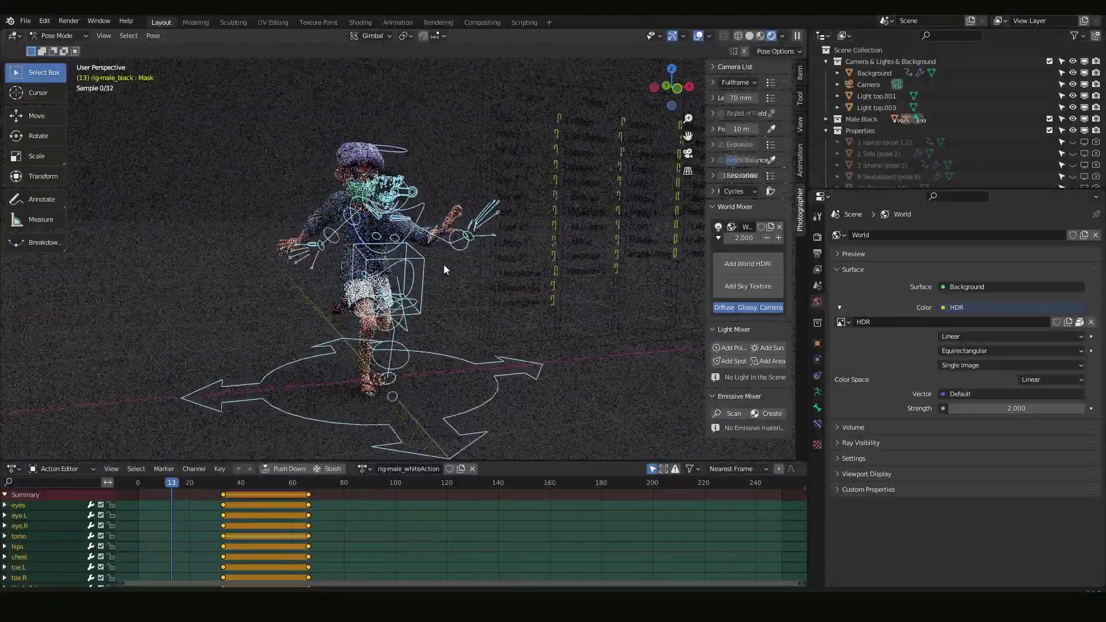
# Step: Change the viewport shading from Rendered to Material Preview, trying Solid shading on the way
pyautogui.click(760, 38)
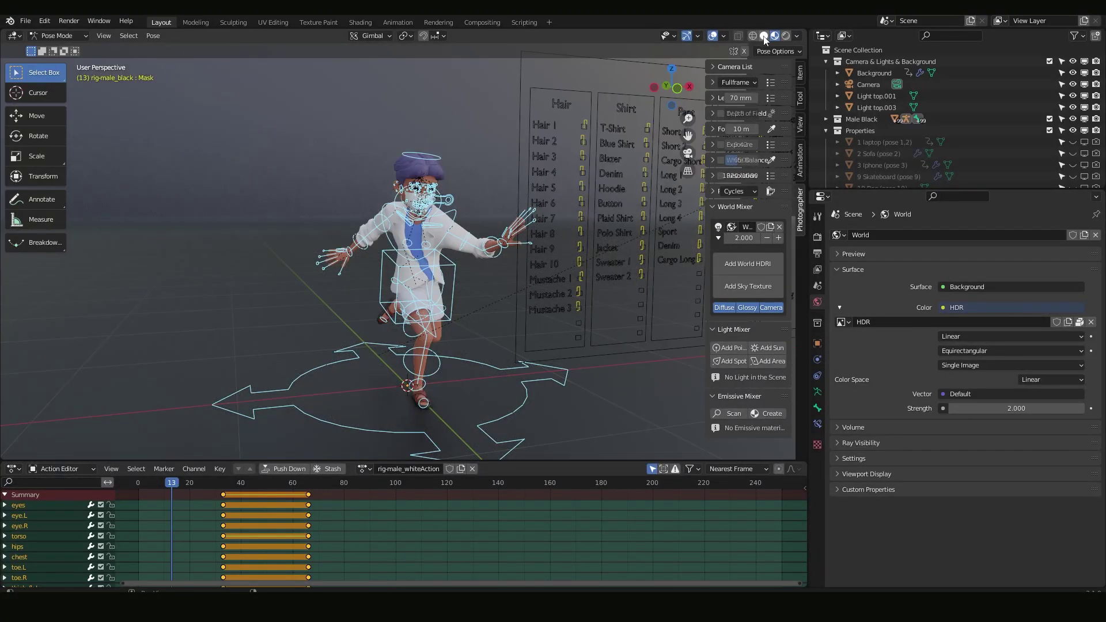
pyautogui.click(763, 37)
pyautogui.click(774, 36)
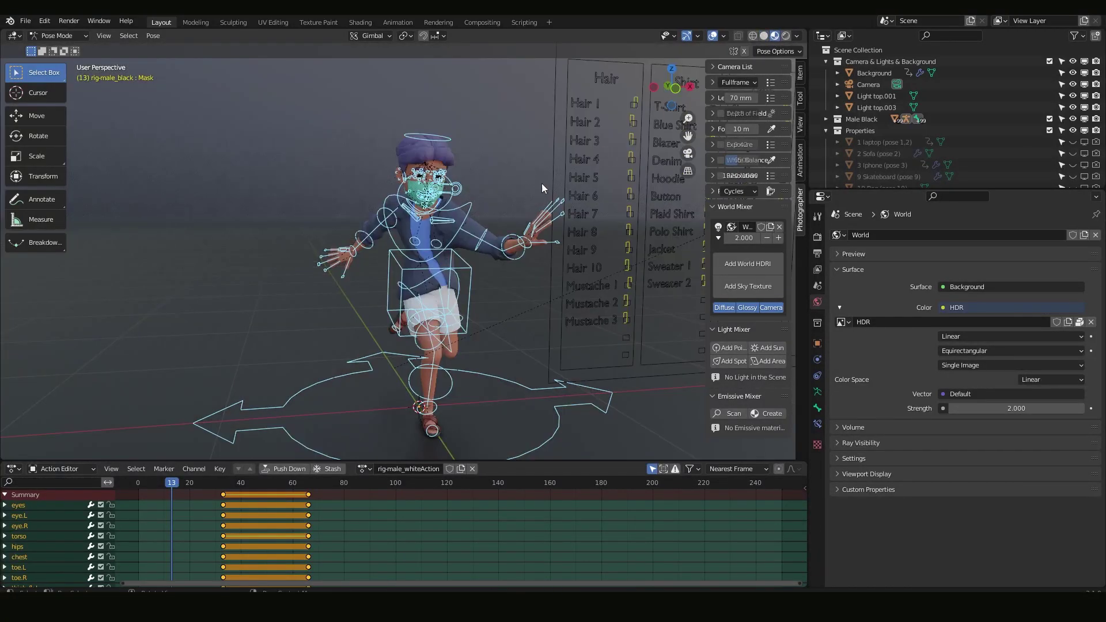
pyautogui.moveTo(599, 259)
pyautogui.mouseDown(button='middle')
pyautogui.moveTo(363, 254)
pyautogui.moveTo(455, 255)
pyautogui.mouseUp(button='middle')
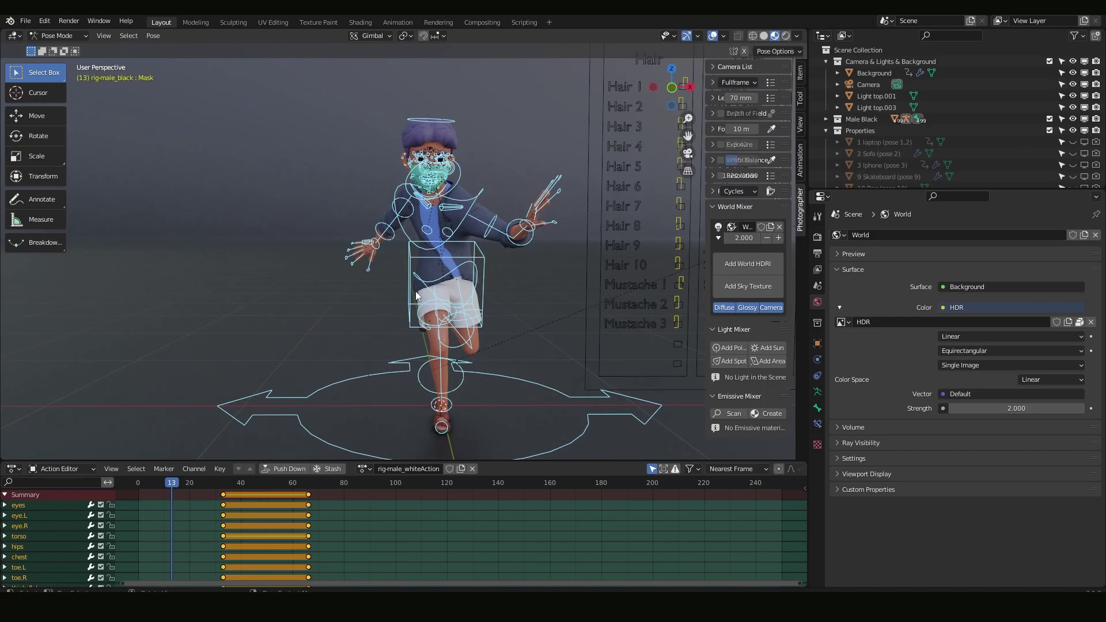
# Step: Hide the viewport overlays so that only the character is displayed without its rig controls
pyautogui.click(712, 37)
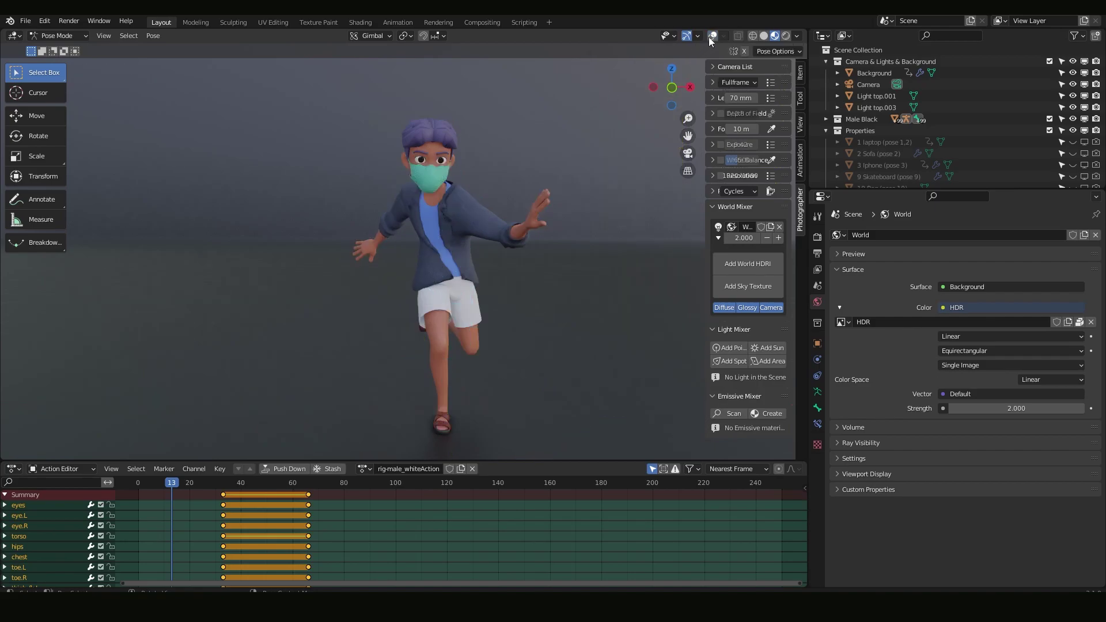
pyautogui.click(712, 37)
pyautogui.click(712, 37)
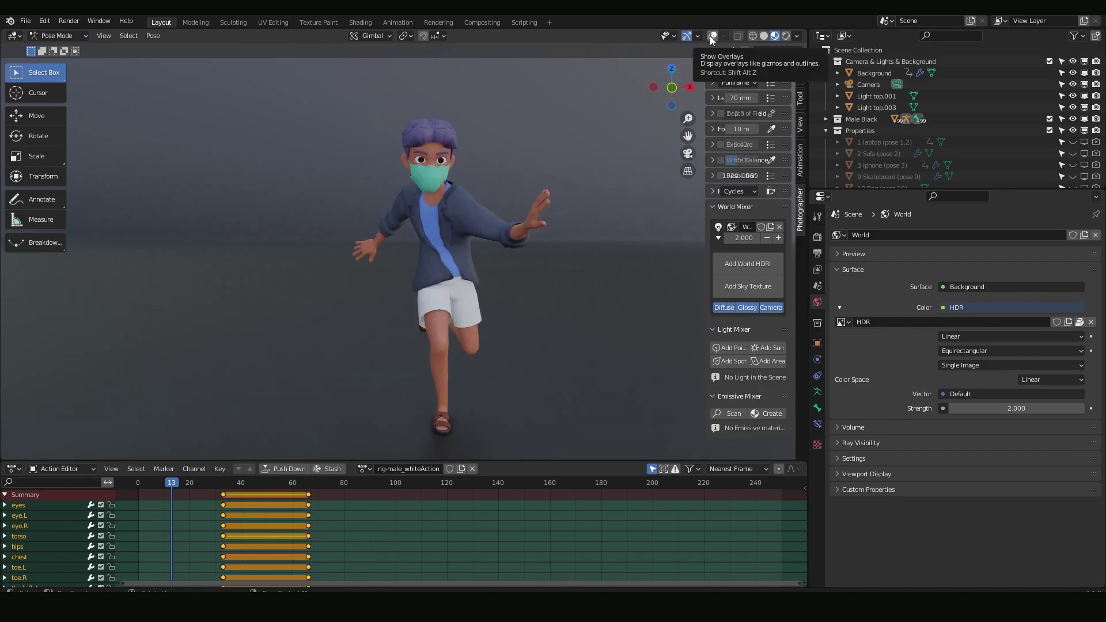
pyautogui.click(712, 36)
pyautogui.click(712, 37)
pyautogui.moveTo(417, 328); pyautogui.dragTo(357, 301, button='middle')
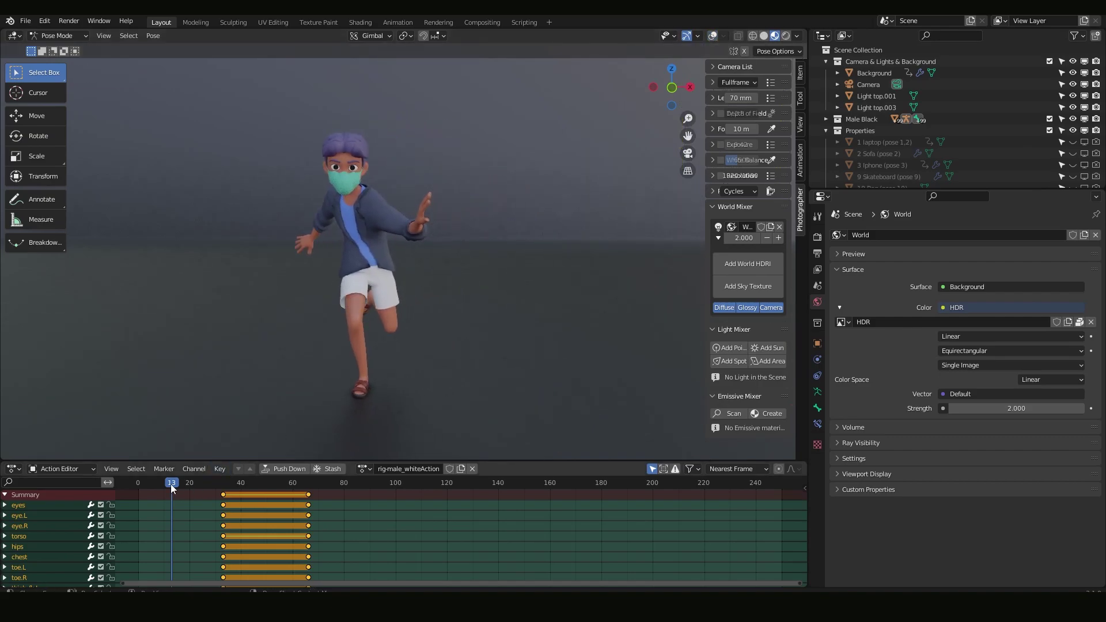
# Step: Scrub the playhead forward to frame 128 to preview other outfit combinations
pyautogui.moveTo(170, 483); pyautogui.dragTo(454, 483)
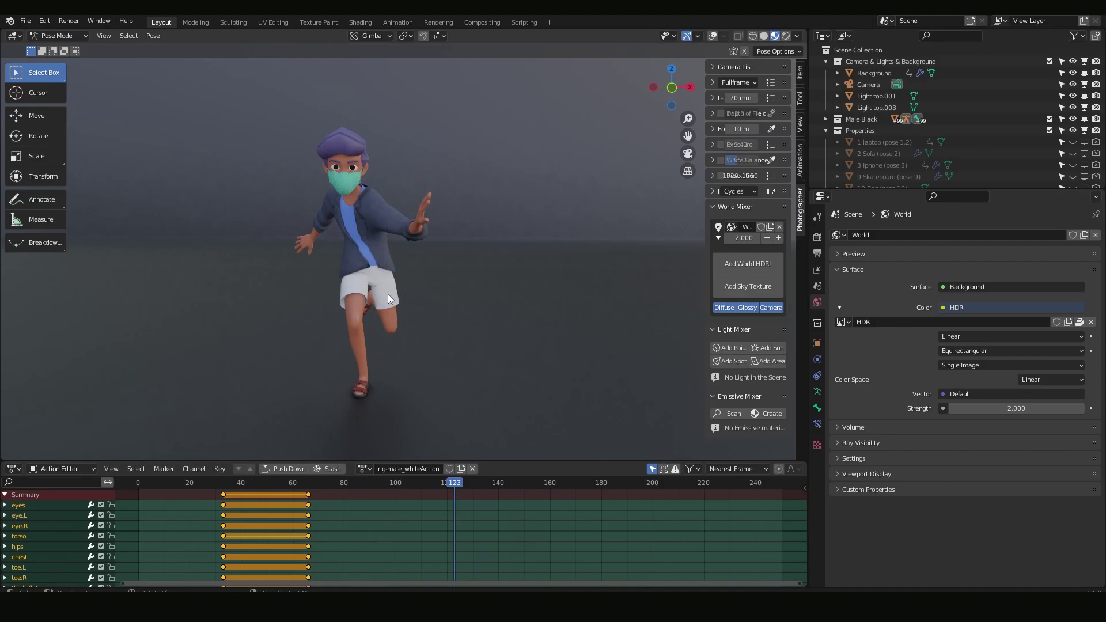
pyautogui.click(466, 484)
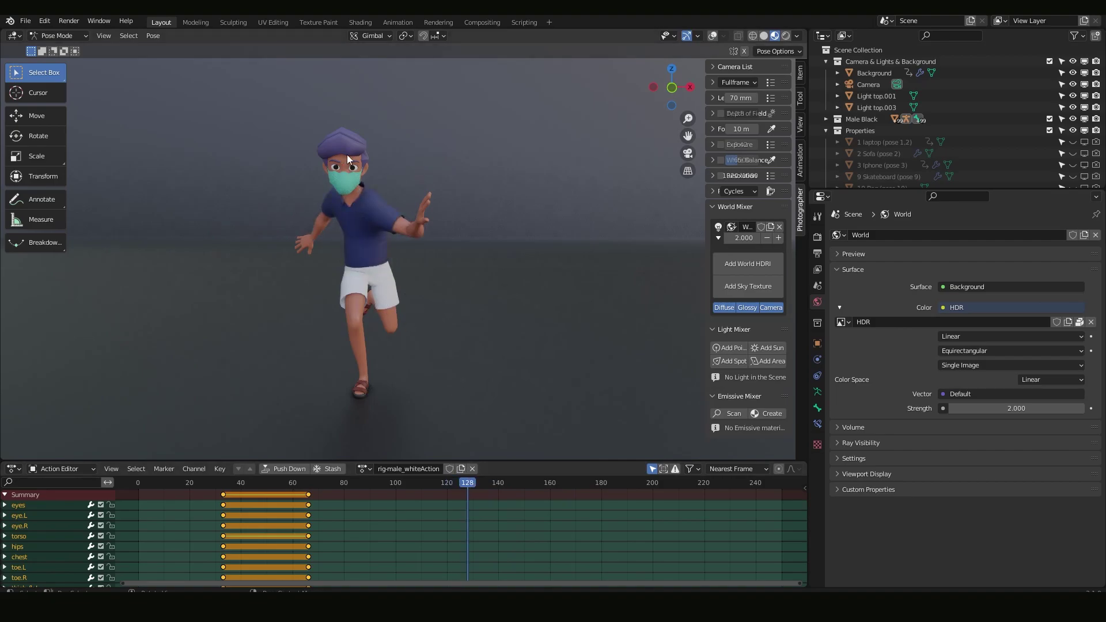
pyautogui.scroll(-1, 472, 464)
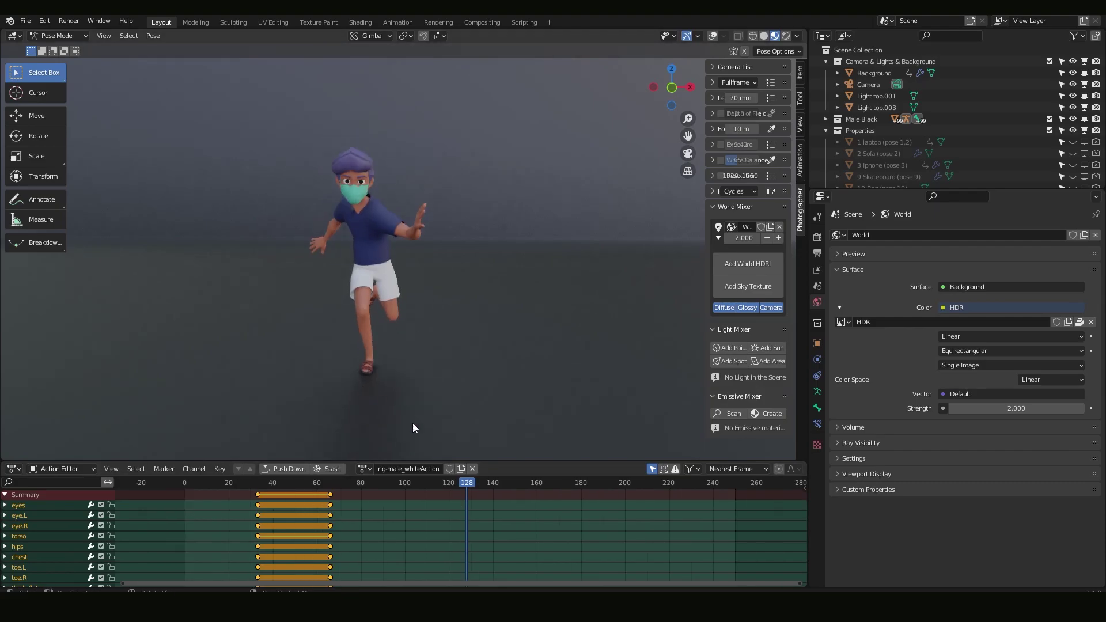
# Step: Change the Action Editor area to the Timeline editor
pyautogui.scroll(-10, 482, 499)
pyautogui.click(13, 469)
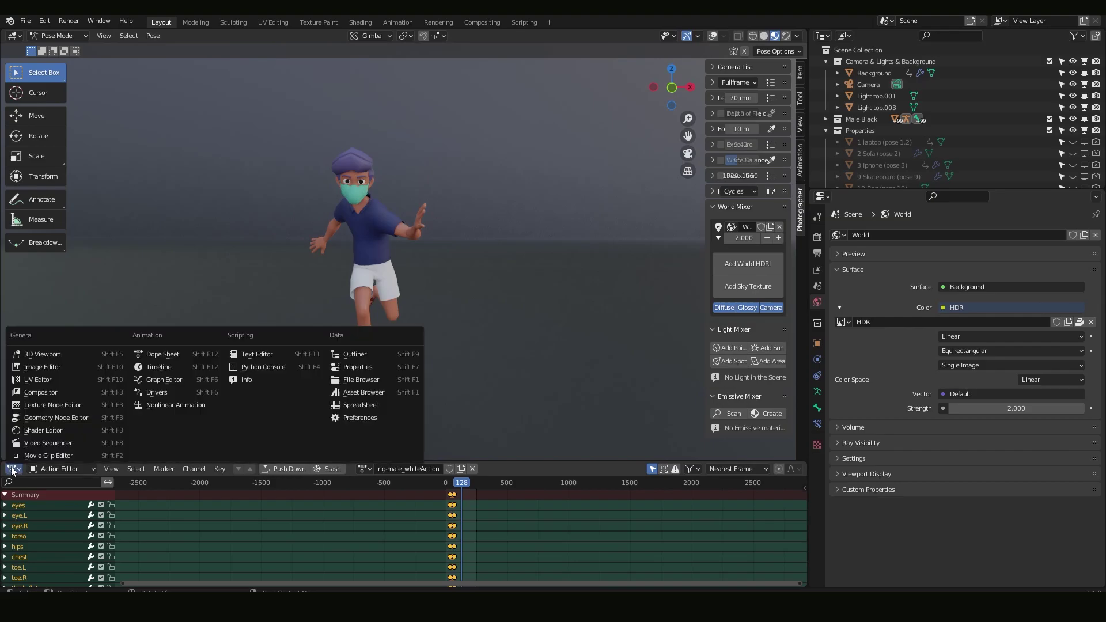
pyautogui.click(14, 469)
pyautogui.click(13, 469)
pyautogui.click(23, 472)
pyautogui.click(23, 472)
pyautogui.click(158, 368)
# Step: Set the scene's end frame to 13000 and show the full frame range in the timeline
pyautogui.click(769, 469)
pyautogui.write('13000')
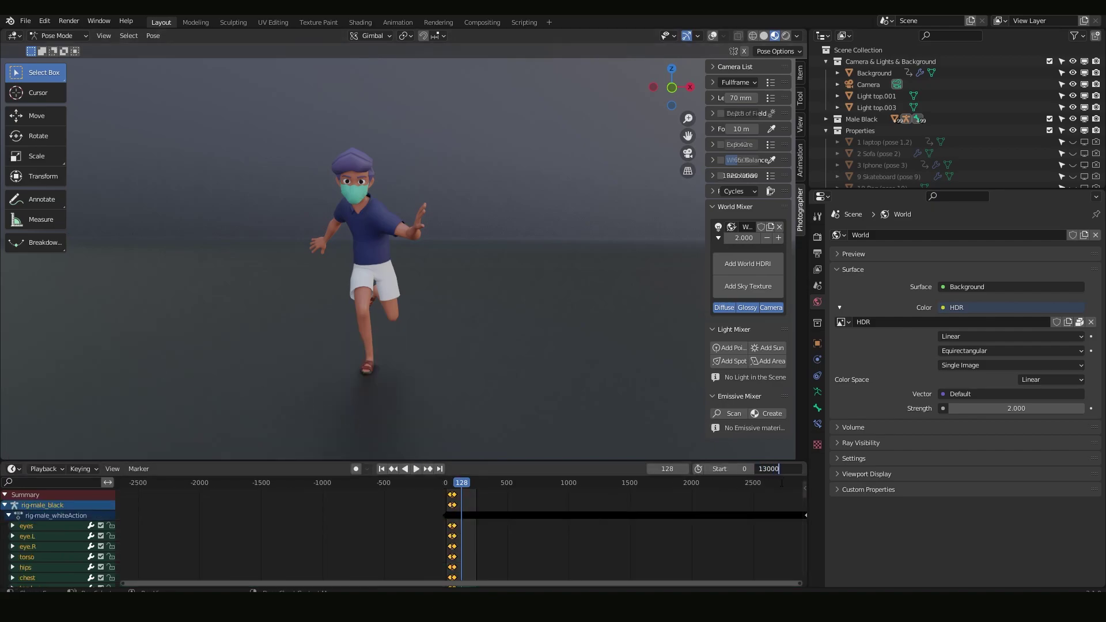
pyautogui.press('Return')
pyautogui.scroll(-5, 617, 516)
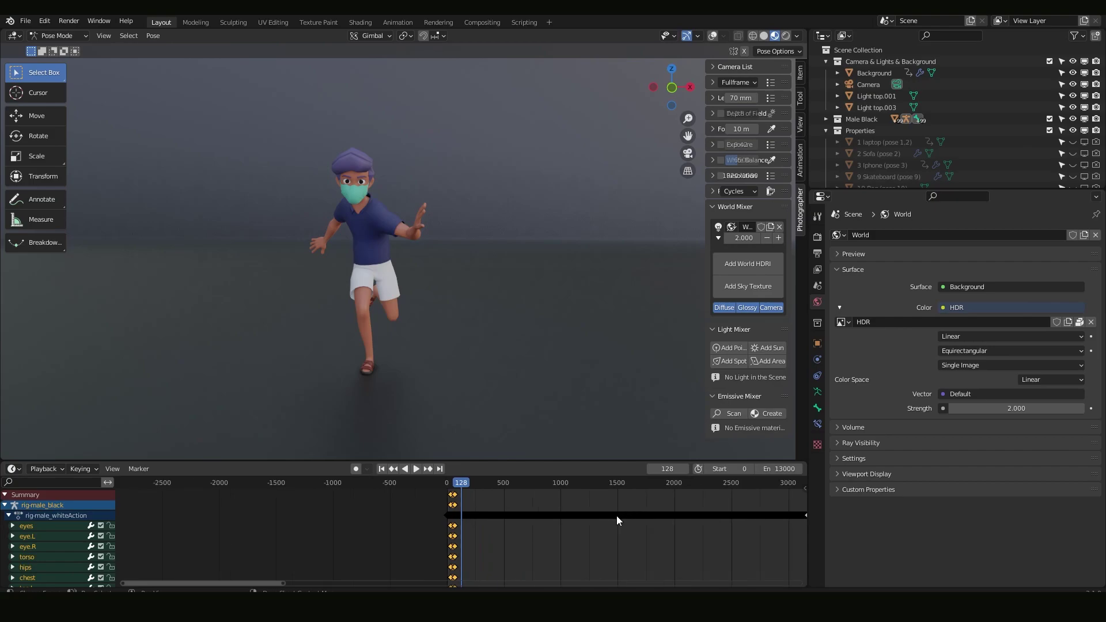
pyautogui.scroll(-4, 621, 518)
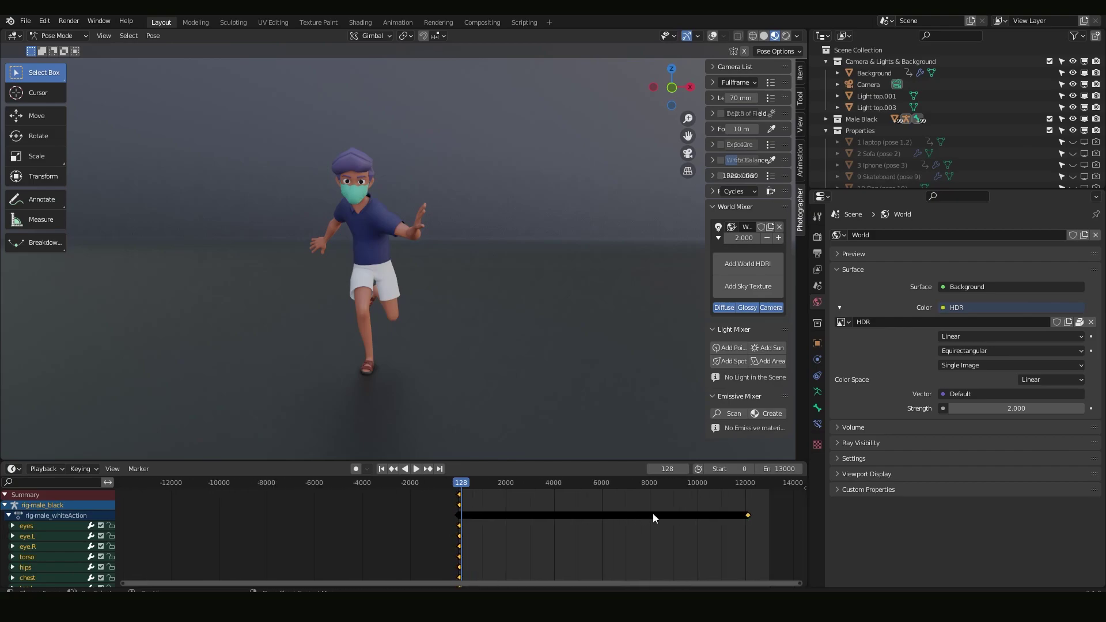
# Step: Enlarge the timeline area and scrub through the generated outfit variations, stopping at frame 1799
pyautogui.moveTo(465, 460)
pyautogui.mouseDown()
pyautogui.moveTo(464, 425)
pyautogui.moveTo(475, 450)
pyautogui.mouseUp()
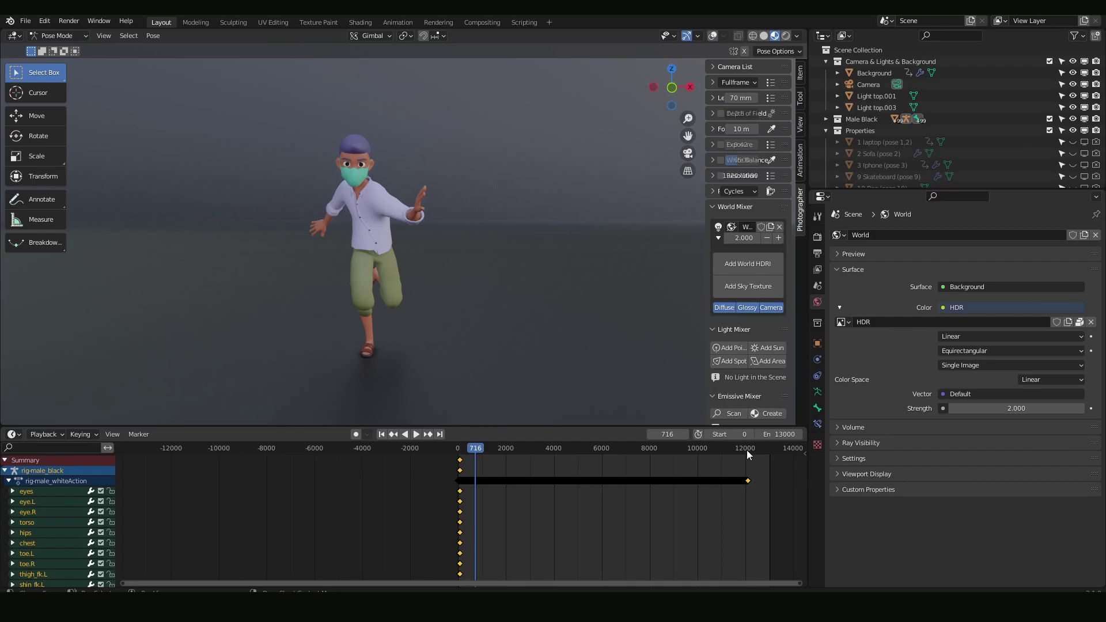
pyautogui.moveTo(746, 450); pyautogui.dragTo(583, 448)
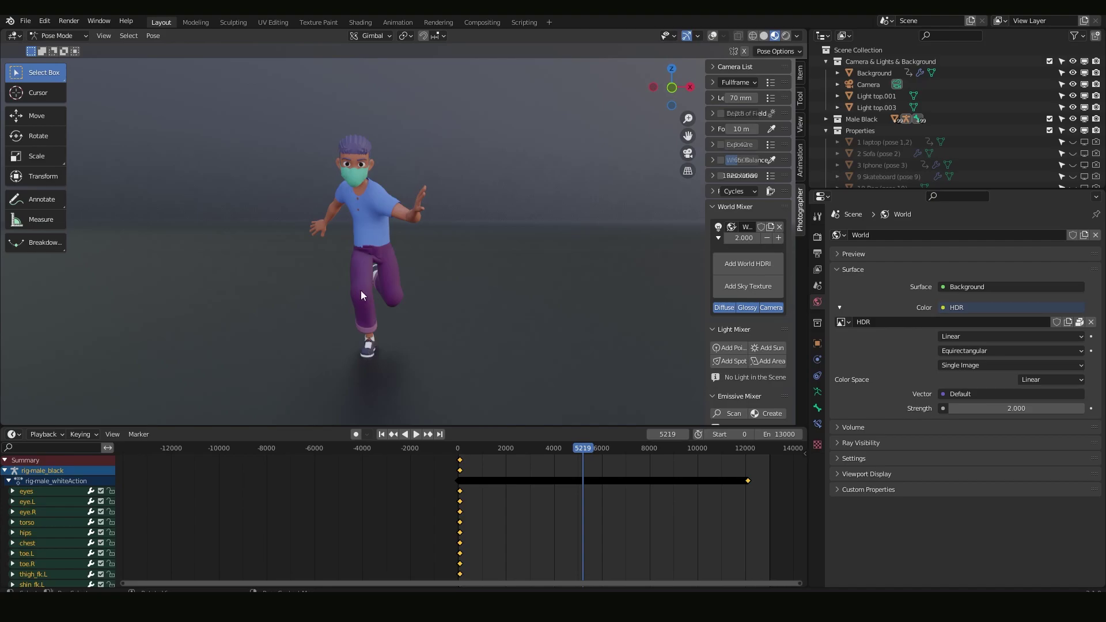
pyautogui.moveTo(582, 450); pyautogui.dragTo(501, 449)
pyautogui.click(502, 451)
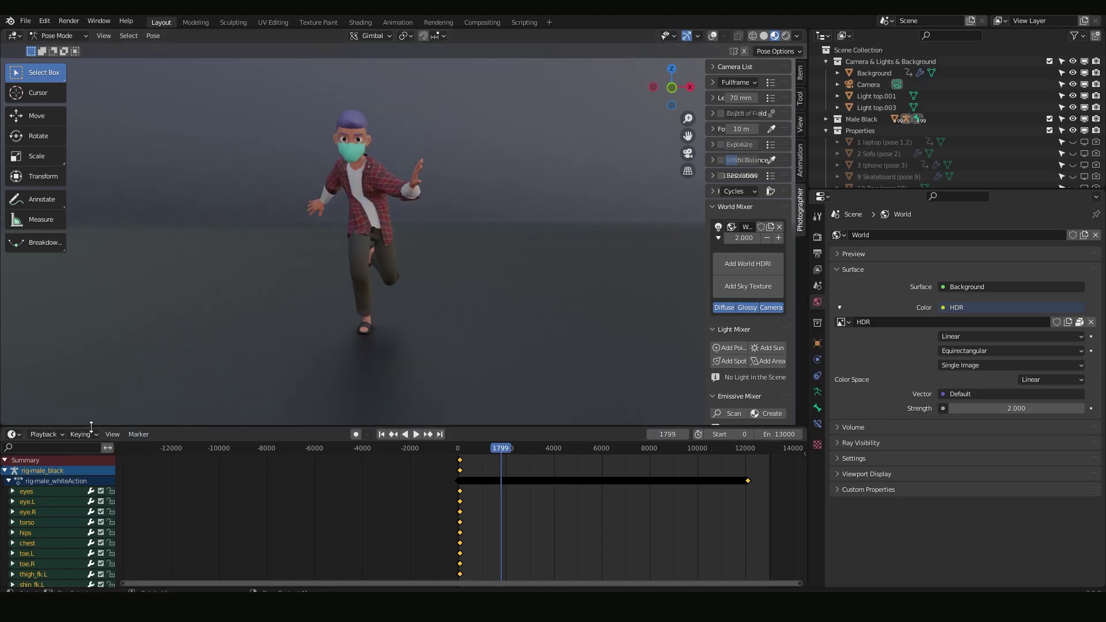
# Step: Change the timeline area to the Action Editor and assign the action named Action to the rig
pyautogui.click(14, 434)
pyautogui.click(149, 471)
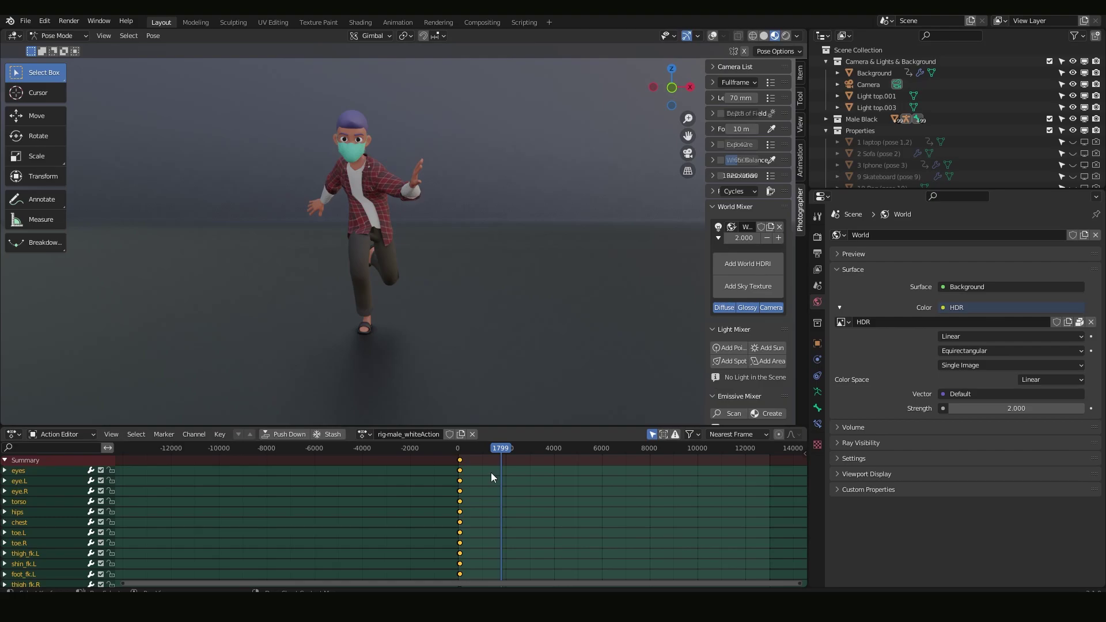
pyautogui.click(365, 434)
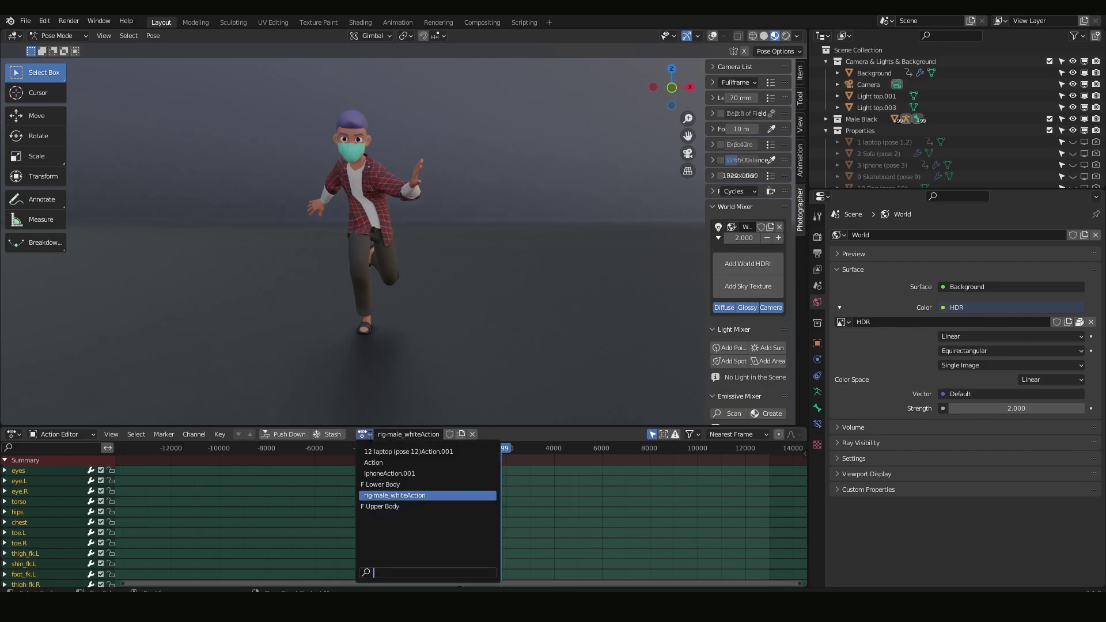
pyautogui.click(15, 434)
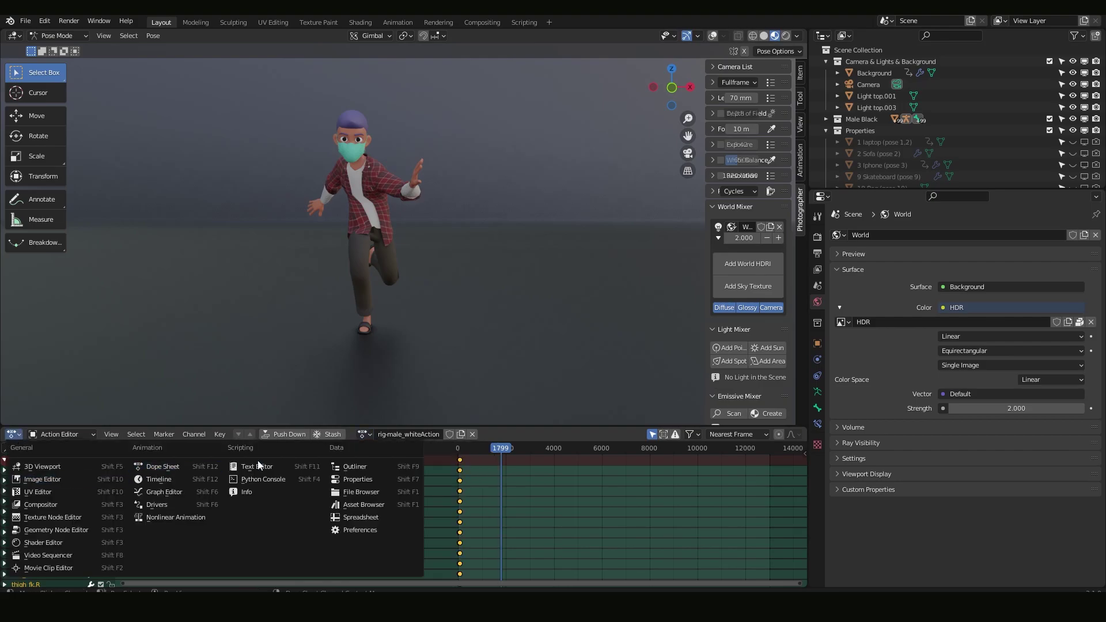
pyautogui.click(365, 434)
pyautogui.click(373, 463)
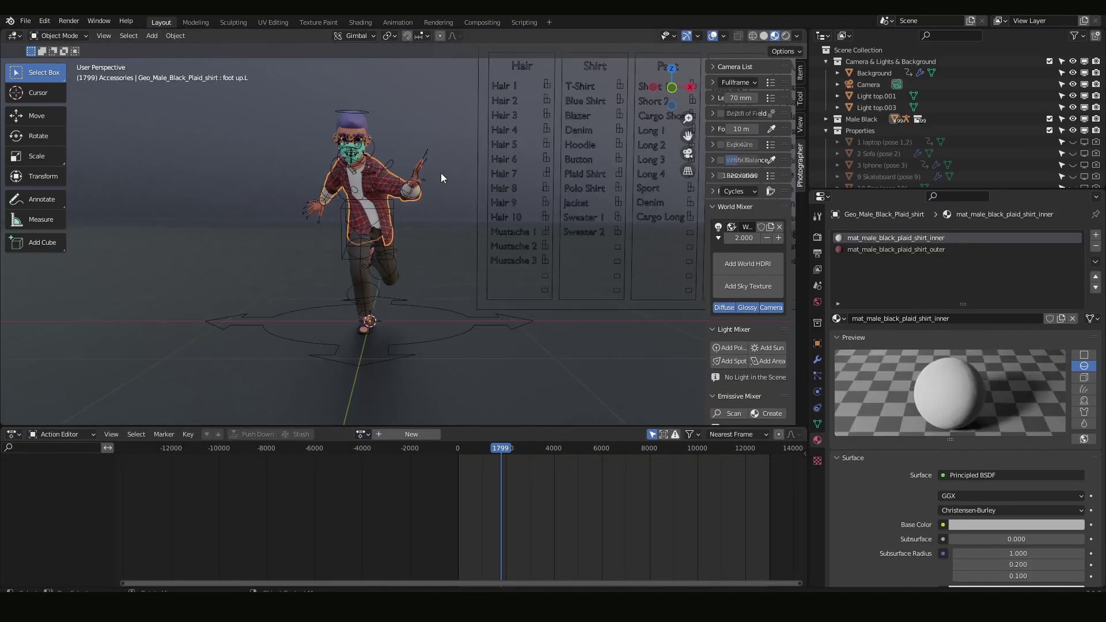
# Step: Select the character rig and all its bones, and switch from Pose Mode to Object Mode
pyautogui.click(387, 206)
pyautogui.click(16, 438)
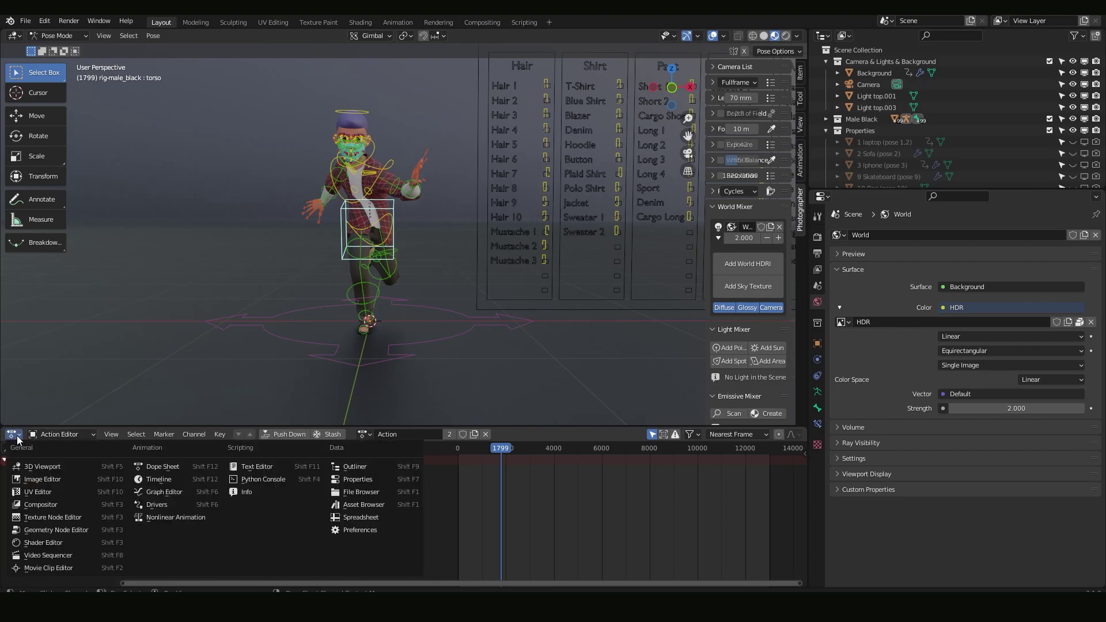
pyautogui.click(170, 466)
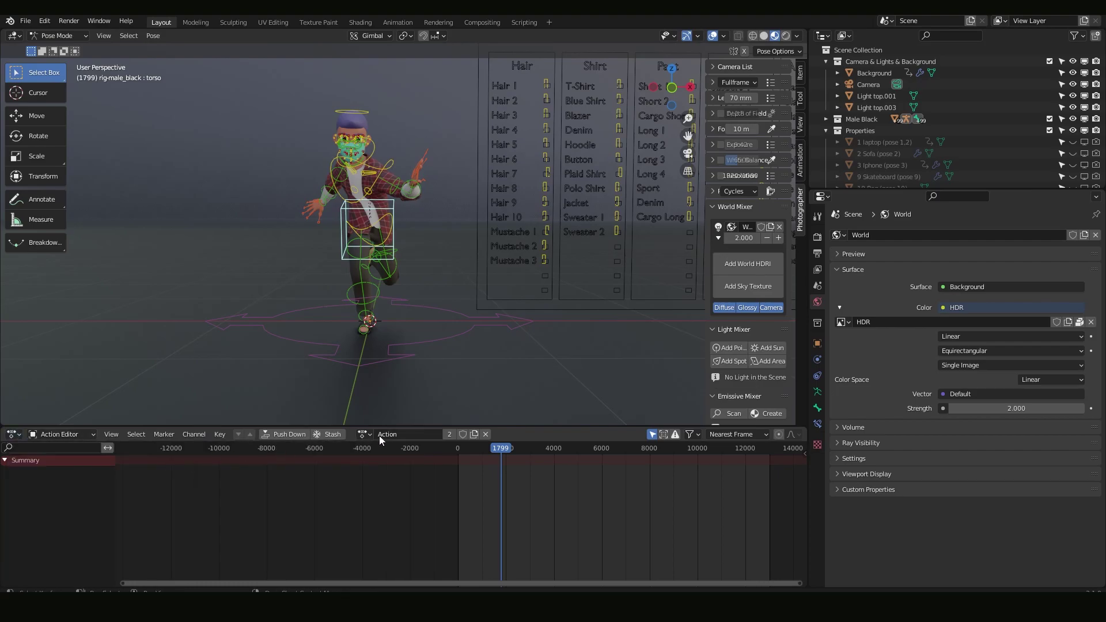
pyautogui.press('a')
pyautogui.click(58, 35)
pyautogui.click(55, 51)
# Step: Assign rig-male_whiteAction to the rig in the Action Editor
pyautogui.click(12, 433)
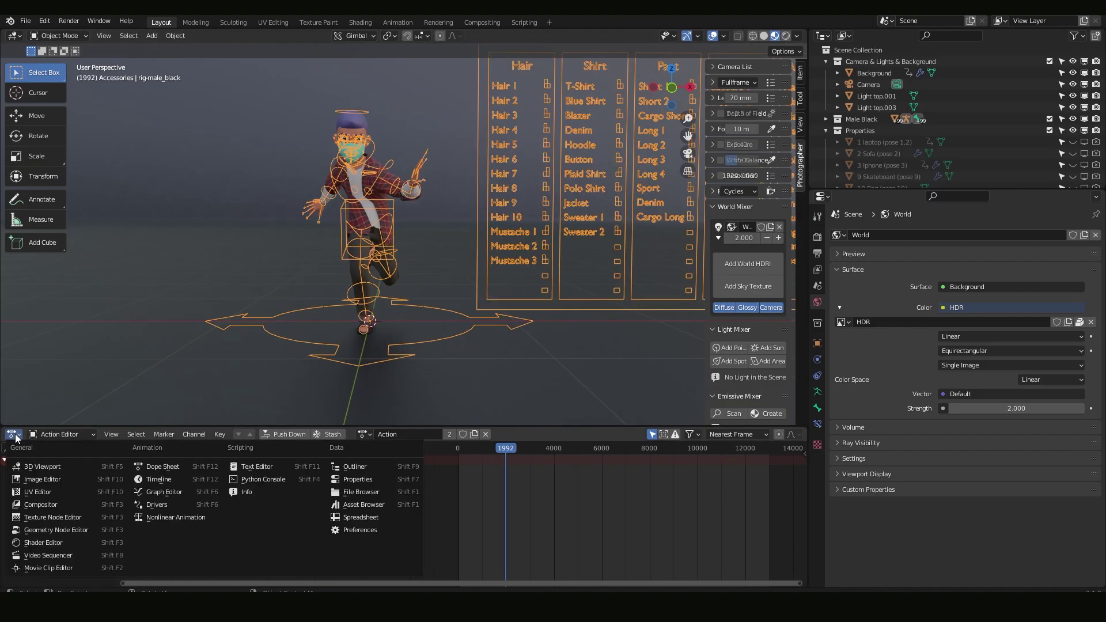
pyautogui.click(154, 468)
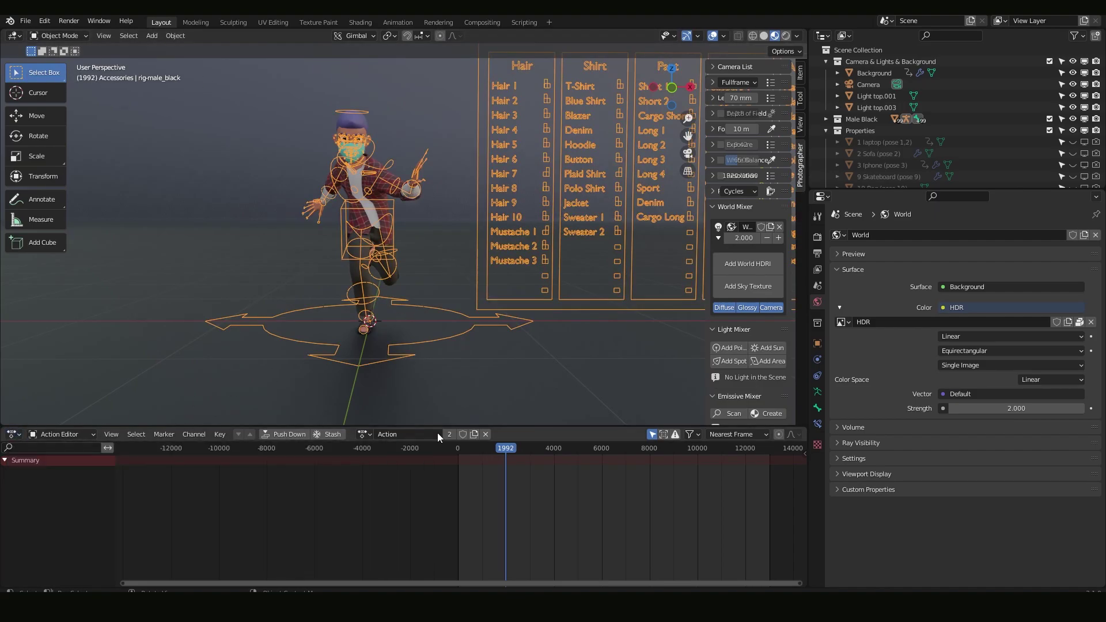
pyautogui.click(364, 434)
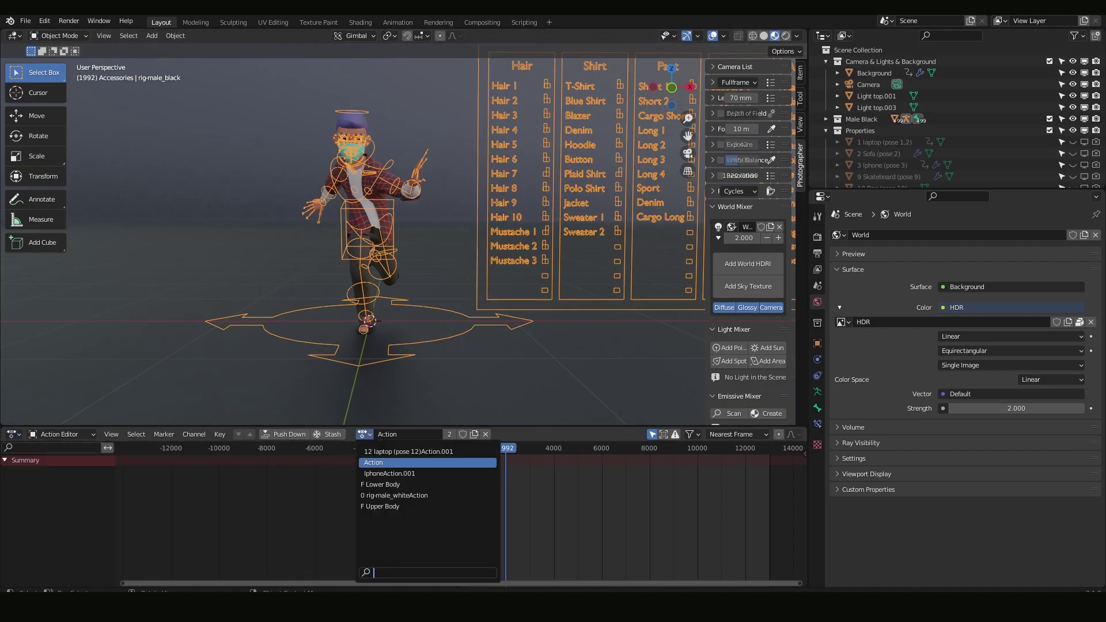
pyautogui.click(401, 495)
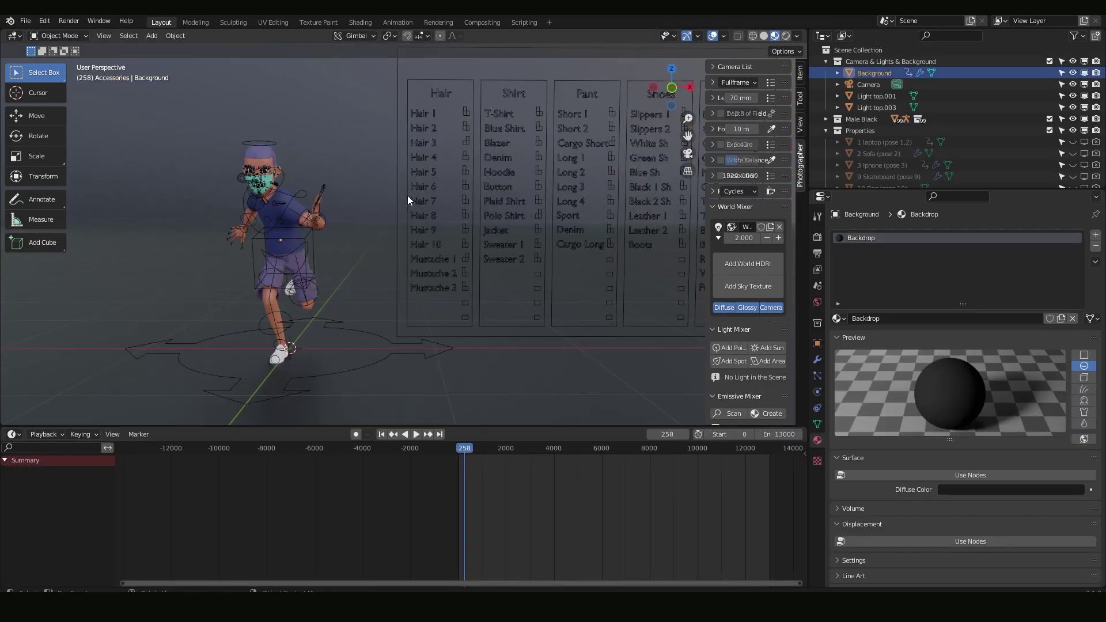
# Step: Select all objects and show the rig's assigned action in the Action Editor
pyautogui.click(103, 36)
pyautogui.press('a')
pyautogui.click(13, 434)
pyautogui.click(162, 467)
pyautogui.click(13, 434)
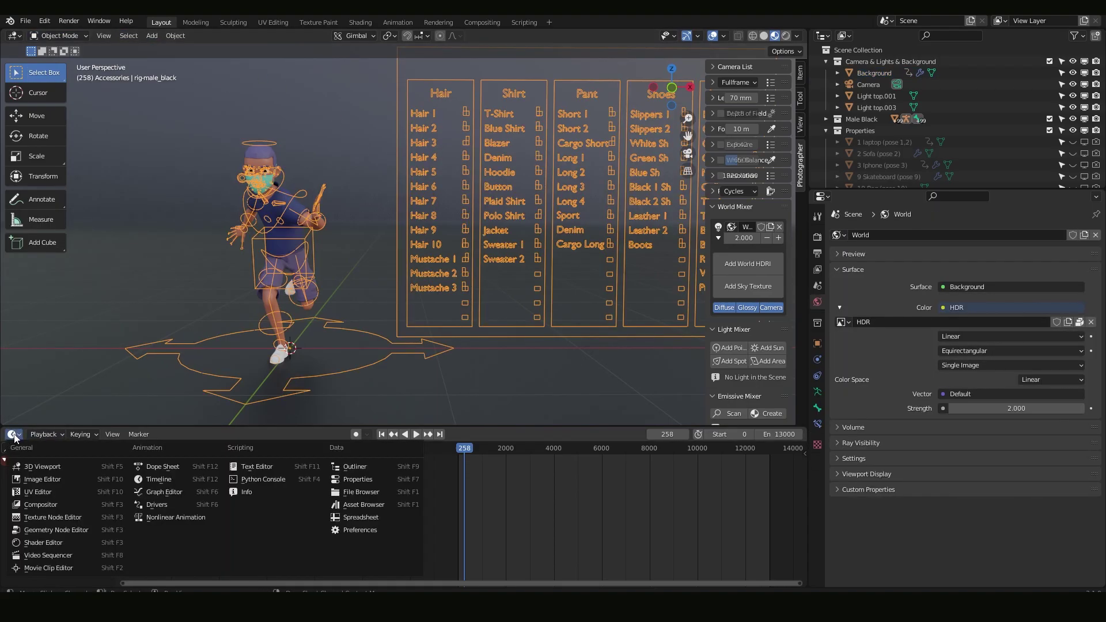
pyautogui.click(196, 467)
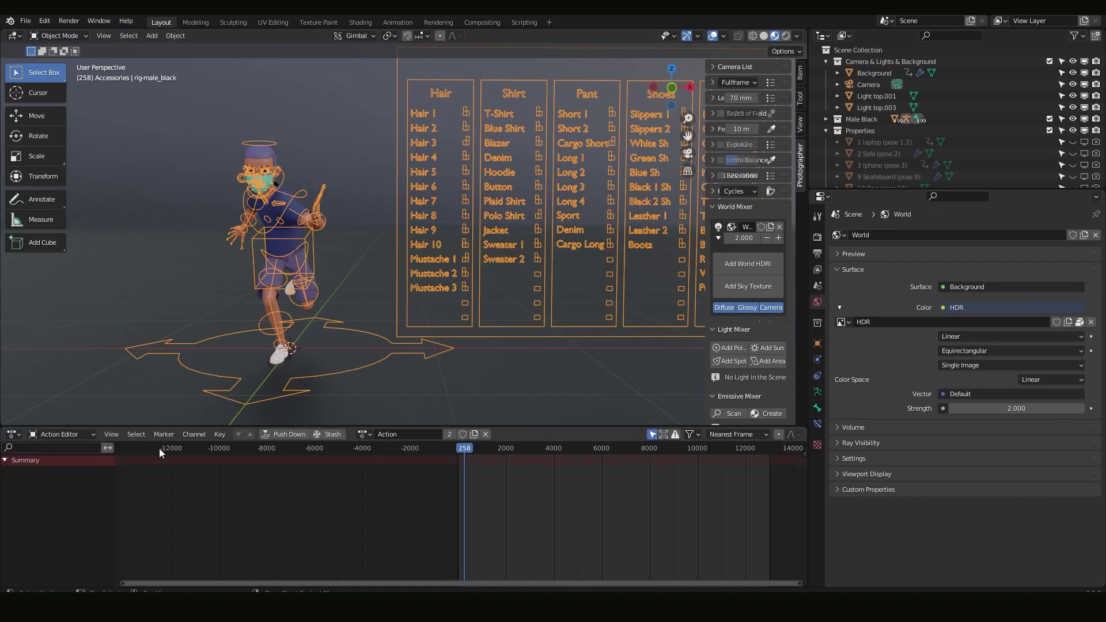
# Step: Return the area to the Timeline editor, then play and scrub the animation, stopping at frame 282
pyautogui.click(12, 435)
pyautogui.click(167, 481)
pyautogui.press('space')
pyautogui.moveTo(473, 448)
pyautogui.mouseDown()
pyautogui.moveTo(524, 458)
pyautogui.moveTo(464, 452)
pyautogui.mouseUp()
pyautogui.press('space')
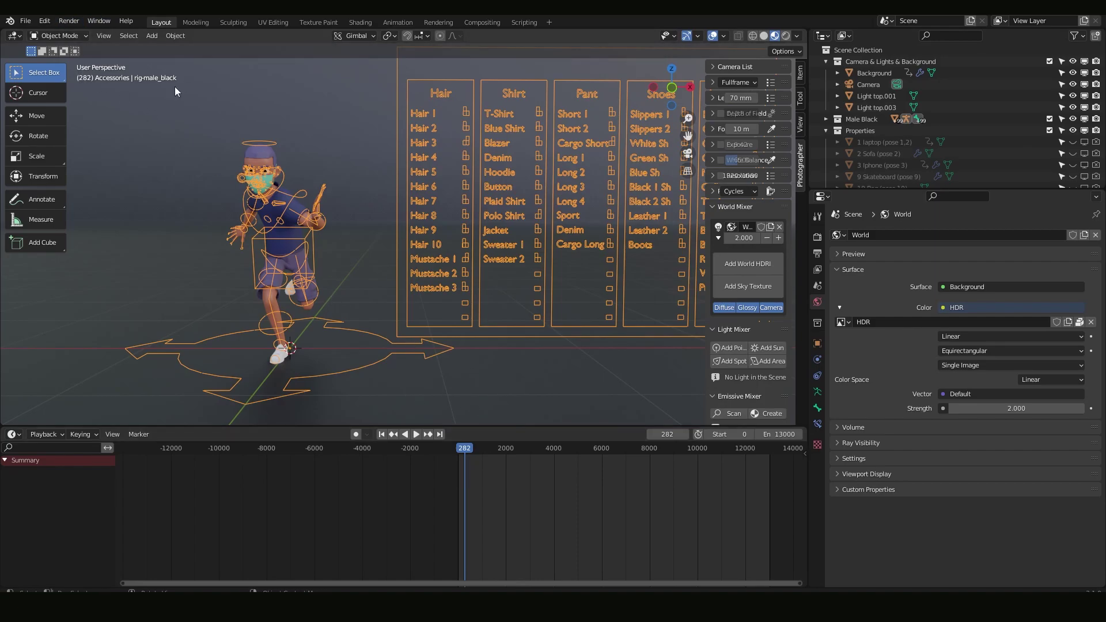
# Step: Enter Pose Mode, move the Hair 1 control, and swap the character's Polo Shirt for the T-Shirt
pyautogui.click(58, 36)
pyautogui.click(86, 76)
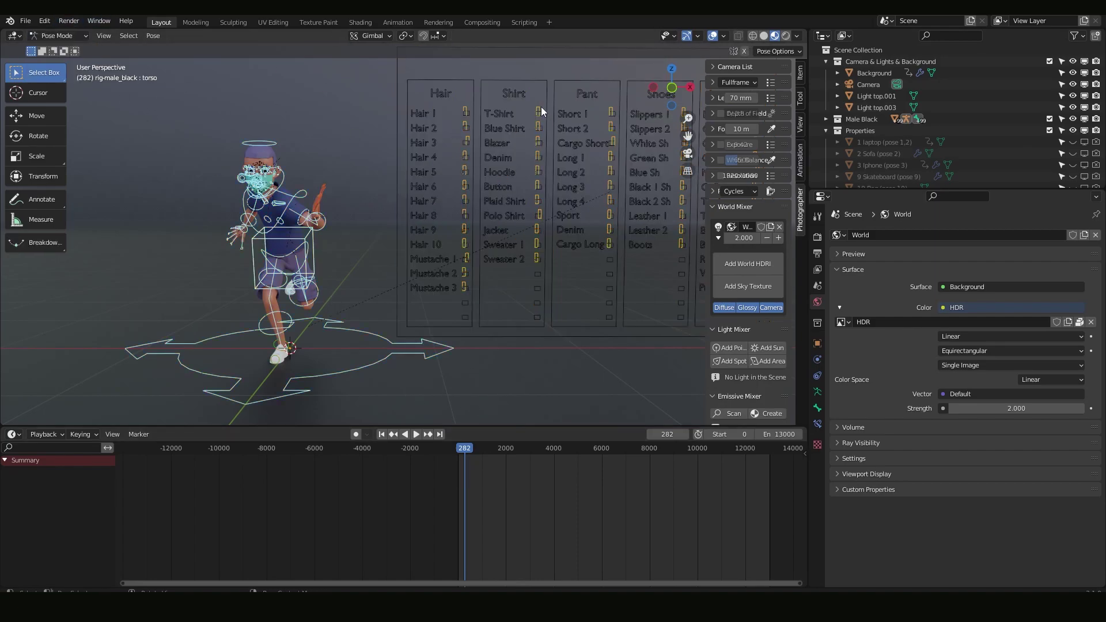
pyautogui.moveTo(467, 136); pyautogui.dragTo(540, 136)
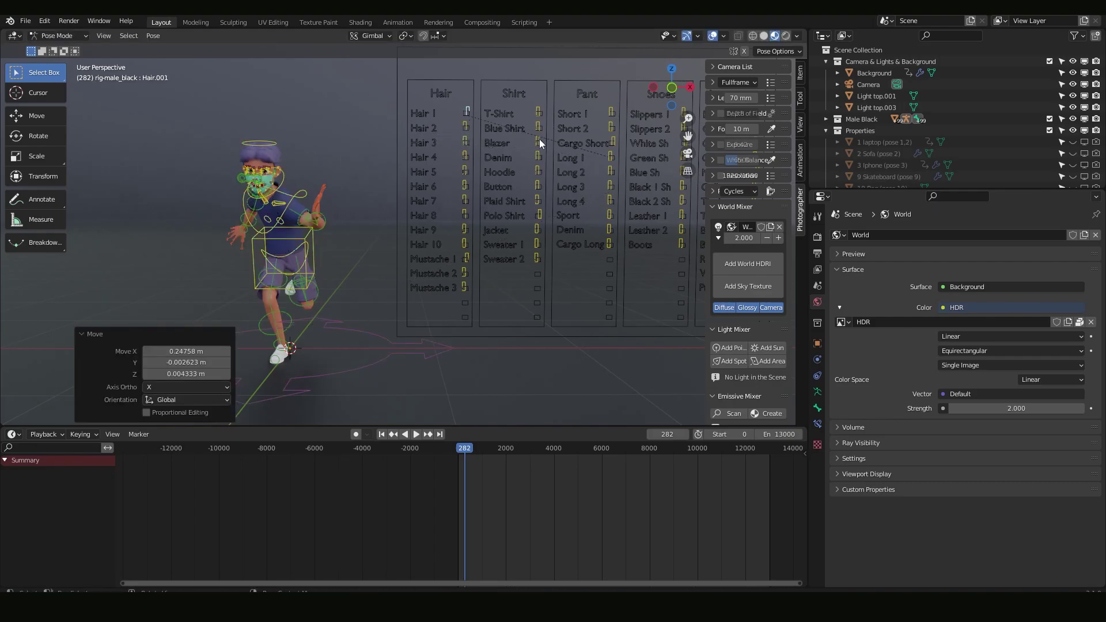
pyautogui.moveTo(541, 214); pyautogui.dragTo(523, 193)
pyautogui.moveTo(538, 110); pyautogui.dragTo(556, 138)
# Step: Remove the character's face mask using the Mask control on the accessories board
pyautogui.keyDown('shift'); pyautogui.moveTo(555, 167); pyautogui.dragTo(502, 168, button='middle'); pyautogui.keyUp('shift')
pyautogui.scroll(-2, 488, 165)
pyautogui.moveTo(617, 180); pyautogui.dragTo(570, 186)
pyautogui.moveTo(552, 187); pyautogui.dragTo(430, 223, button='middle')
# Step: Scrub and play the timeline up to frame 740 to check the chosen outfit
pyautogui.moveTo(475, 447); pyautogui.dragTo(500, 451)
pyautogui.press('space')
pyautogui.press('Escape')
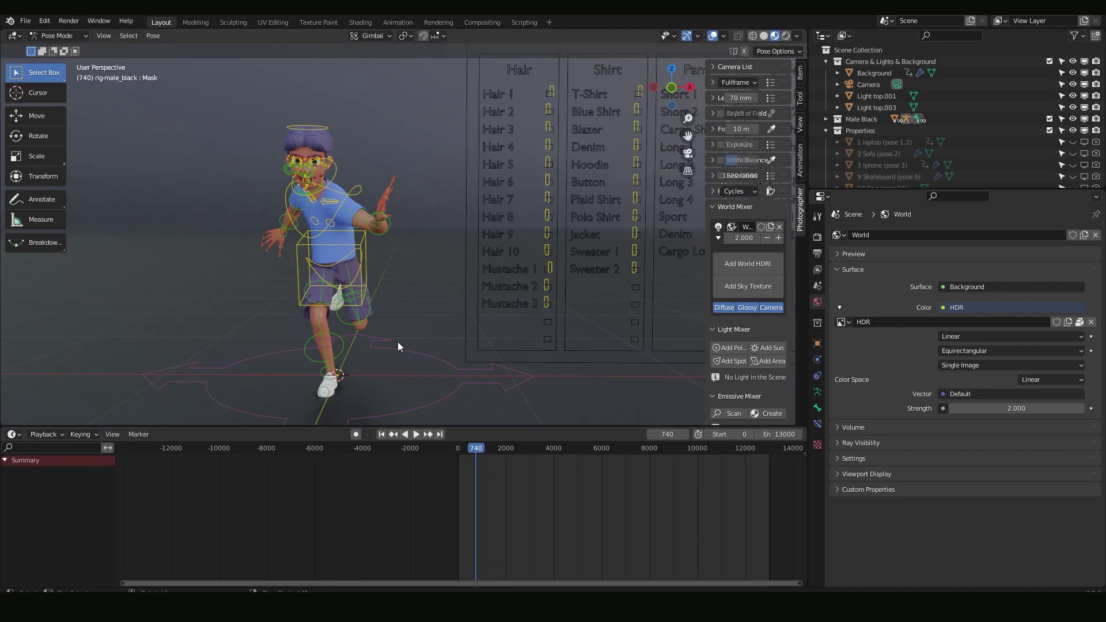
# Step: Select the body bones, browse the armature's Lower Body pose library and pick Pose.008 (standing surprised)
pyautogui.moveTo(271, 123); pyautogui.dragTo(482, 382)
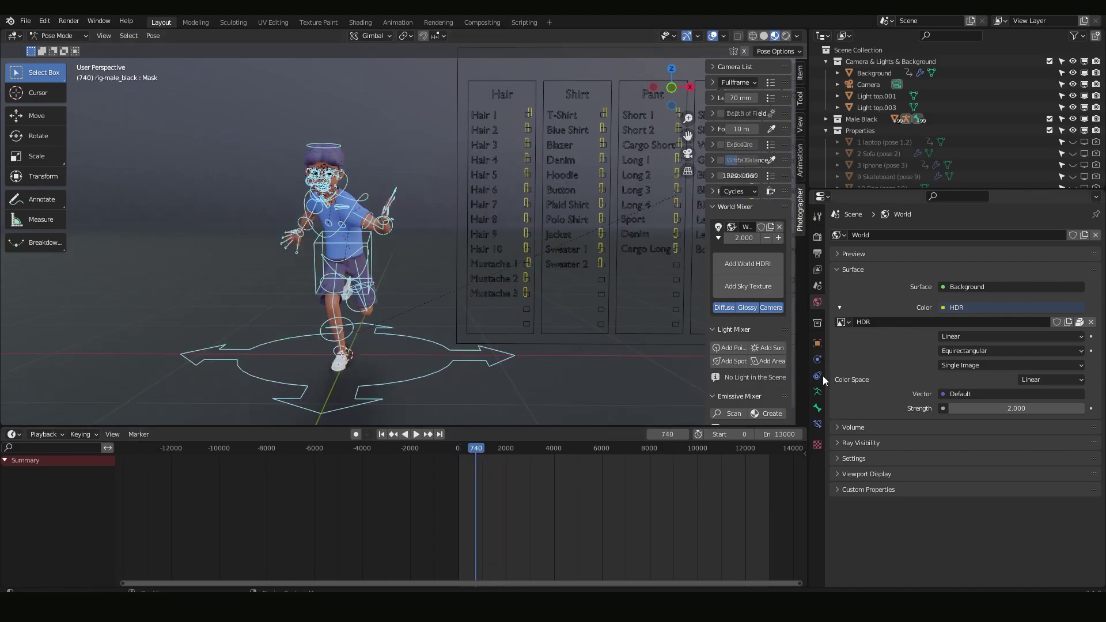
pyautogui.click(818, 392)
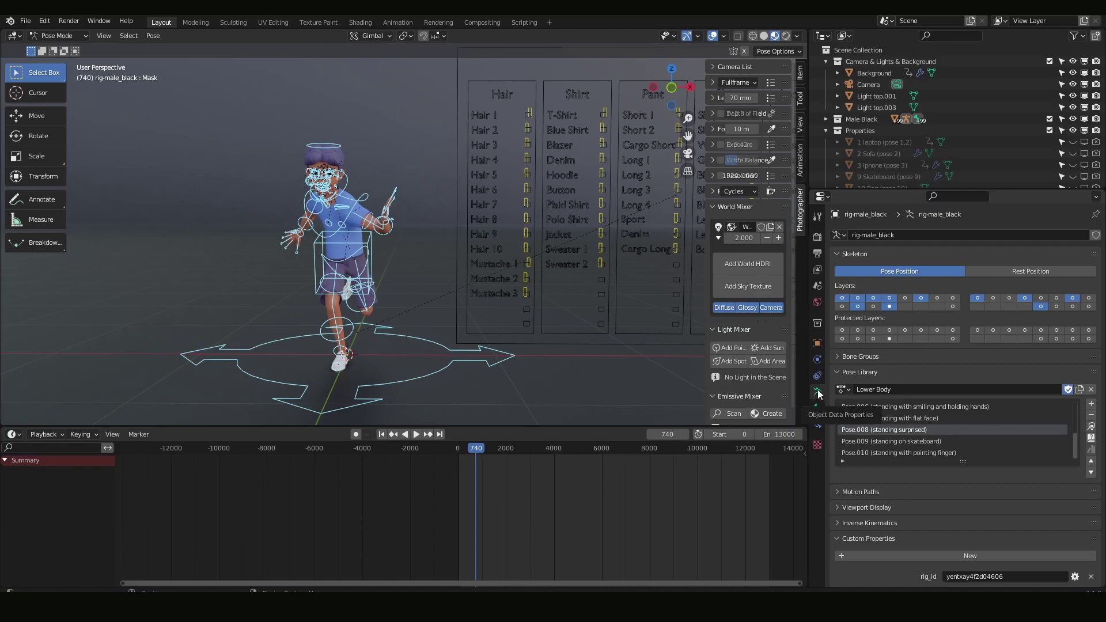
pyautogui.click(842, 390)
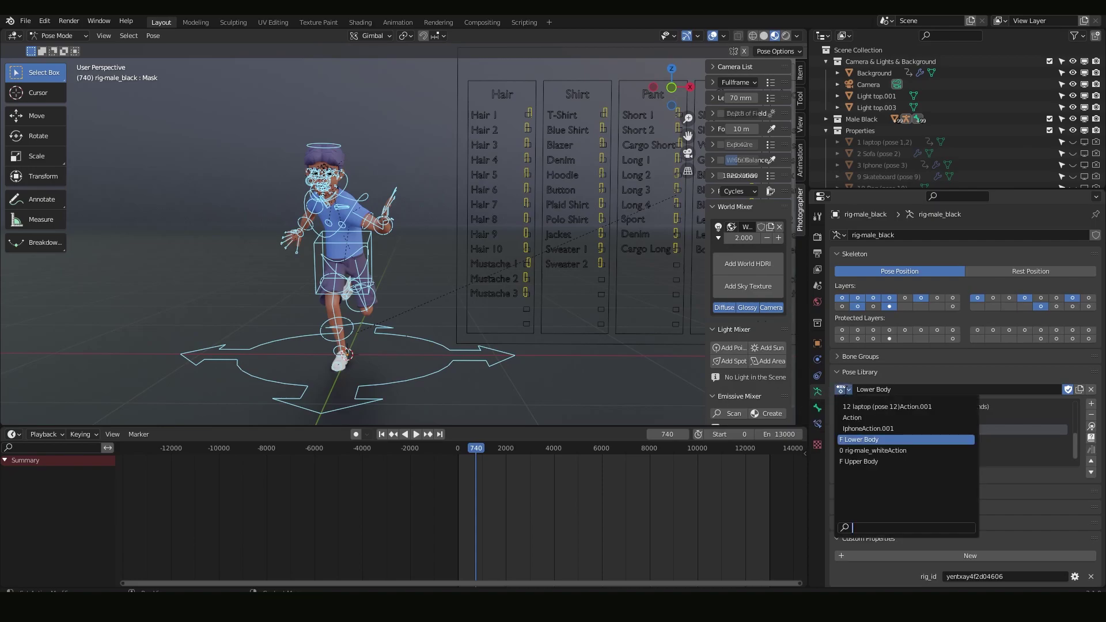
pyautogui.click(861, 440)
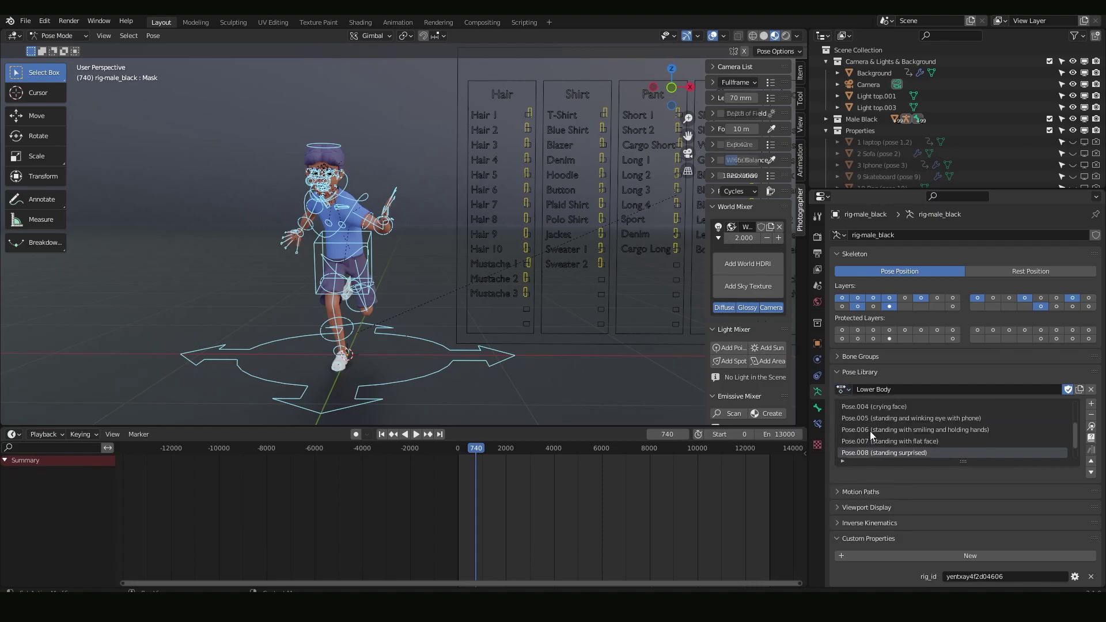
pyautogui.scroll(4, 870, 431)
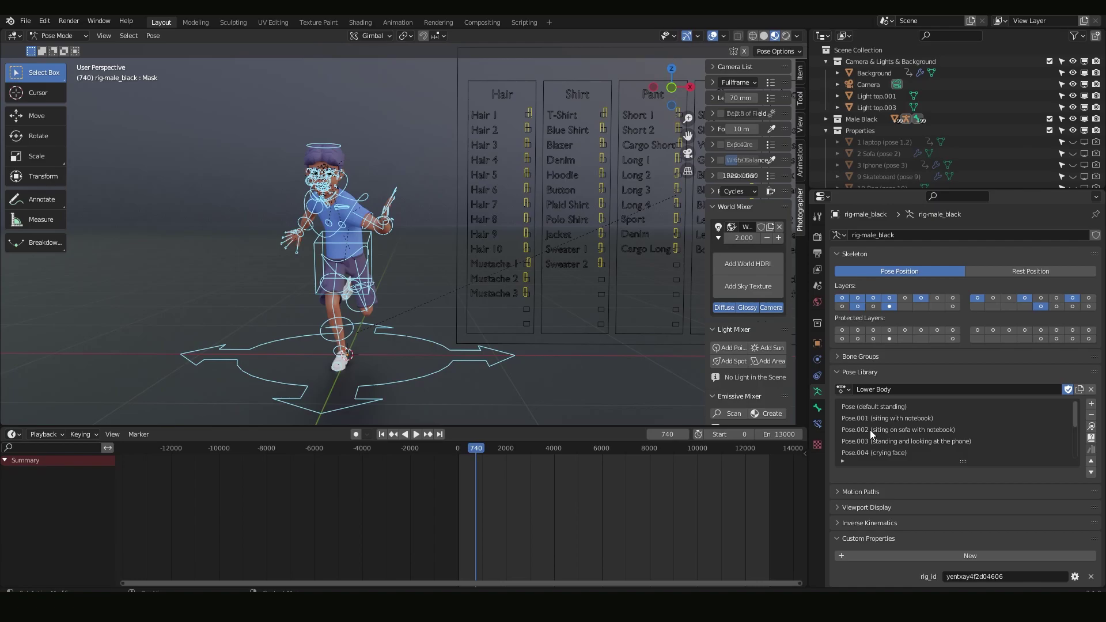
pyautogui.scroll(-6, 872, 429)
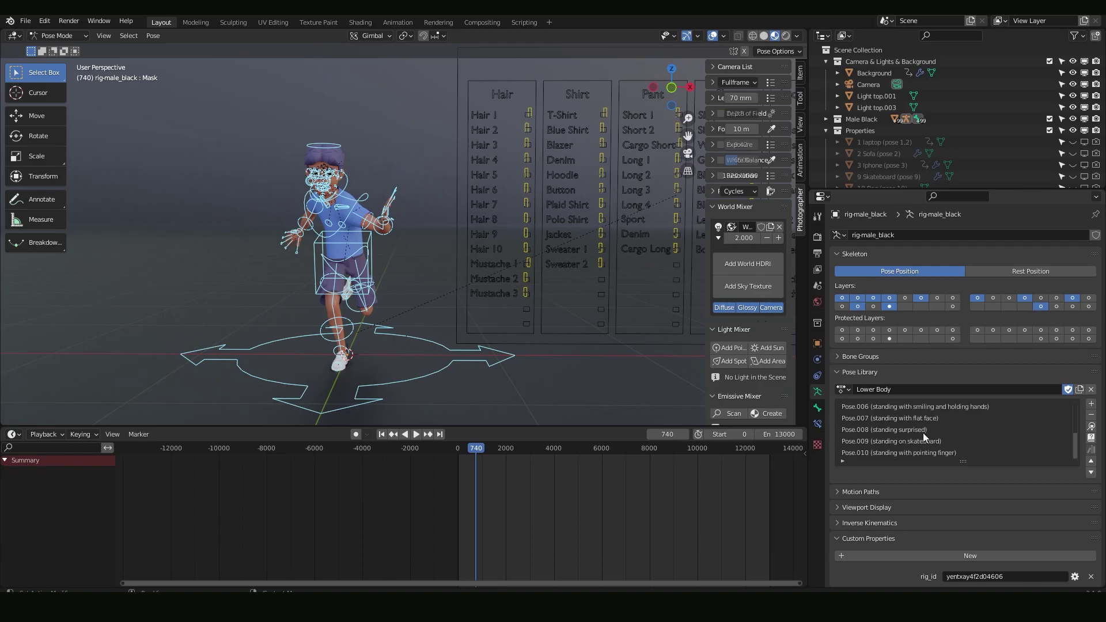
pyautogui.click(927, 430)
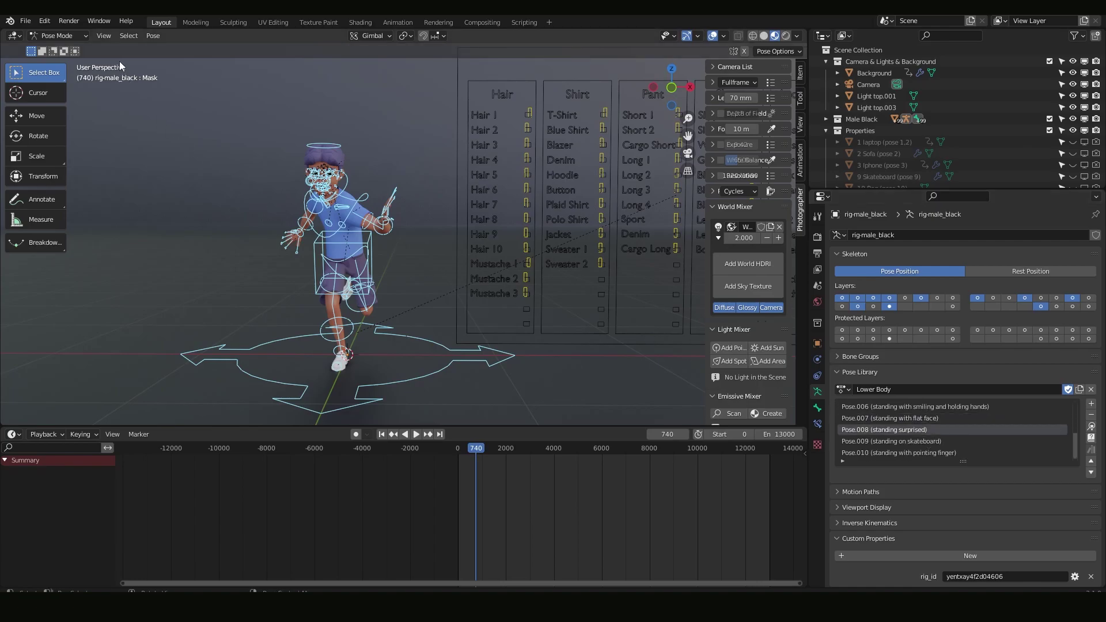
# Step: Reselect the rig and all its body bones, and apply the Lower Body pose Pose.008 (standing surprised)
pyautogui.click(194, 119)
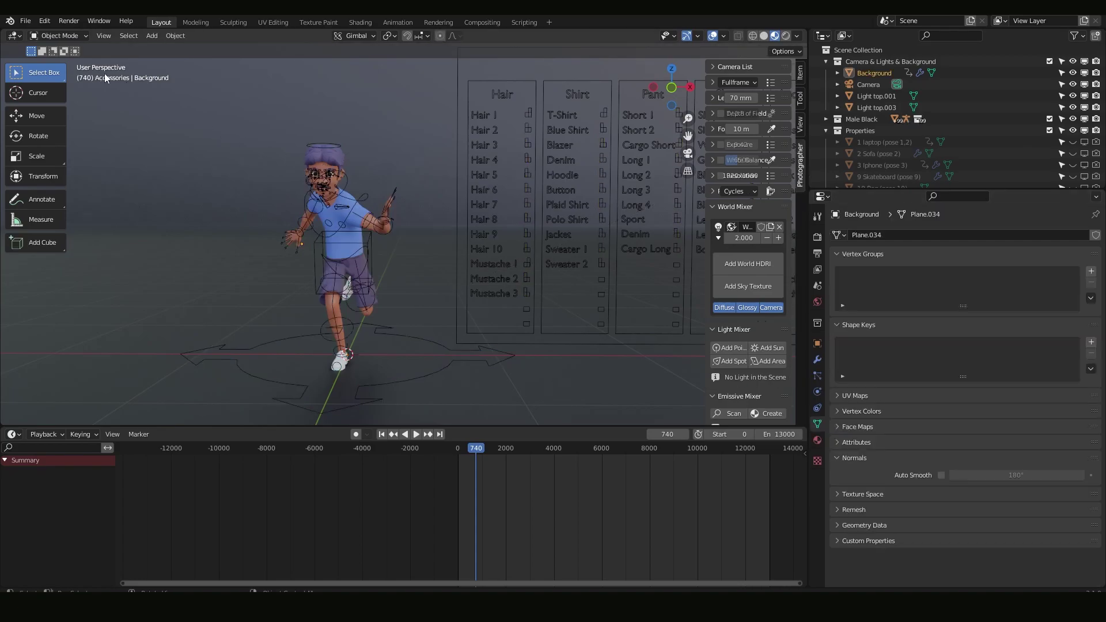
pyautogui.click(330, 144)
pyautogui.moveTo(179, 105); pyautogui.dragTo(425, 407)
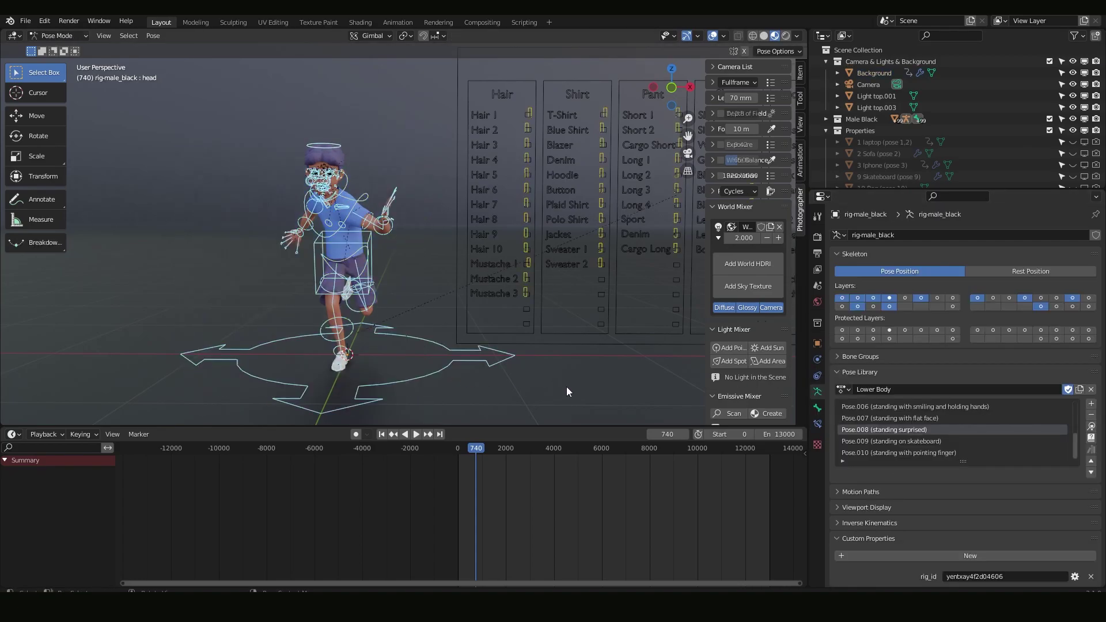
pyautogui.click(1091, 428)
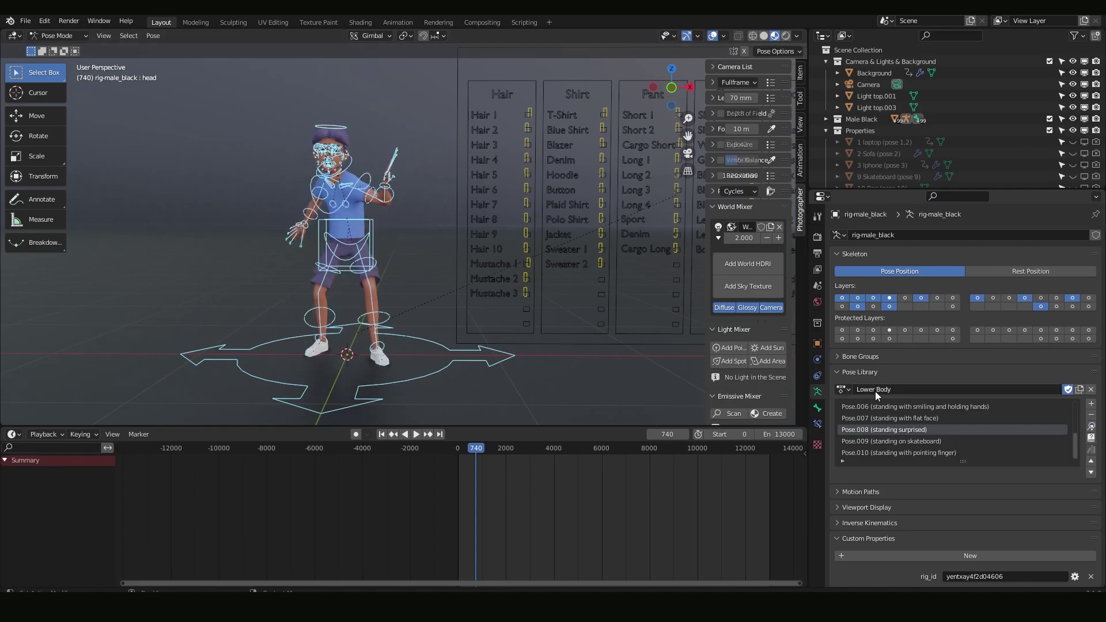
# Step: Switch the pose library to Upper Body and apply its Pose.008 (standing surprised)
pyautogui.click(844, 391)
pyautogui.click(862, 463)
pyautogui.click(1091, 426)
# Step: Hide the viewport overlays and examine the posed character's face up close and at full length
pyautogui.scroll(4, 400, 212)
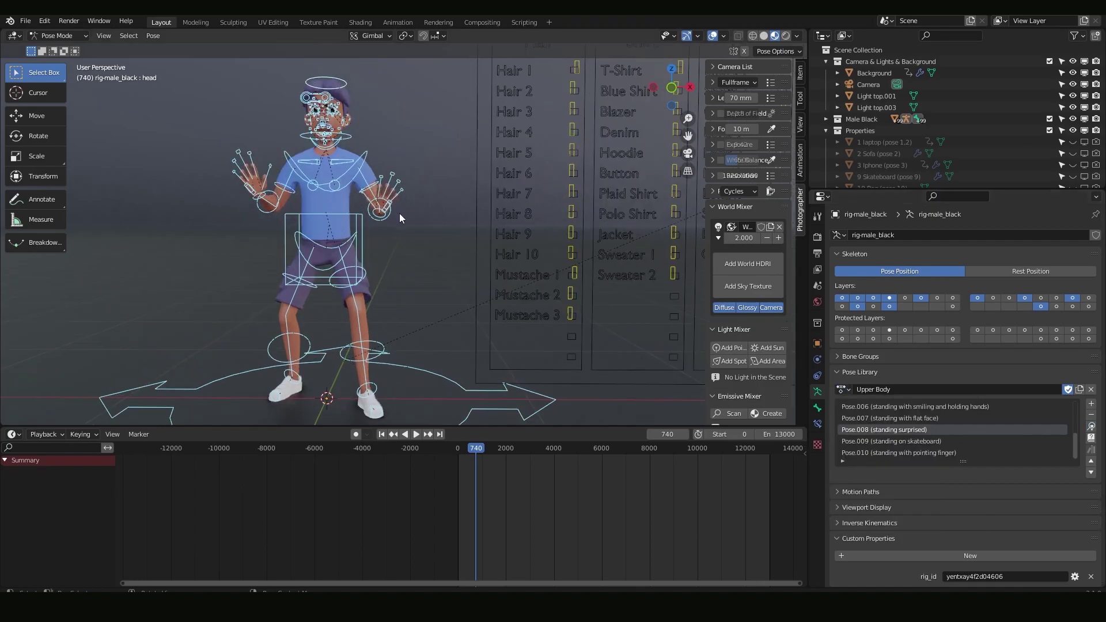
pyautogui.moveTo(397, 225); pyautogui.dragTo(491, 171, button='middle')
pyautogui.scroll(5, 454, 305)
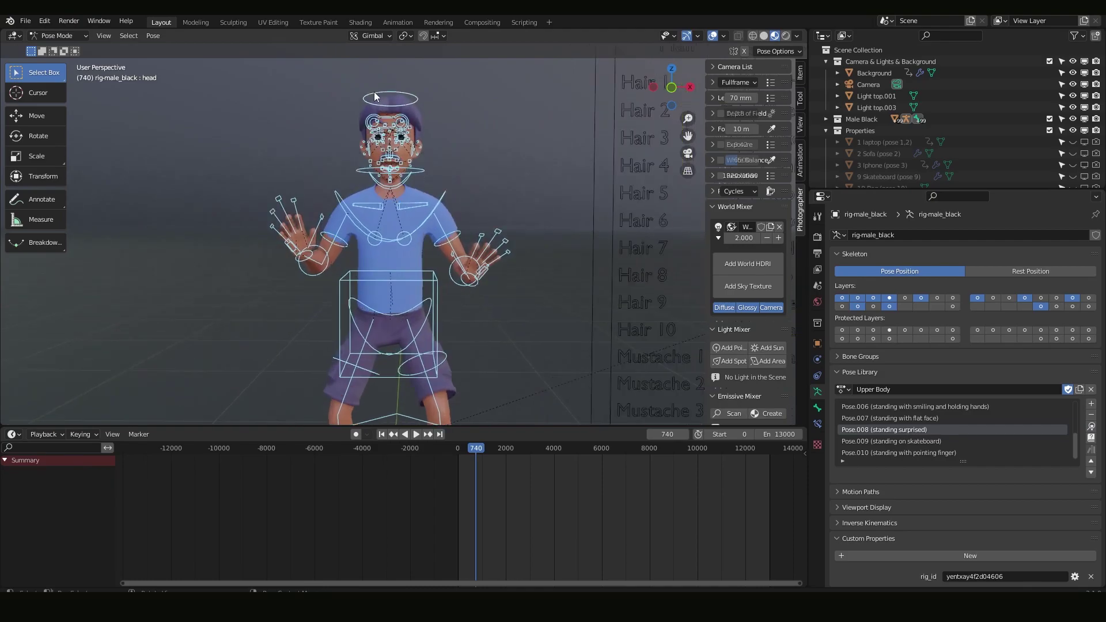
pyautogui.keyDown('shift'); pyautogui.moveTo(417, 237); pyautogui.dragTo(424, 262, button='middle'); pyautogui.keyUp('shift')
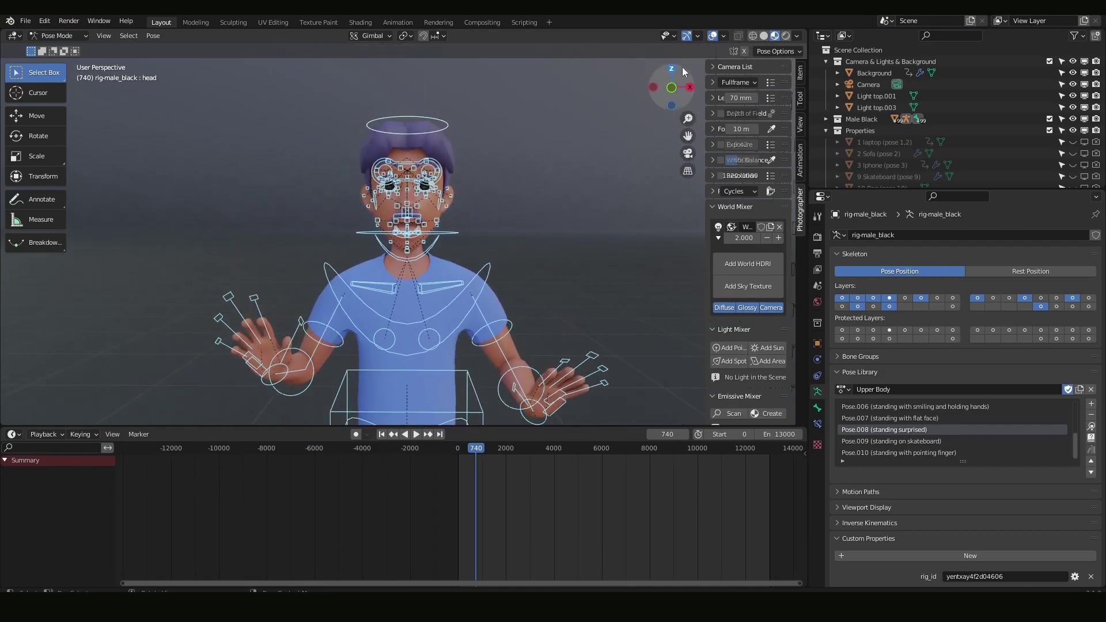
pyautogui.click(712, 37)
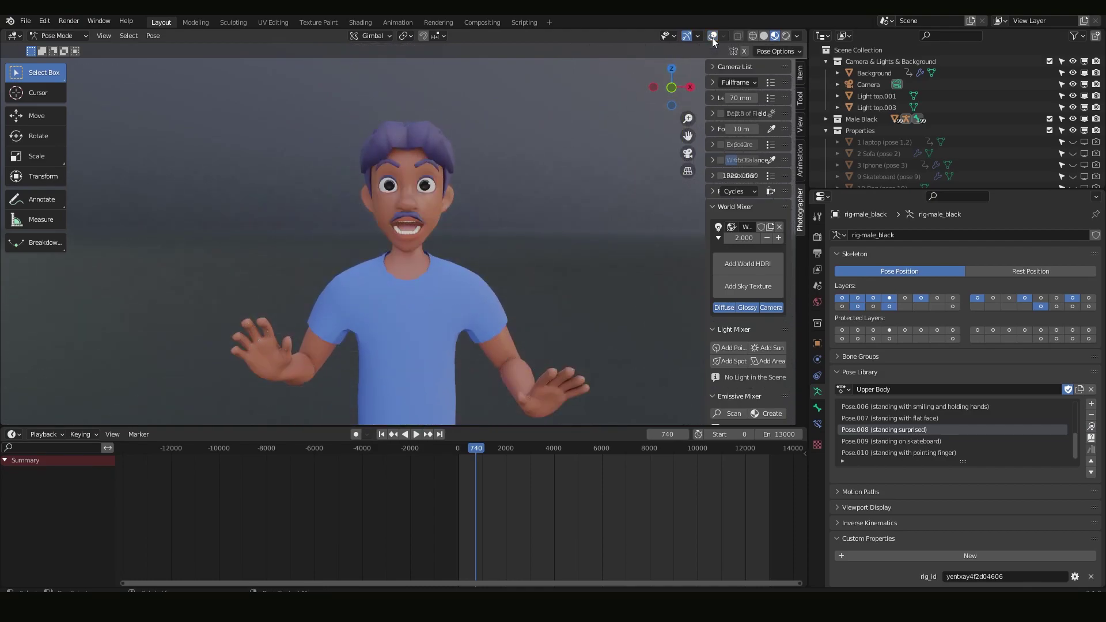
pyautogui.scroll(2, 483, 149)
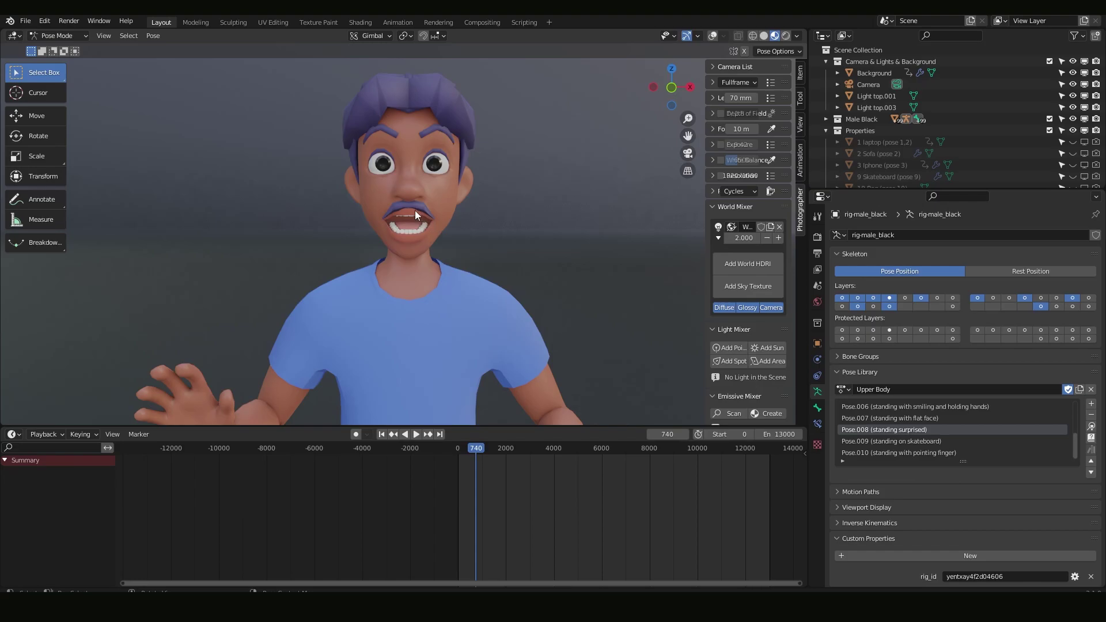
pyautogui.scroll(-5, 356, 185)
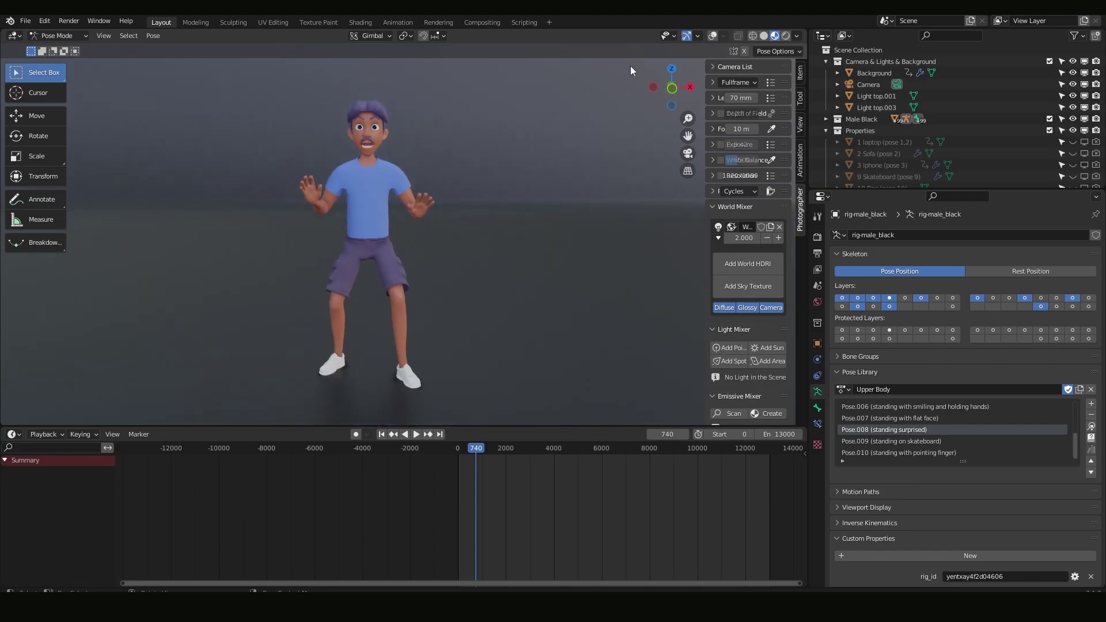
# Step: Turn off Simplify in the render settings to compare the face's detail, and turn it back on
pyautogui.click(817, 239)
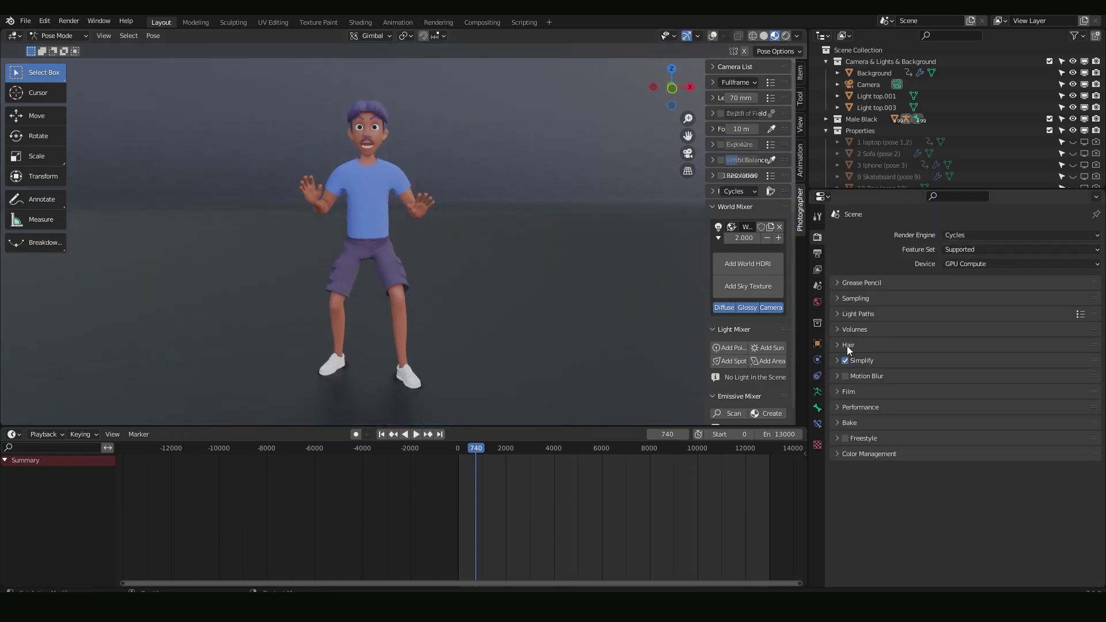
pyautogui.scroll(8, 440, 240)
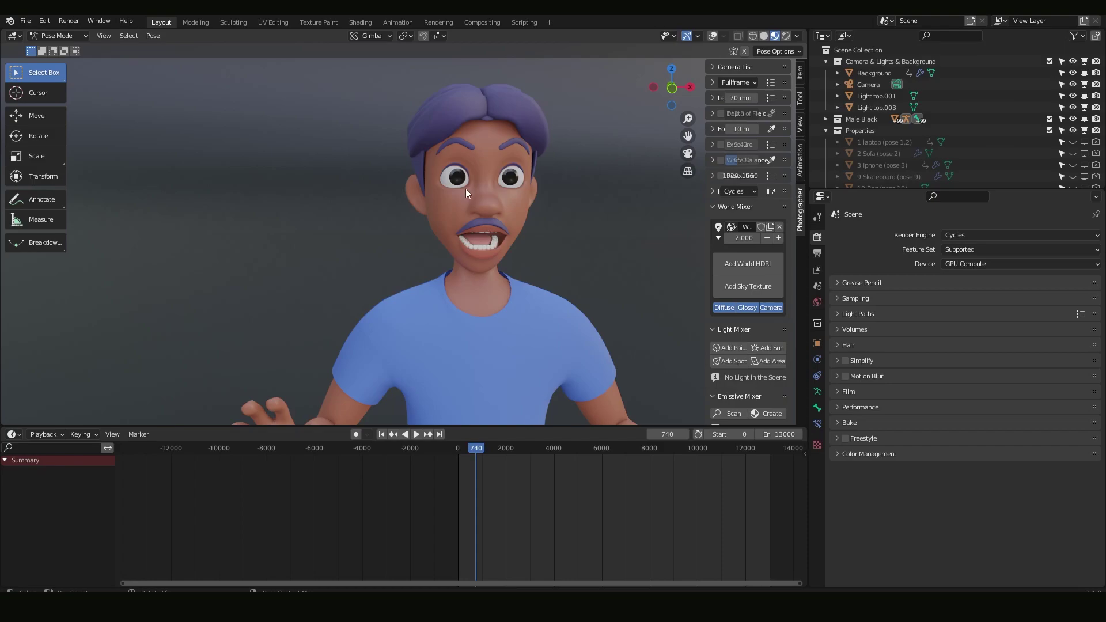
pyautogui.click(843, 360)
pyautogui.scroll(-8, 496, 254)
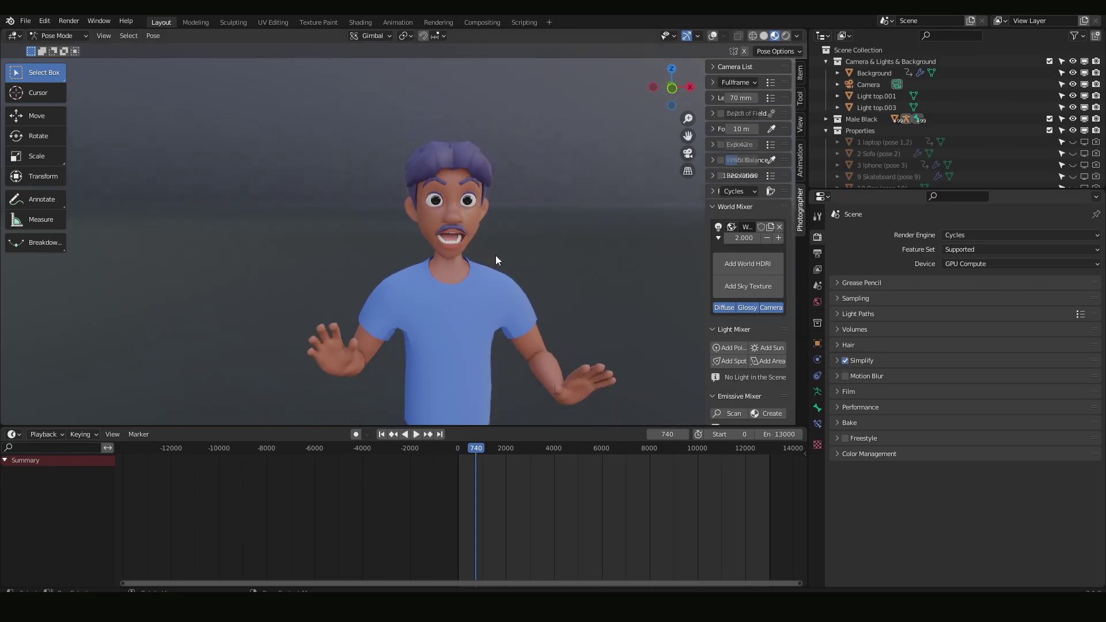
# Step: Return to the rig's Upper Body pose library and turn the viewport overlays back on
pyautogui.click(817, 391)
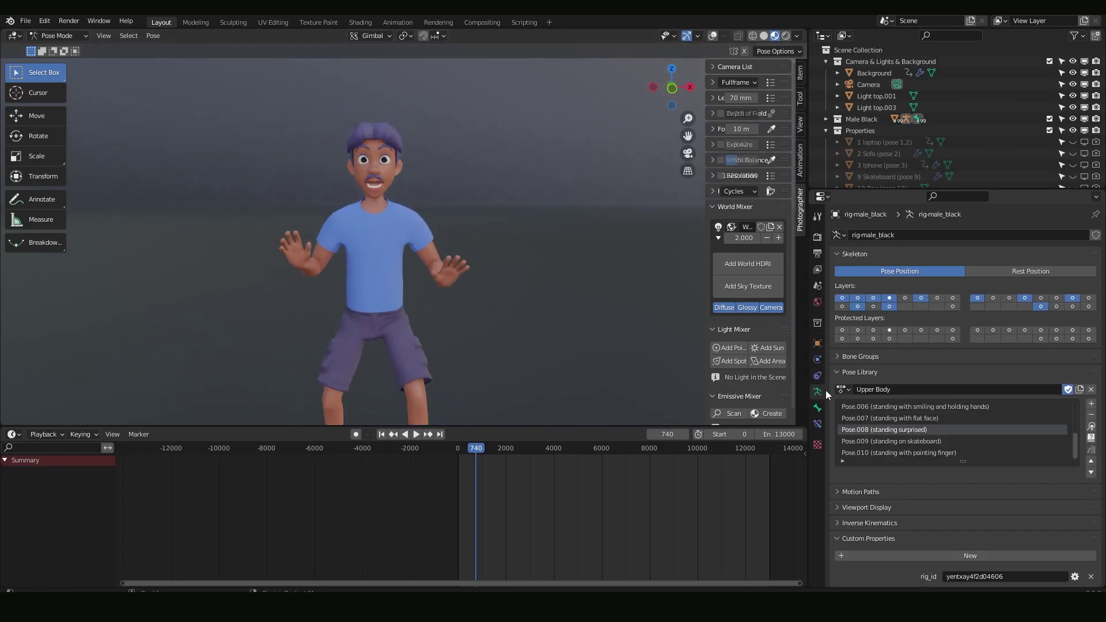
pyautogui.click(879, 431)
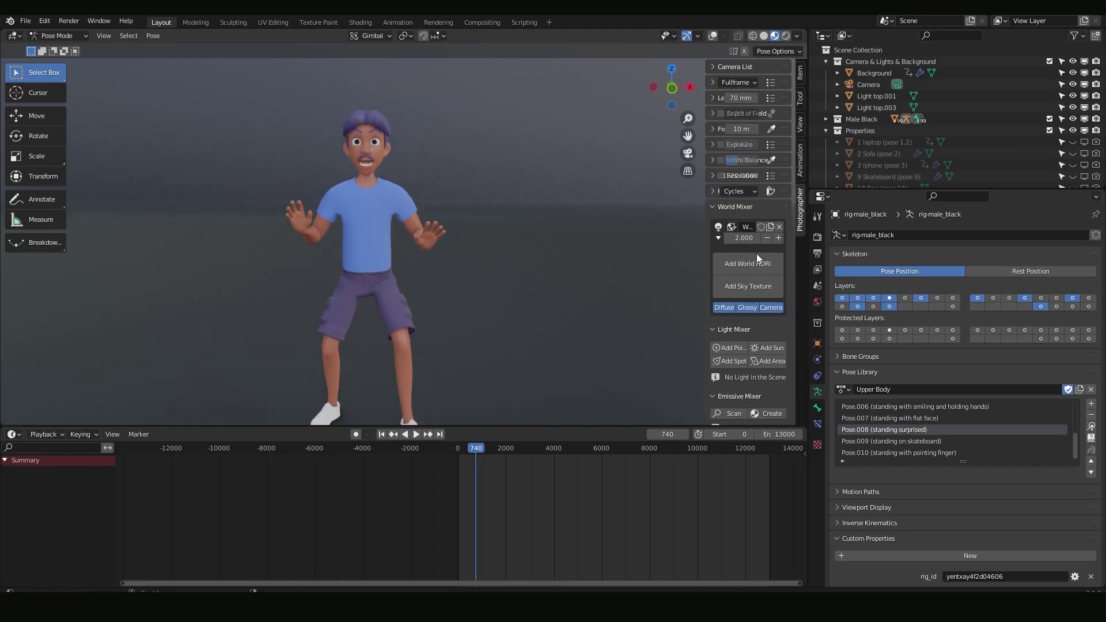
pyautogui.click(712, 35)
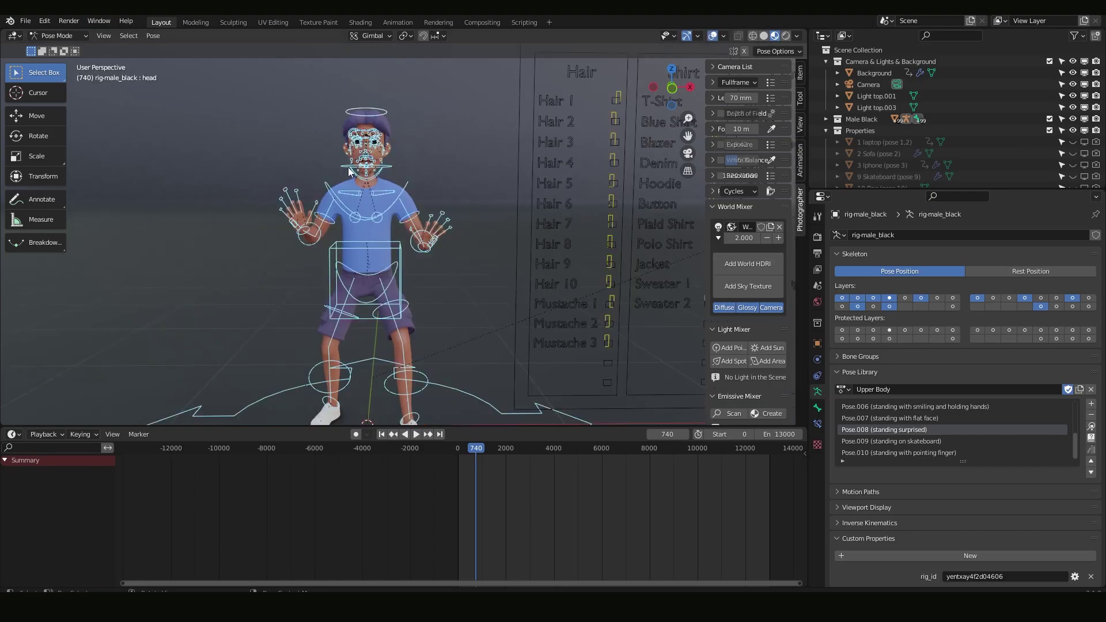
# Step: Select only the head and face bones and apply the Upper Body Pose.010 (standing with pointing finger) to them
pyautogui.click(379, 108)
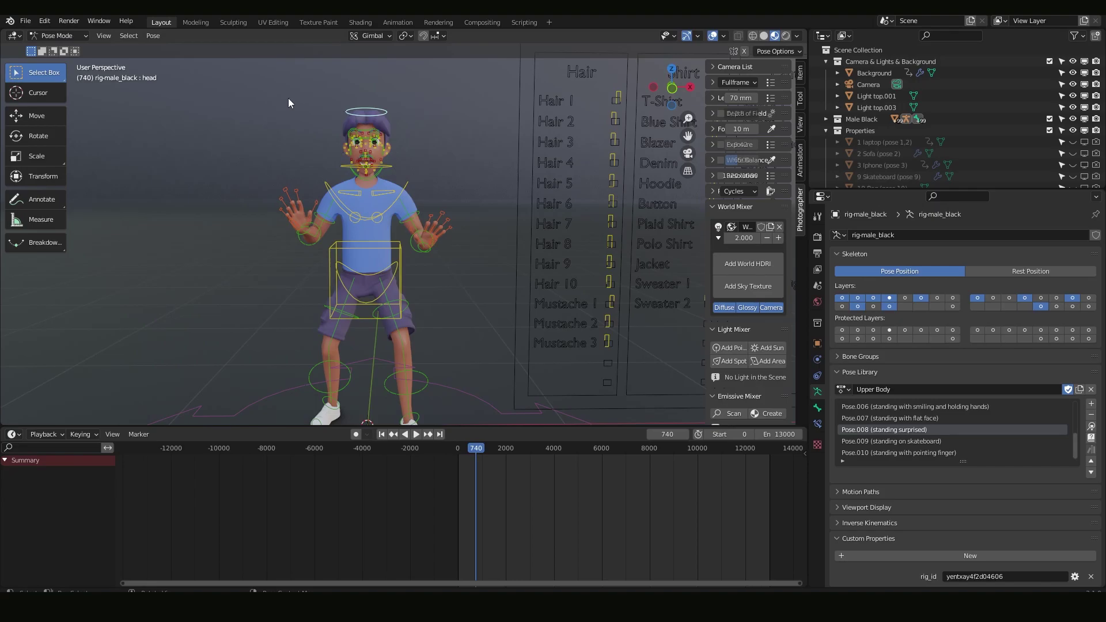
pyautogui.press('KP_Decimal')
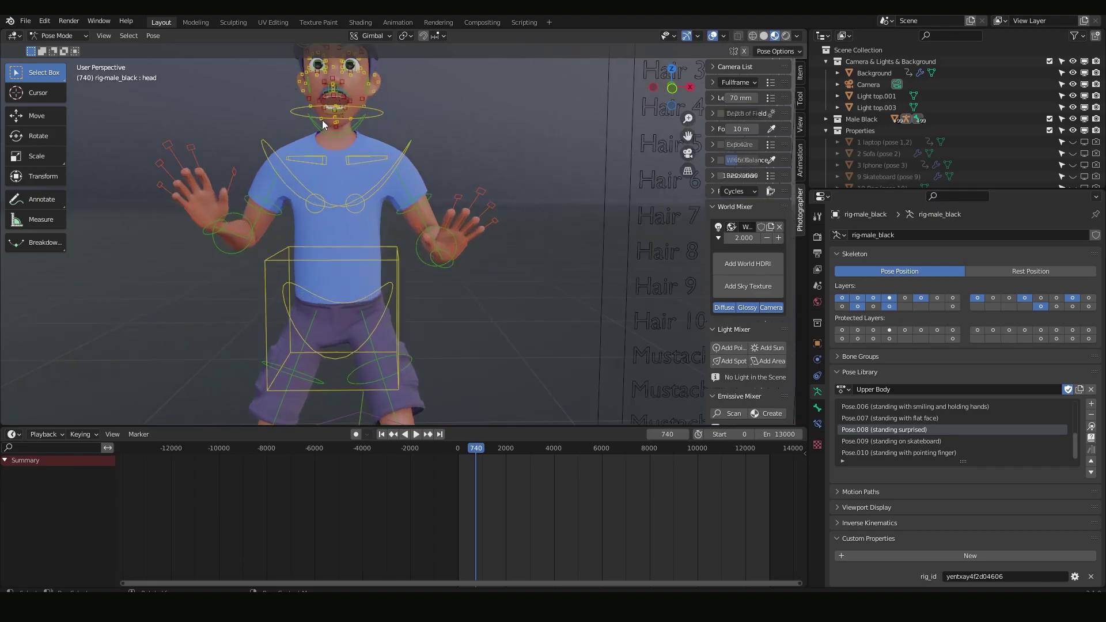
pyautogui.scroll(-2, 380, 204)
pyautogui.moveTo(299, 76); pyautogui.dragTo(477, 260)
pyautogui.scroll(1, 941, 441)
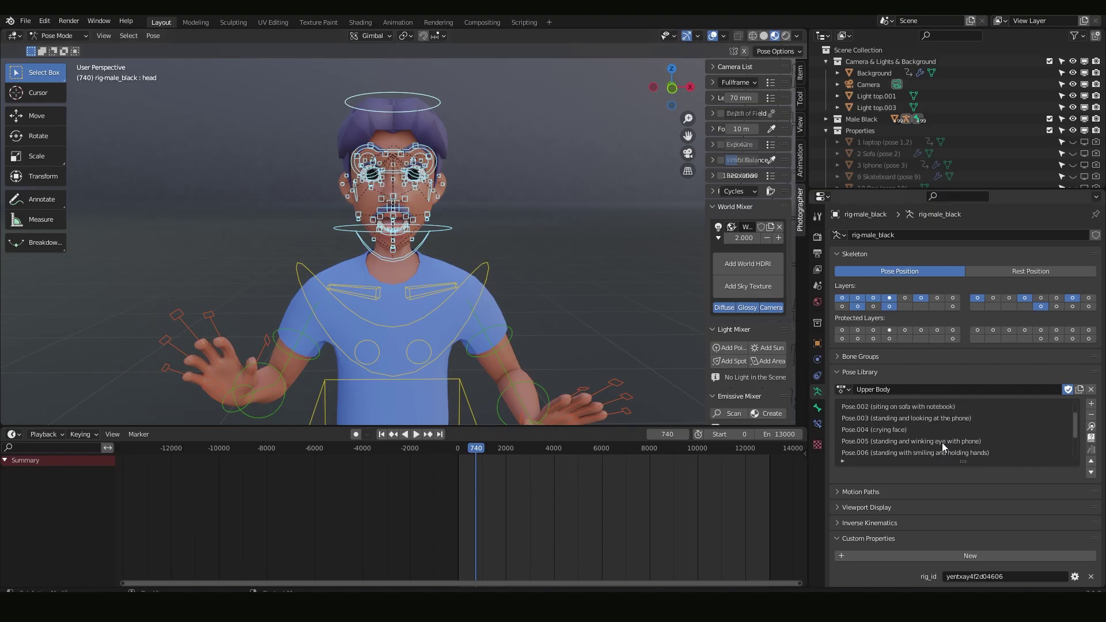
pyautogui.scroll(-1, 944, 439)
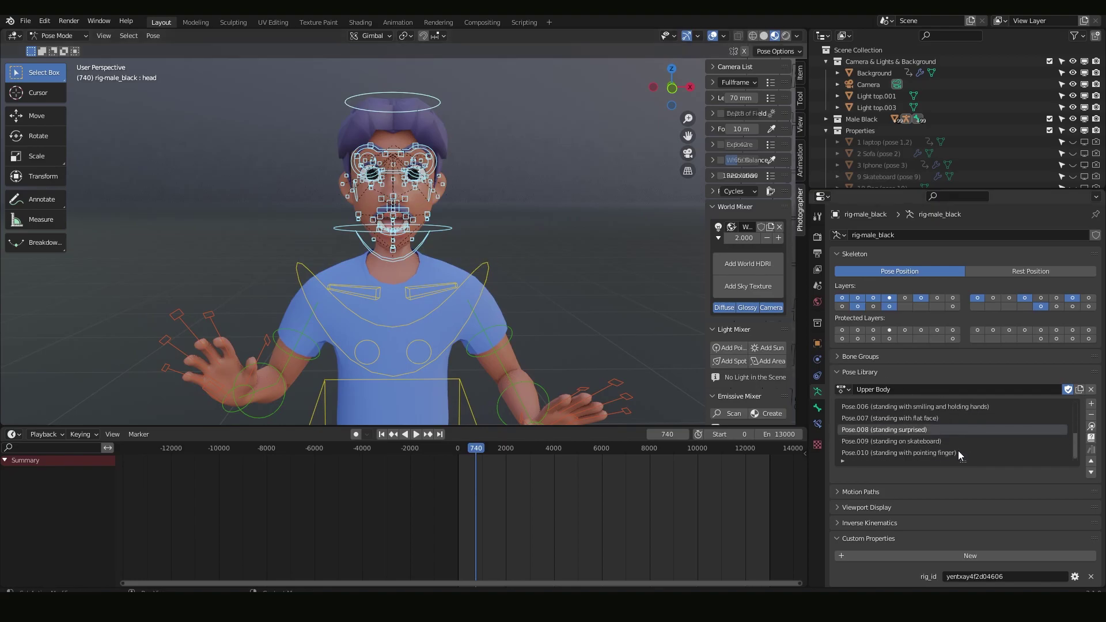
pyautogui.click(958, 451)
pyautogui.click(1091, 431)
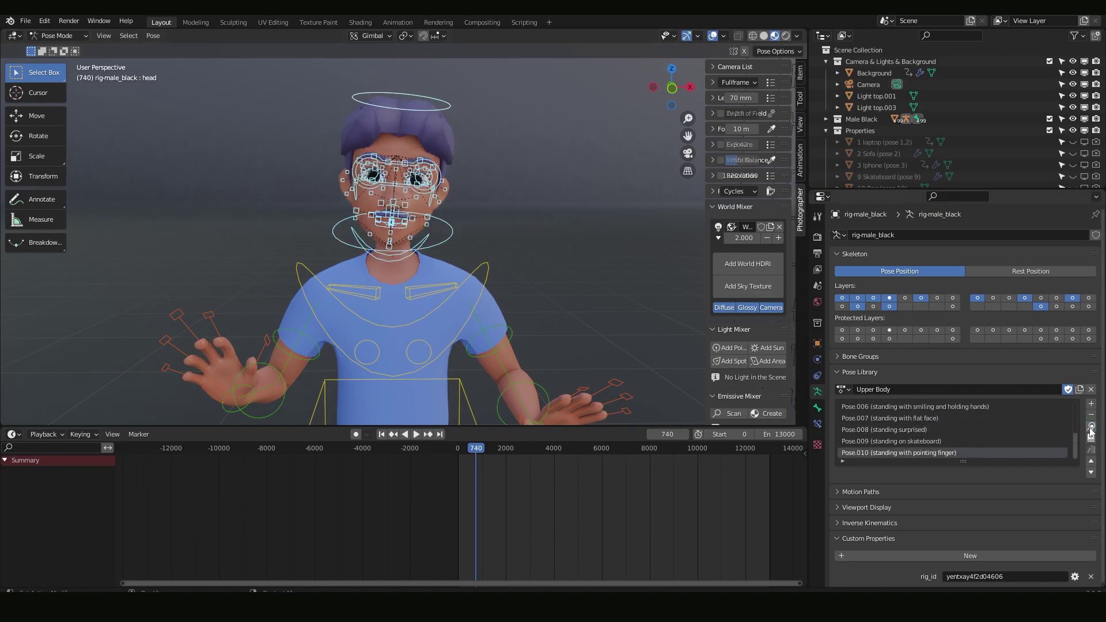
# Step: Try Pose.006 (smiling and holding hands) and Pose.005 (winking eye with phone) on the face, then return to Pose.010
pyautogui.scroll(1, 934, 429)
pyautogui.click(995, 419)
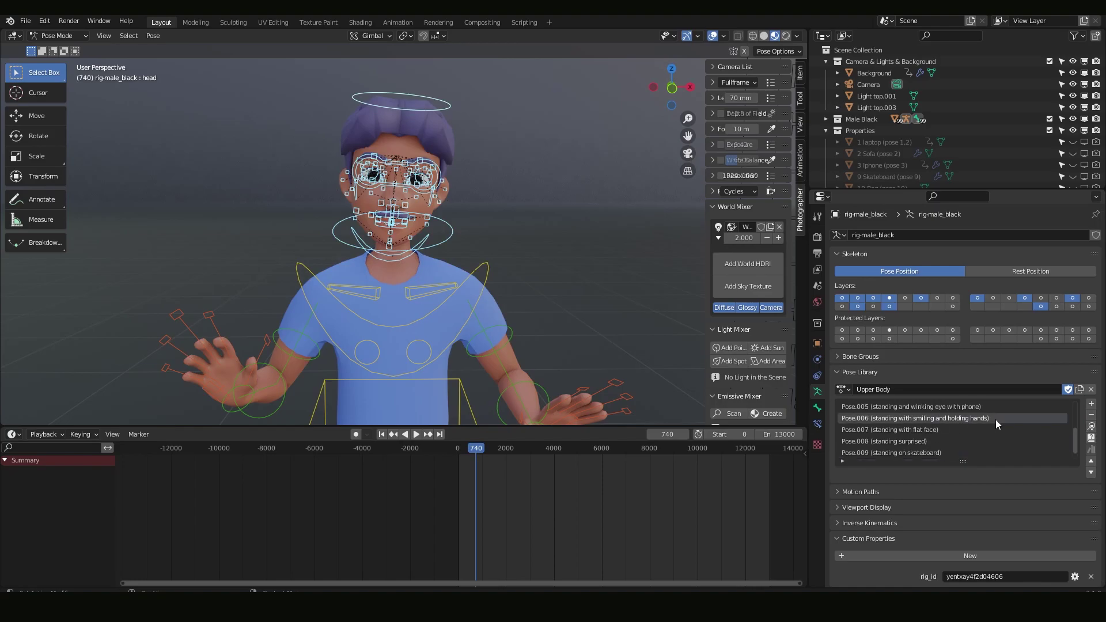
pyautogui.click(1090, 426)
pyautogui.scroll(-1, 928, 418)
pyautogui.click(1090, 427)
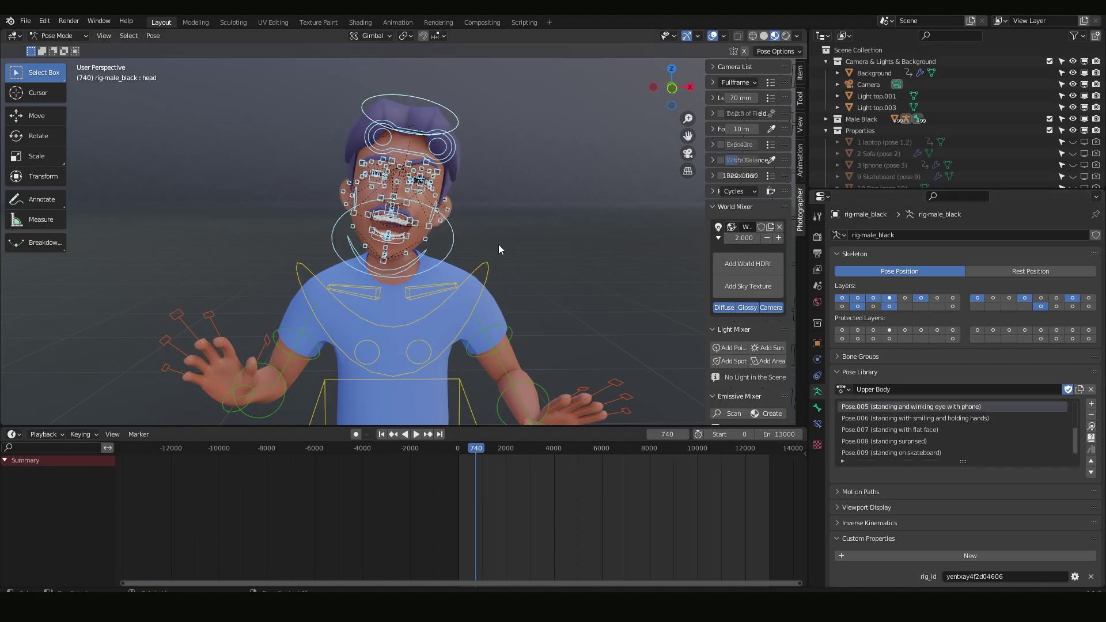
pyautogui.click(912, 453)
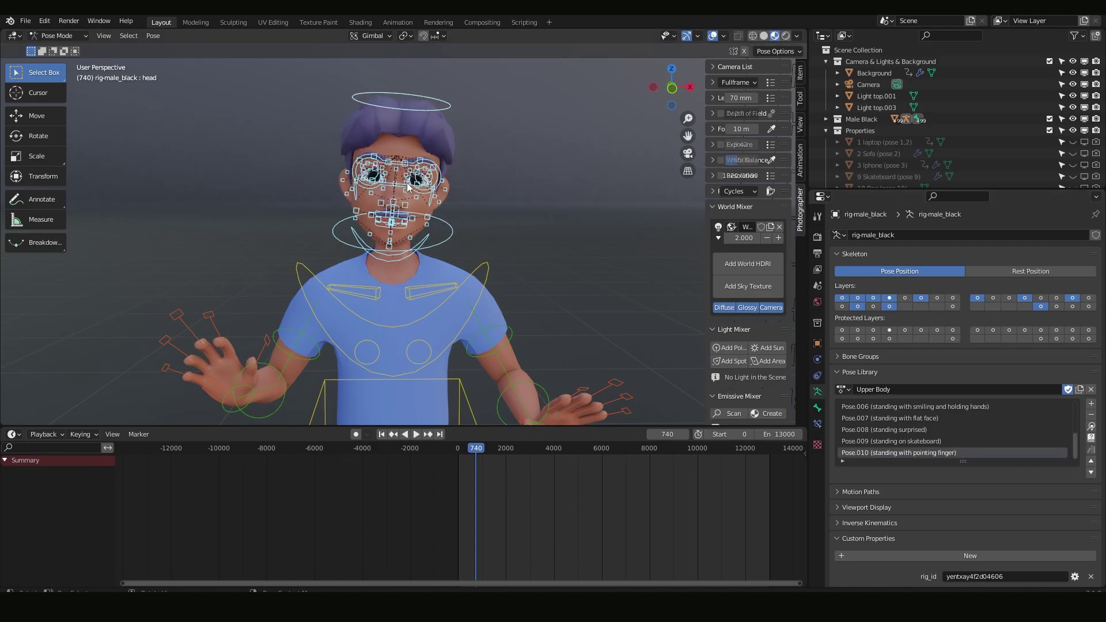
# Step: Leave Pose Mode for Object Mode and try selecting around the character's head
pyautogui.click(54, 37)
pyautogui.click(66, 77)
pyautogui.moveTo(303, 83); pyautogui.dragTo(468, 256)
pyautogui.hotkey('ctrl', 'Tab')
pyautogui.click(323, 95)
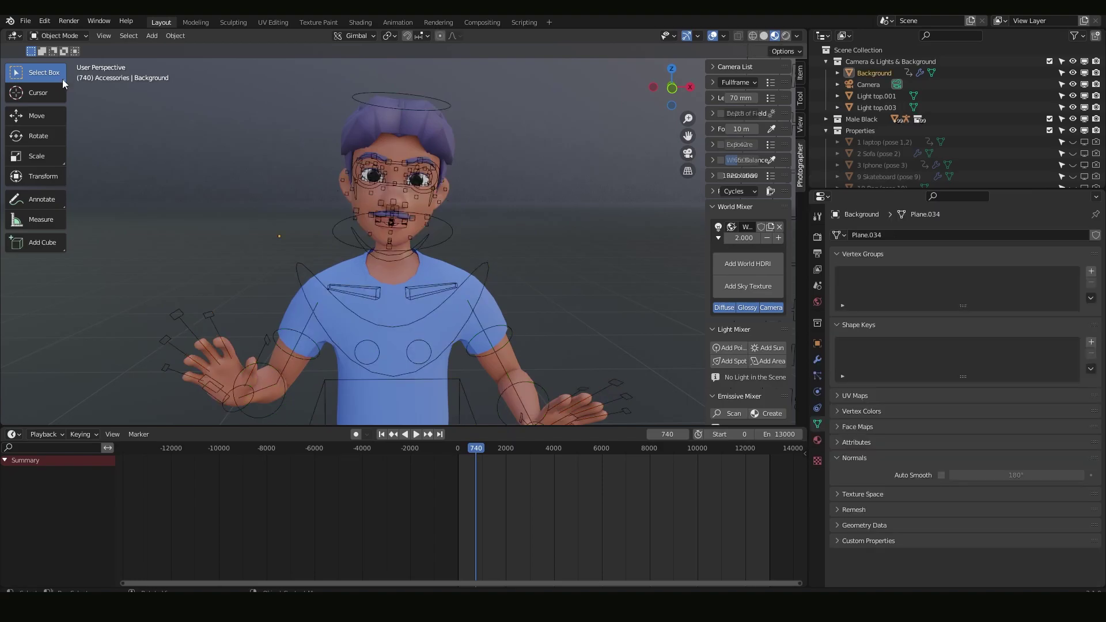
# Step: Choose the Select Box tool and bring the character rig back into Pose Mode with its head bones selected
pyautogui.click(38, 73)
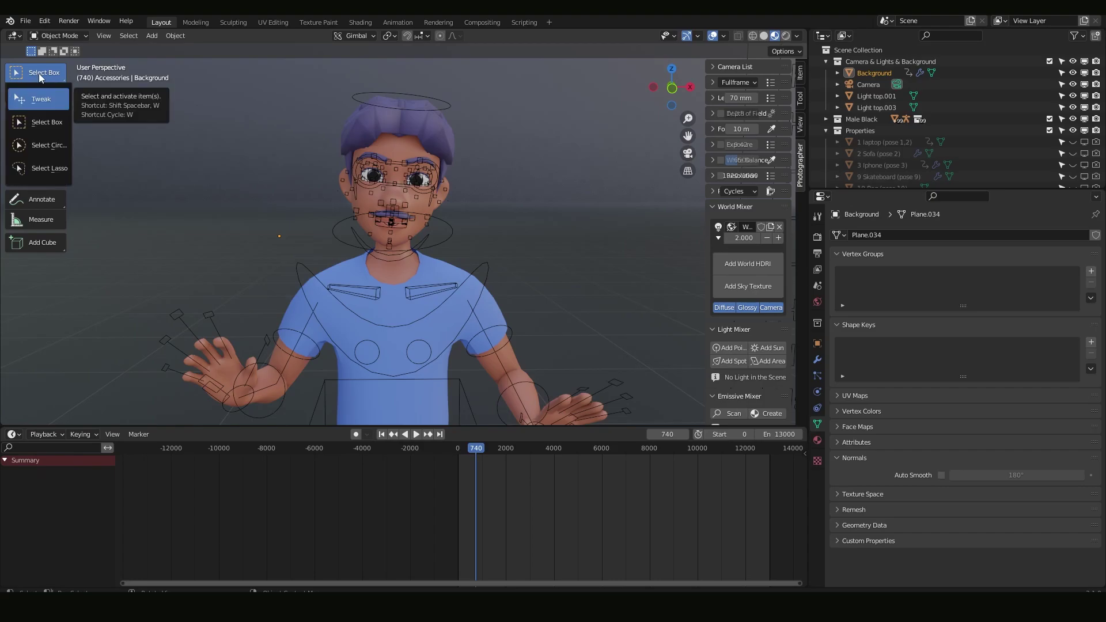
pyautogui.click(46, 122)
pyautogui.click(340, 92)
pyautogui.hotkey('ctrl', 'Tab')
pyautogui.click(364, 93)
pyautogui.click(61, 36)
pyautogui.press('Escape')
pyautogui.press('a')
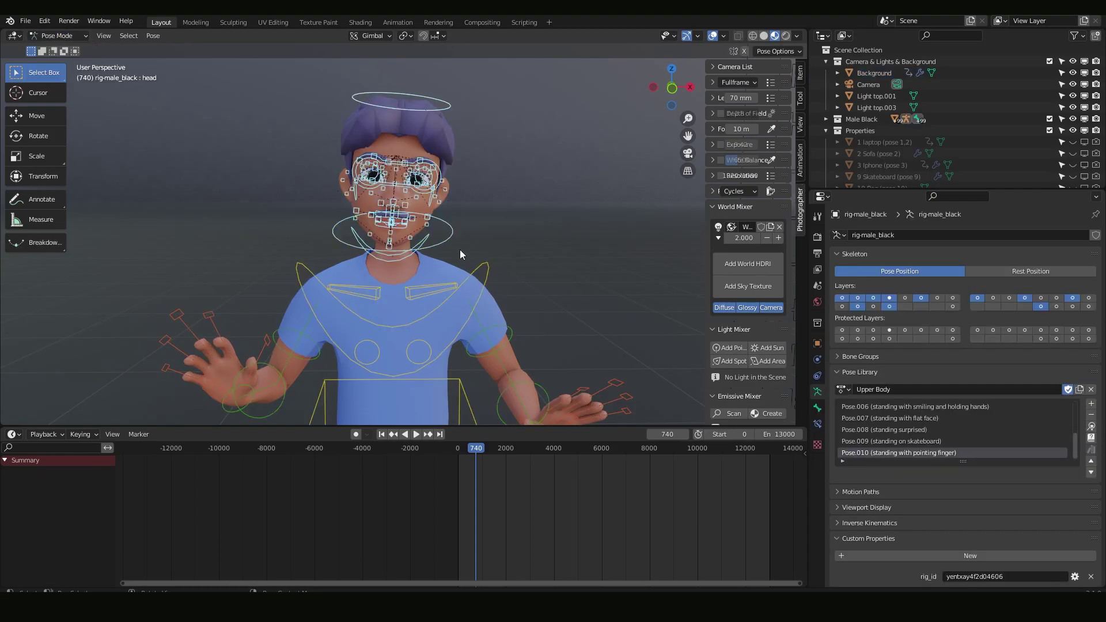
# Step: Apply the Upper Body Pose.003 (standing and looking at the phone) to the selected head and face bones
pyautogui.scroll(4, 921, 426)
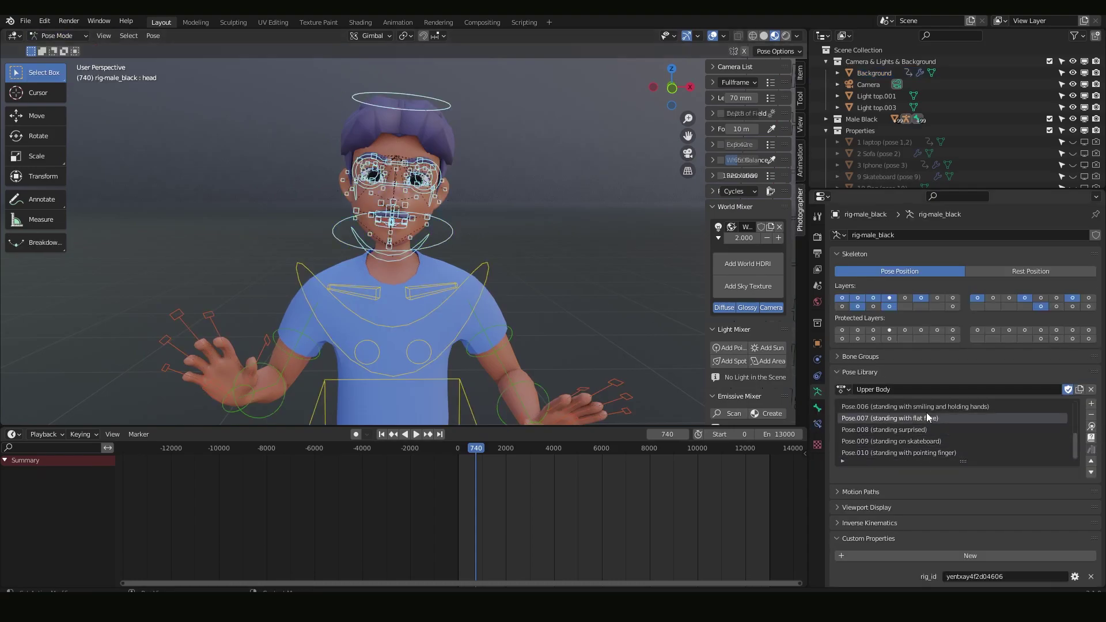
pyautogui.click(1090, 426)
pyautogui.moveTo(633, 259); pyautogui.dragTo(471, 281, button='middle')
pyautogui.hotkey('ctrl', 'z')
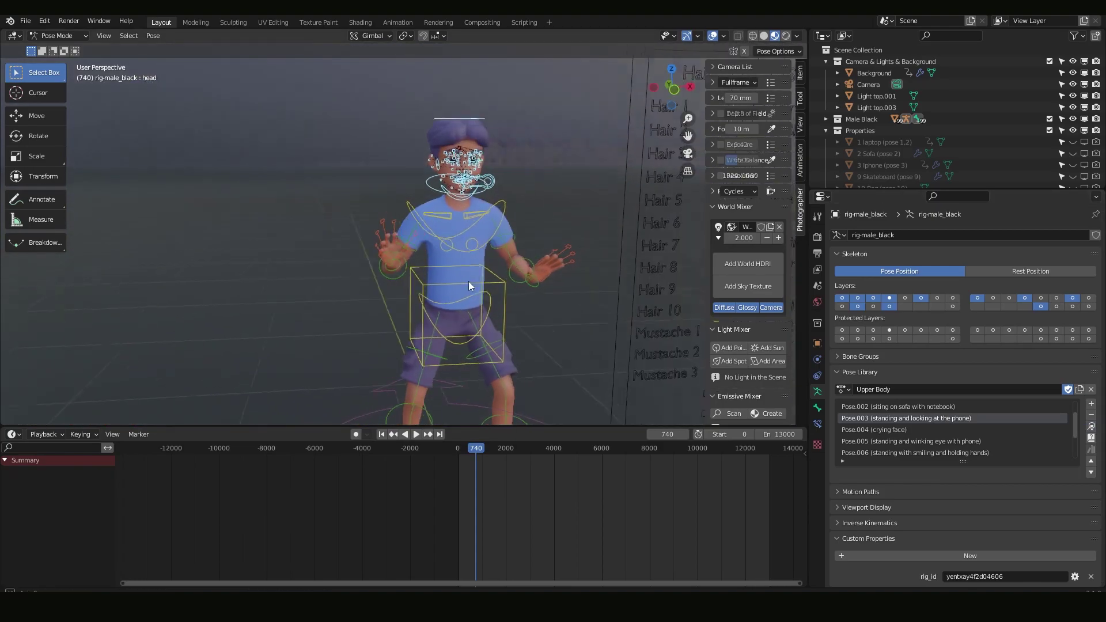
# Step: Rotate the left forearm FK bone by about -2.64° in the view plane
pyautogui.scroll(4, 460, 259)
pyautogui.click(554, 266)
pyautogui.press('r')
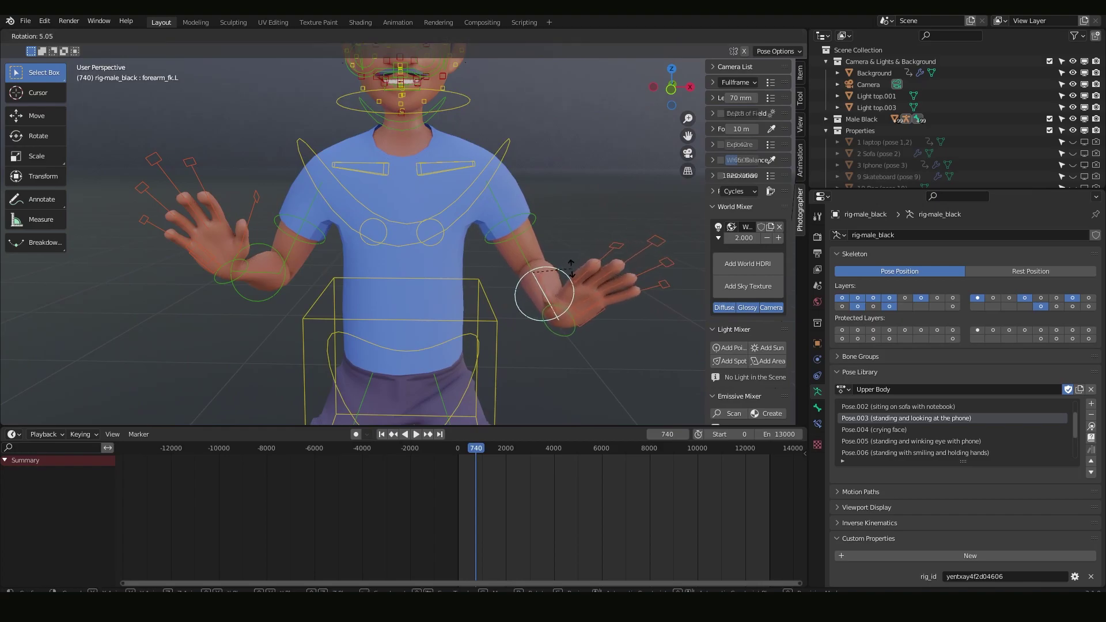
pyautogui.click(586, 283)
pyautogui.scroll(-4, 443, 268)
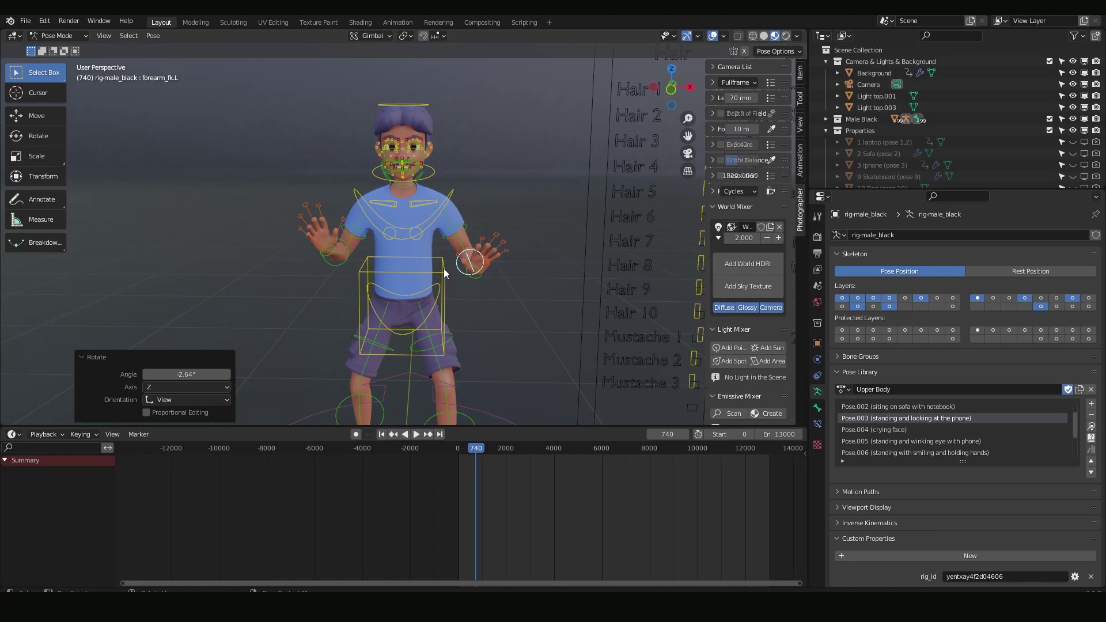
# Step: Try rotating the left hand's middle finger master control and undo the rotation
pyautogui.scroll(1, 442, 287)
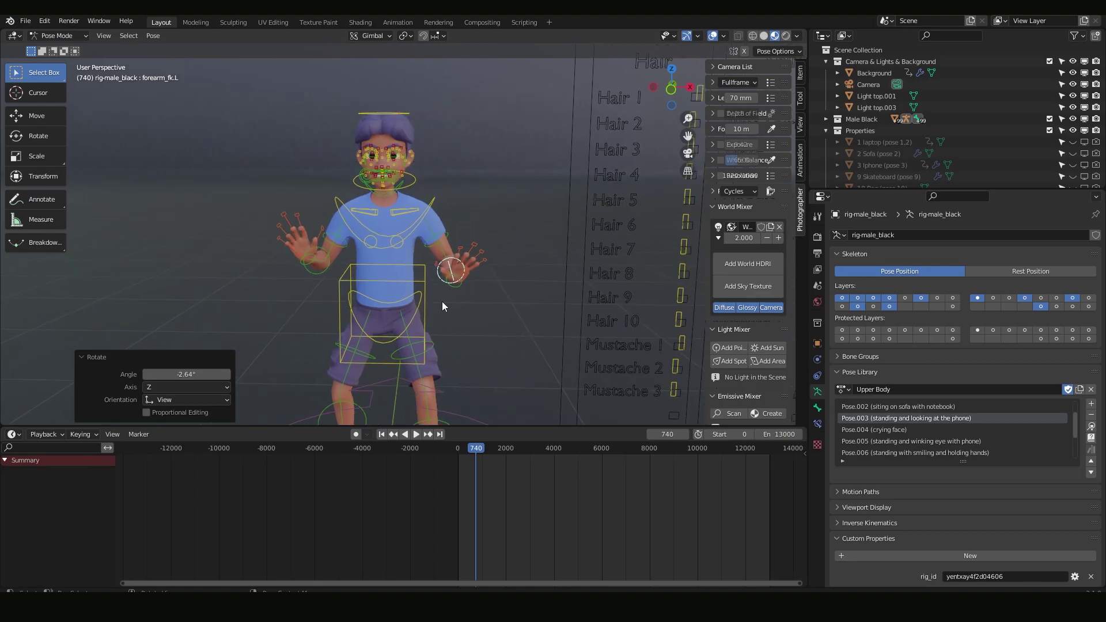
pyautogui.scroll(3, 440, 297)
pyautogui.scroll(-3, 440, 289)
pyautogui.click(482, 257)
pyautogui.press('r')
pyautogui.press('Return')
pyautogui.hotkey('ctrl', 'z')
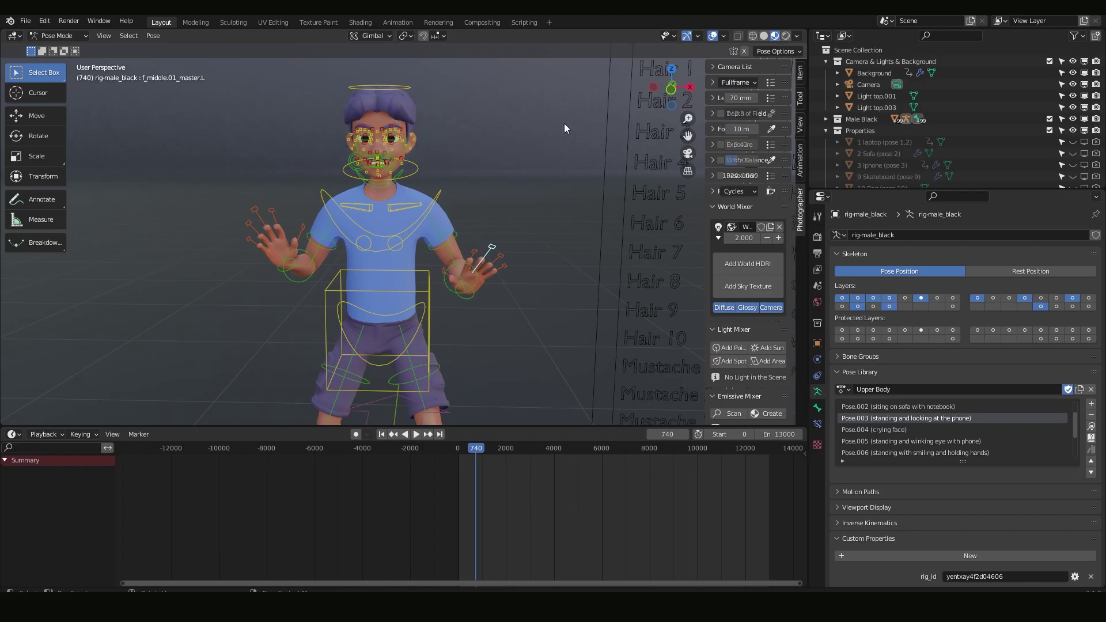
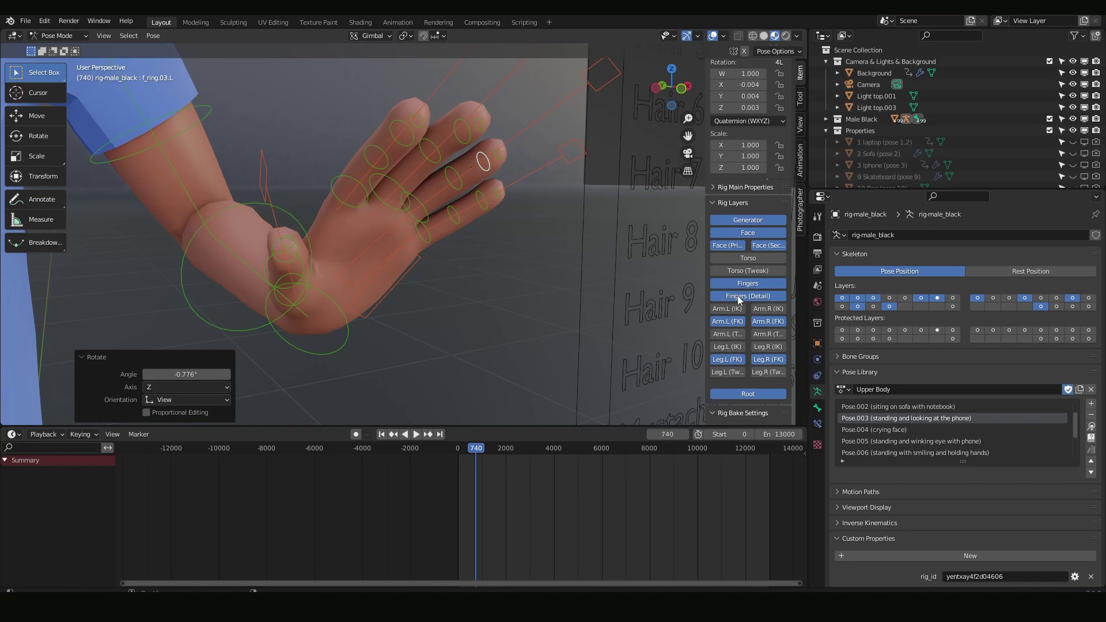
# Step: Bring the whole upper body into view and expand the Rig Main Properties
pyautogui.moveTo(576, 260); pyautogui.dragTo(528, 231, button='middle')
pyautogui.scroll(-6, 382, 198)
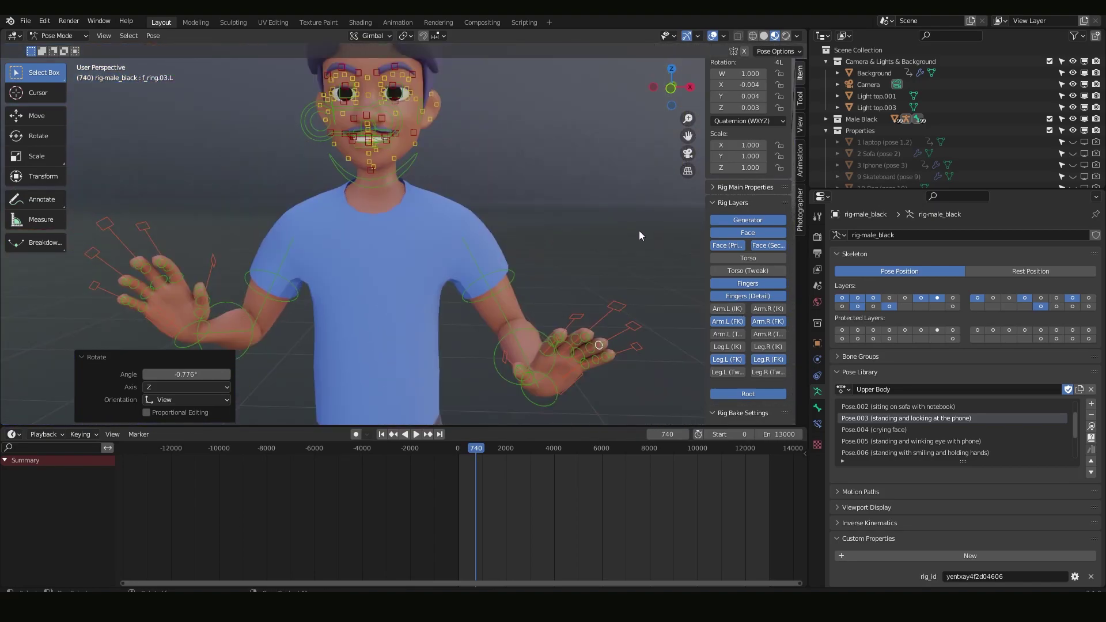
pyautogui.click(743, 186)
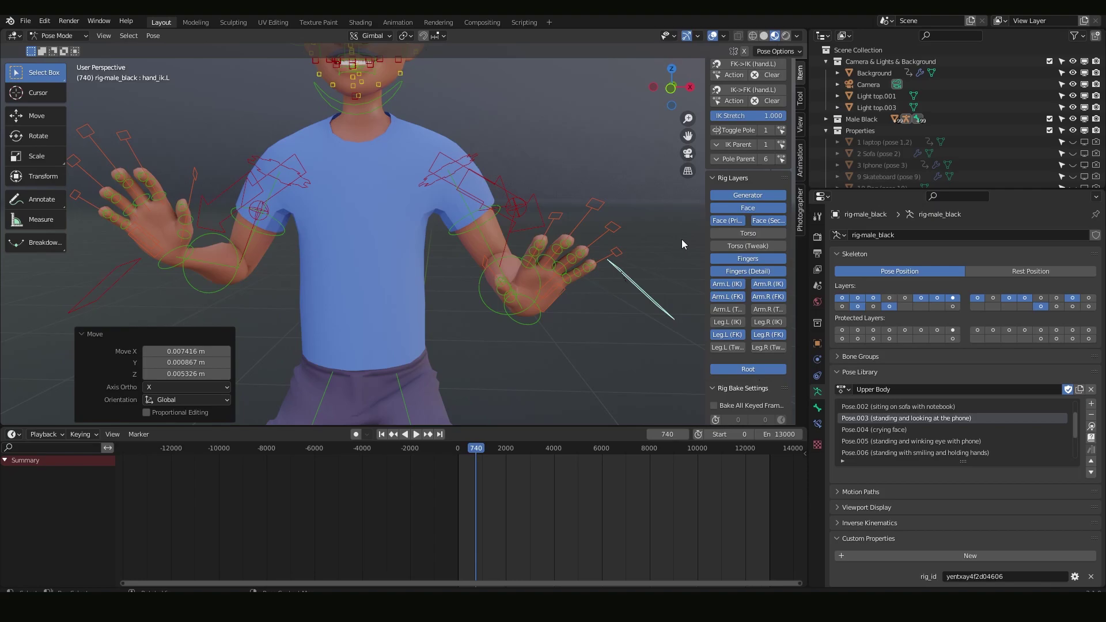
# Step: Hide both arms' IK layers and rotate the left upper arm FK bone by about -3.17° and again by -6.19° from the side
pyautogui.click(493, 214)
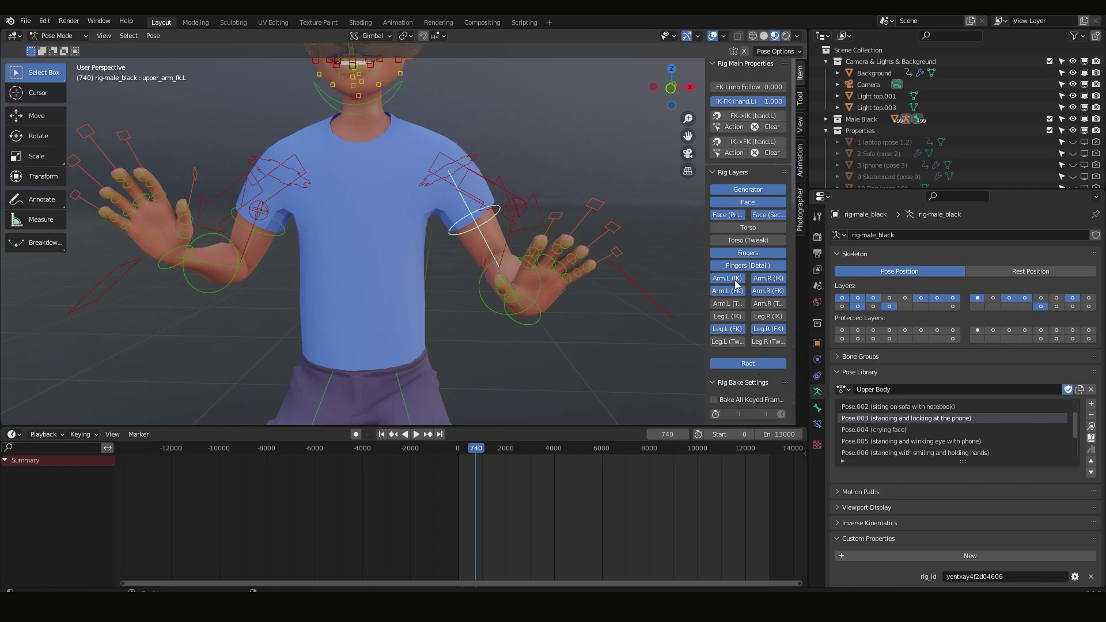
pyautogui.moveTo(730, 281); pyautogui.dragTo(764, 280)
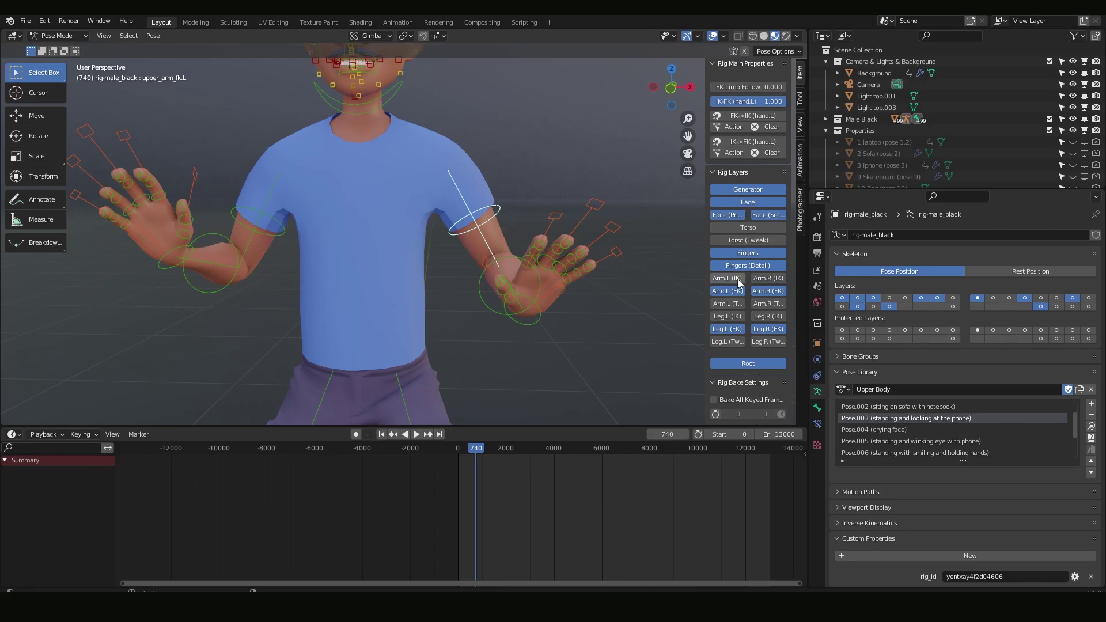
pyautogui.press('r')
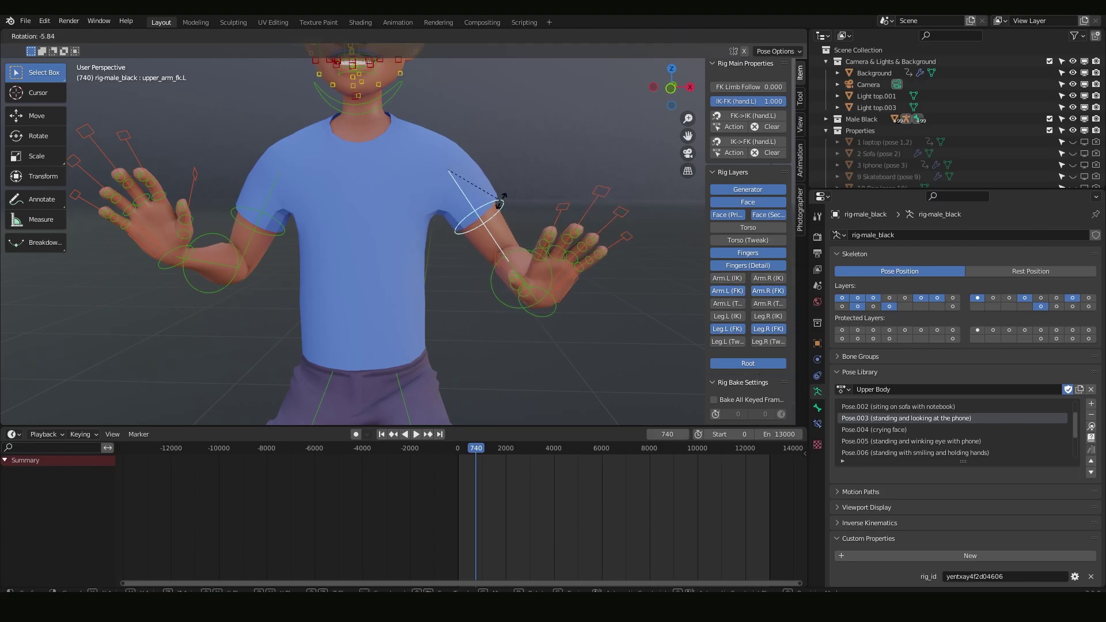
pyautogui.click(499, 202)
pyautogui.moveTo(502, 212); pyautogui.dragTo(537, 230, button='middle')
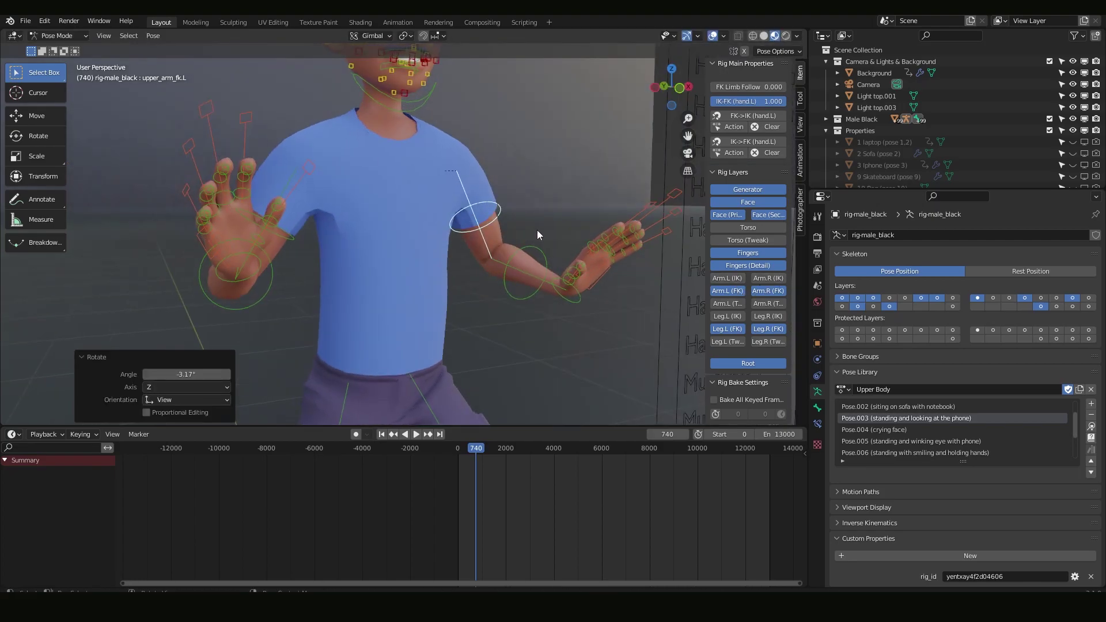
pyautogui.press('r')
pyautogui.click(529, 241)
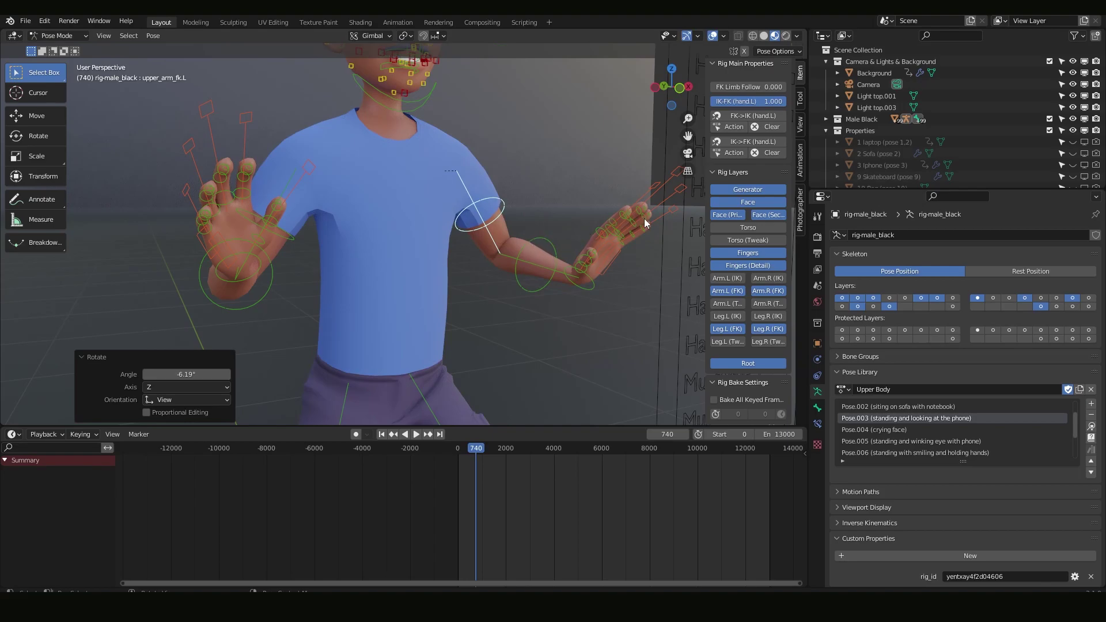
# Step: Rotate the left forearm FK bone by about 2.47° and again by about -3.86°
pyautogui.click(541, 265)
pyautogui.press('r')
pyautogui.click(491, 211)
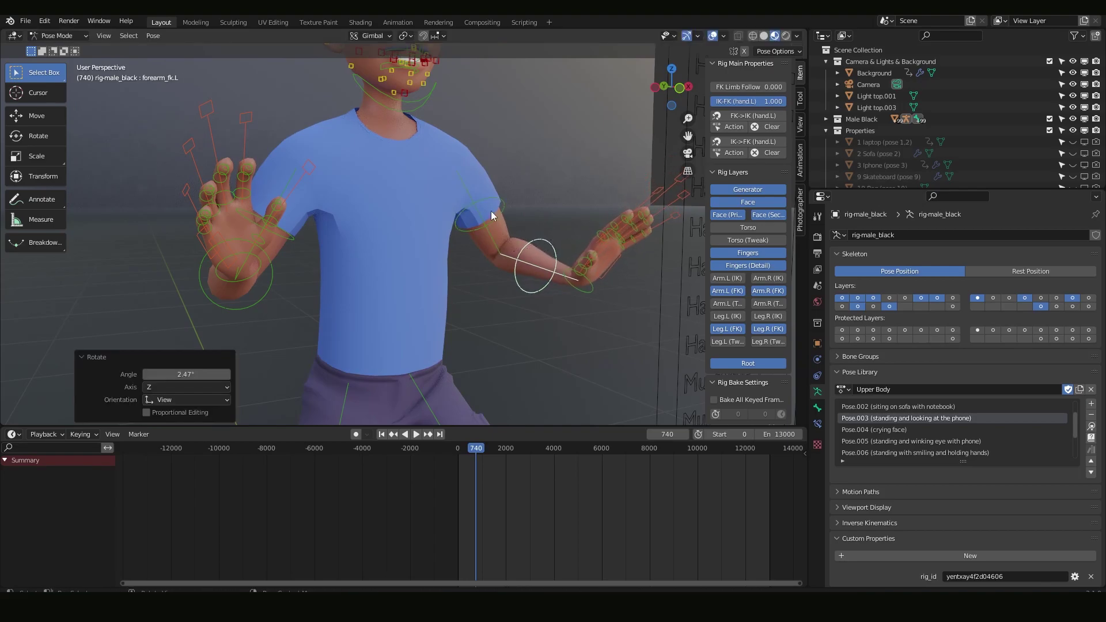
pyautogui.press('r')
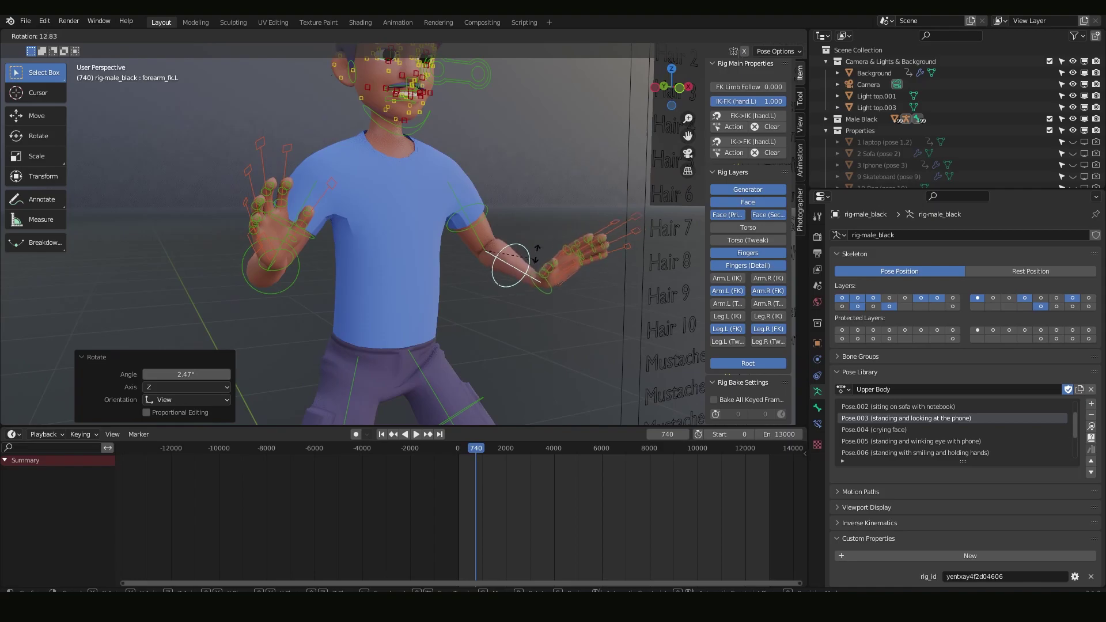
pyautogui.click(535, 245)
pyautogui.moveTo(536, 245); pyautogui.dragTo(471, 244, button='middle')
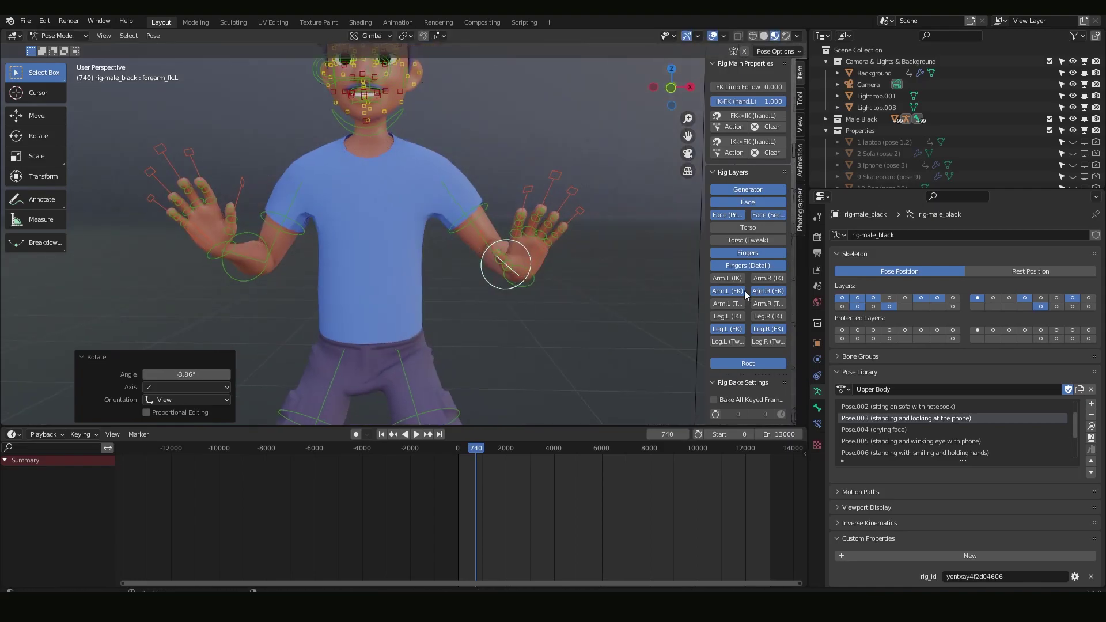
# Step: Show the Arm.L (IK) and Arm.R (IK) rig layers
pyautogui.scroll(4, 486, 232)
pyautogui.click(728, 277)
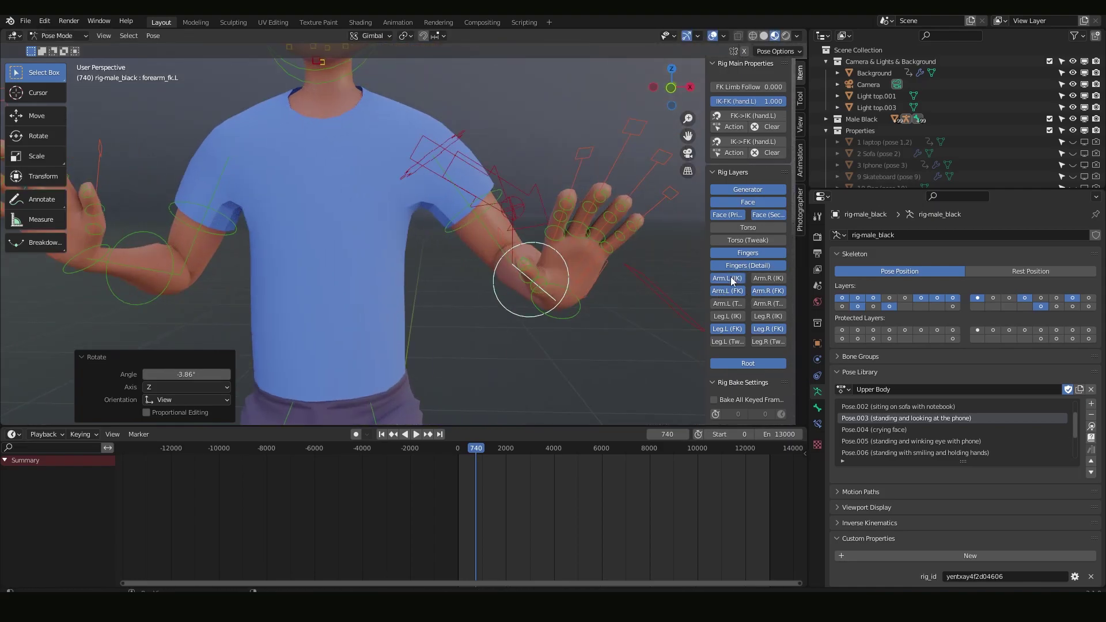
pyautogui.click(768, 277)
# Step: Select the left hand's IK control and set its IK-FK (hand.L) value to 0.000
pyautogui.click(638, 277)
pyautogui.scroll(4, 768, 286)
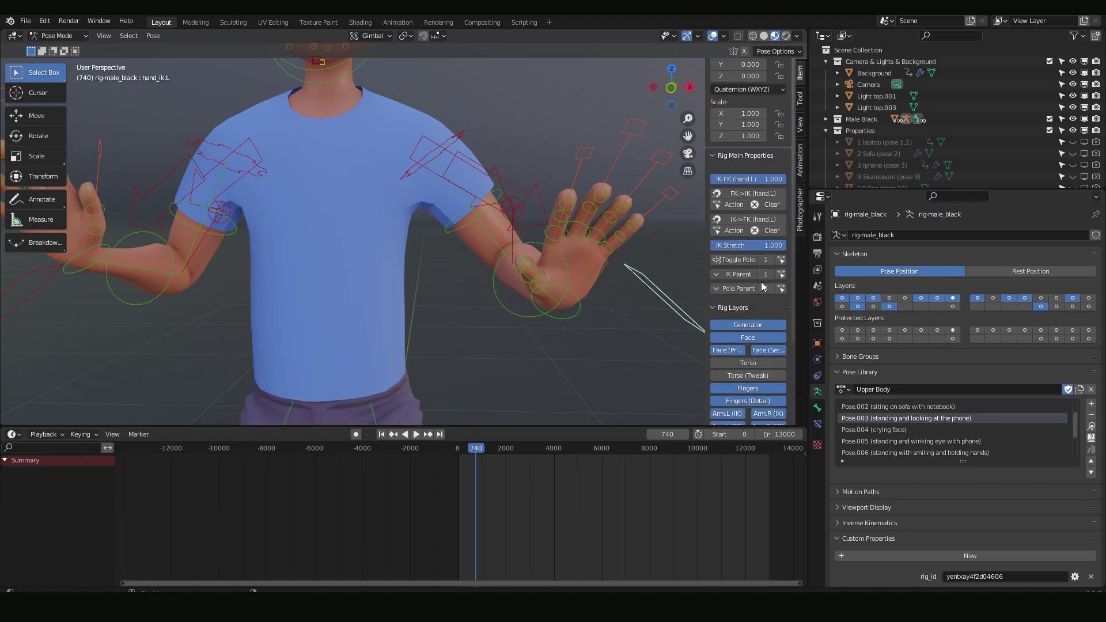
pyautogui.scroll(-4, 616, 252)
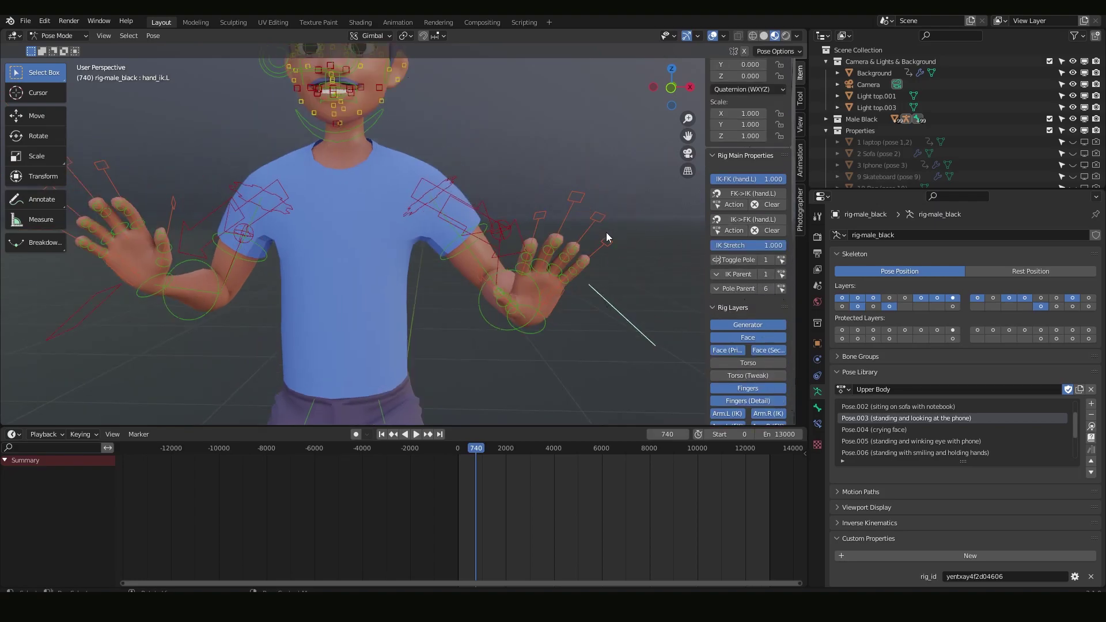
pyautogui.moveTo(605, 233); pyautogui.dragTo(596, 222, button='middle')
pyautogui.moveTo(777, 178); pyautogui.dragTo(714, 179)
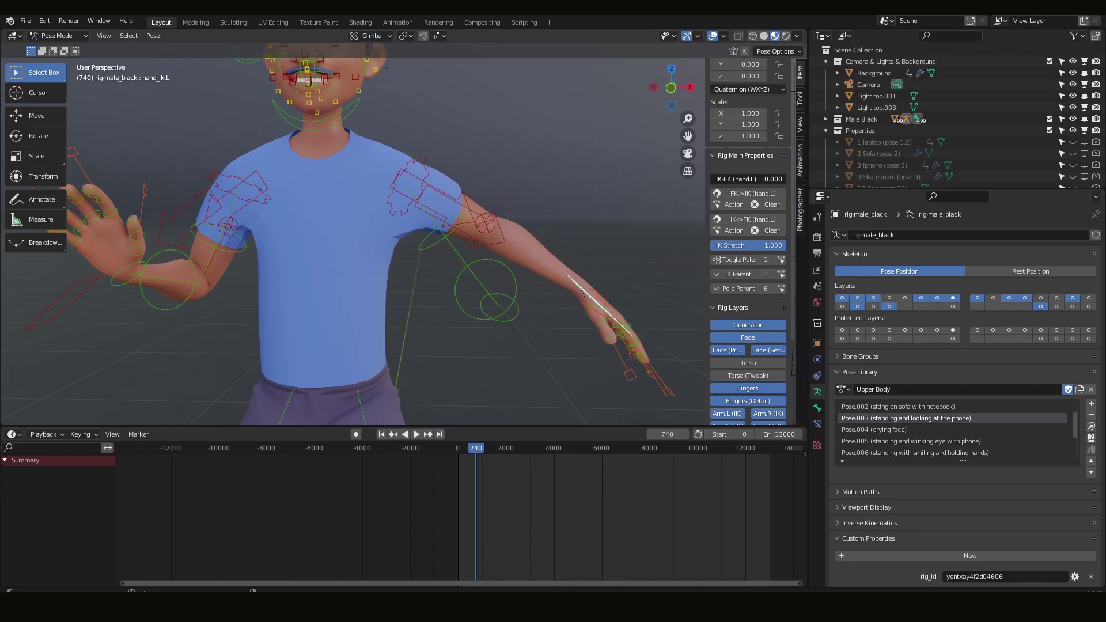
# Step: Move the left hand's IK control by about 0.018 m in X, 0.028 m in Y and Z, and rotate it about 13.4°
pyautogui.moveTo(714, 179); pyautogui.dragTo(578, 269)
pyautogui.moveTo(578, 265); pyautogui.dragTo(513, 247, button='middle')
pyautogui.press('g')
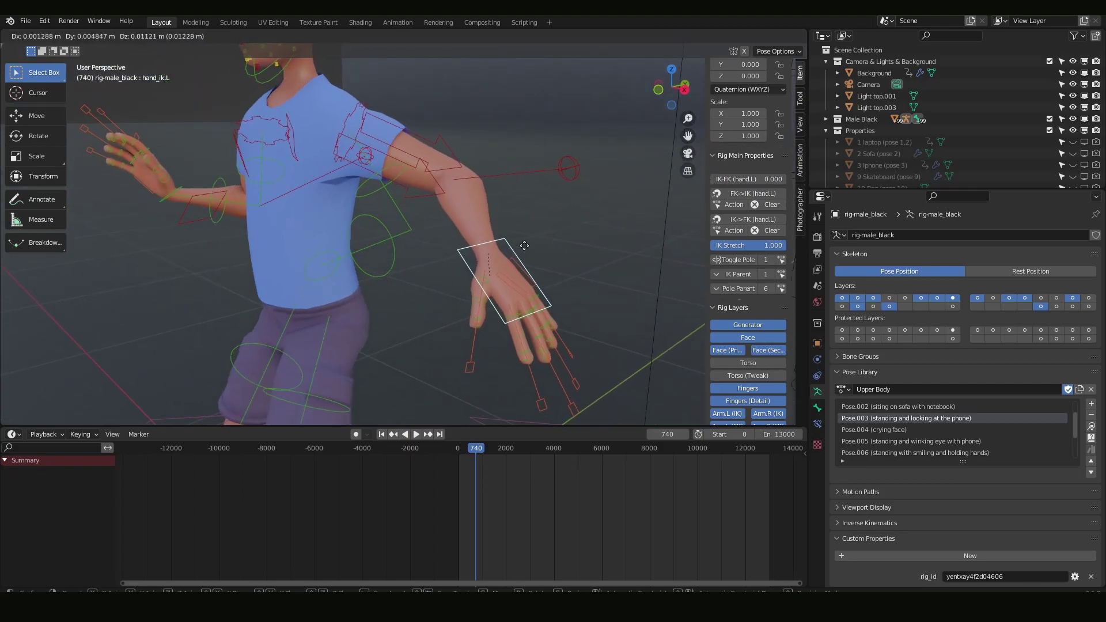
pyautogui.click(544, 261)
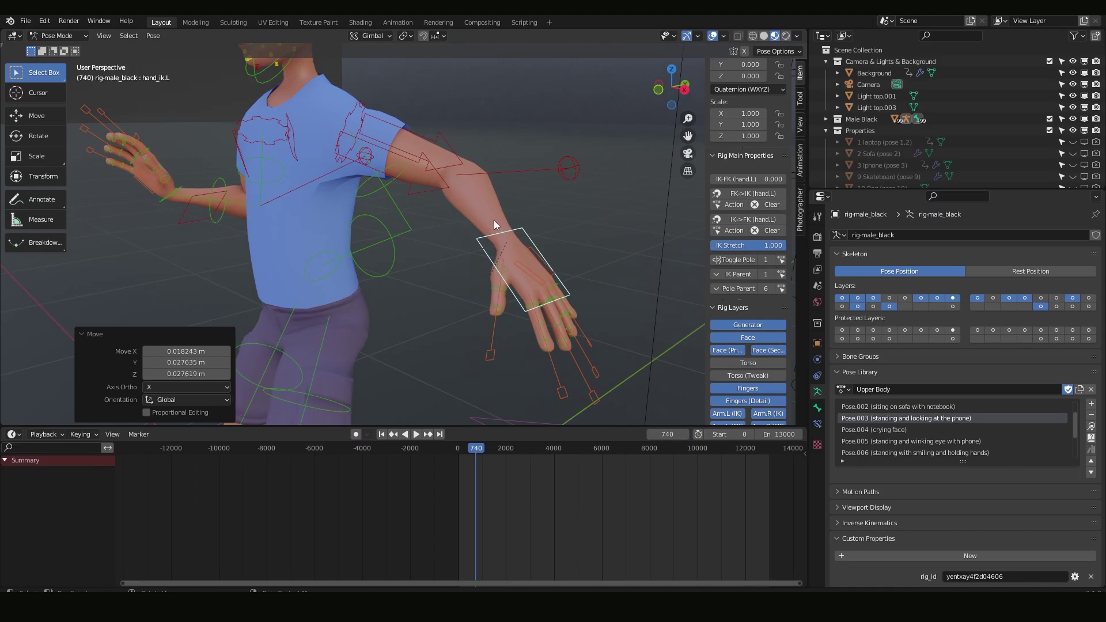
pyautogui.moveTo(310, 145); pyautogui.dragTo(498, 267, button='middle')
pyautogui.press('r')
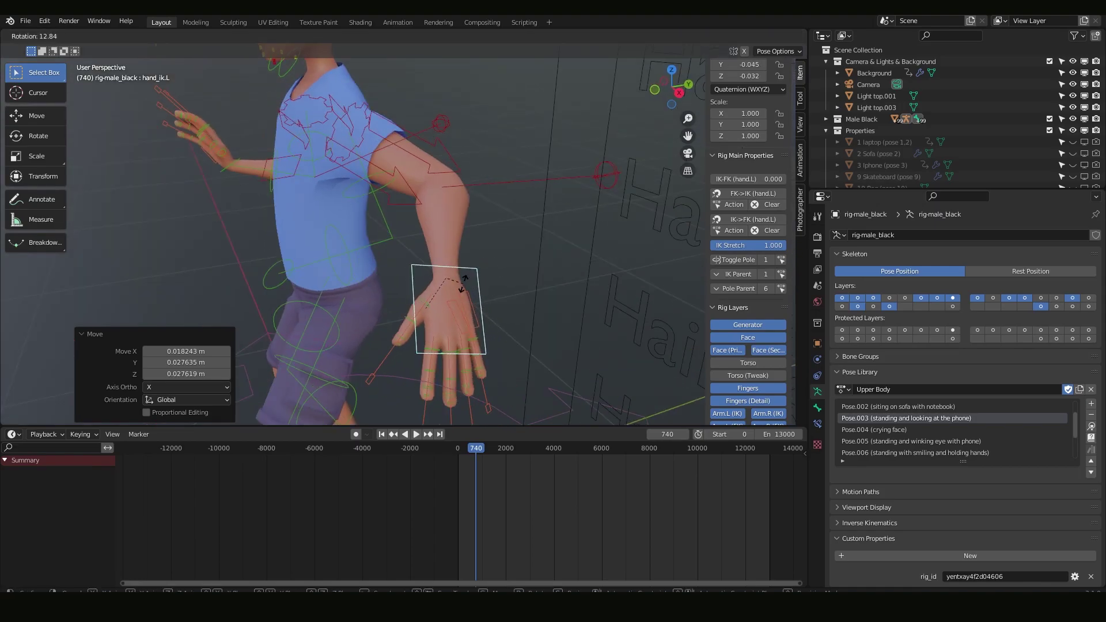
pyautogui.click(477, 285)
# Step: Set the left hand's IK-FK (hand.L) value to 1.000
pyautogui.moveTo(766, 179)
pyautogui.mouseDown()
pyautogui.moveTo(714, 179)
pyautogui.moveTo(772, 179)
pyautogui.moveTo(714, 179)
pyautogui.moveTo(749, 181)
pyautogui.mouseUp()
pyautogui.rightClick(744, 182)
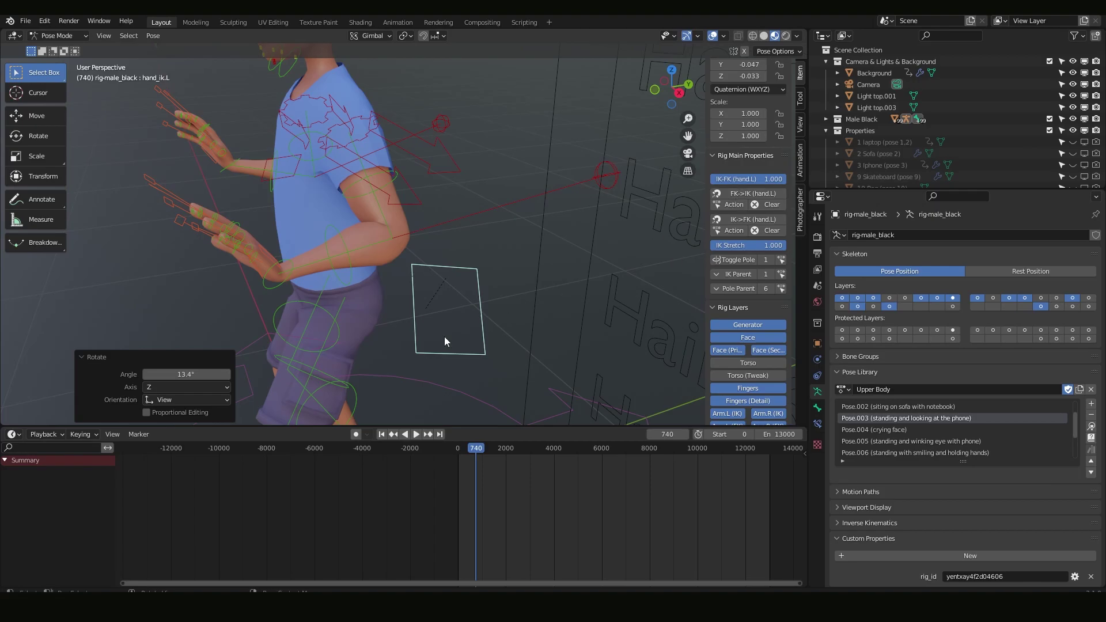
pyautogui.moveTo(444, 336); pyautogui.dragTo(513, 288, button='middle')
pyautogui.scroll(-5, 488, 295)
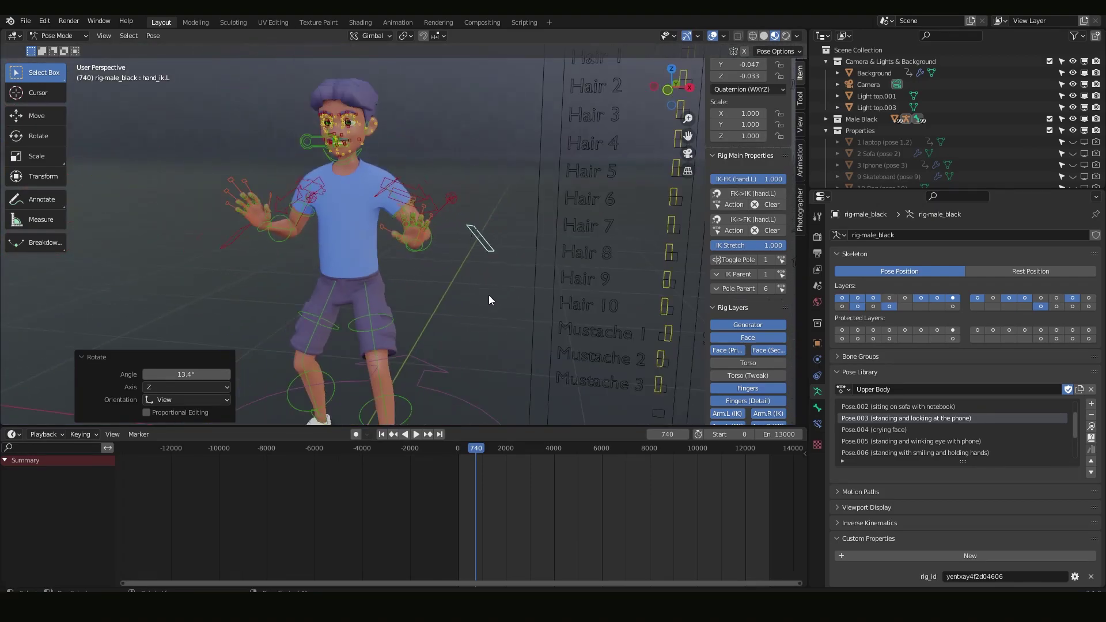
pyautogui.scroll(-3, 472, 250)
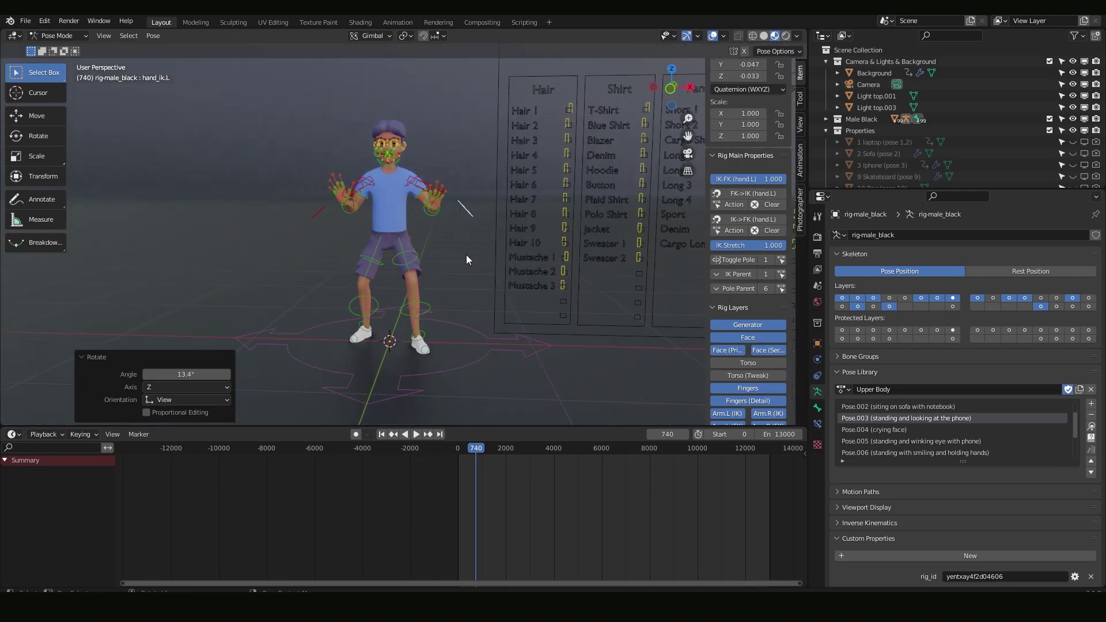
pyautogui.scroll(2, 469, 254)
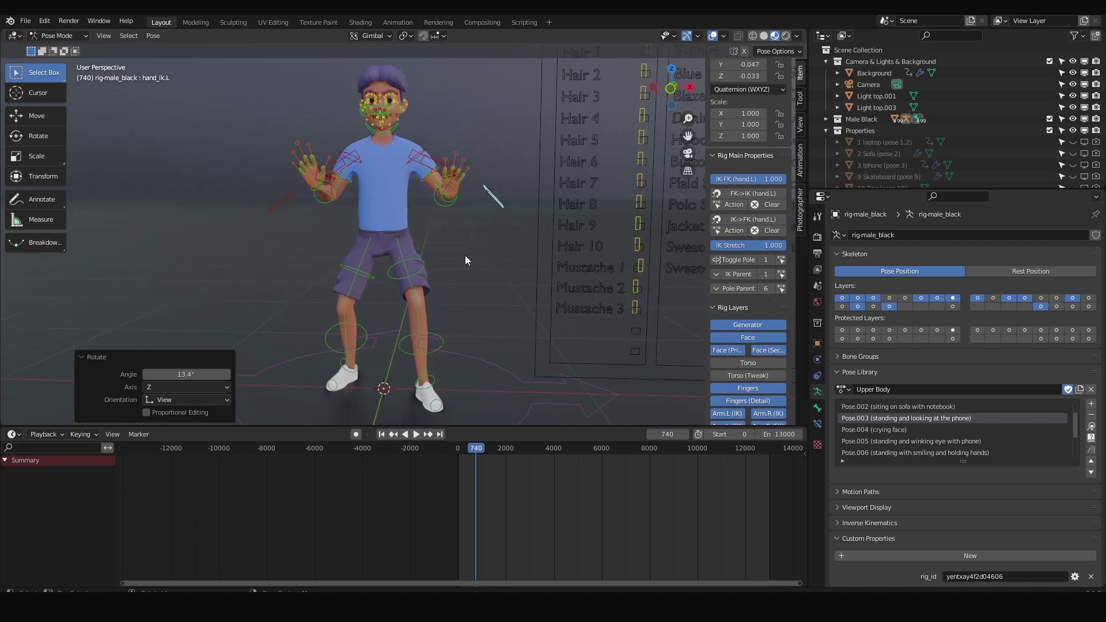
# Step: Show the IK and tweak rig layers of both legs and the right arm's tweak layer
pyautogui.scroll(-5, 723, 260)
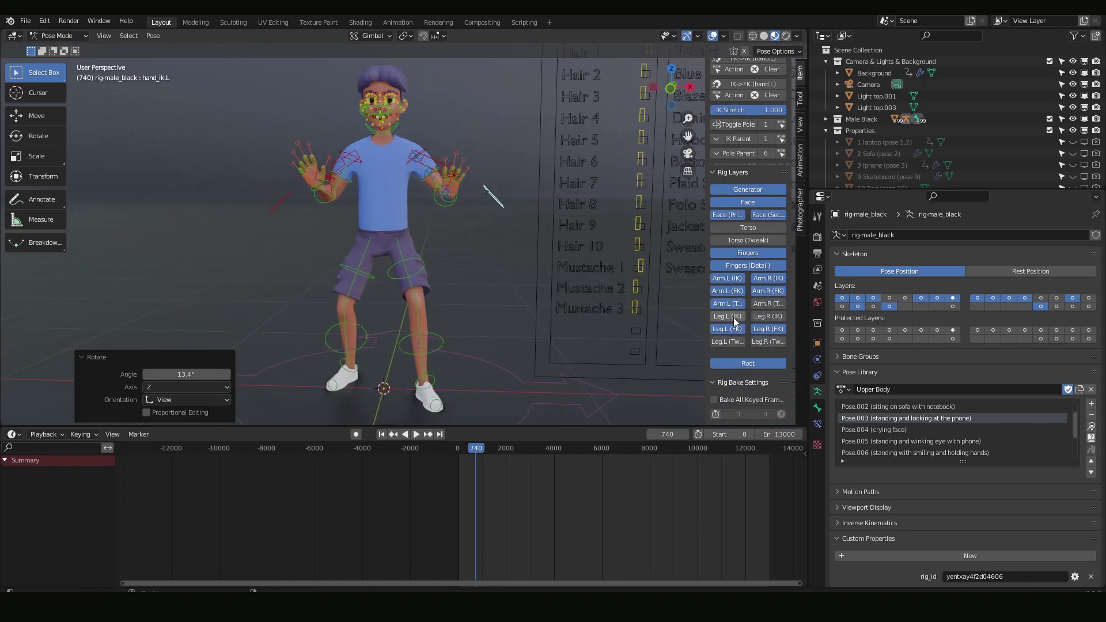
pyautogui.click(727, 316)
pyautogui.click(768, 340)
pyautogui.click(727, 341)
pyautogui.scroll(2, 441, 265)
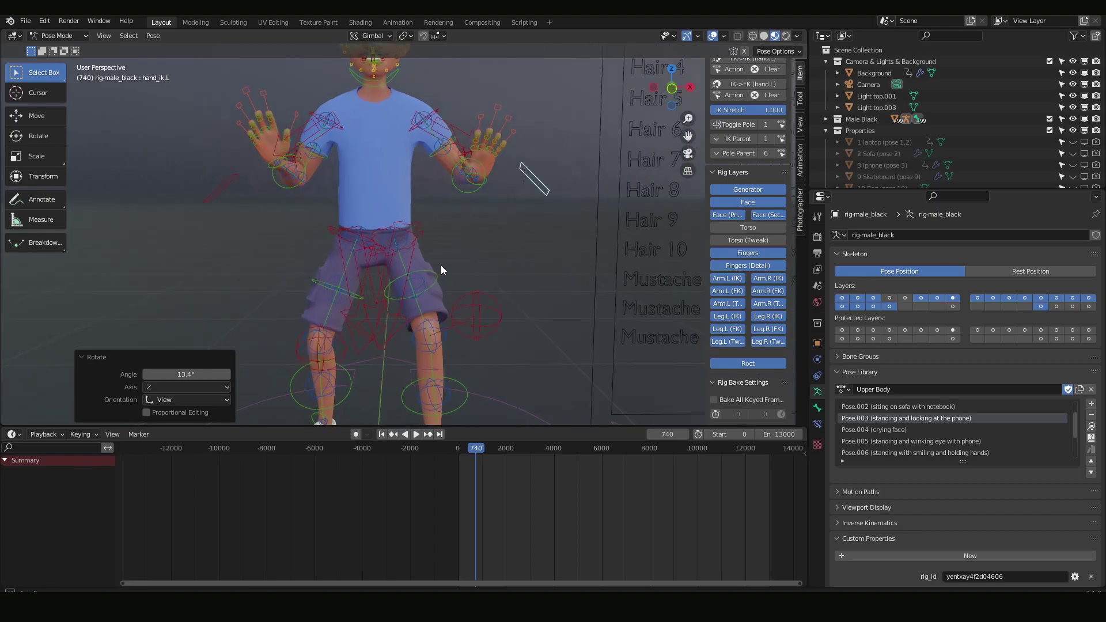
# Step: Select the tweak control at the right knee and rotate it
pyautogui.moveTo(441, 265)
pyautogui.mouseDown(button='middle')
pyautogui.moveTo(548, 274)
pyautogui.moveTo(437, 270)
pyautogui.mouseUp(button='middle')
pyautogui.scroll(2, 413, 241)
pyautogui.scroll(-3, 410, 243)
pyautogui.click(361, 346)
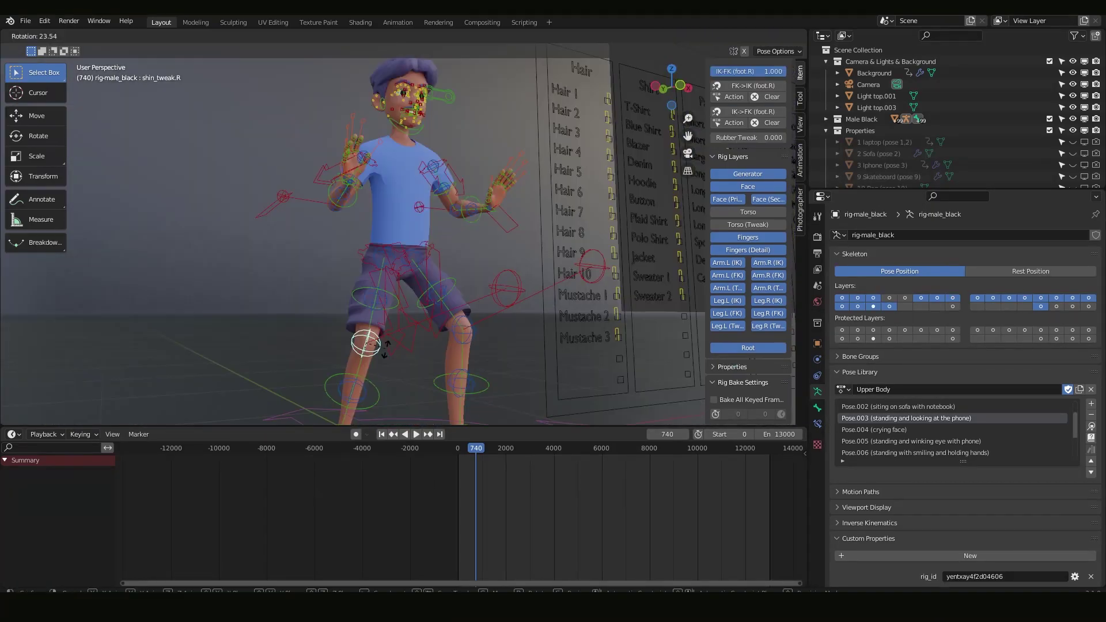
pyautogui.press('r')
pyautogui.click(403, 351)
# Step: Select all the visible rig controls and apply Pose.001 (siting with notebook) from the Upper Body library
pyautogui.scroll(-1, 461, 334)
pyautogui.moveTo(288, 81); pyautogui.dragTo(497, 400)
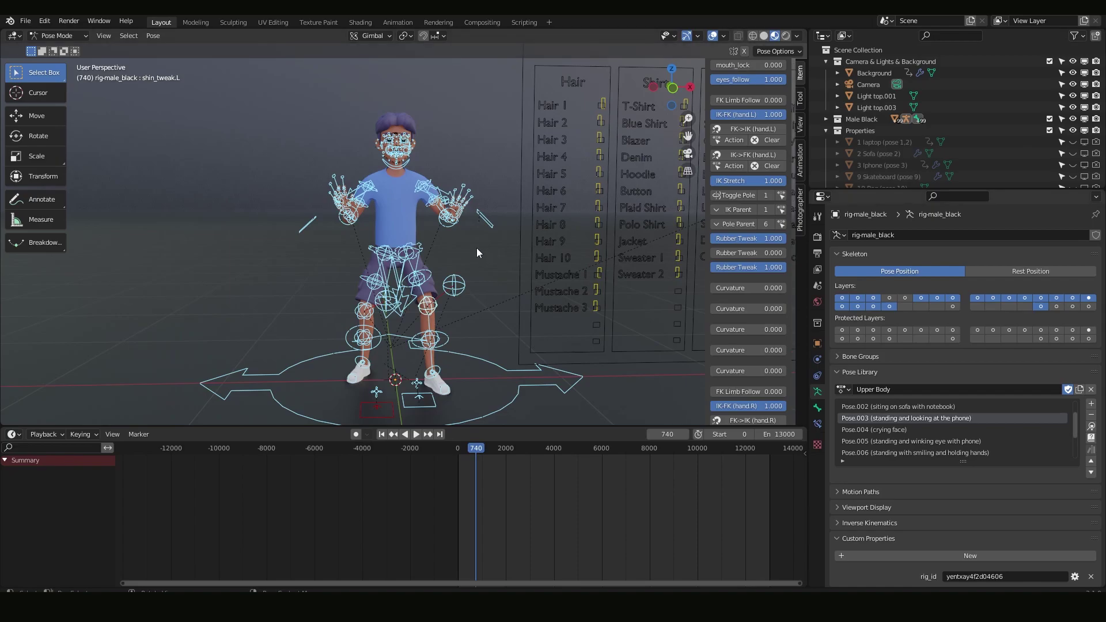
pyautogui.click(859, 406)
pyautogui.scroll(2, 860, 409)
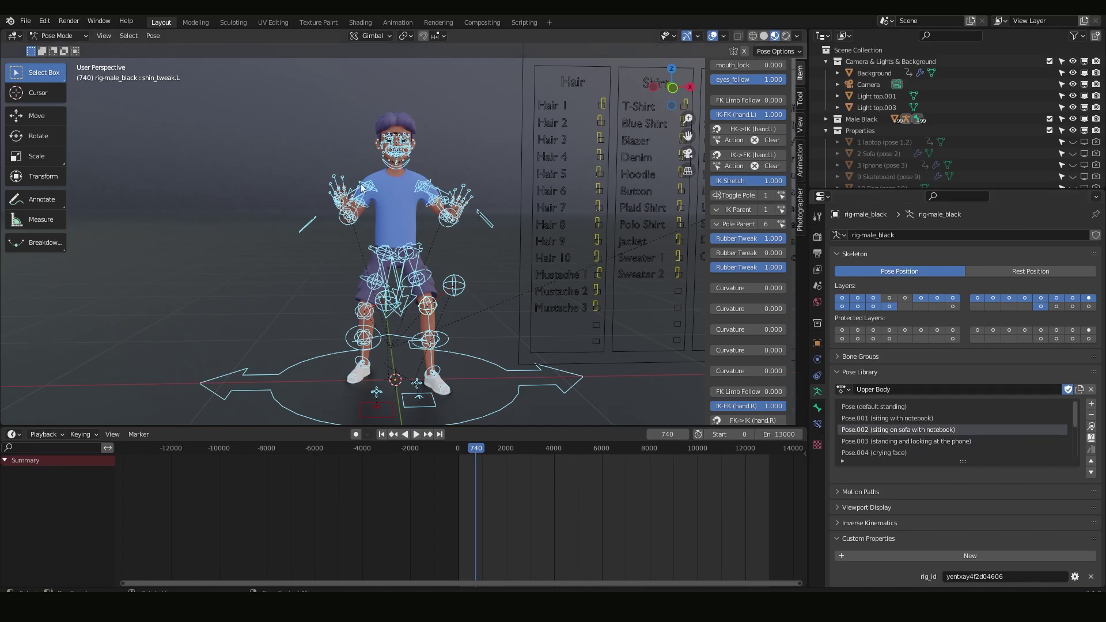
pyautogui.click(887, 418)
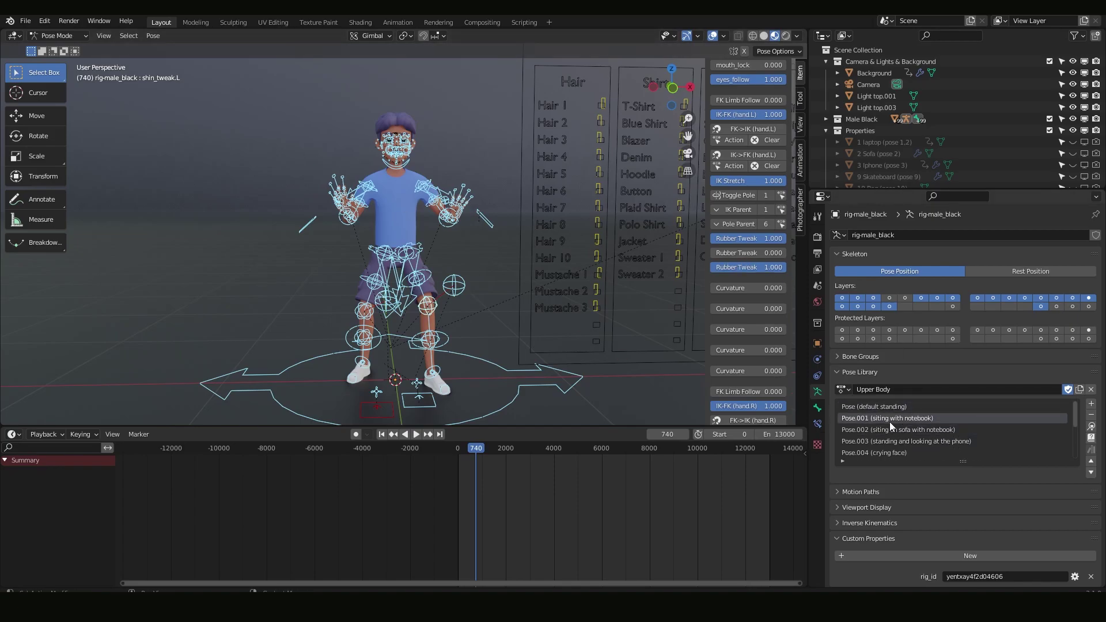
pyautogui.click(1091, 426)
# Step: Apply Pose.005 (standing and winking eye with phone) from the Upper Body pose library
pyautogui.scroll(-2, 907, 437)
pyautogui.click(880, 439)
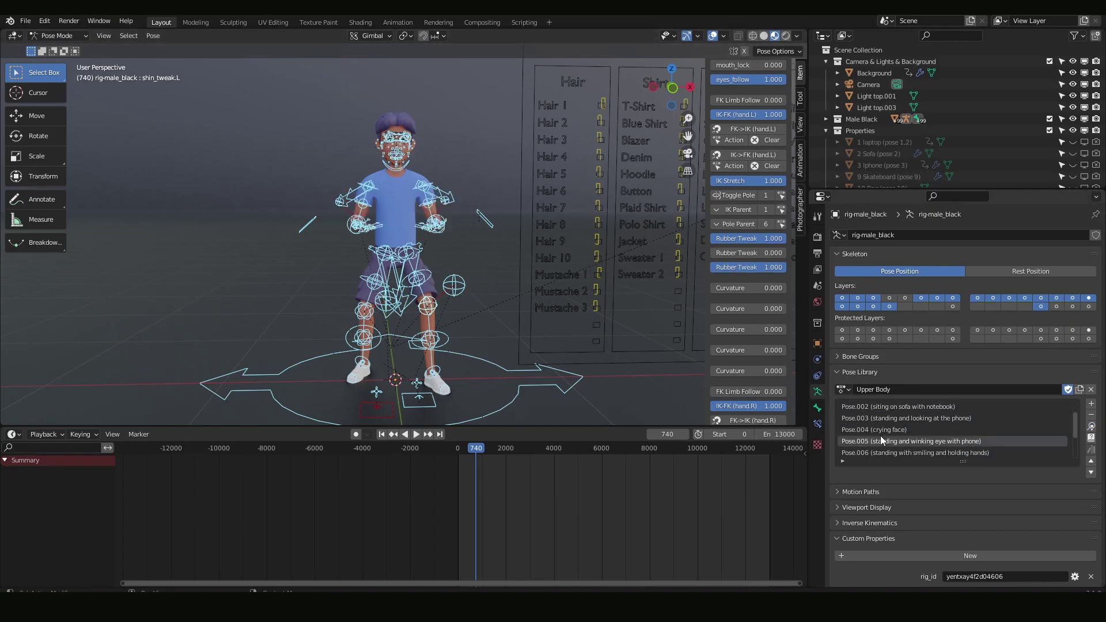
pyautogui.click(1091, 427)
pyautogui.scroll(3, 427, 263)
pyautogui.scroll(-3, 426, 263)
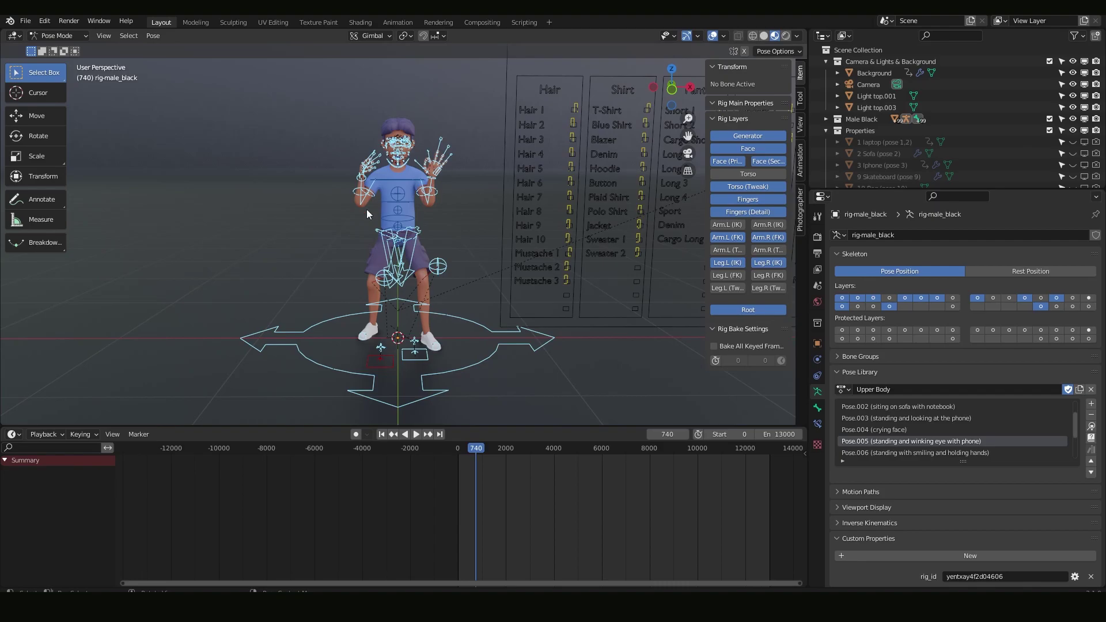
pyautogui.moveTo(441, 328); pyautogui.dragTo(464, 326, button='middle')
pyautogui.moveTo(435, 283); pyautogui.dragTo(361, 281, button='middle')
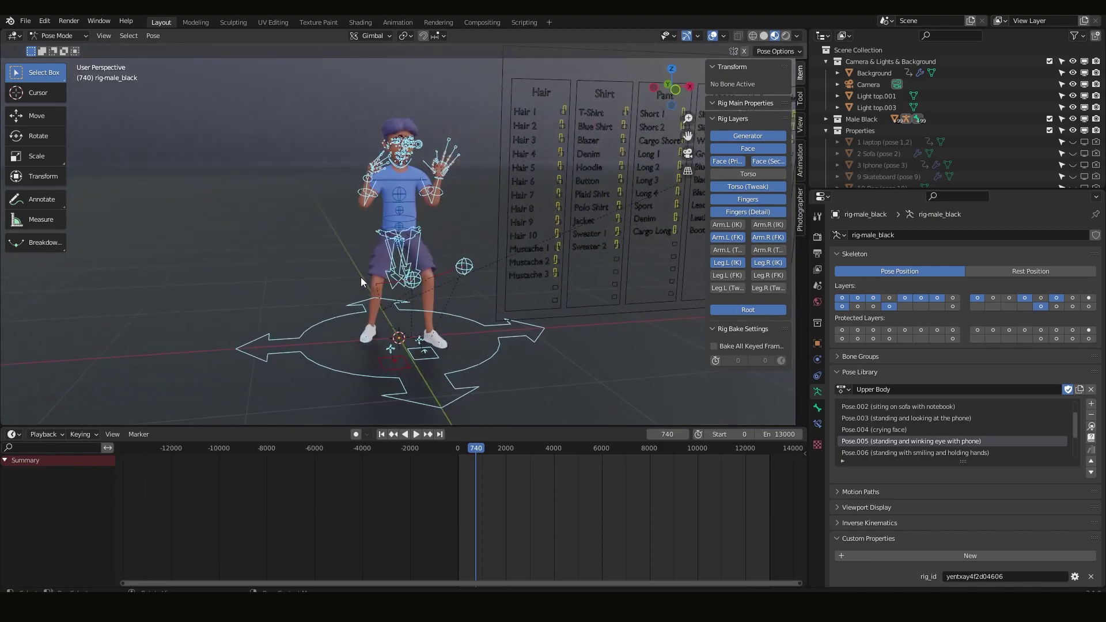
# Step: Select the rig's root control and move it by about 0.184 m in X, -0.036 m in Y and 0.017 m in Z
pyautogui.click(321, 319)
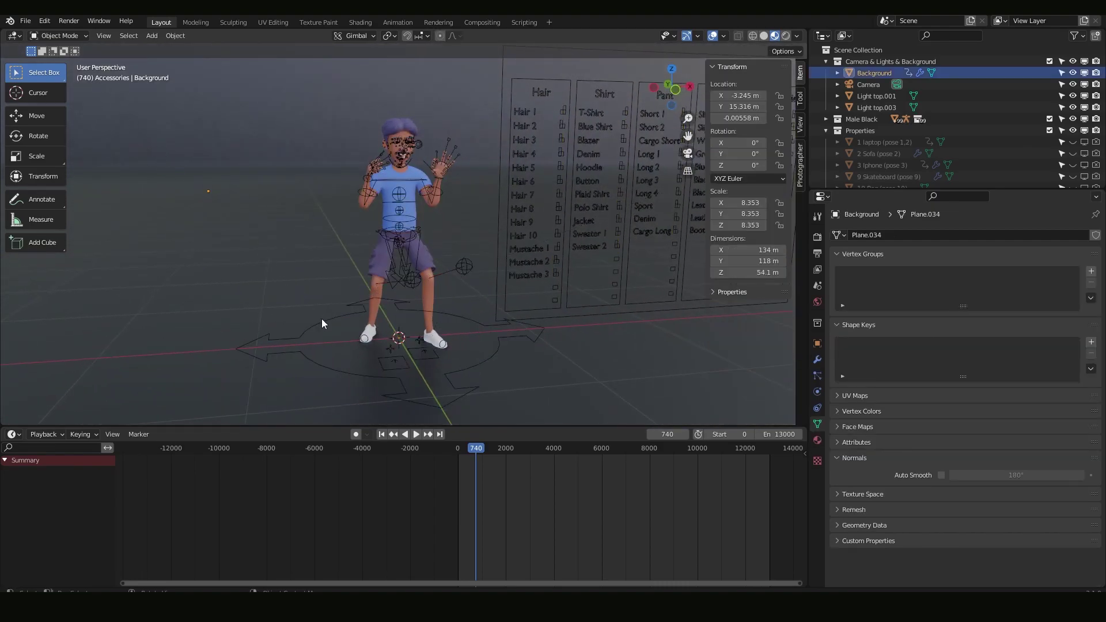
pyautogui.press('g')
pyautogui.click(365, 318)
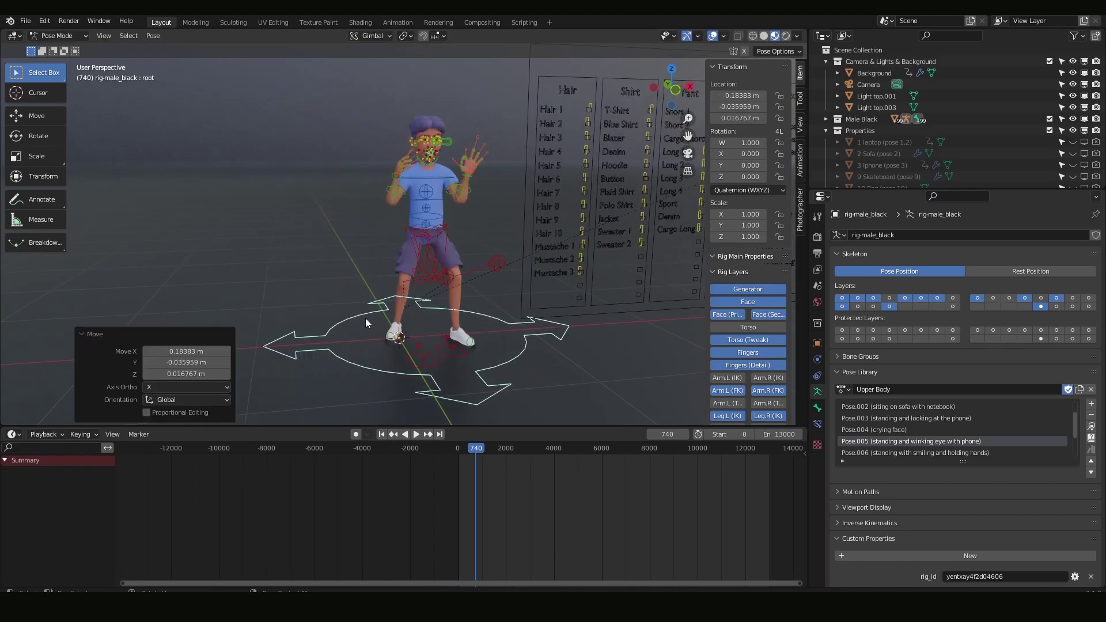
pyautogui.moveTo(365, 318); pyautogui.dragTo(333, 299, button='middle')
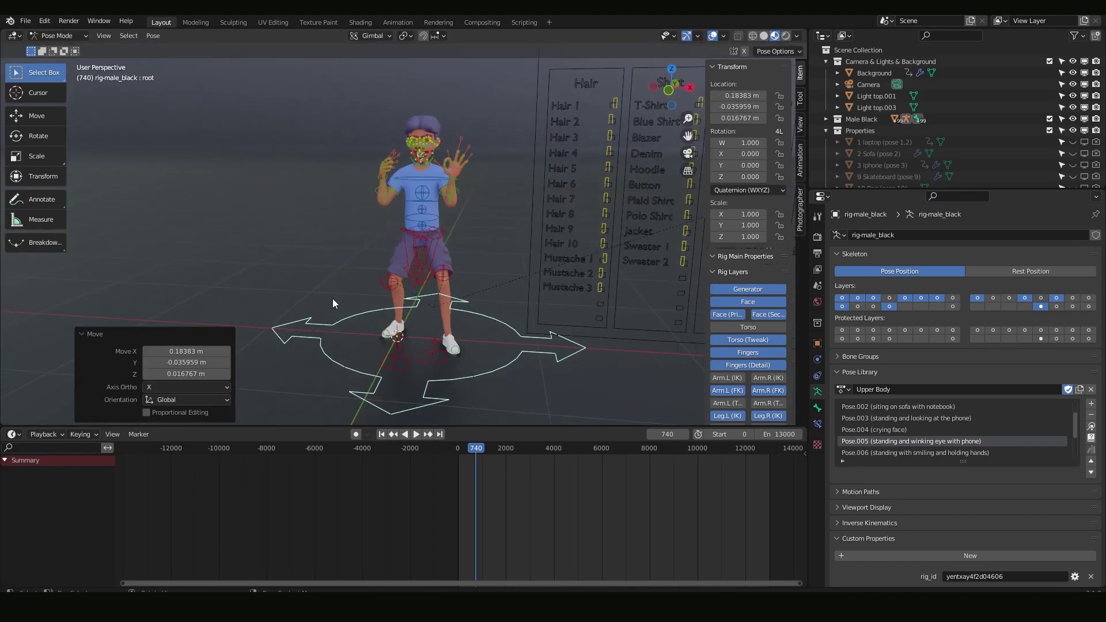
# Step: Move the root control freely to a location of about 0.045 m in X and -0.031 m in Y
pyautogui.click(348, 315)
pyautogui.hotkey('ctrl', 'z')
pyautogui.press('r')
pyautogui.click(348, 316)
pyautogui.press('g')
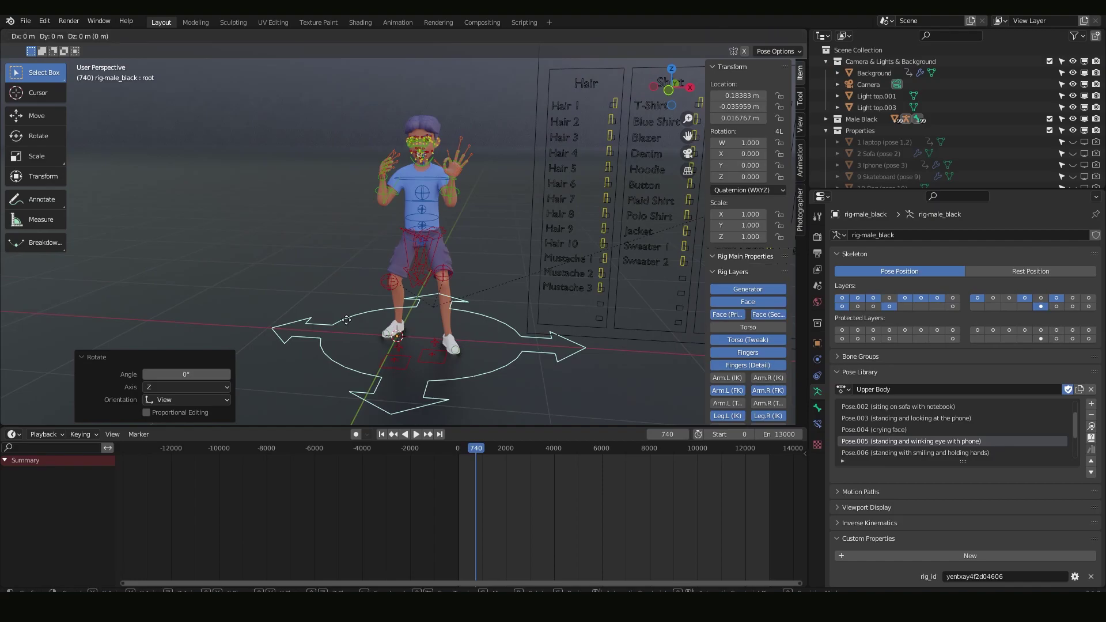
pyautogui.press('x')
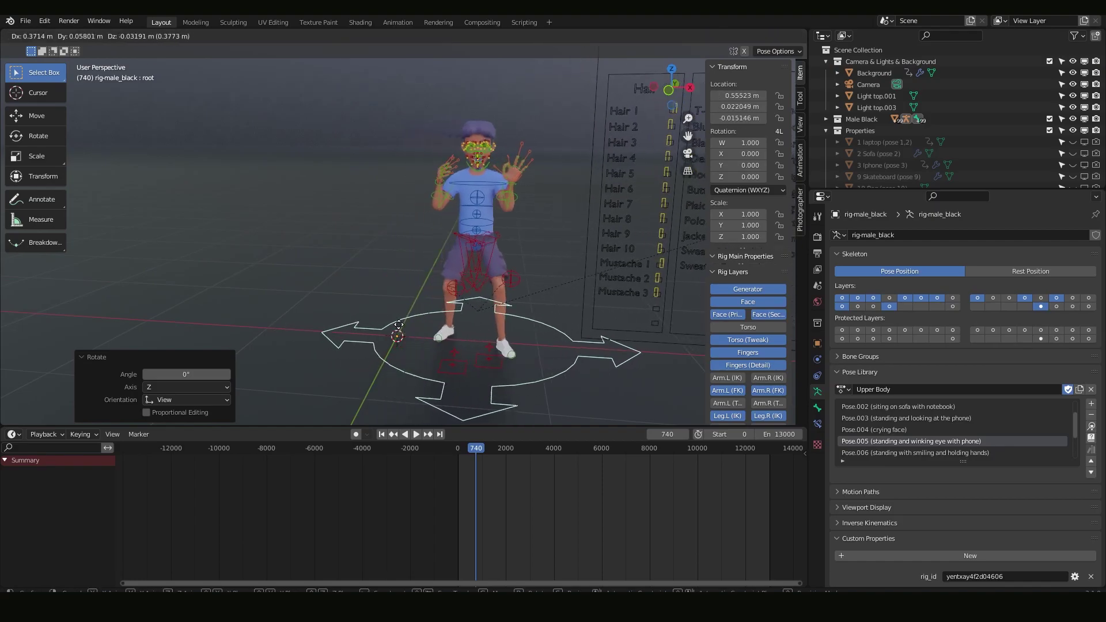
pyautogui.click(357, 320)
# Step: Move the root control about 0.0002 m along Z, and along Y to a location of about 0.046 m
pyautogui.press('g')
pyautogui.press('z')
pyautogui.click(359, 319)
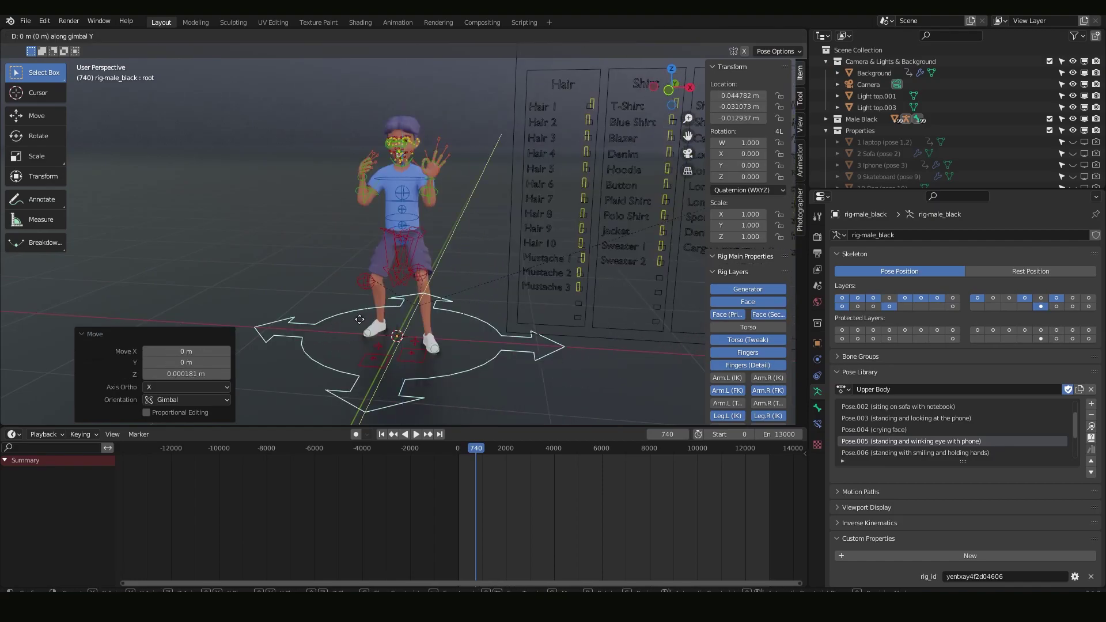
pyautogui.press('g')
pyautogui.press('y')
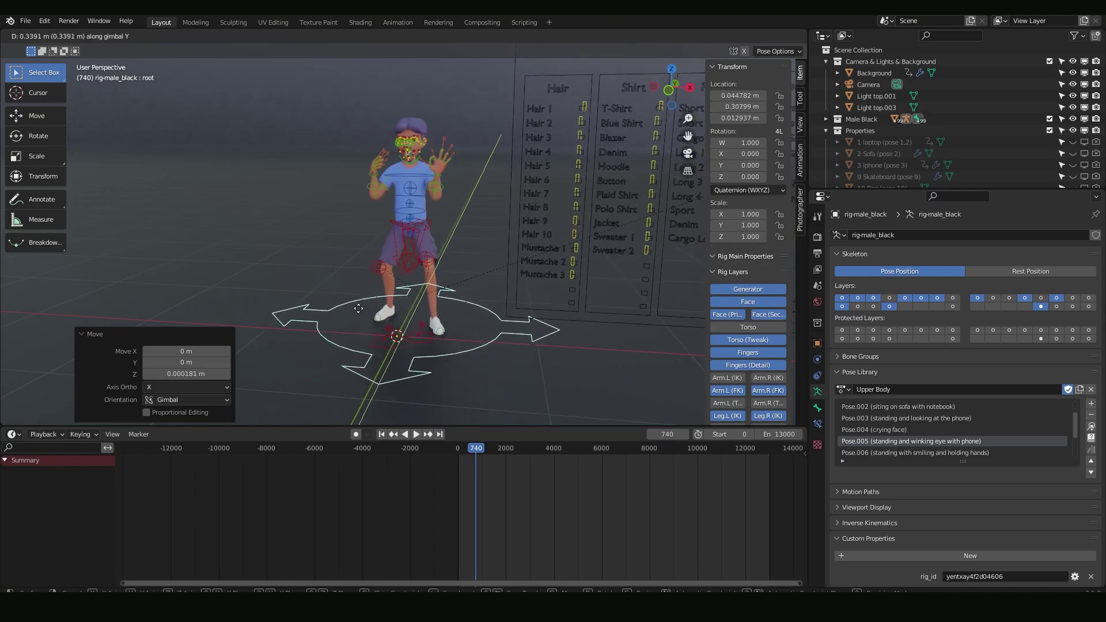
pyautogui.click(363, 311)
pyautogui.moveTo(437, 286); pyautogui.dragTo(424, 251, button='middle')
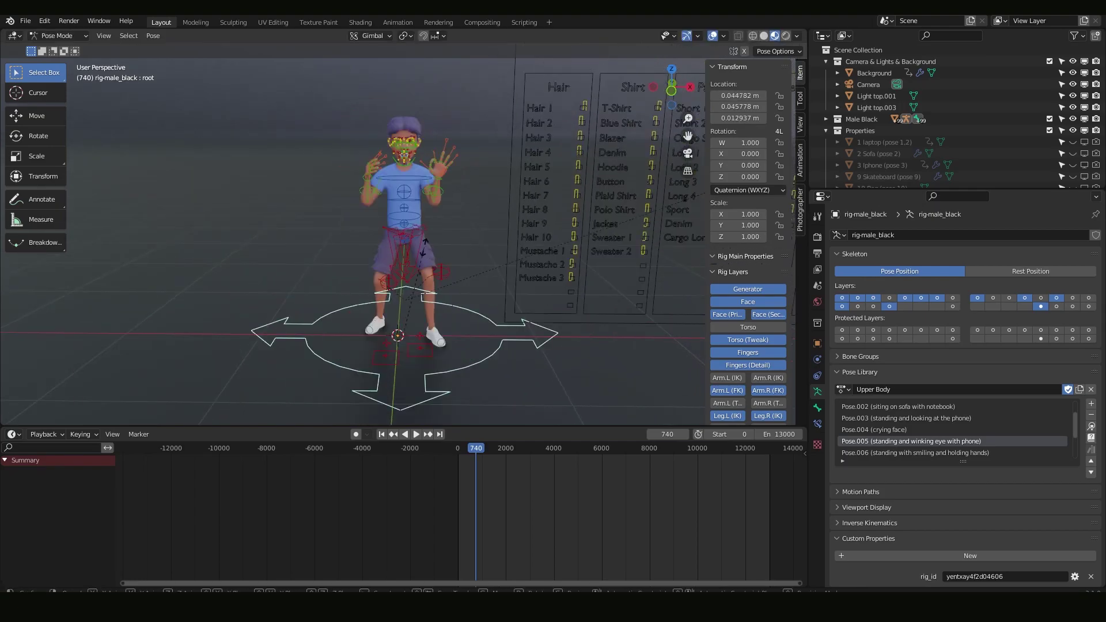
# Step: Try scaling the root control up and rotating it freely
pyautogui.press('s')
pyautogui.press('Escape')
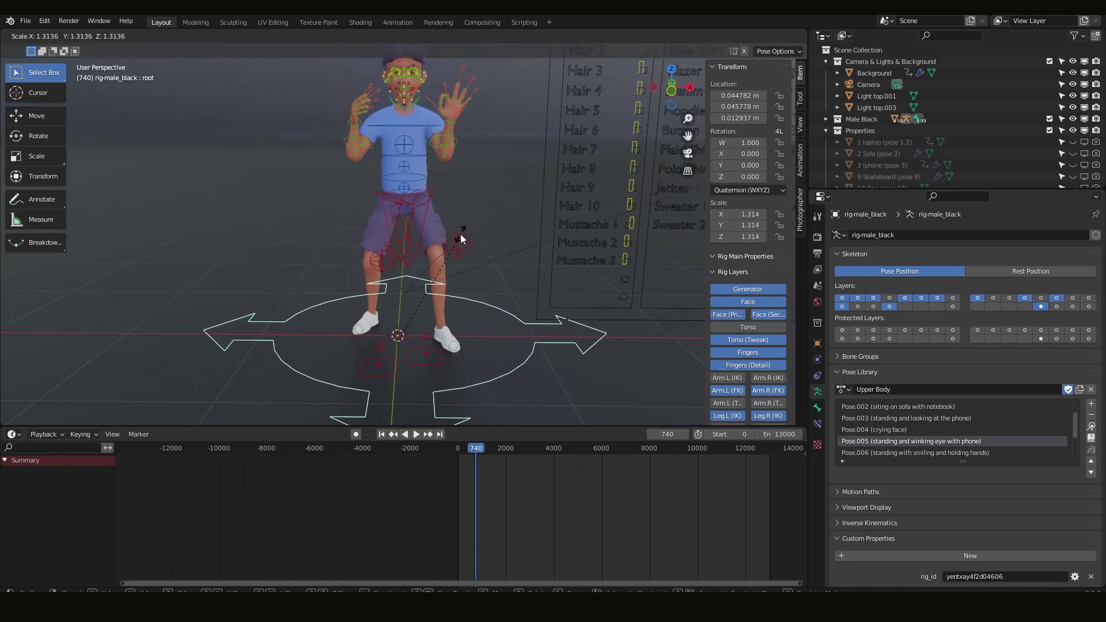
pyautogui.press('r')
pyautogui.moveTo(412, 247); pyautogui.dragTo(455, 242, button='middle')
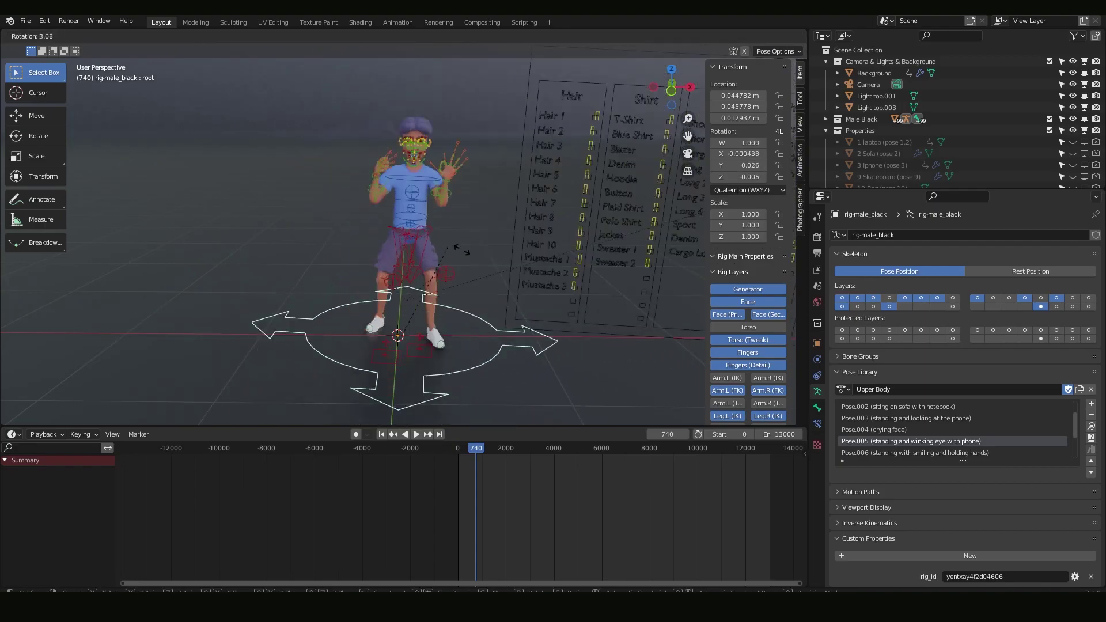
pyautogui.click(461, 241)
# Step: Try rotating the root control about 13.8° around Z and around Y, and clear its rotation
pyautogui.press('r')
pyautogui.press('z')
pyautogui.click(430, 257)
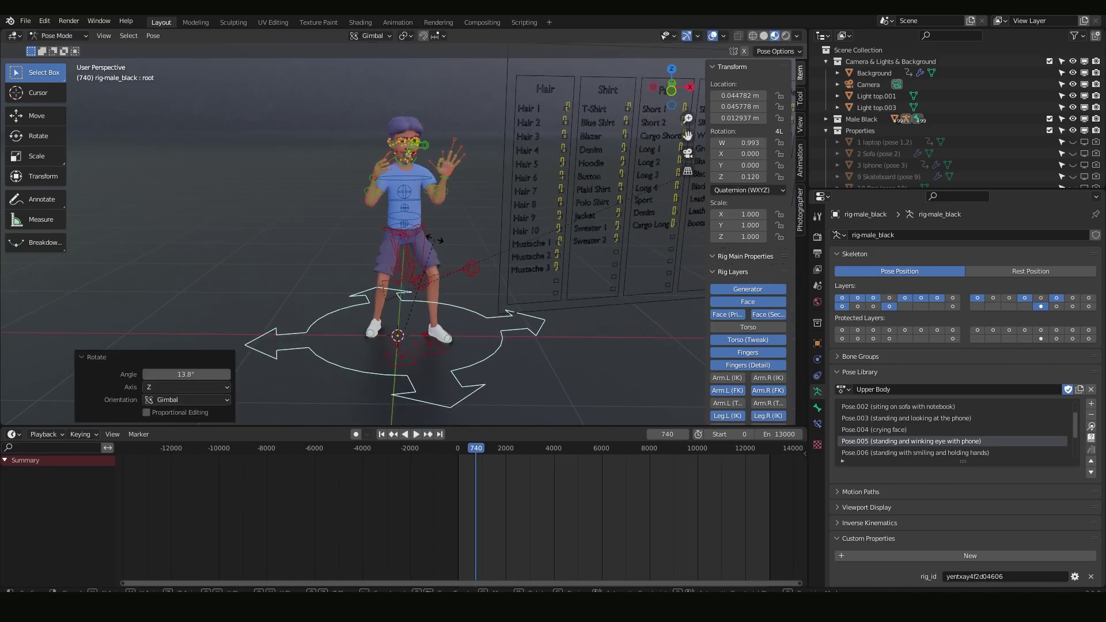
pyautogui.press('r')
pyautogui.press('y')
pyautogui.press('Escape')
pyautogui.hotkey('alt', 'r')
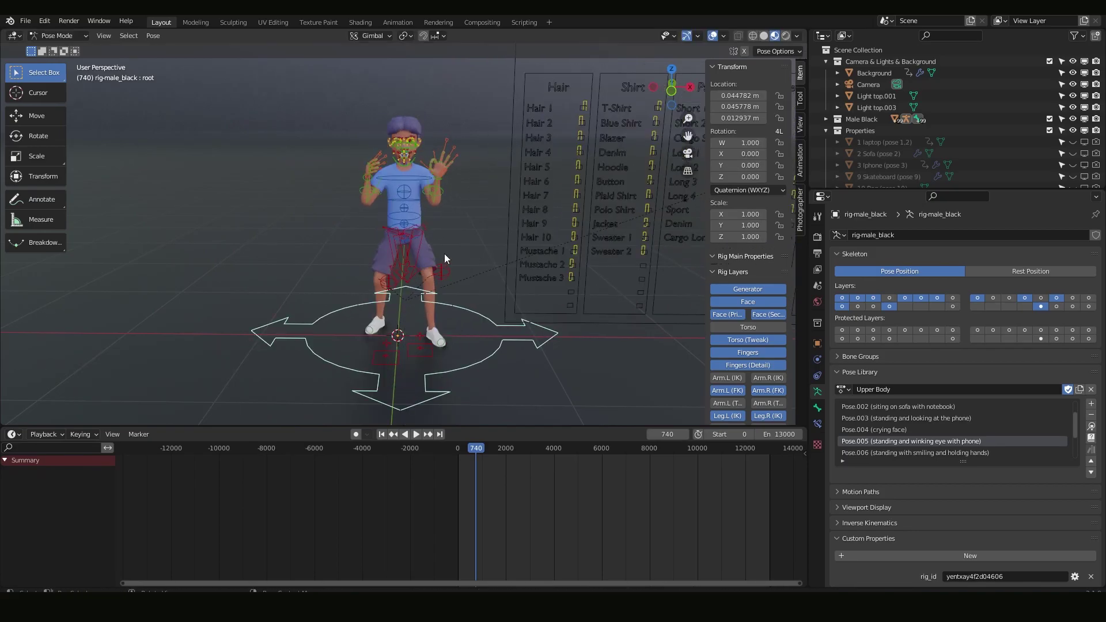
# Step: Switch to Object Mode, select the character's T-shirt and display its material settings
pyautogui.click(55, 35)
pyautogui.click(61, 49)
pyautogui.click(423, 189)
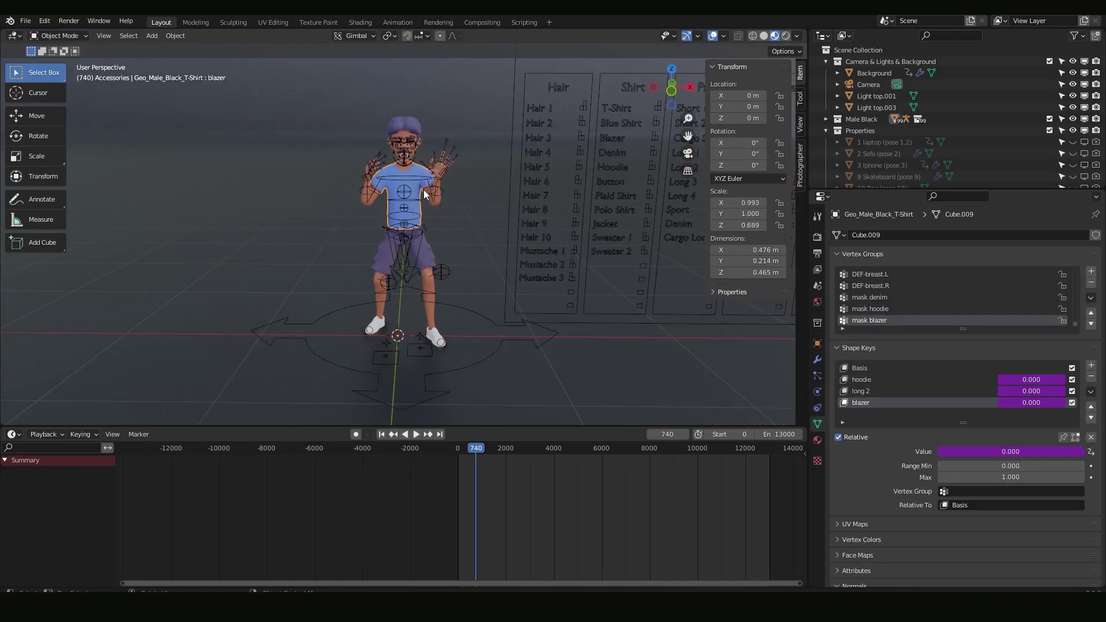
pyautogui.click(818, 440)
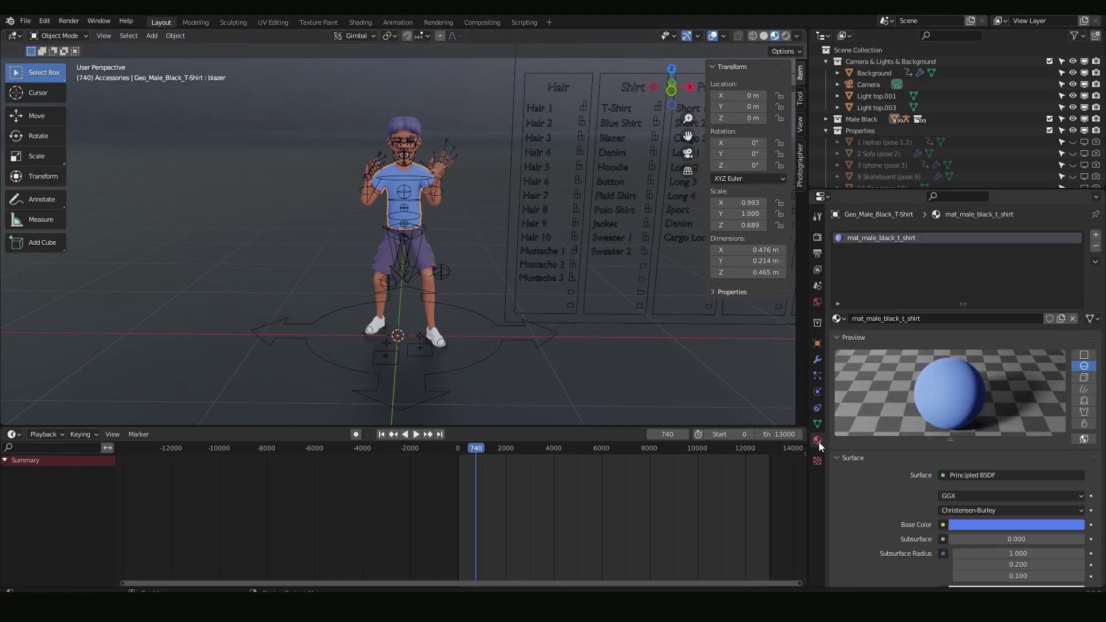
# Step: Review the T-shirt material's surface settings and try the METAL material on the T-shirt
pyautogui.scroll(-10, 988, 523)
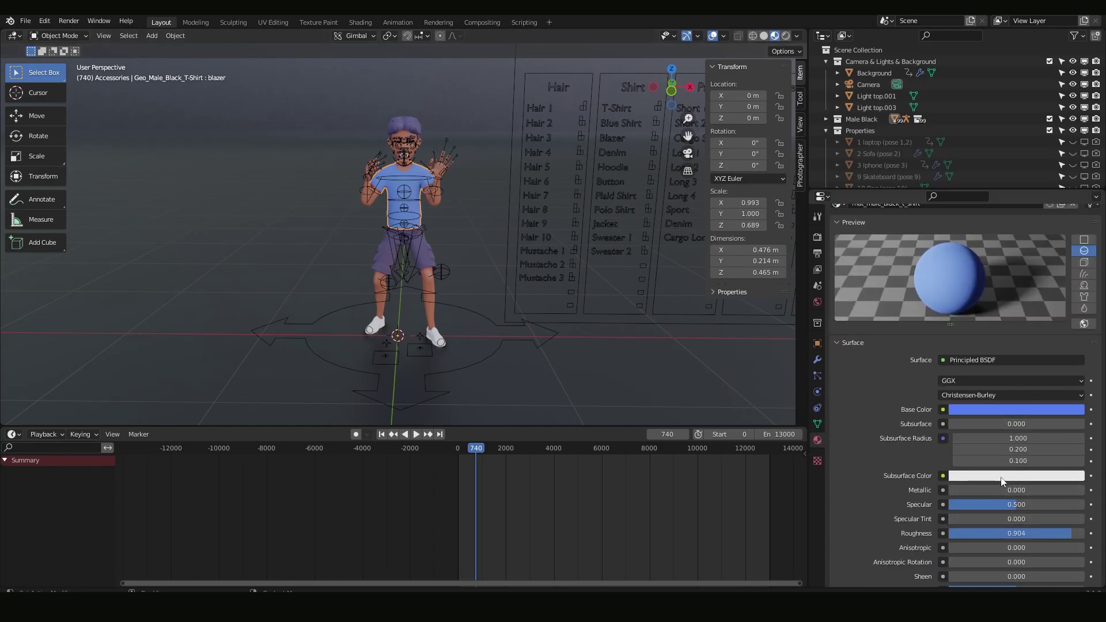
pyautogui.scroll(-6, 978, 466)
pyautogui.scroll(4, 1055, 340)
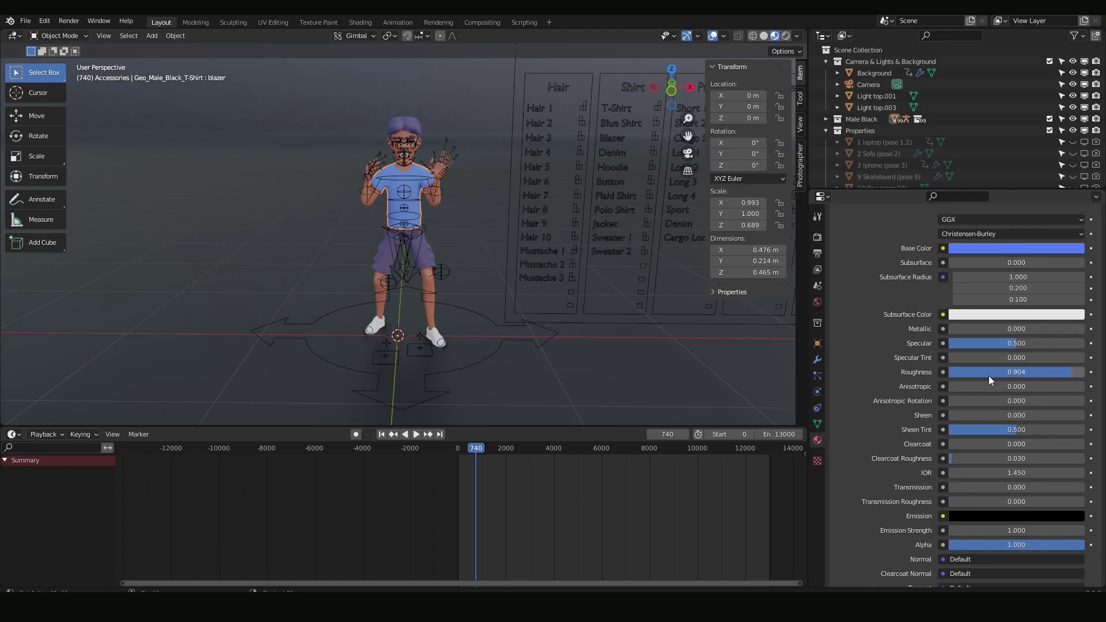
pyautogui.scroll(4, 987, 437)
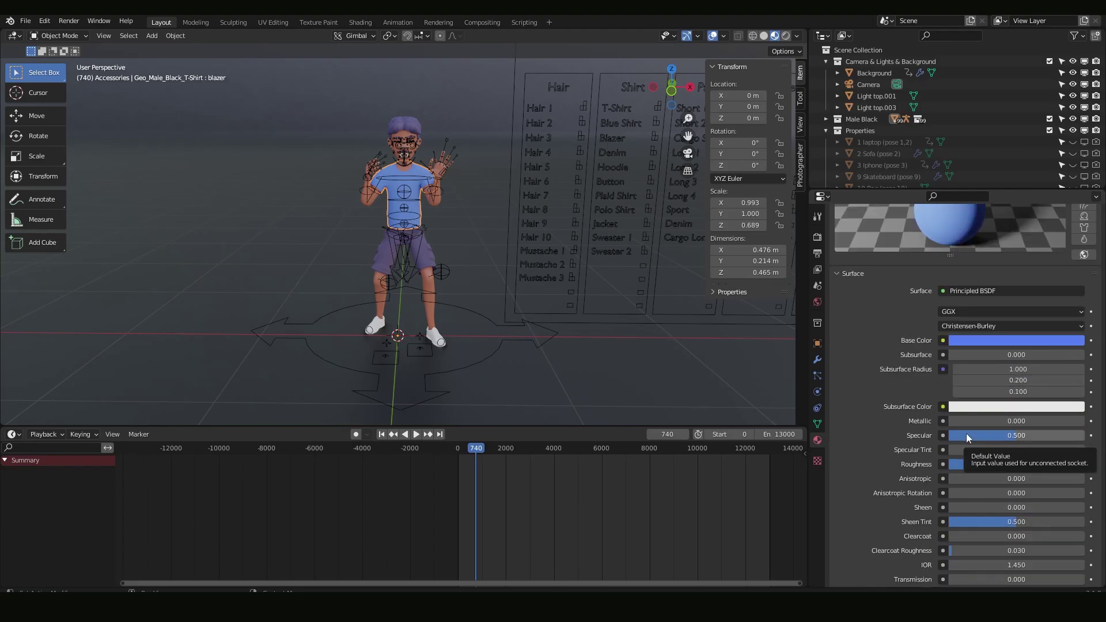
pyautogui.scroll(8, 966, 434)
pyautogui.click(838, 318)
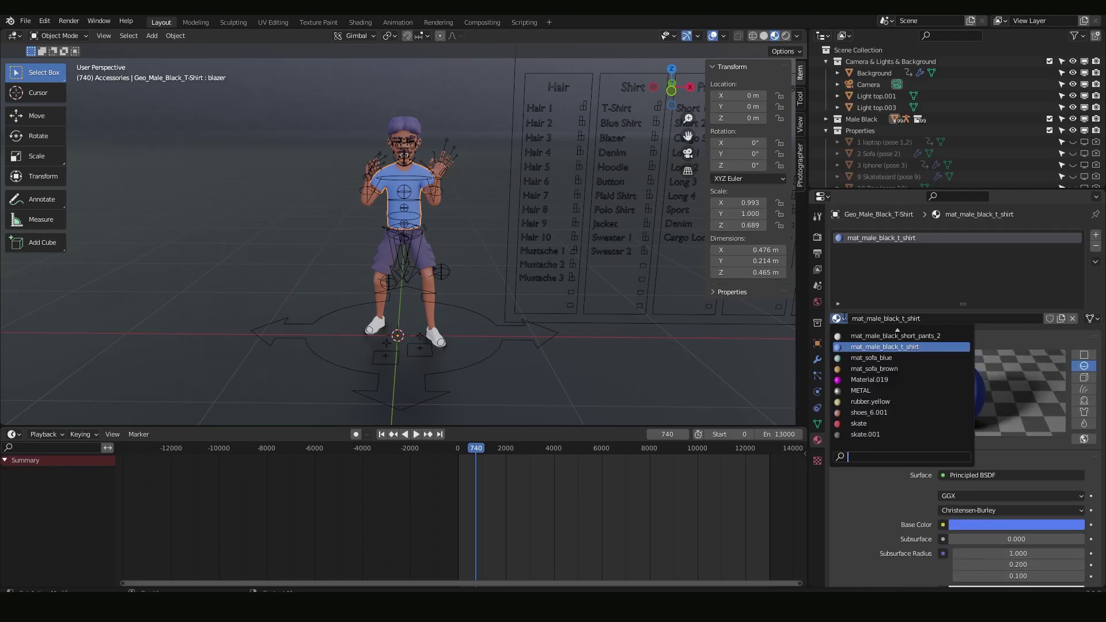
pyautogui.scroll(-5, 901, 392)
pyautogui.scroll(-5, 873, 396)
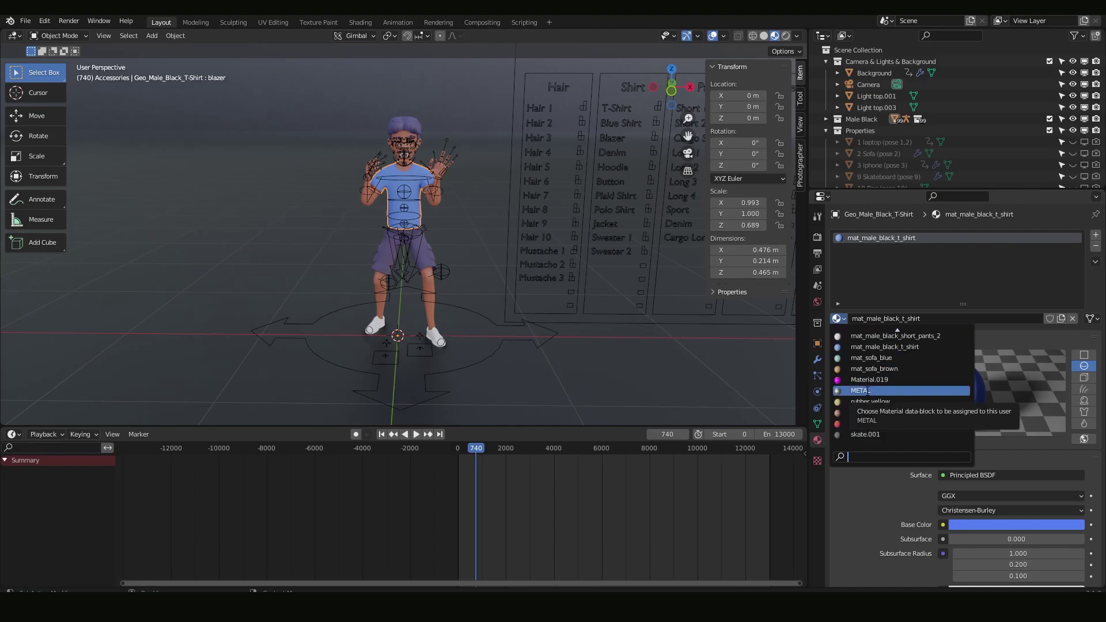
pyautogui.click(869, 391)
pyautogui.scroll(5, 419, 200)
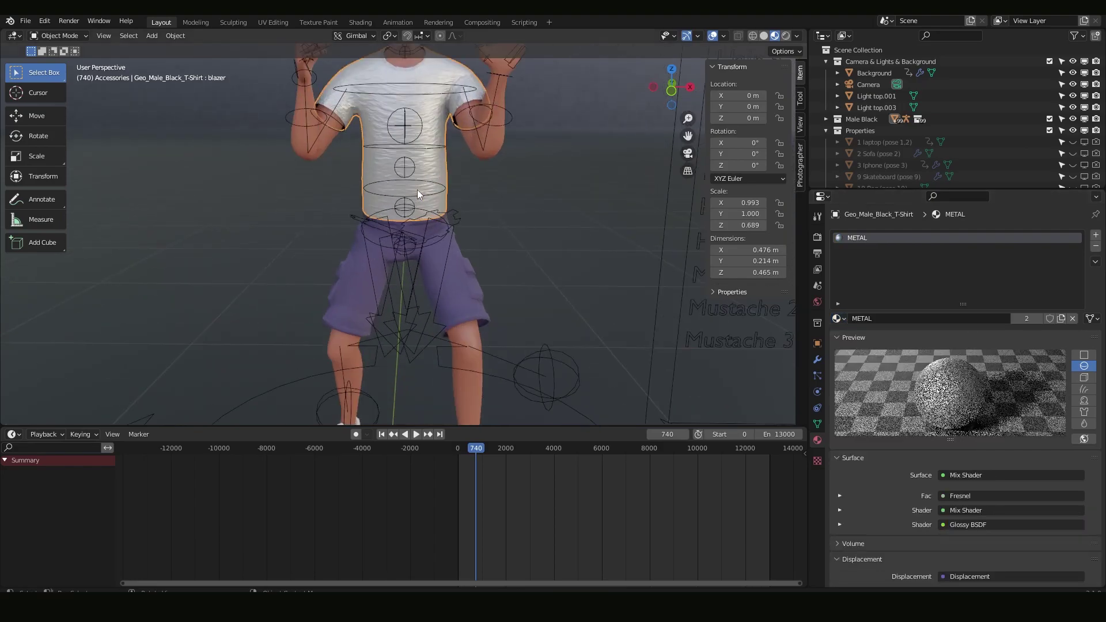
pyautogui.scroll(-4, 419, 200)
# Step: Assign the existing mat_male_black_cargo_pants material to the T-shirt
pyautogui.click(838, 318)
pyautogui.scroll(5, 901, 386)
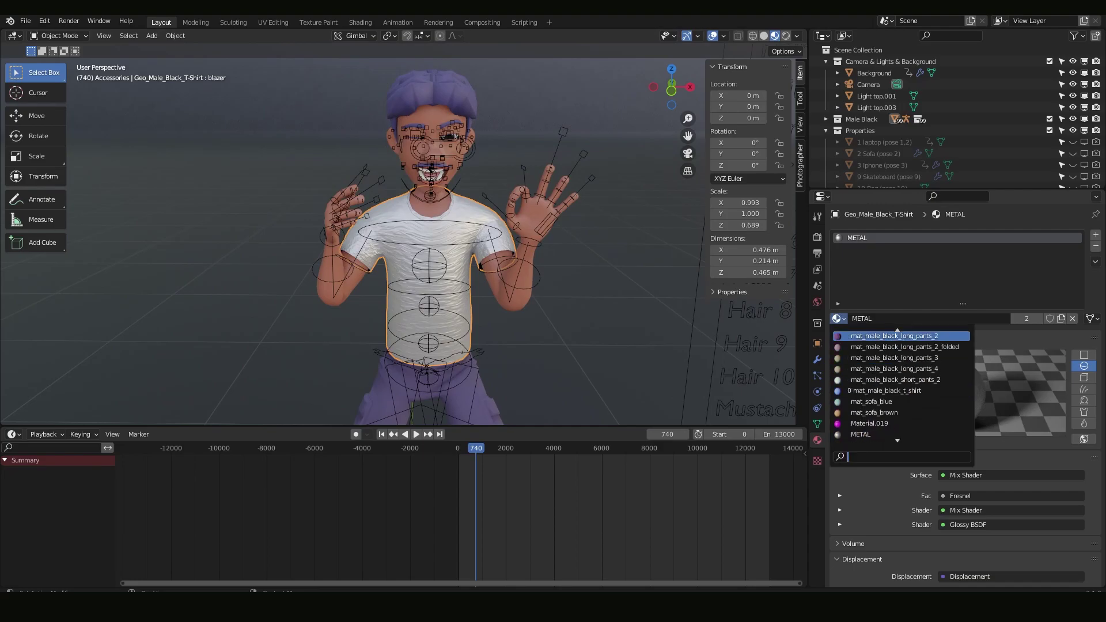
pyautogui.click(881, 378)
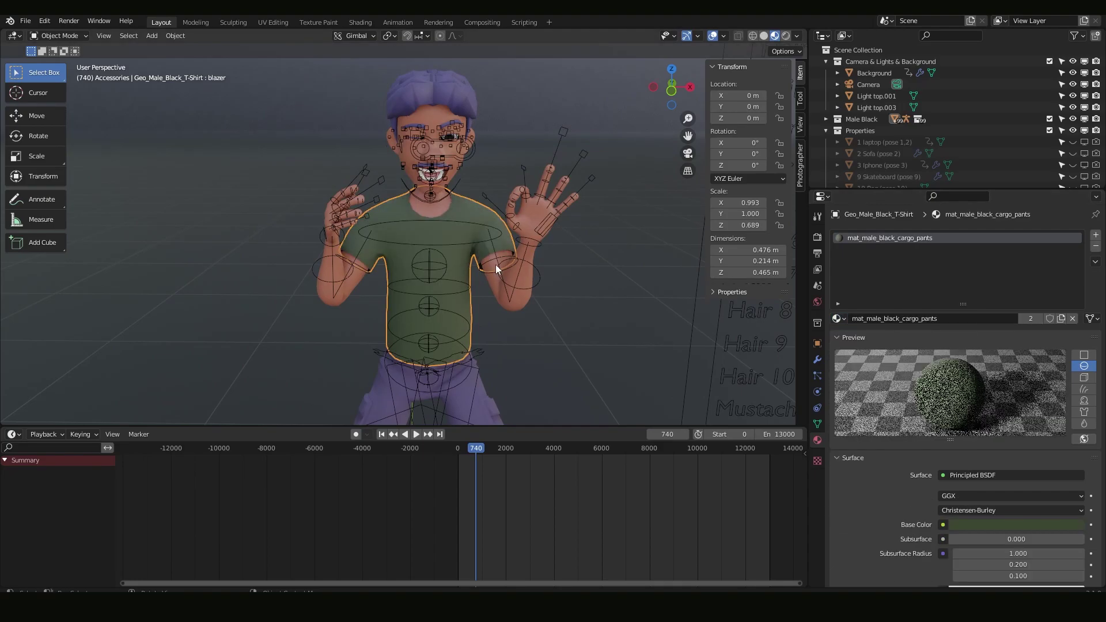
pyautogui.scroll(-1, 495, 264)
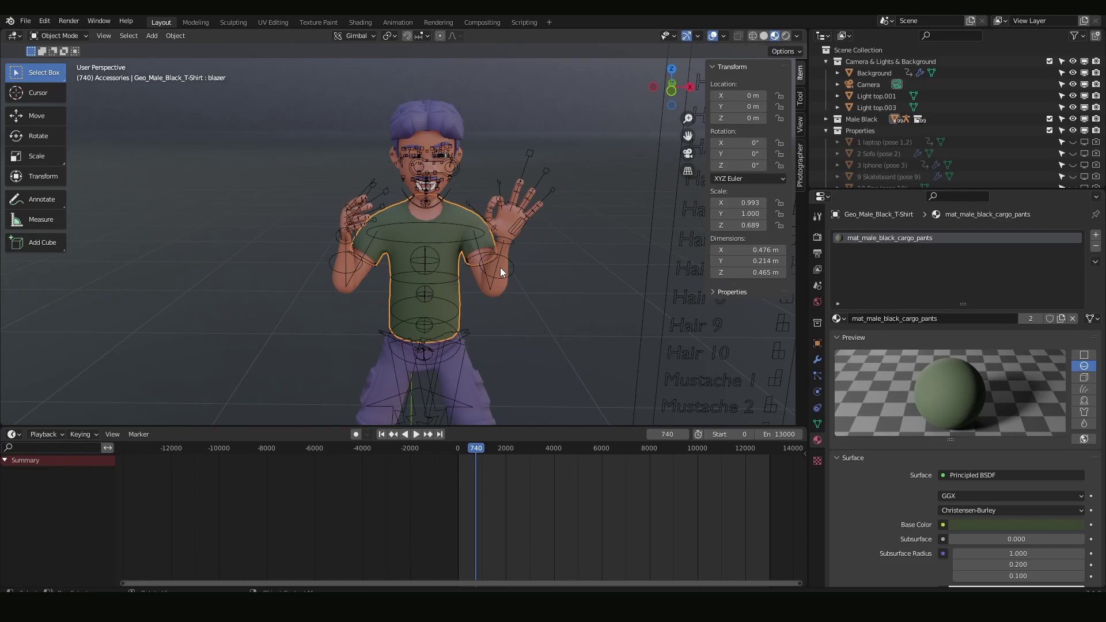
# Step: Start appending data and browse into 1. Female - Black.blend in the 1. Adults folder
pyautogui.click(35, 23)
pyautogui.click(51, 148)
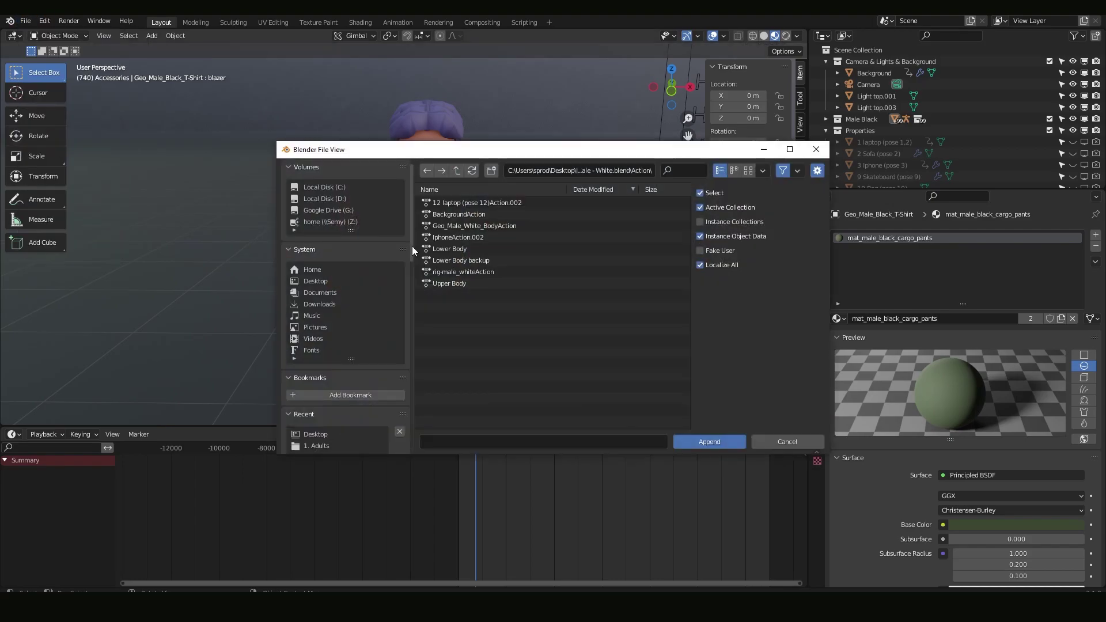
pyautogui.click(460, 169)
pyautogui.click(460, 169)
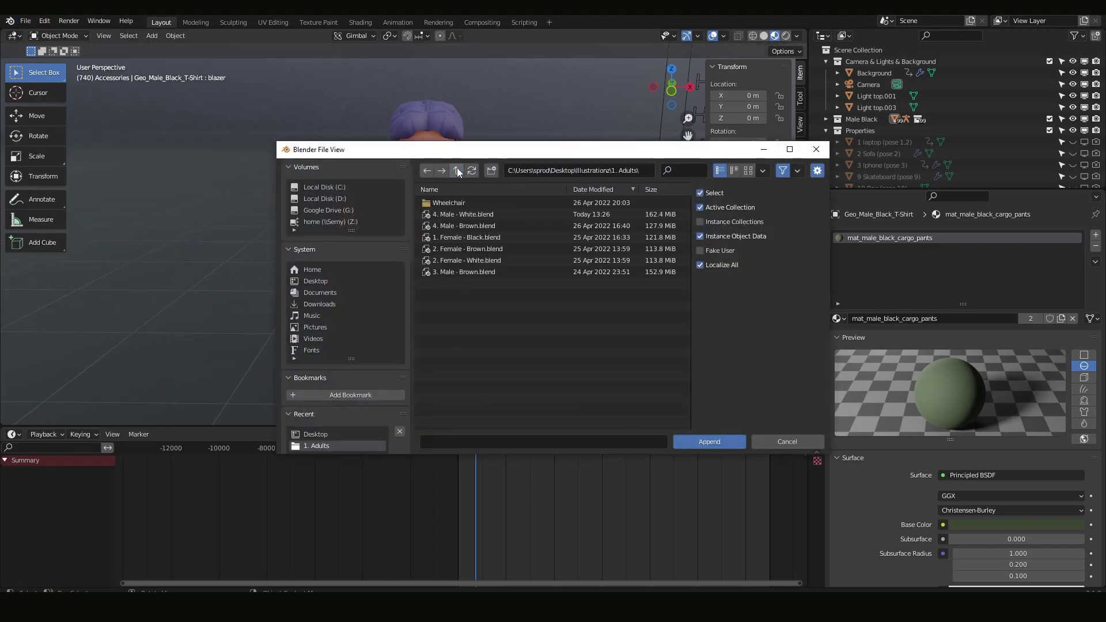
pyautogui.click(469, 214)
pyautogui.doubleClick(466, 236)
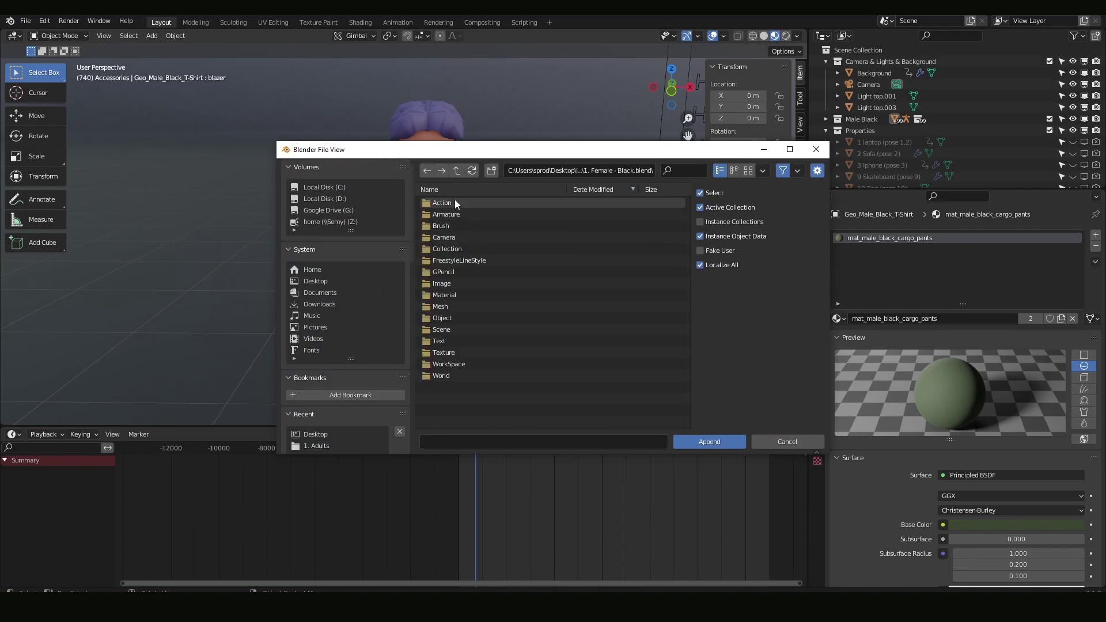
# Step: Look through the materials available in 1. Female - Black.blend and return to its data categories
pyautogui.click(452, 295)
pyautogui.doubleClick(451, 295)
pyautogui.scroll(-10, 466, 278)
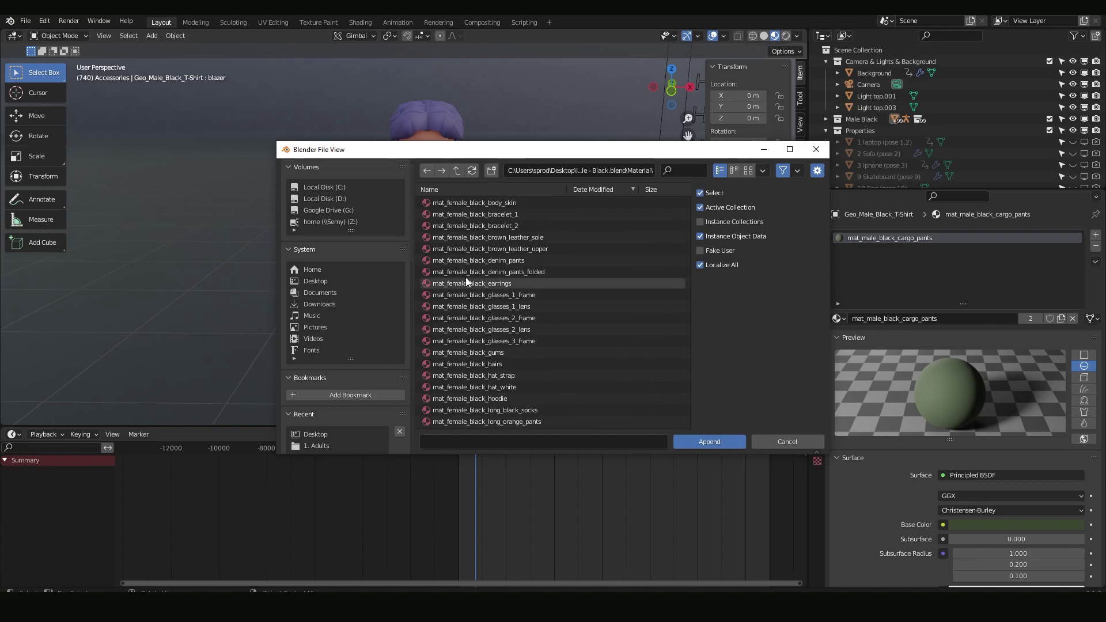
pyautogui.click(457, 171)
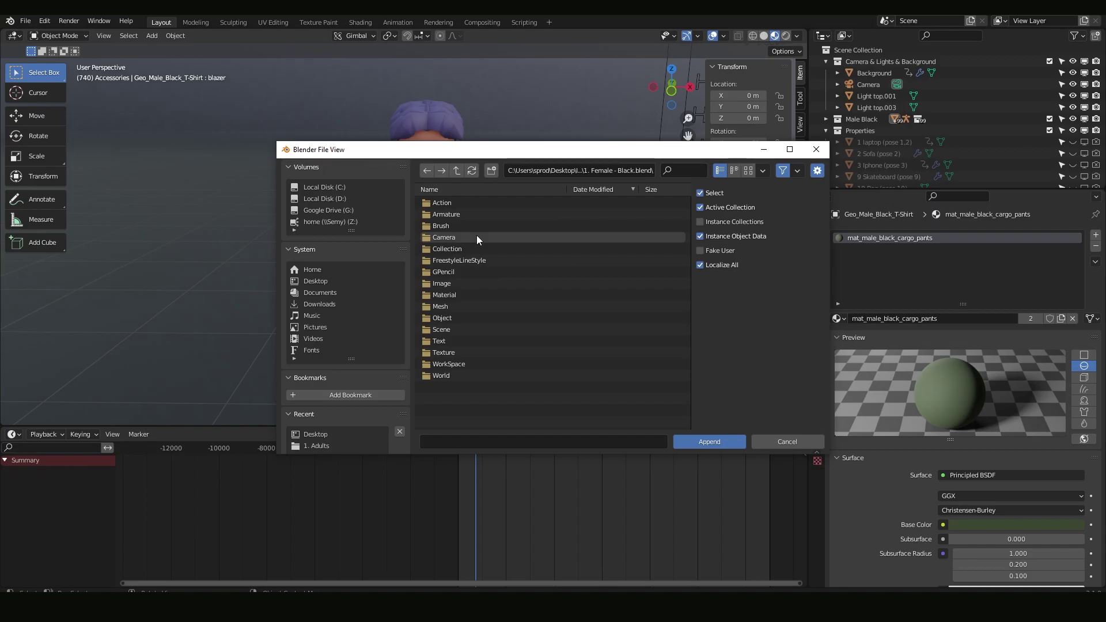
# Step: Browse the file's collections, highlighting Properties, Pants and Hair, and close the append browser without importing
pyautogui.click(462, 317)
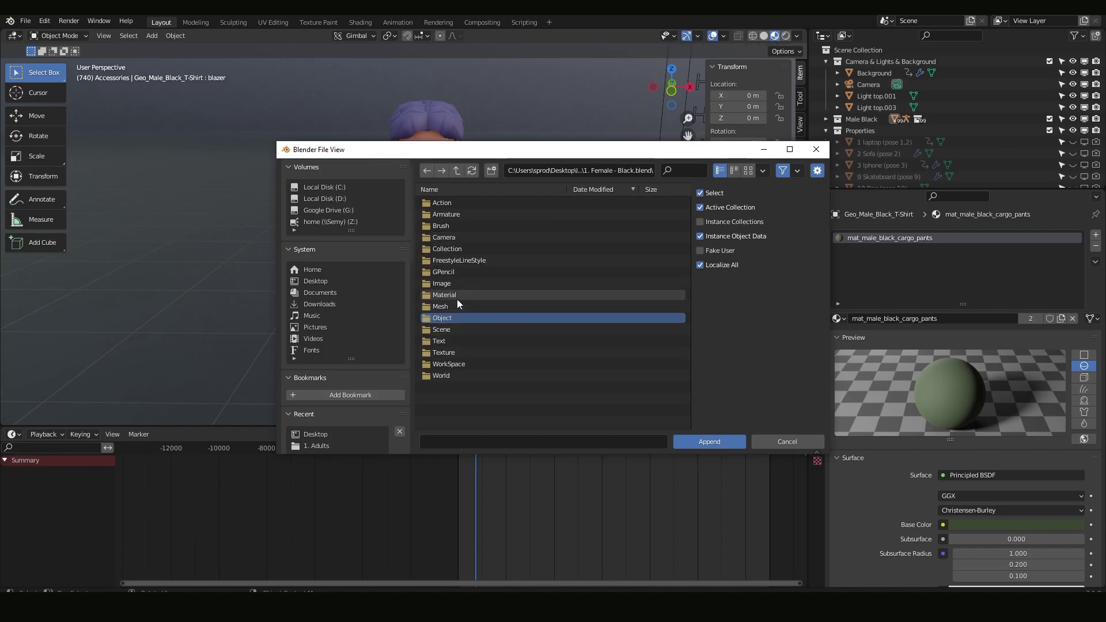
pyautogui.press('Return')
pyautogui.click(483, 281)
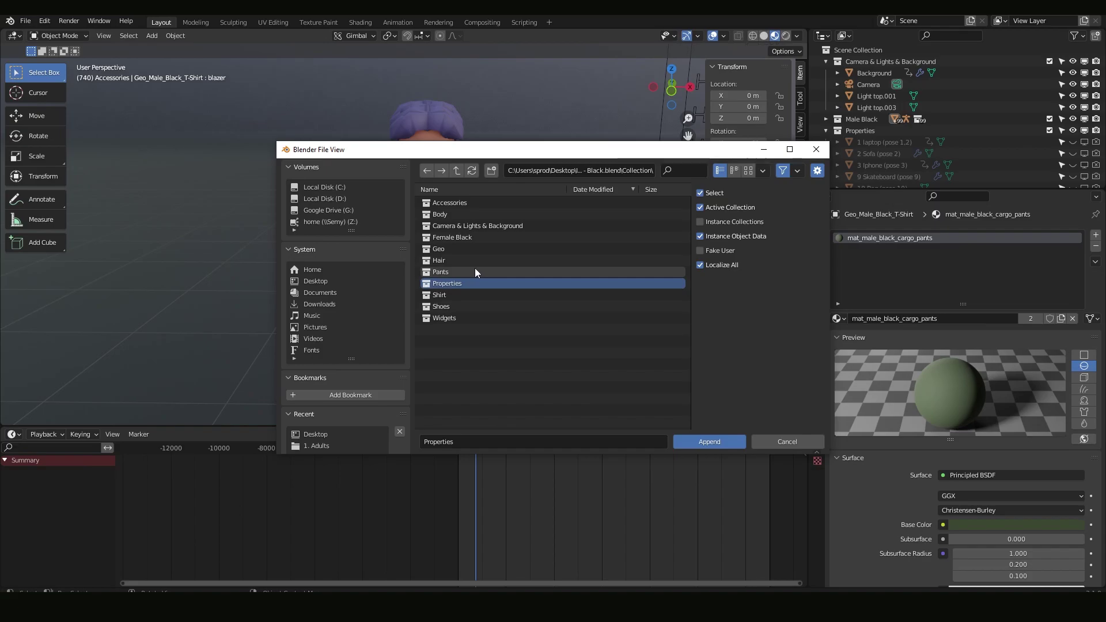
pyautogui.click(475, 268)
pyautogui.click(469, 258)
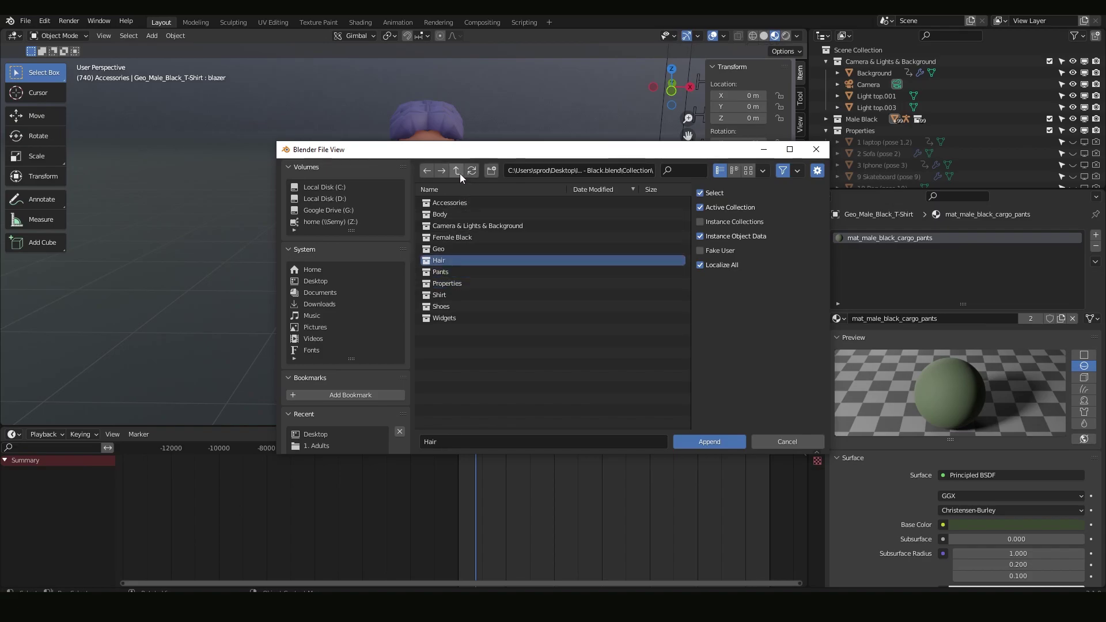
pyautogui.press('Return')
pyautogui.click(837, 319)
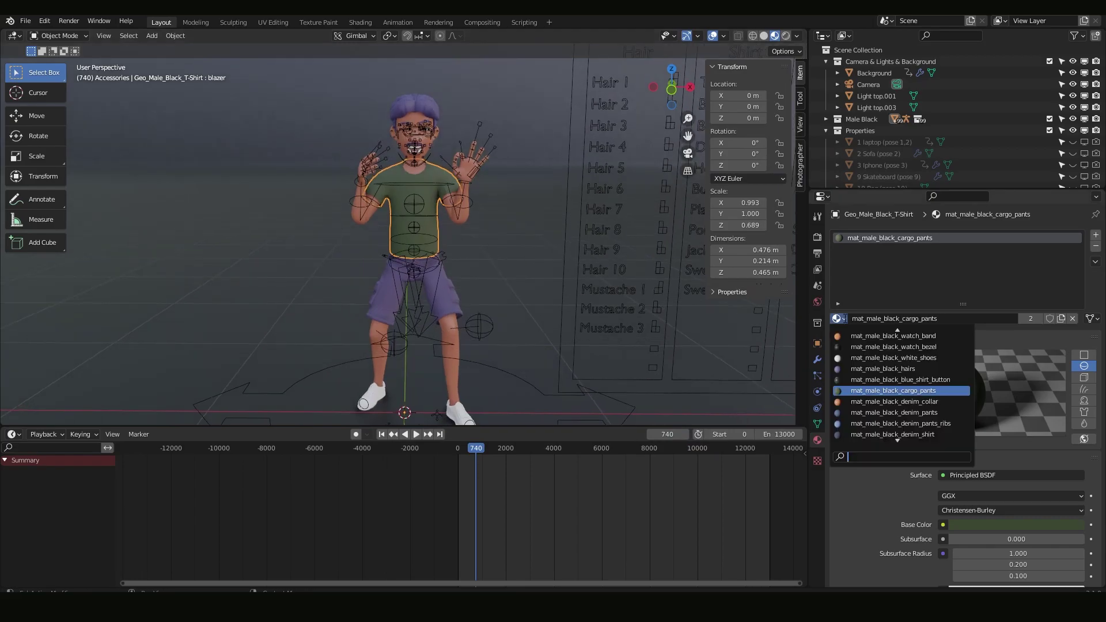
pyautogui.click(26, 21)
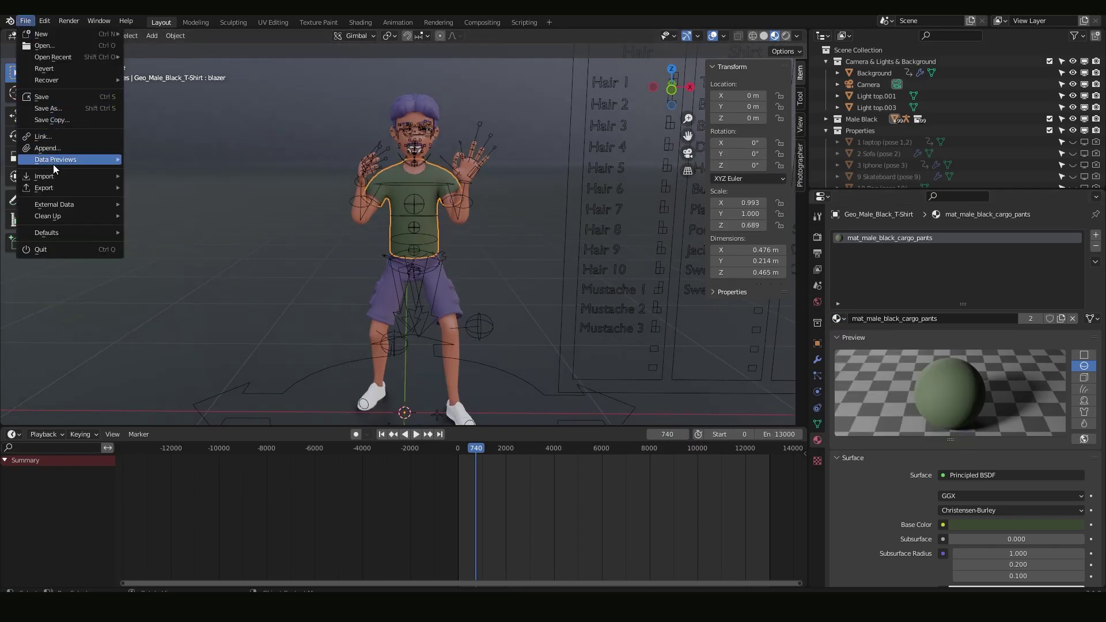
pyautogui.scroll(-2, 403, 179)
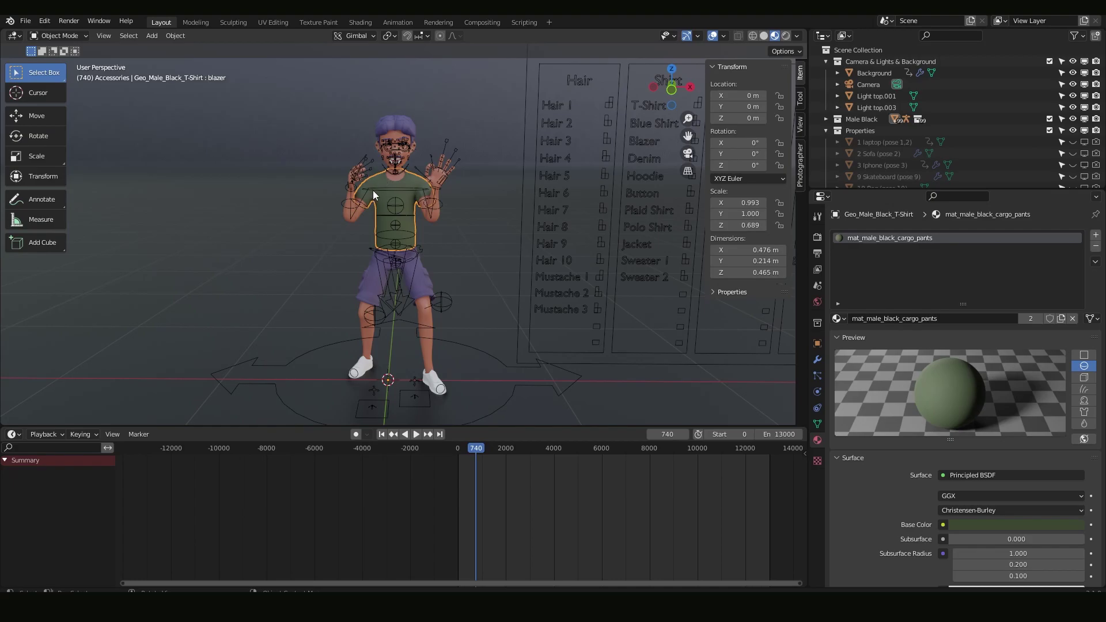
# Step: Review the render settings, the output resolution and the image file format options
pyautogui.click(69, 20)
pyautogui.click(817, 238)
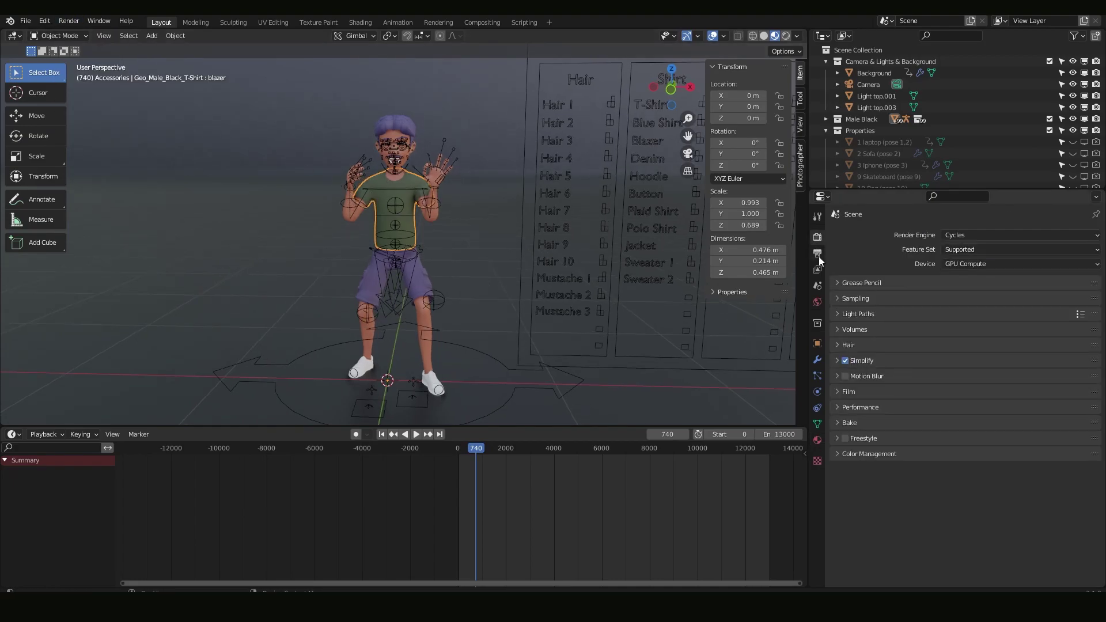
pyautogui.click(818, 257)
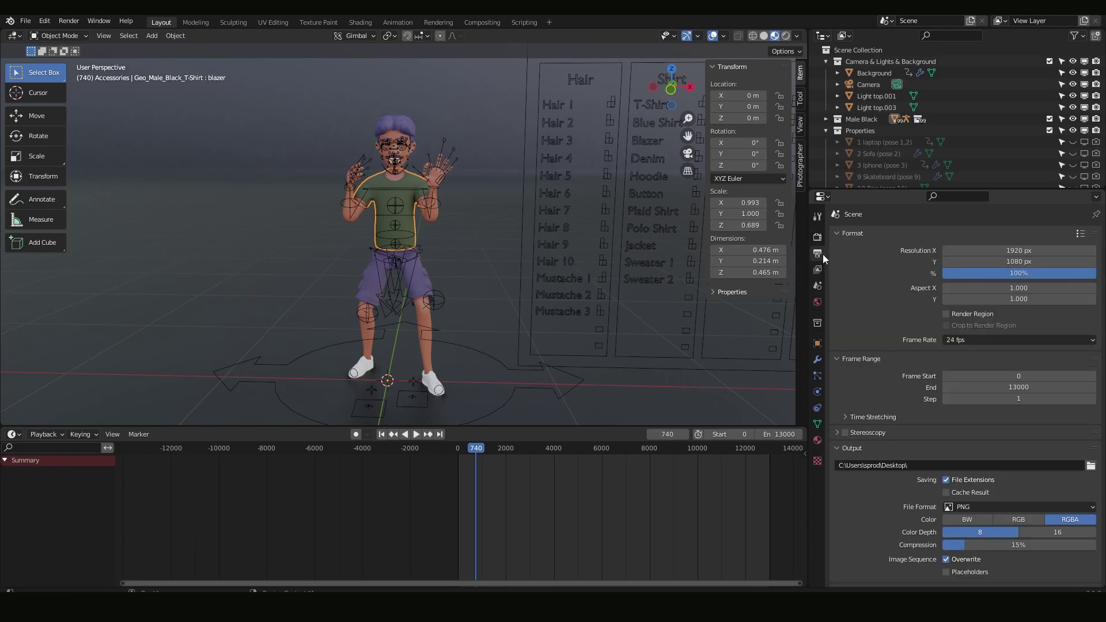
pyautogui.click(968, 249)
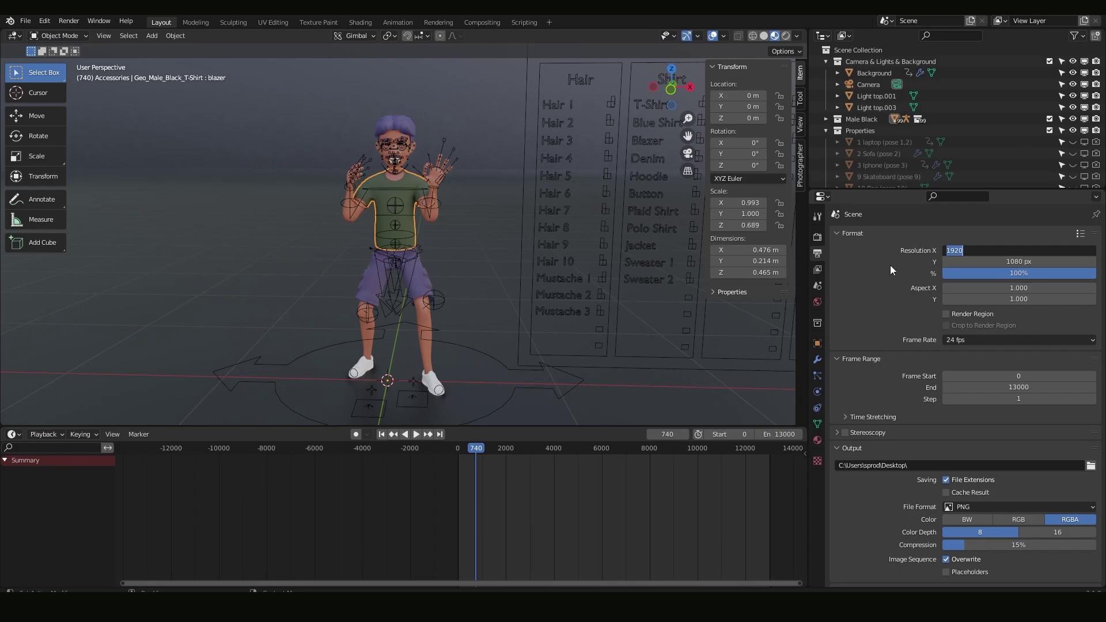
pyautogui.scroll(-2, 890, 269)
pyautogui.click(981, 479)
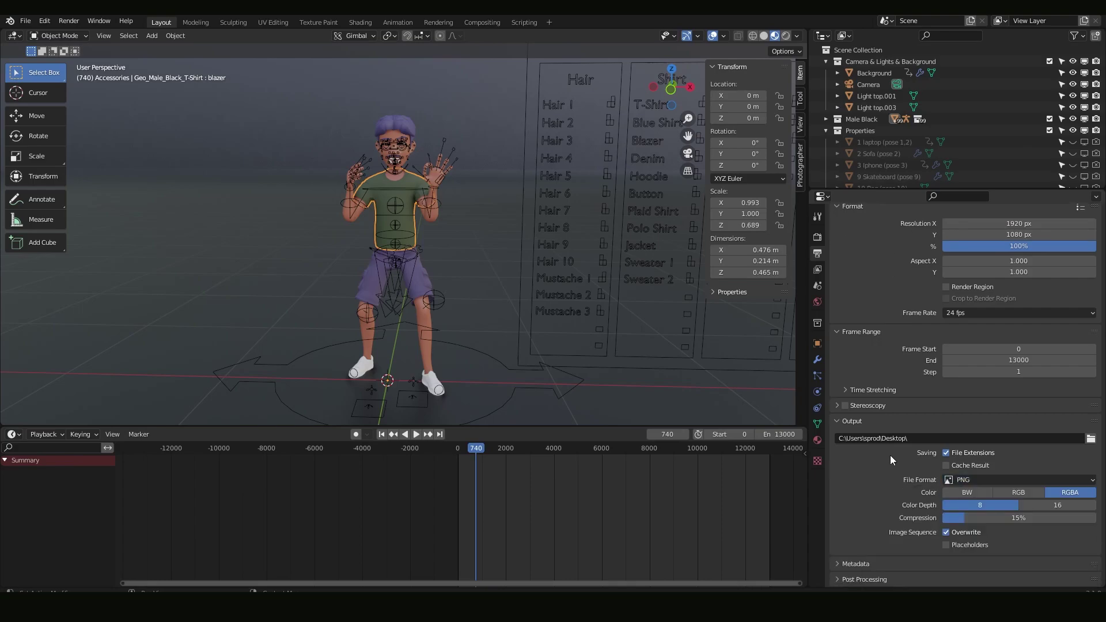
pyautogui.click(982, 480)
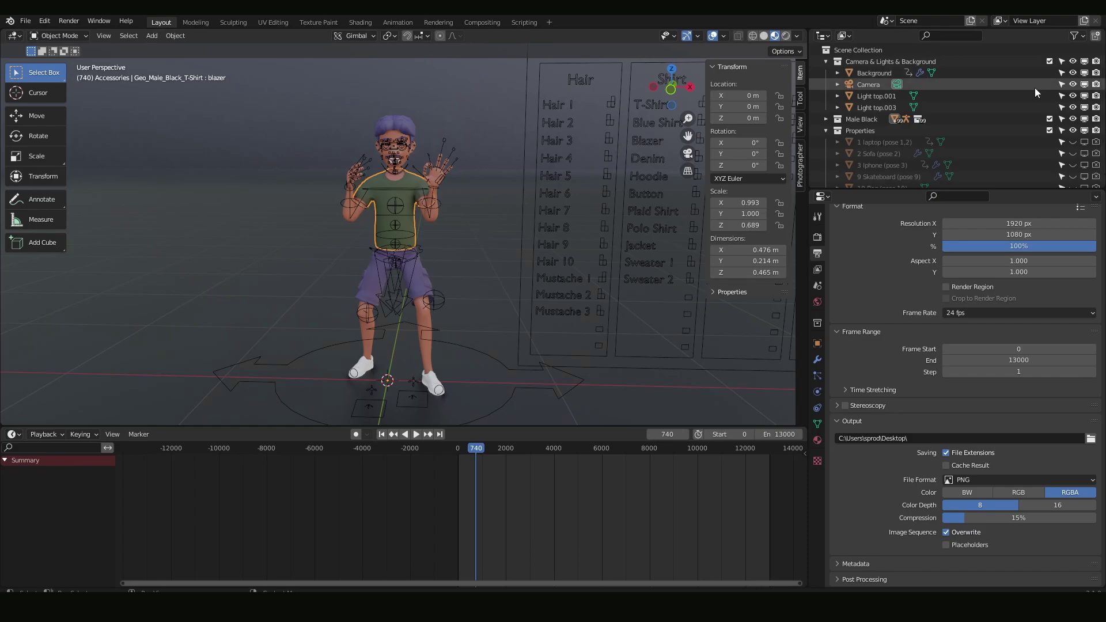
# Step: Hide the Background object and display the Film settings for transparent rendering
pyautogui.click(1073, 73)
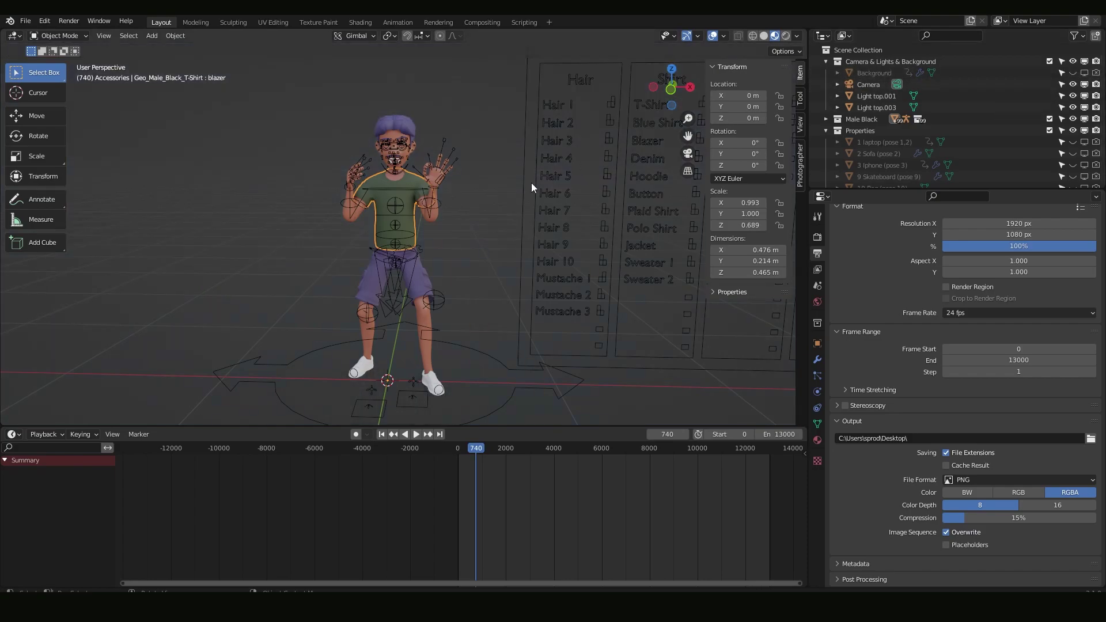
pyautogui.click(817, 237)
pyautogui.click(842, 392)
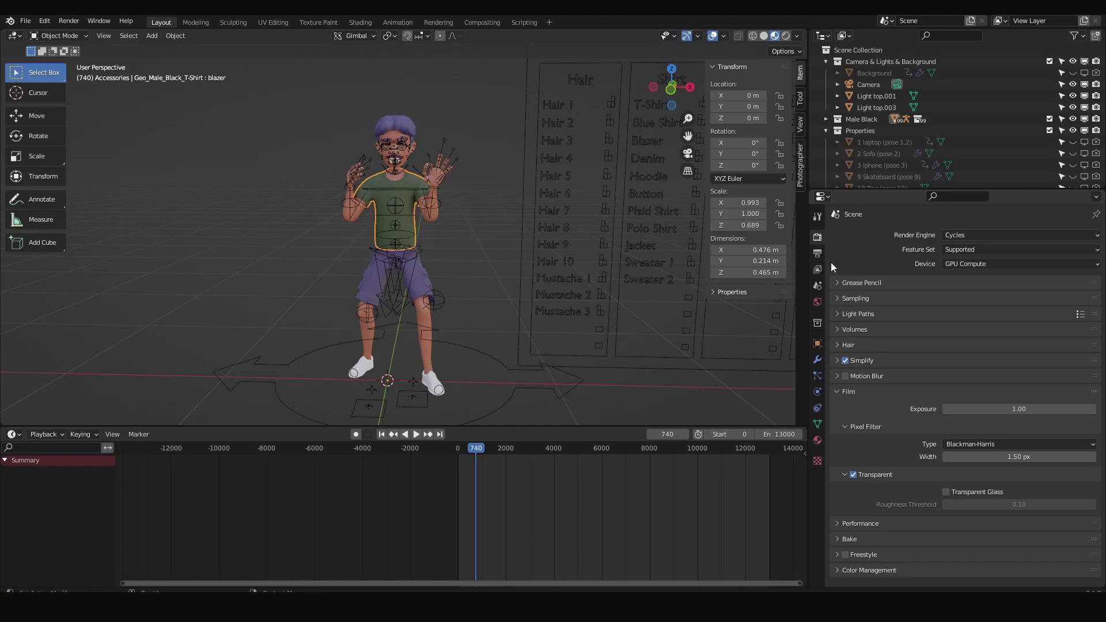
# Step: Render the current frame as a still image
pyautogui.click(69, 21)
pyautogui.click(86, 35)
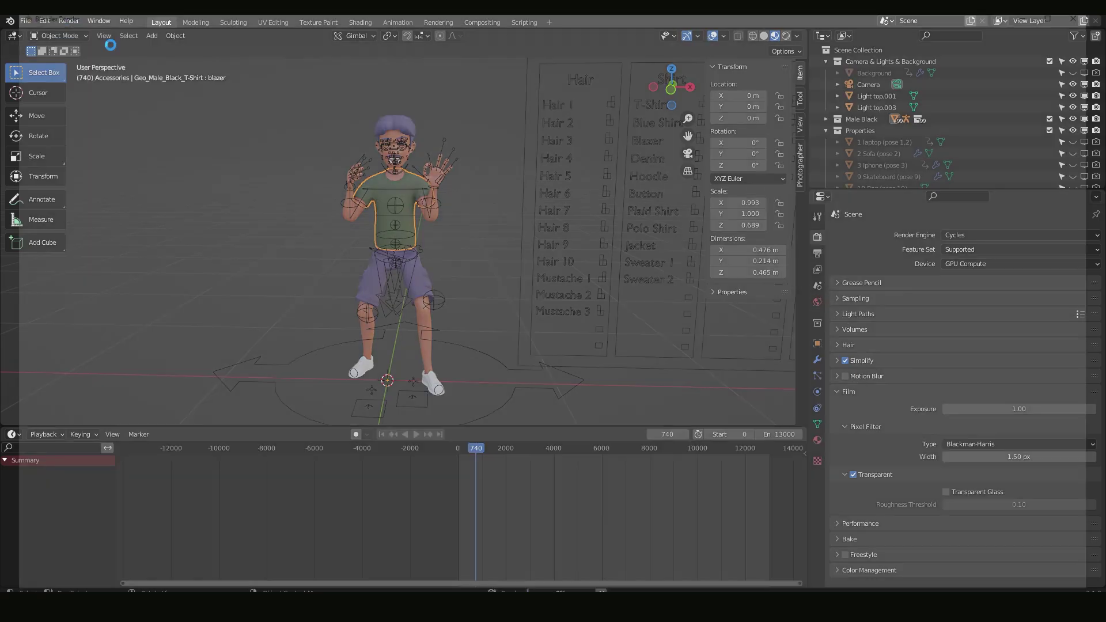
pyautogui.scroll(-1, 380, 203)
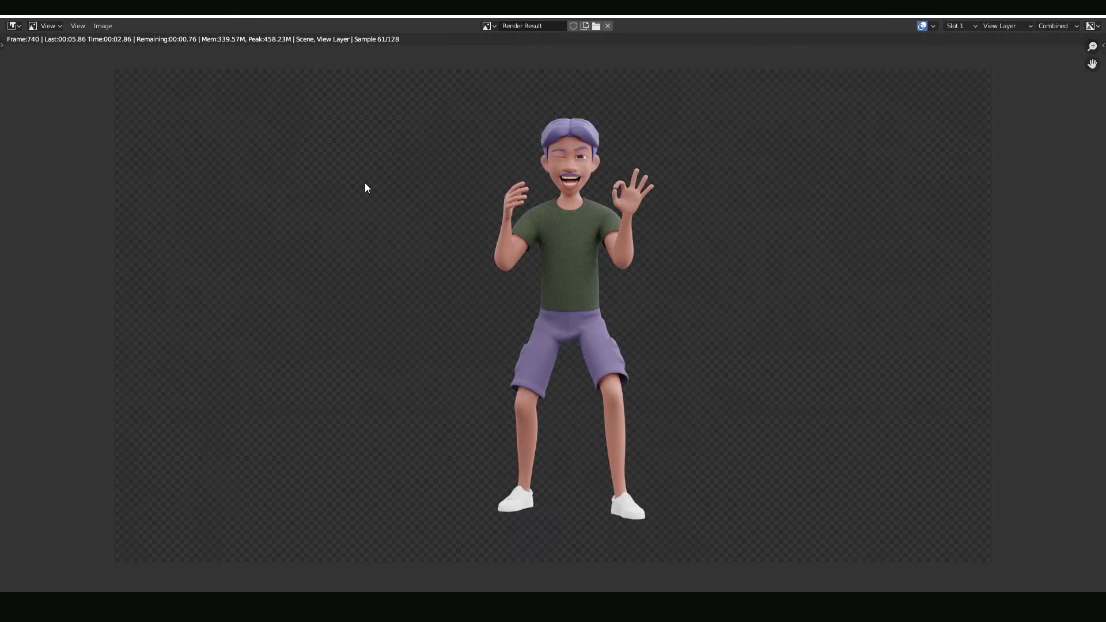
# Step: Save the rendered image as untitled.png in PNG format with RGBA color, and close the render view
pyautogui.click(103, 26)
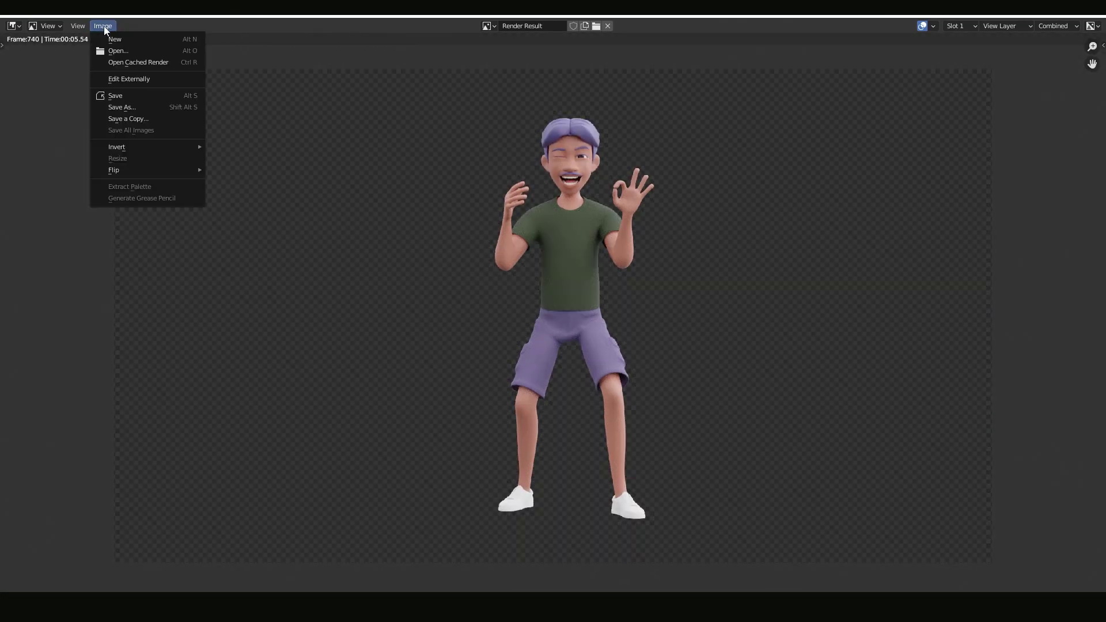
pyautogui.click(144, 108)
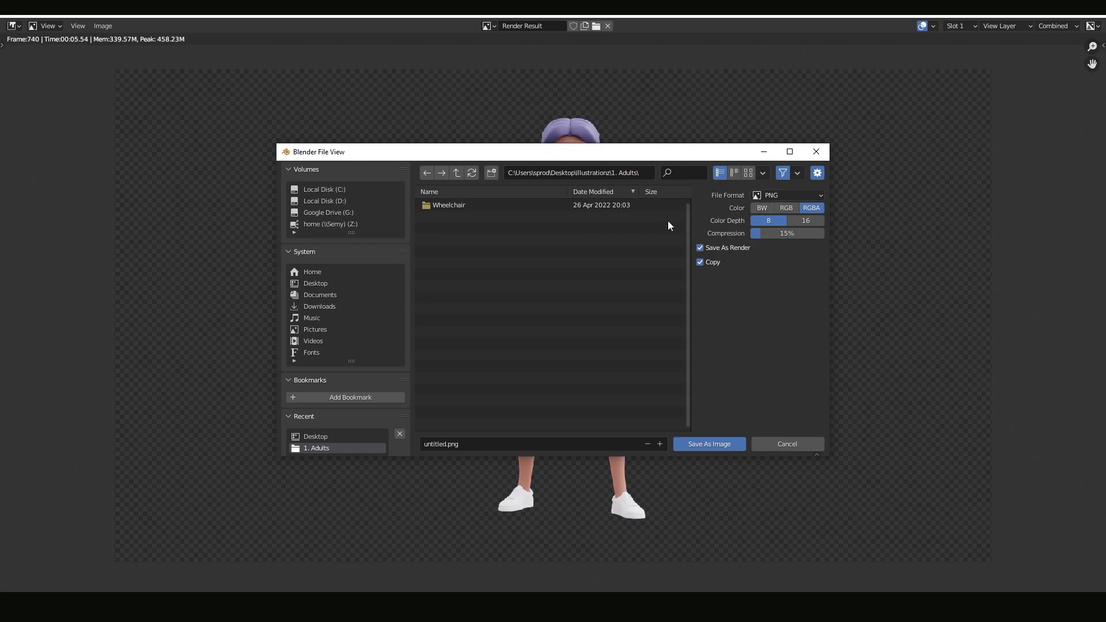
pyautogui.click(784, 196)
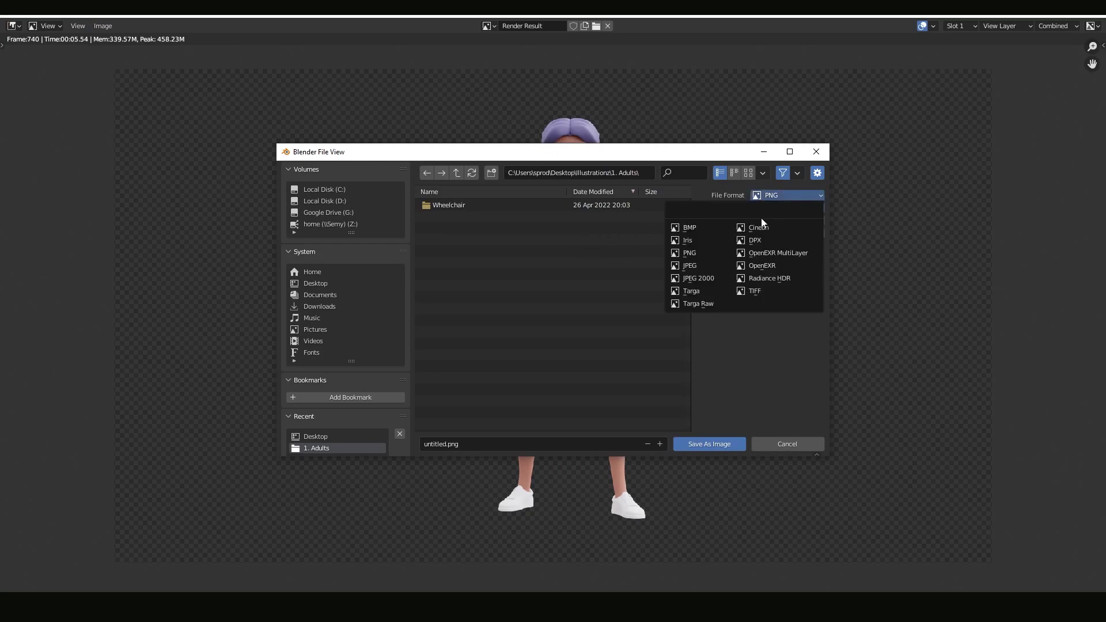
pyautogui.click(720, 328)
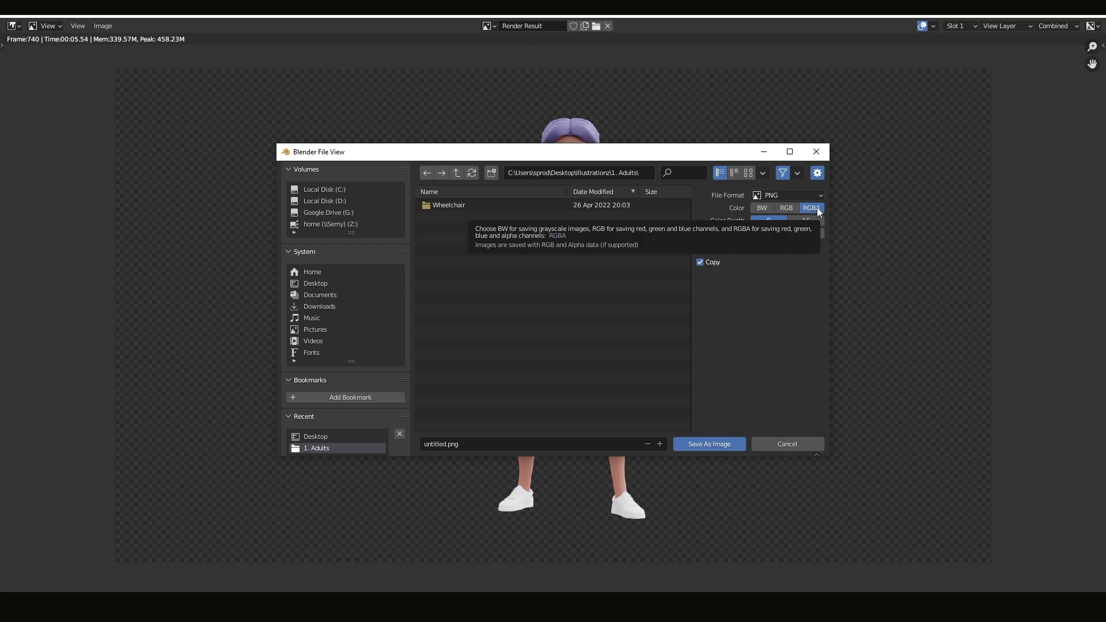
pyautogui.click(716, 451)
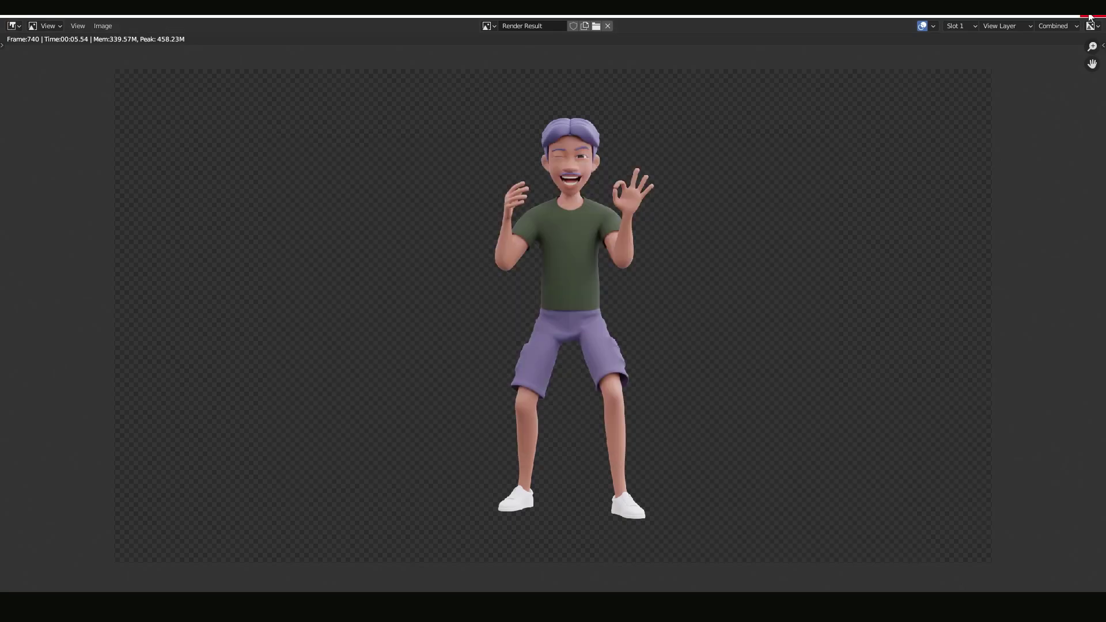
pyautogui.press('Escape')
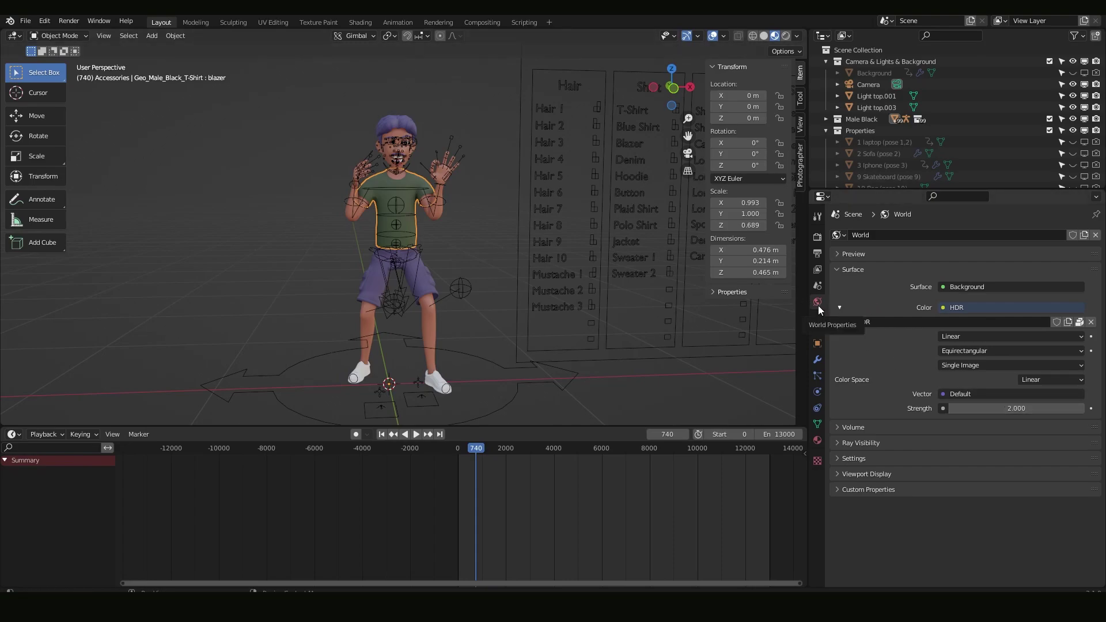
# Step: Try the World background lighting at strength 1, followed by strength 5
pyautogui.click(982, 408)
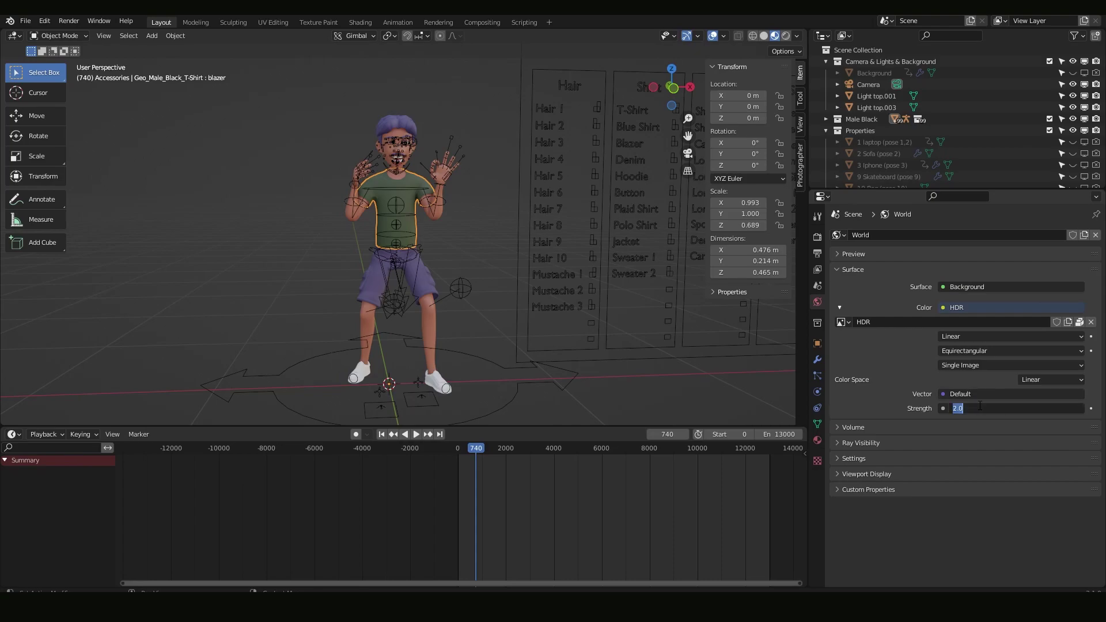
pyautogui.write('1')
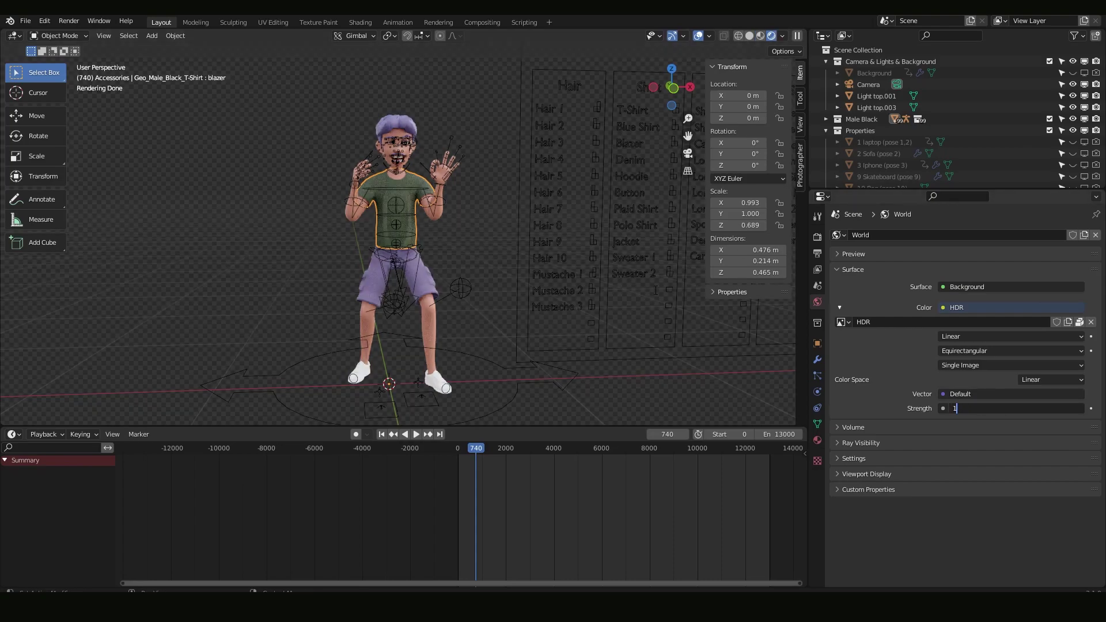
pyautogui.press('Return')
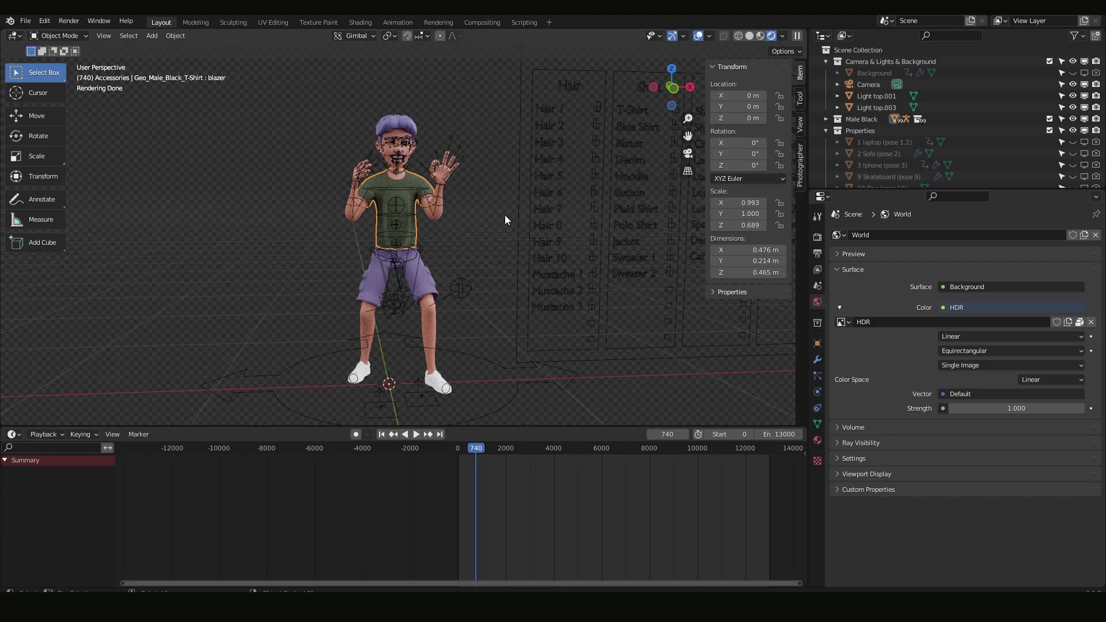
pyautogui.click(998, 407)
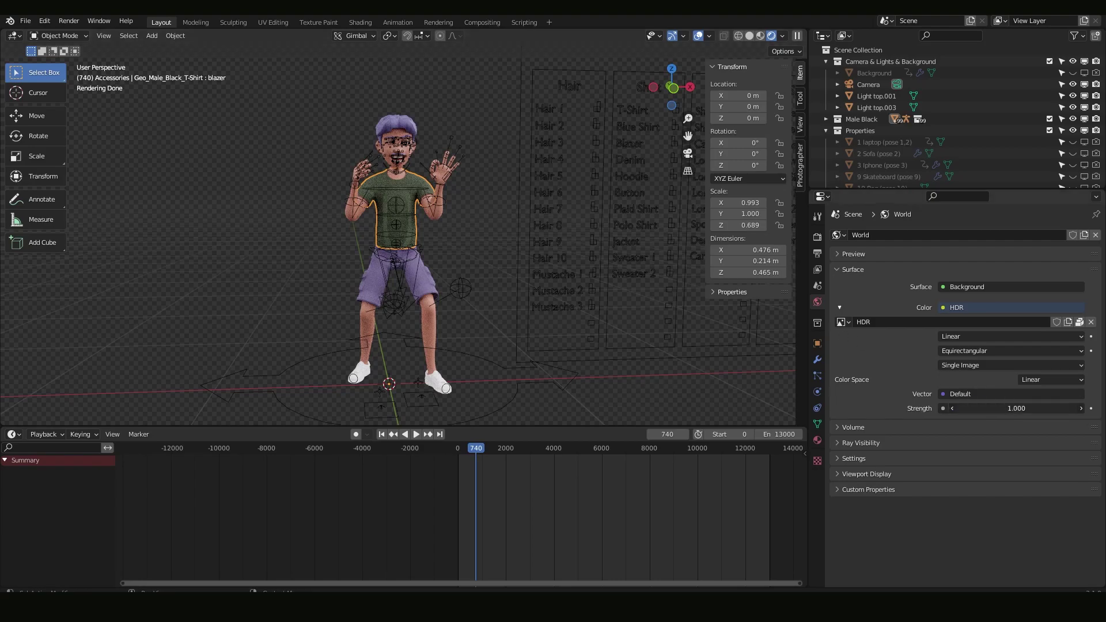
pyautogui.write('5')
pyautogui.press('Return')
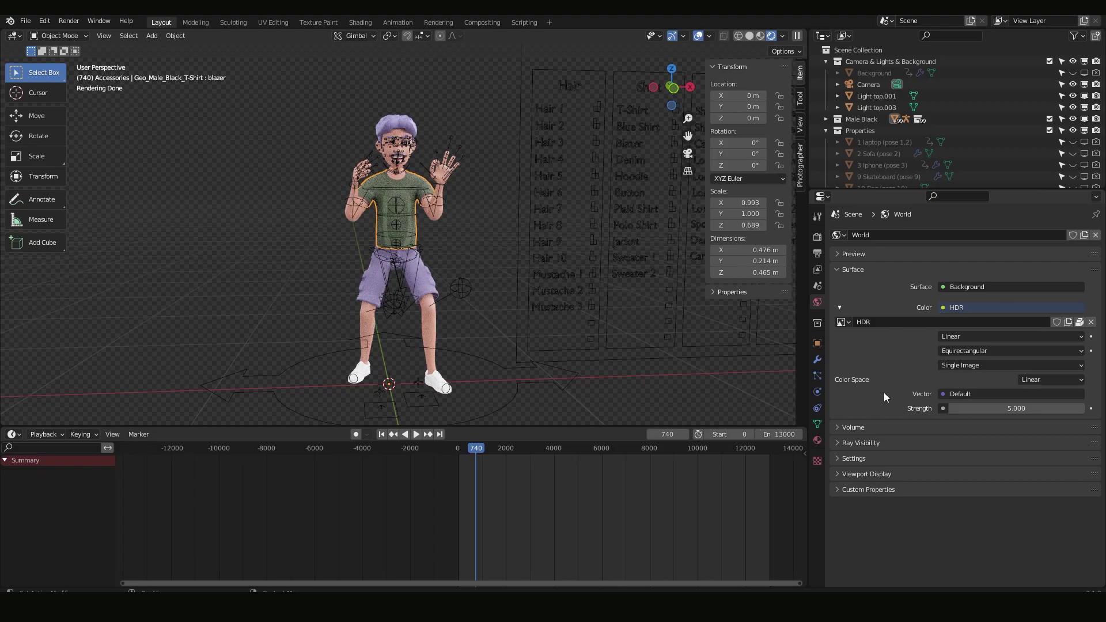
# Step: Set the World background lighting strength to 1
pyautogui.click(1021, 411)
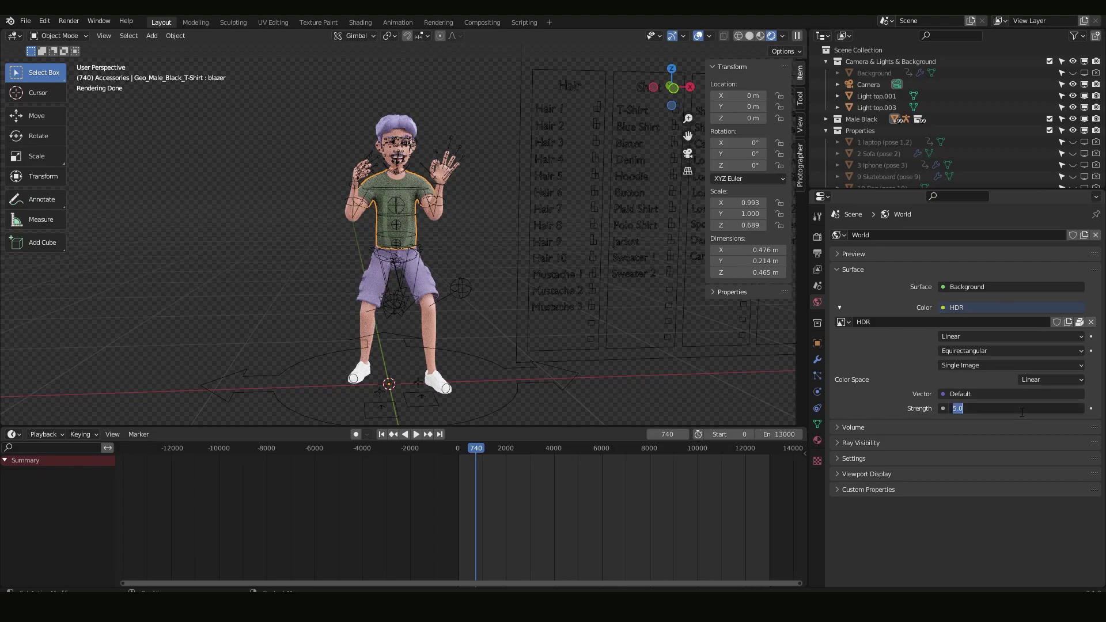
pyautogui.write('1')
pyautogui.press('Return')
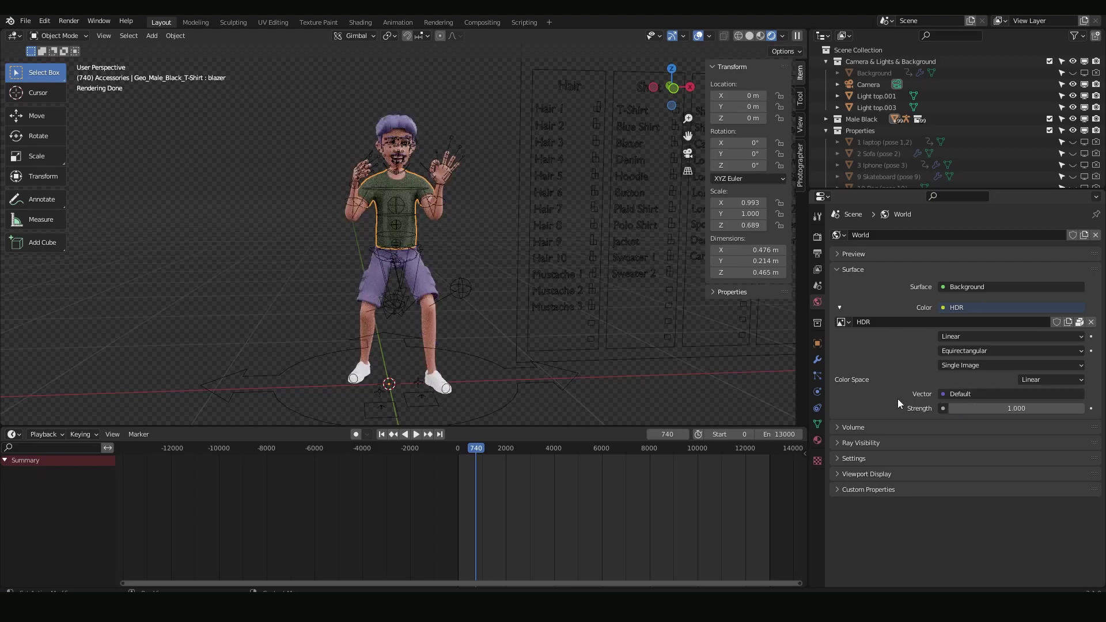
# Step: Try a World background strength of 0.5, inspect the character's lighting up close, and undo the change
pyautogui.click(1013, 410)
pyautogui.write('0')
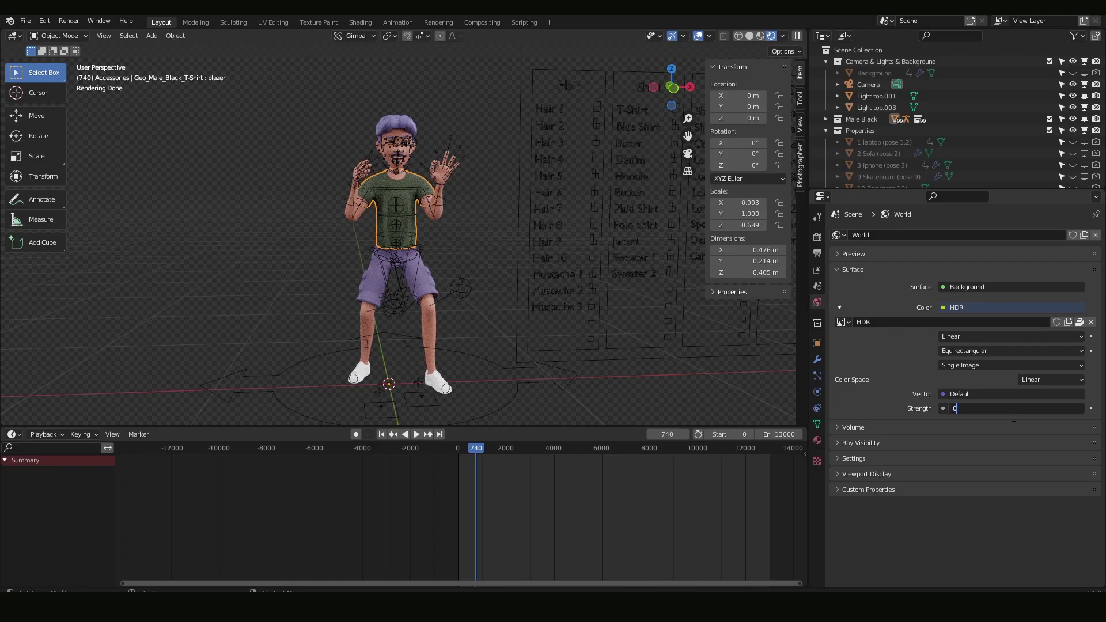
pyautogui.write('.5')
pyautogui.press('Return')
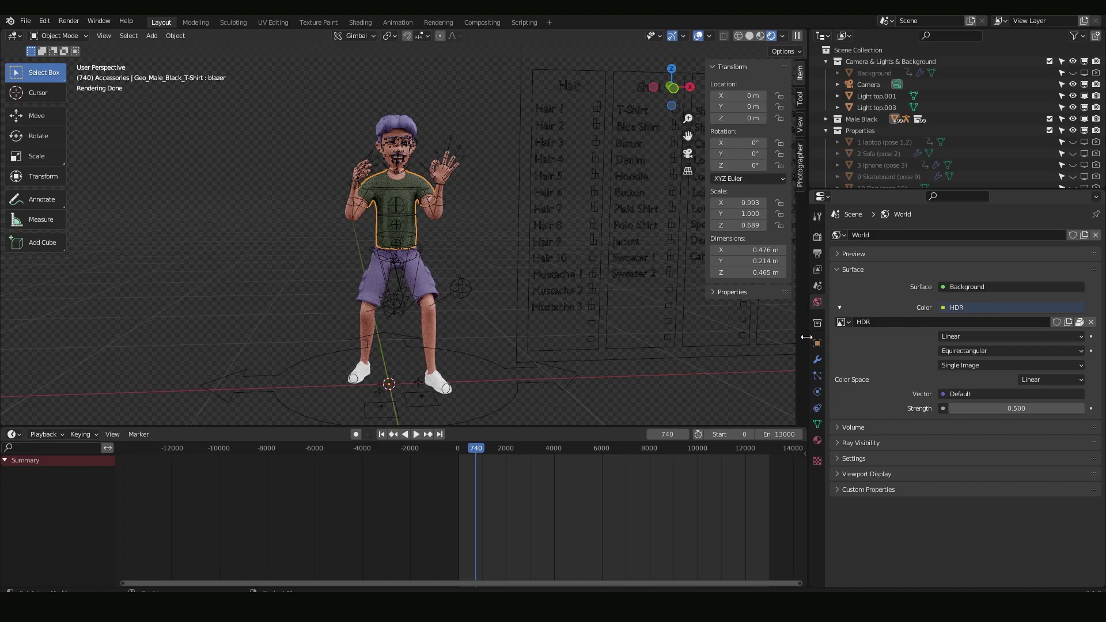
pyautogui.scroll(5, 377, 153)
pyautogui.hotkey('ctrl', 'z')
pyautogui.scroll(-3, 403, 190)
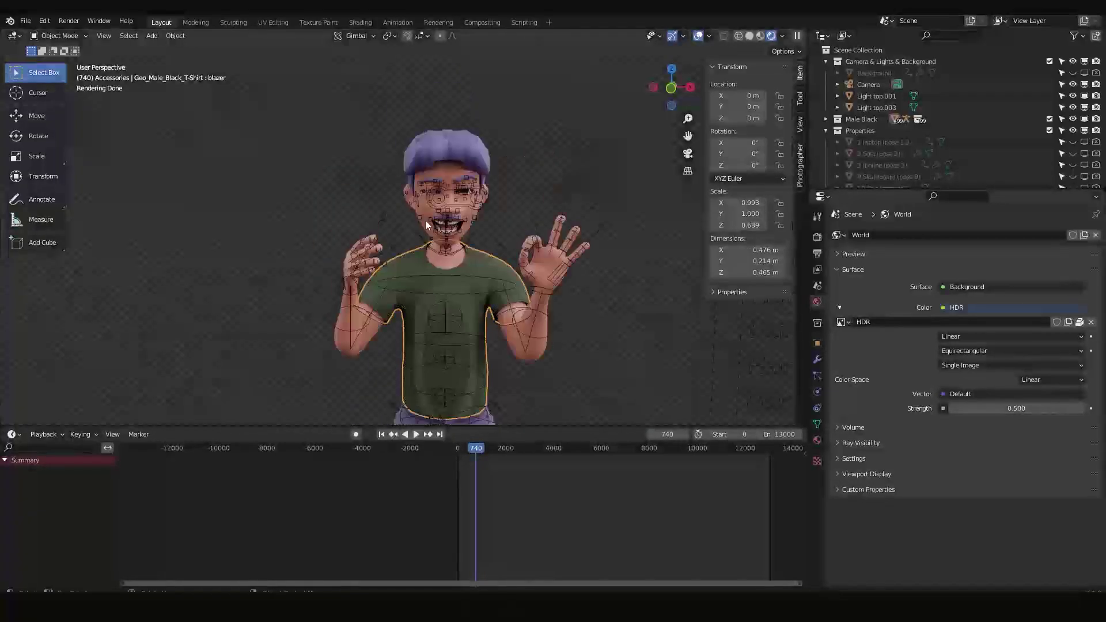
pyautogui.scroll(6, 425, 220)
pyautogui.scroll(-6, 463, 148)
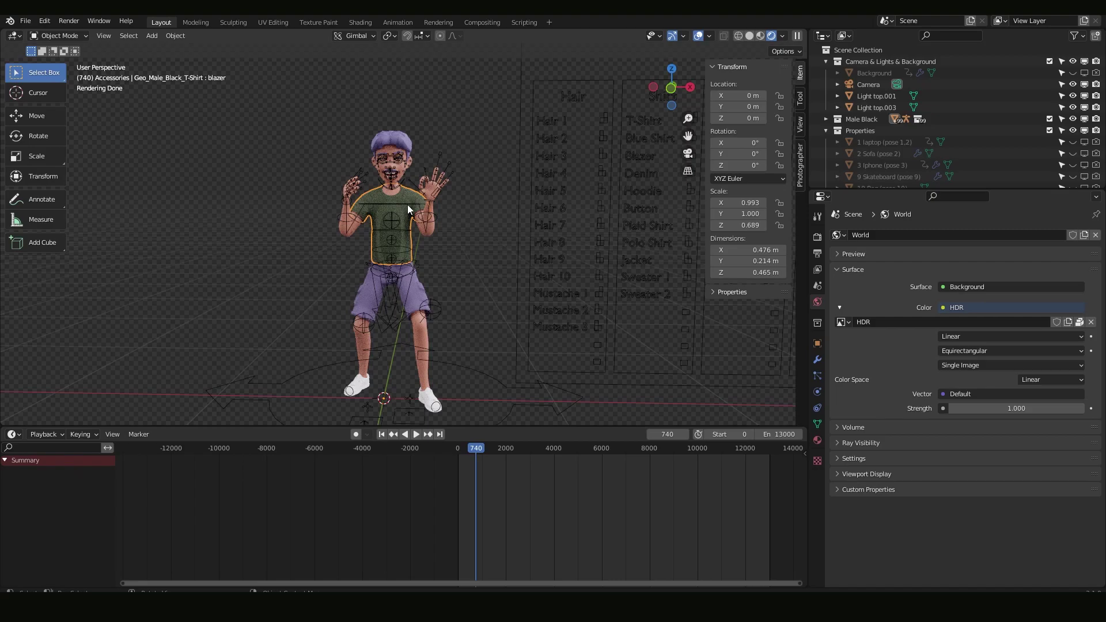
# Step: Select the character's body mesh and change the base color of its mat_male_black_body material to blue
pyautogui.scroll(5, 406, 205)
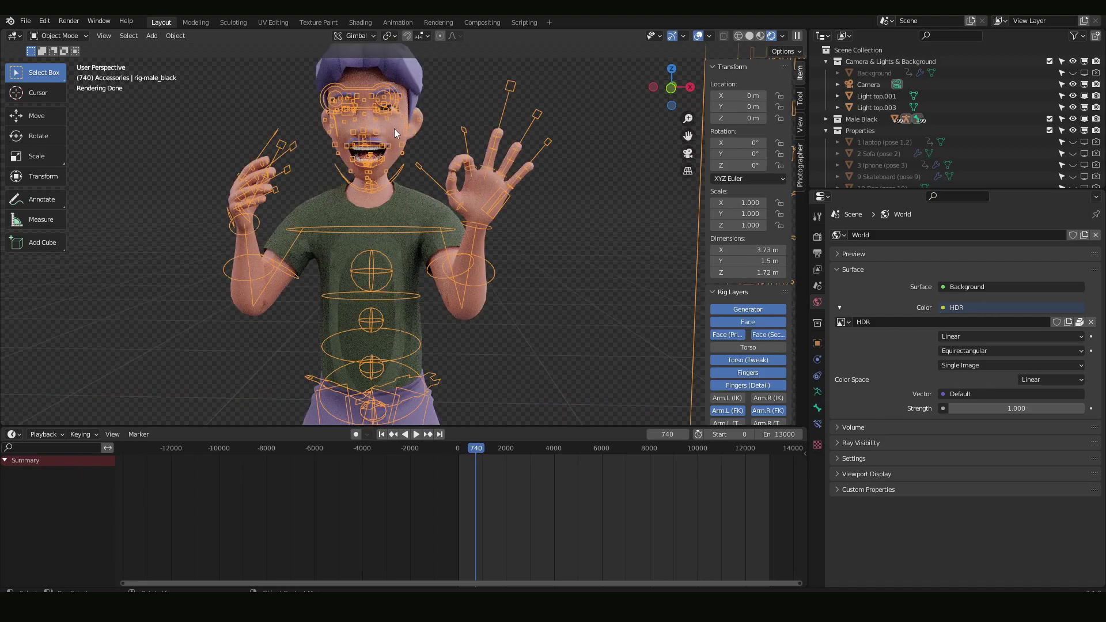
pyautogui.click(394, 129)
pyautogui.click(816, 440)
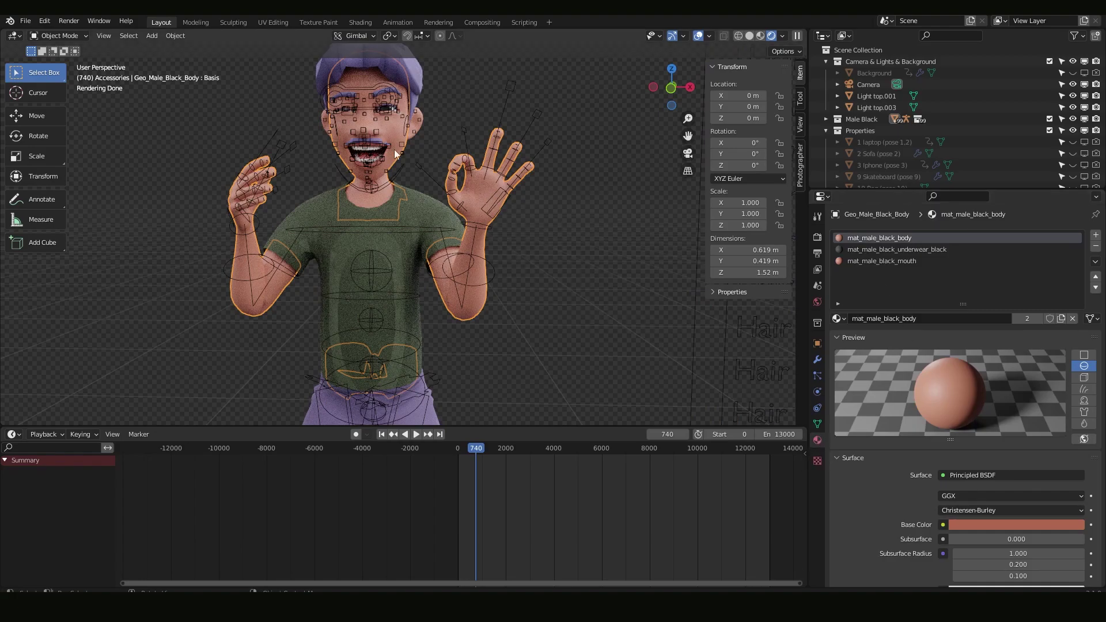
pyautogui.hotkey('alt', 'a')
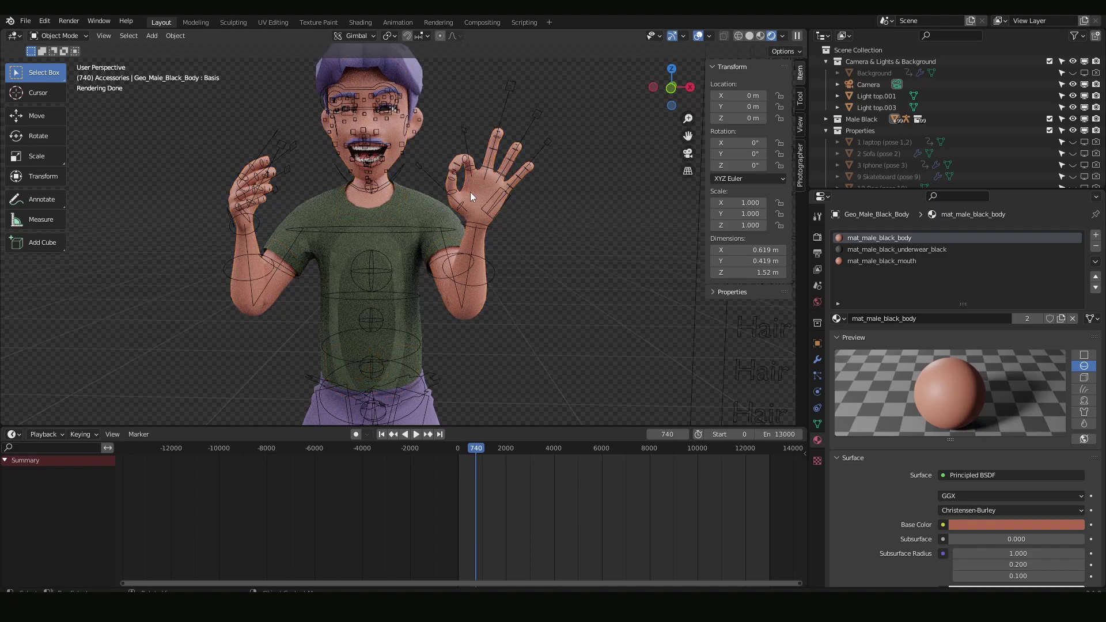
pyautogui.click(471, 197)
pyautogui.click(994, 521)
pyautogui.click(1039, 378)
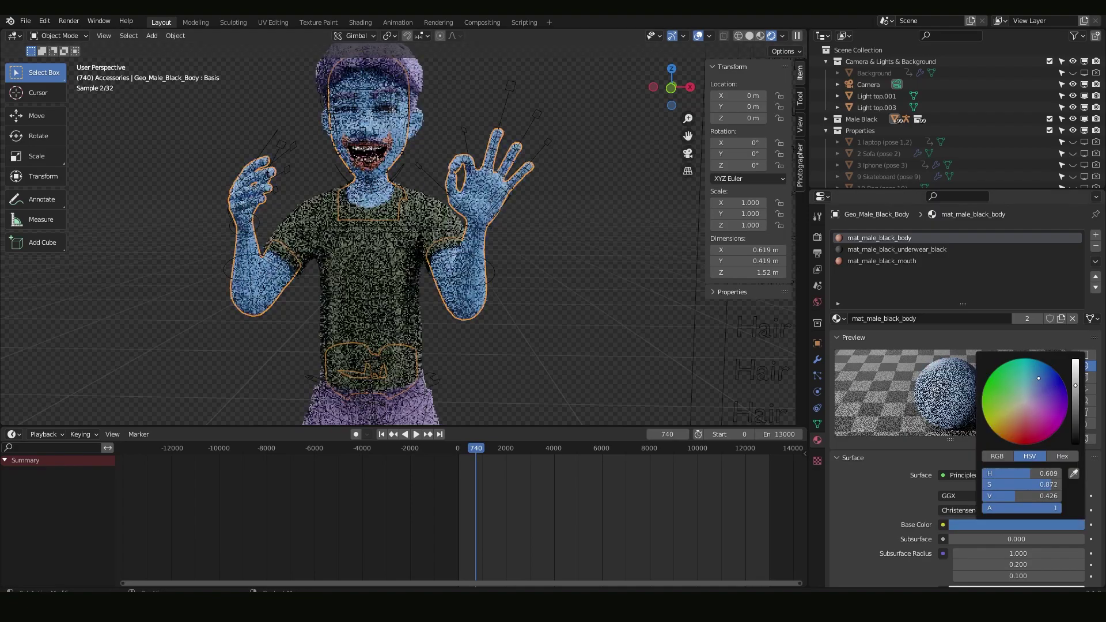
pyautogui.scroll(-6, 408, 283)
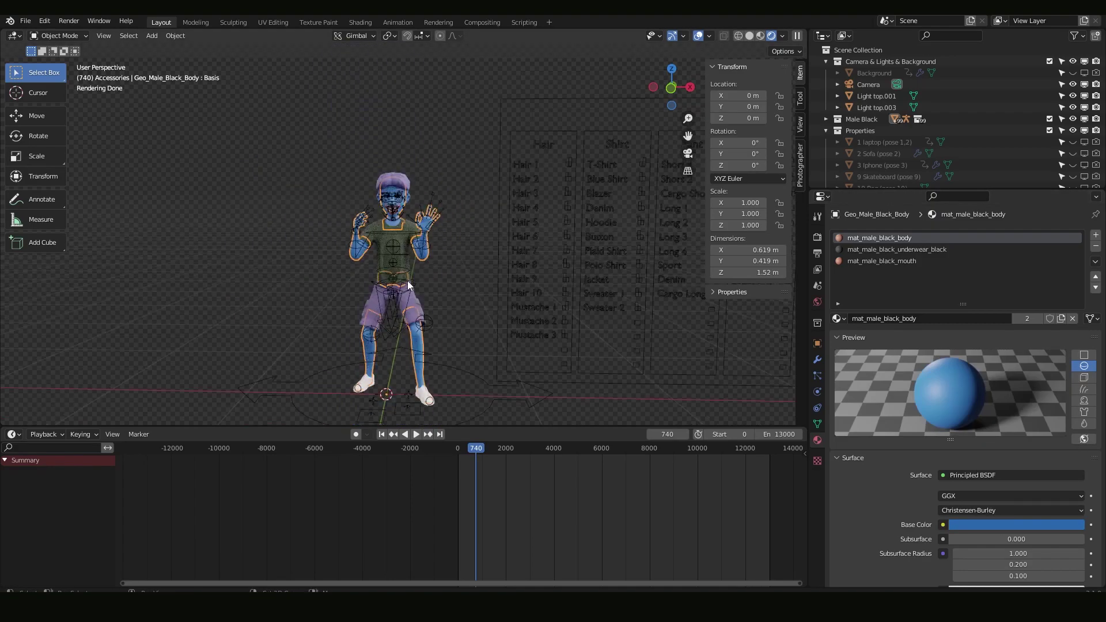
pyautogui.scroll(5, 407, 284)
pyautogui.moveTo(408, 284); pyautogui.dragTo(412, 249, button='middle')
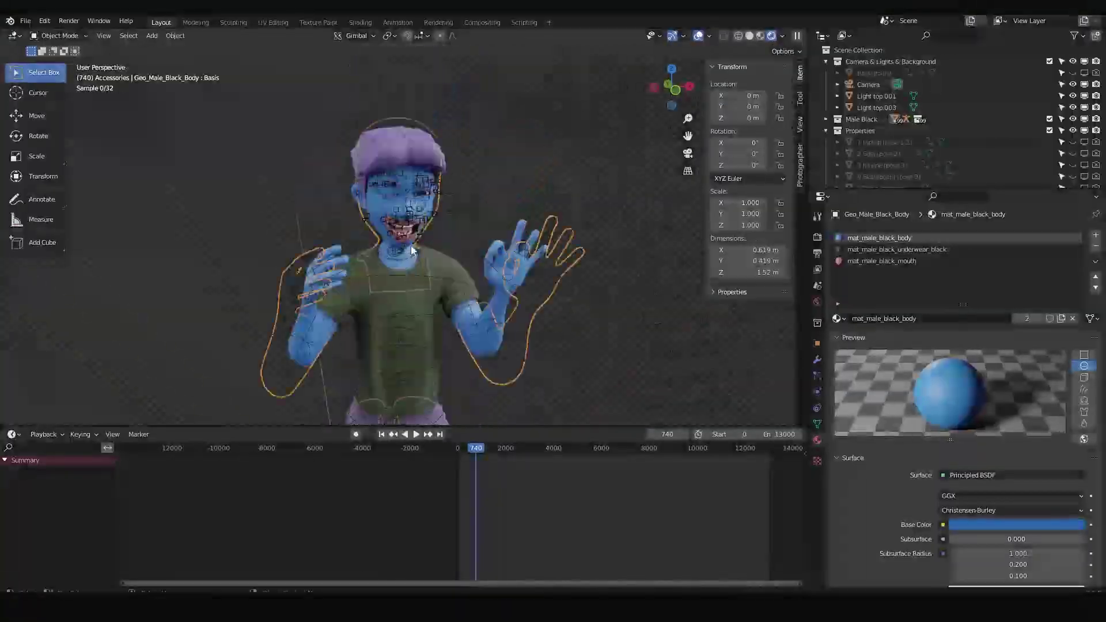
# Step: Unpack the mat_male_black_mouth material's base color image, using the file from the current directory (create when necessary)
pyautogui.scroll(5, 413, 250)
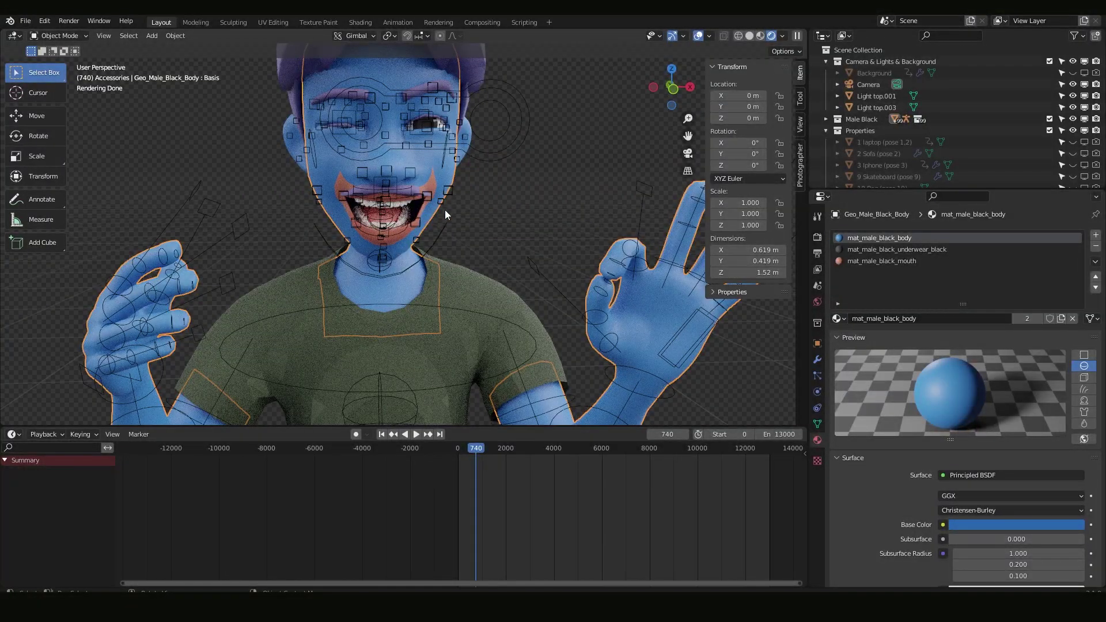
pyautogui.click(887, 261)
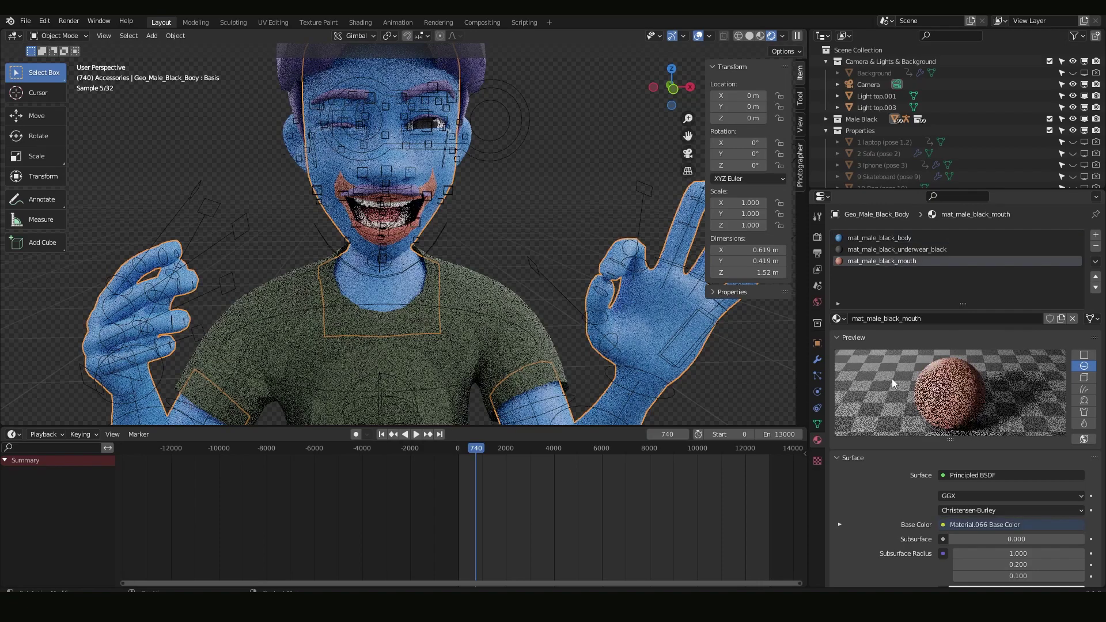
pyautogui.scroll(-4, 900, 471)
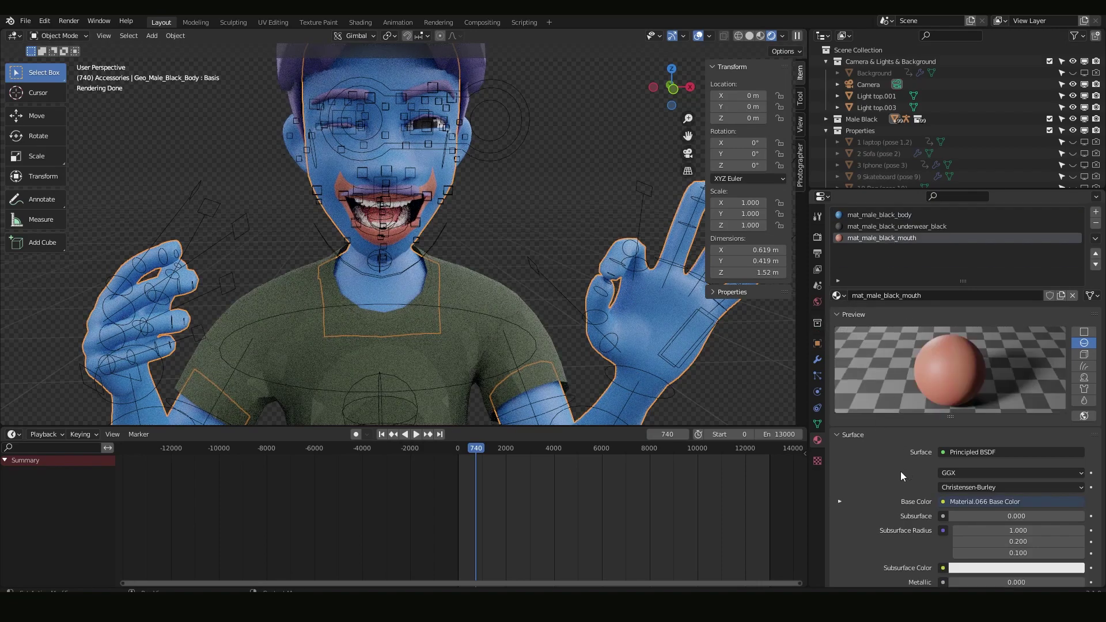
pyautogui.click(839, 434)
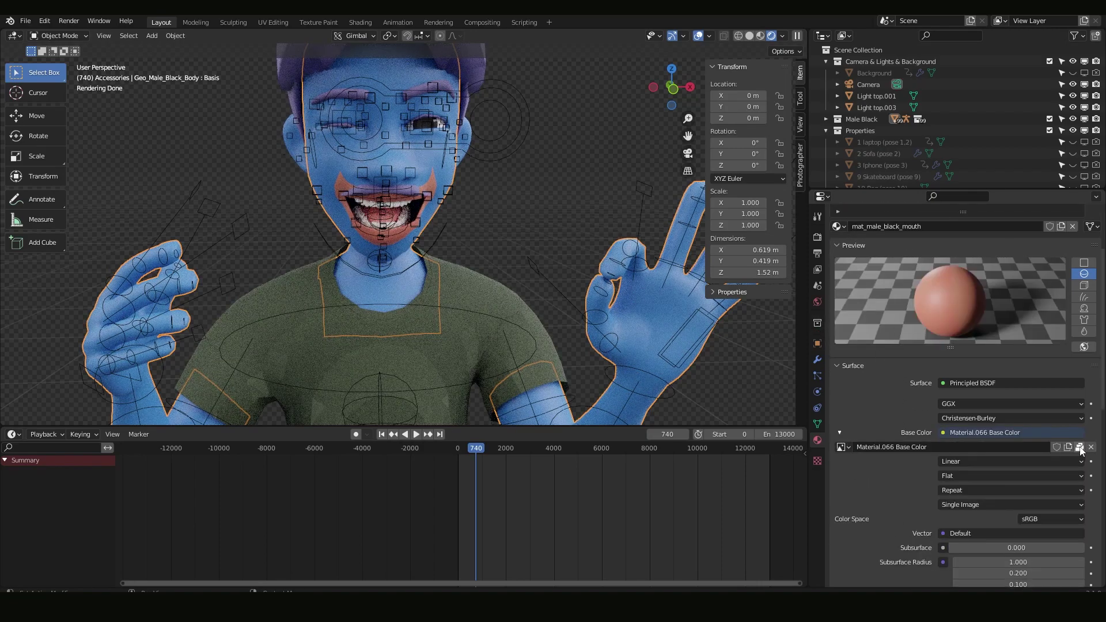
pyautogui.scroll(4, 858, 442)
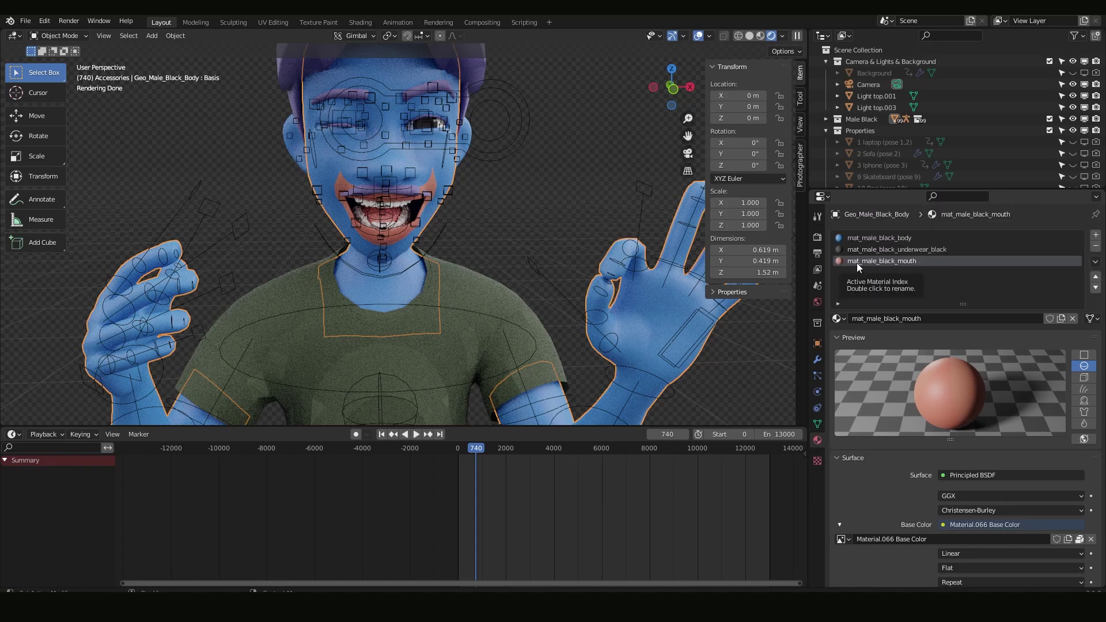
pyautogui.scroll(-5, 910, 264)
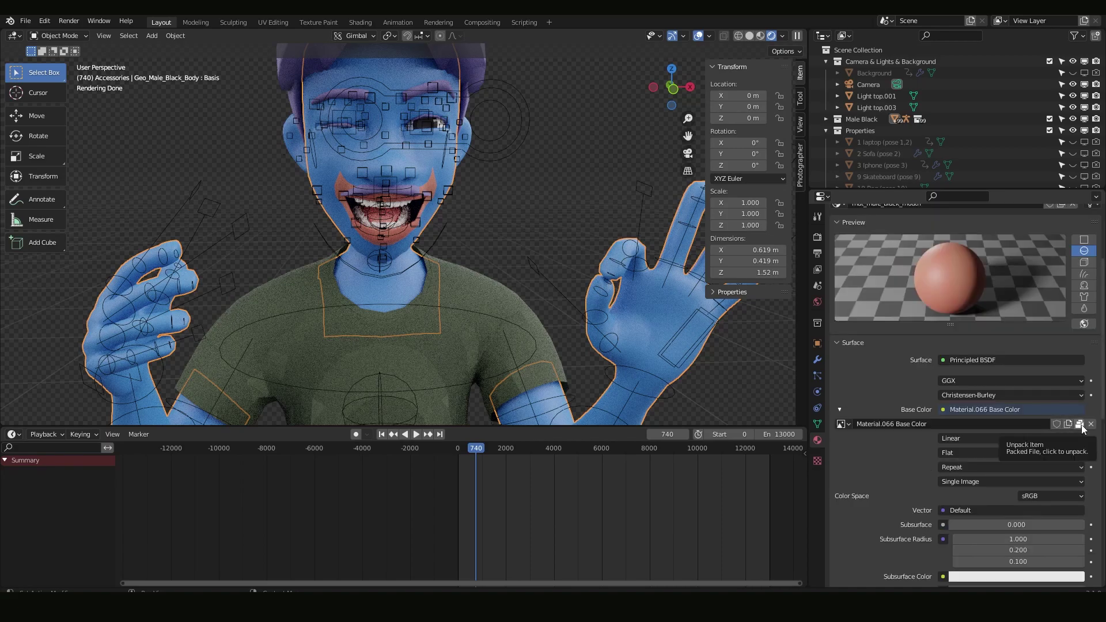
pyautogui.click(1079, 424)
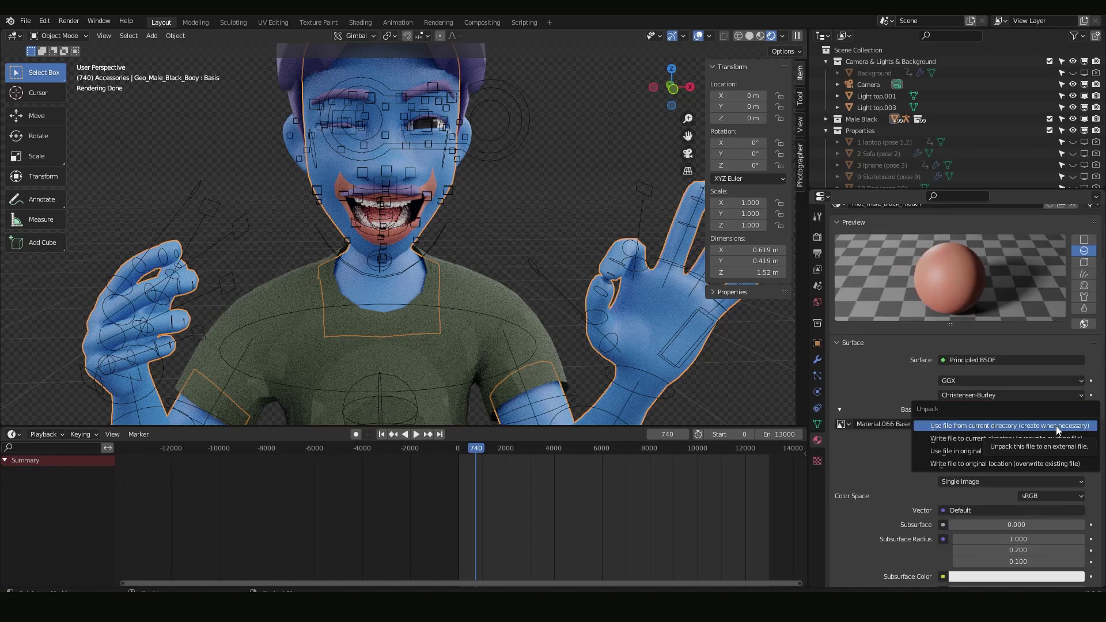
pyautogui.click(1056, 426)
# Step: Switch to File Explorer and open Material.066 Base Color from the textures folder in Photoshop
pyautogui.hotkey('alt', 'Tab')
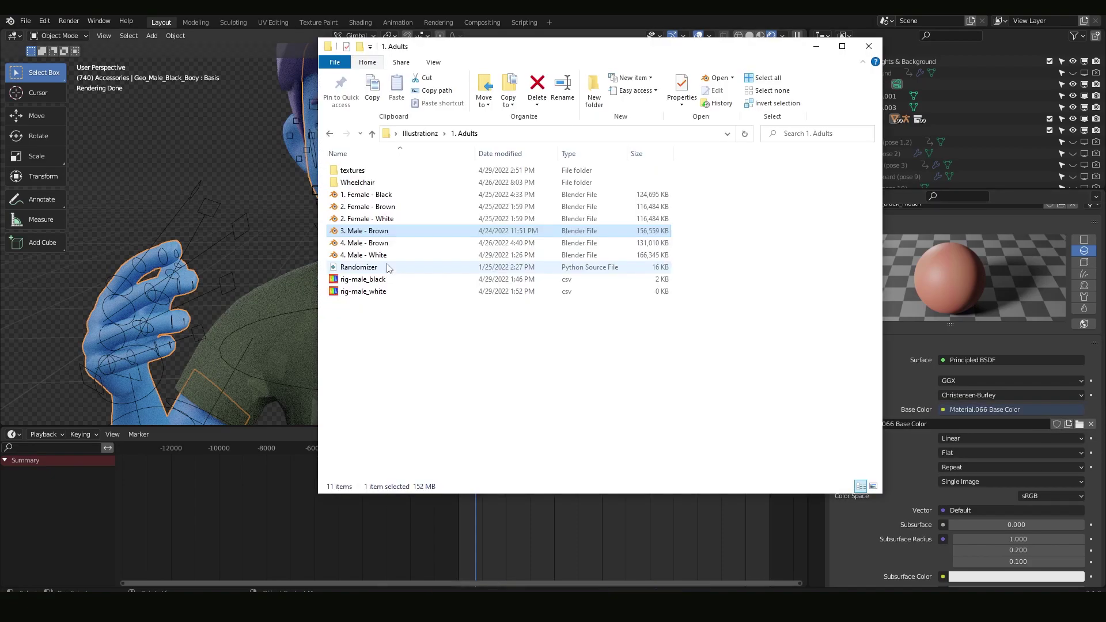
pyautogui.click(360, 172)
pyautogui.doubleClick(360, 171)
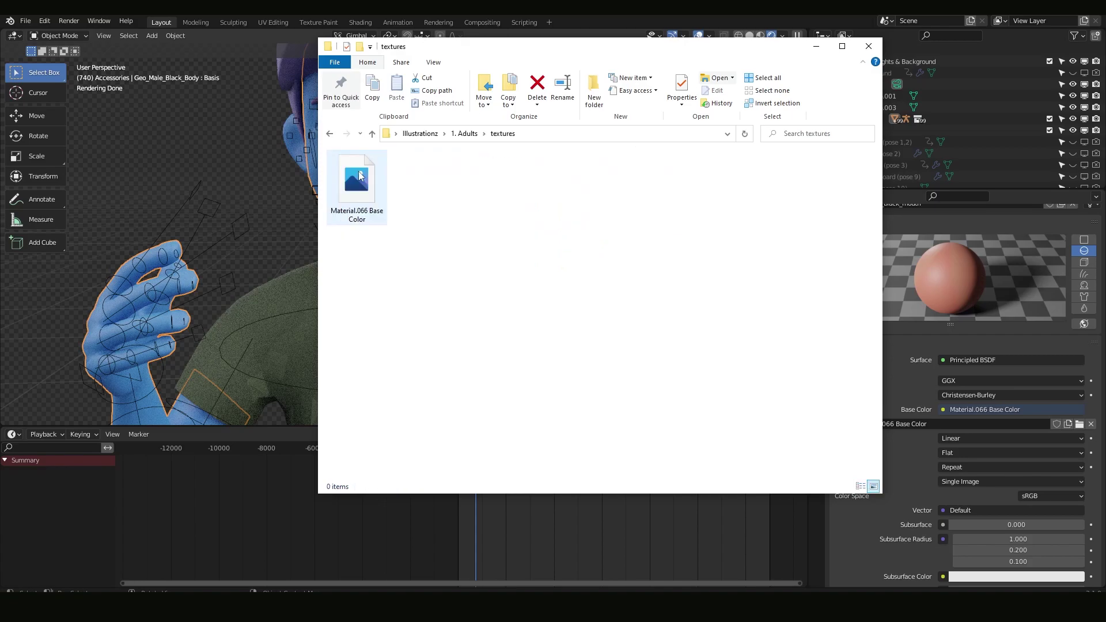
pyautogui.click(361, 174)
pyautogui.hotkey('alt', 'Left')
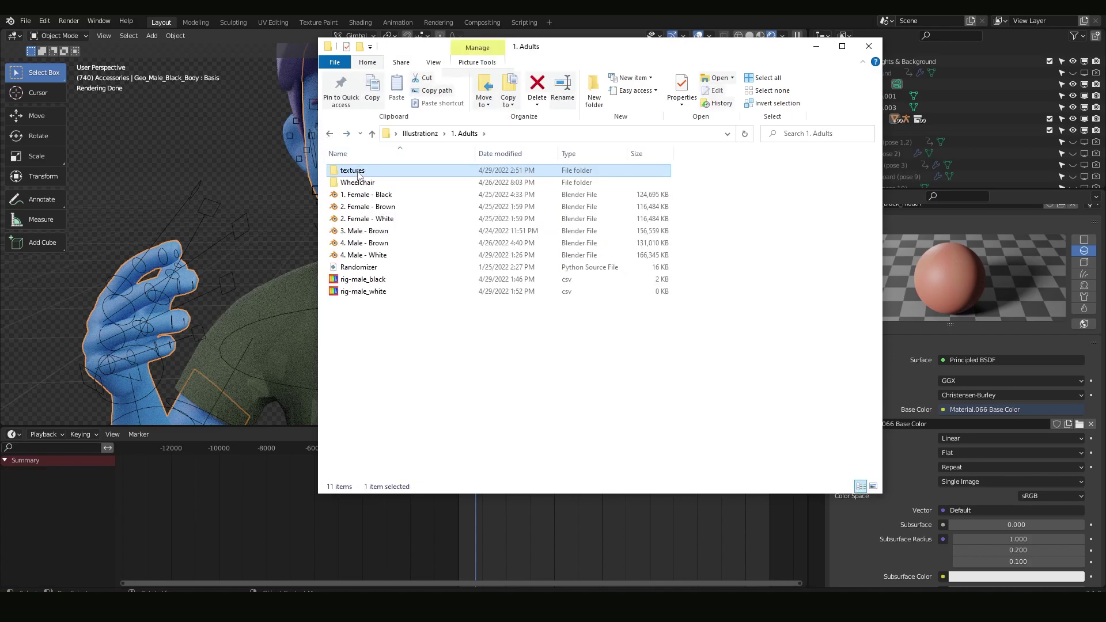
pyautogui.doubleClick(361, 174)
pyautogui.click(361, 174)
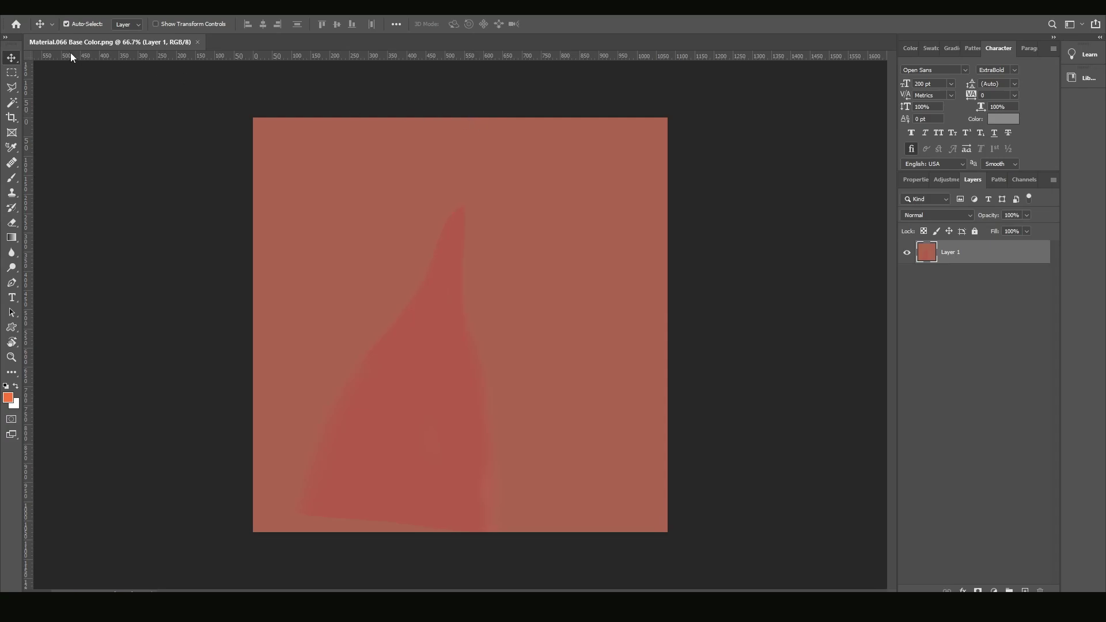
# Step: Recolor the mouth texture to blue with a Hue/Saturation adjustment, setting the hue to -152
pyautogui.click(65, 8)
pyautogui.moveTo(92, 36)
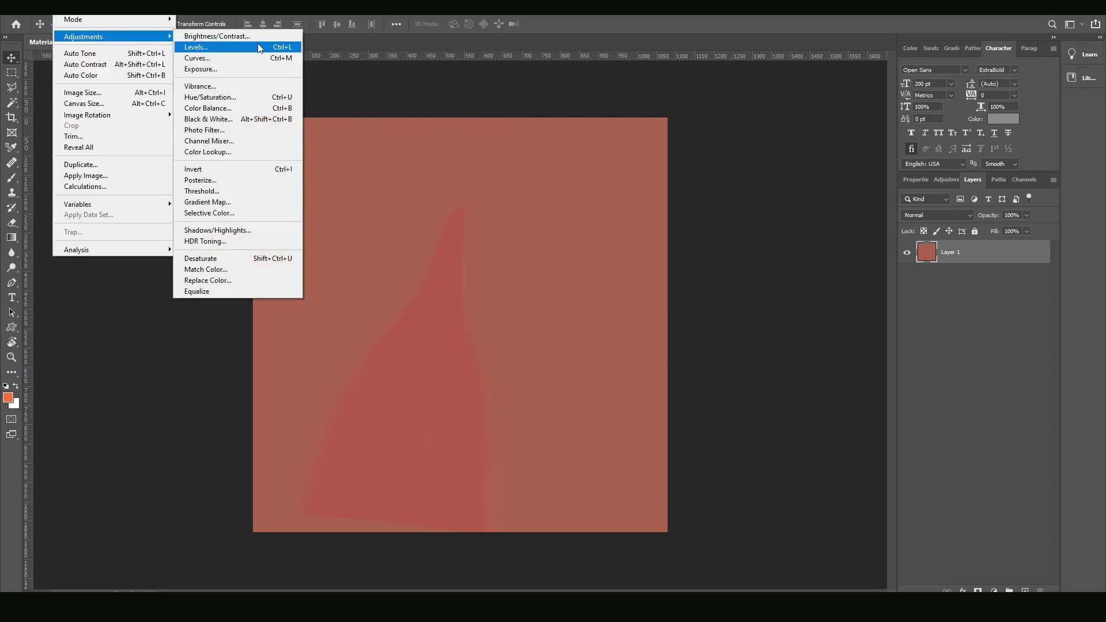
pyautogui.click(256, 99)
pyautogui.moveTo(934, 332); pyautogui.dragTo(890, 332)
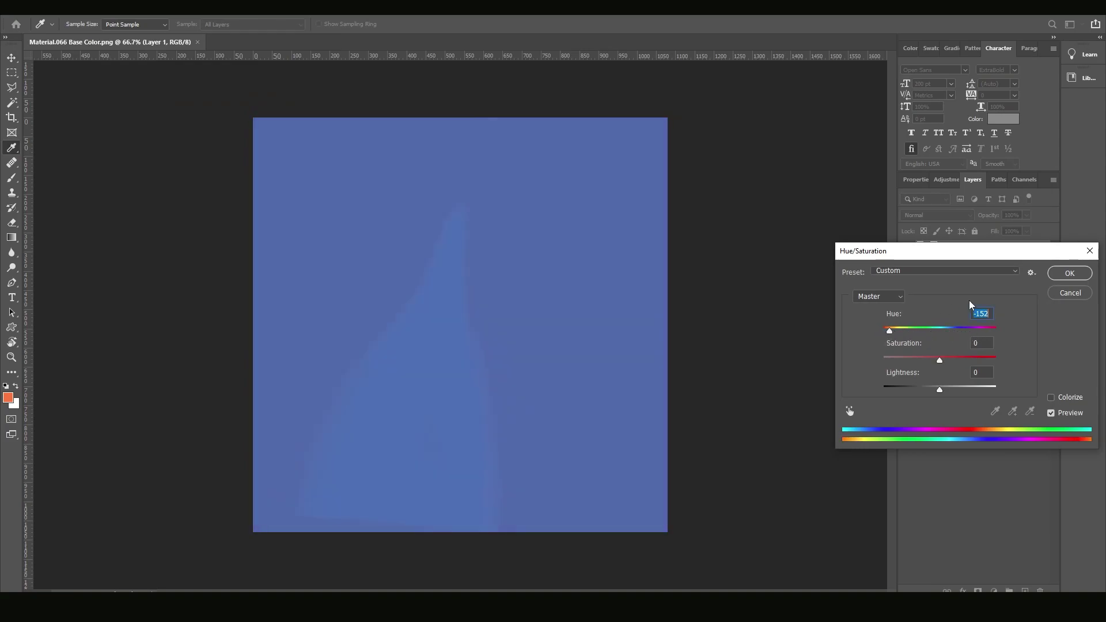
pyautogui.click(1067, 275)
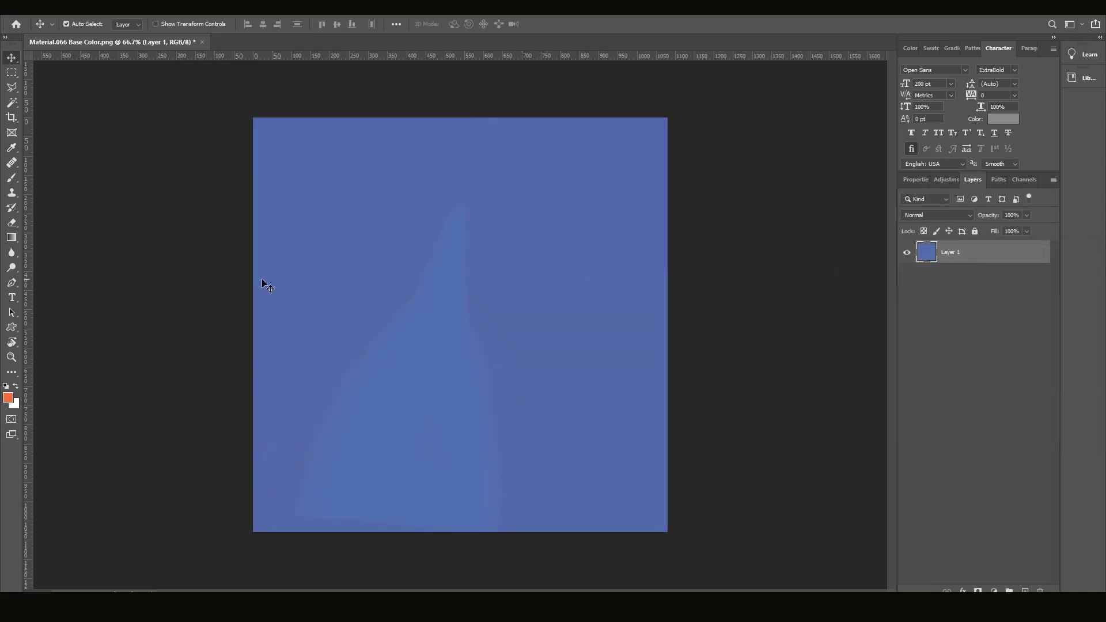
# Step: Sample the texture's blue surrounding area as the foreground color, 4f6aae
pyautogui.click(8, 397)
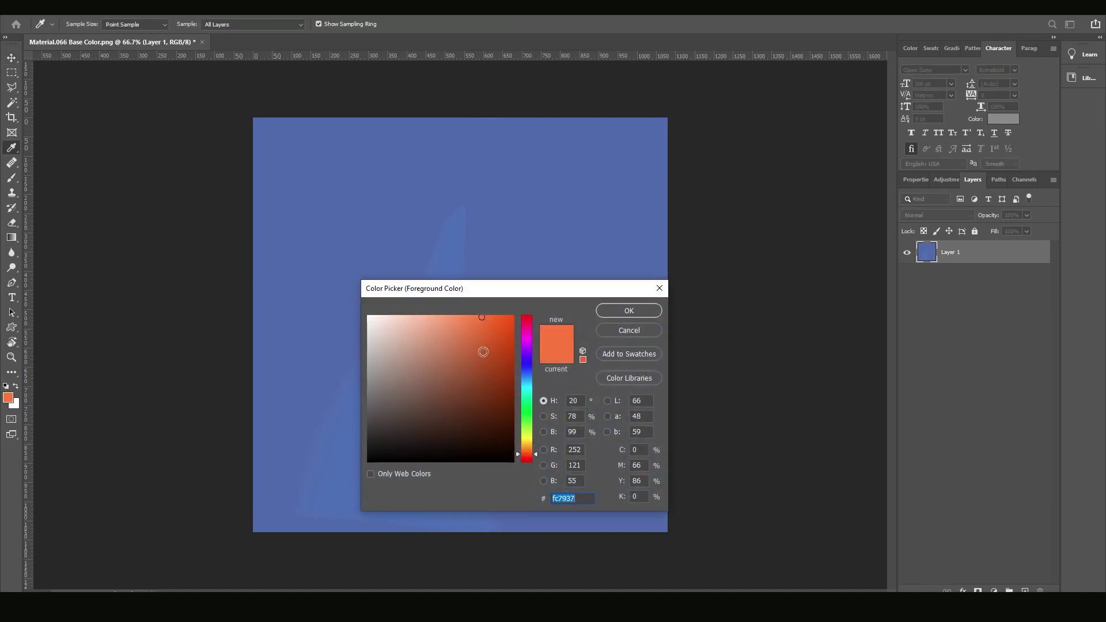
pyautogui.click(354, 248)
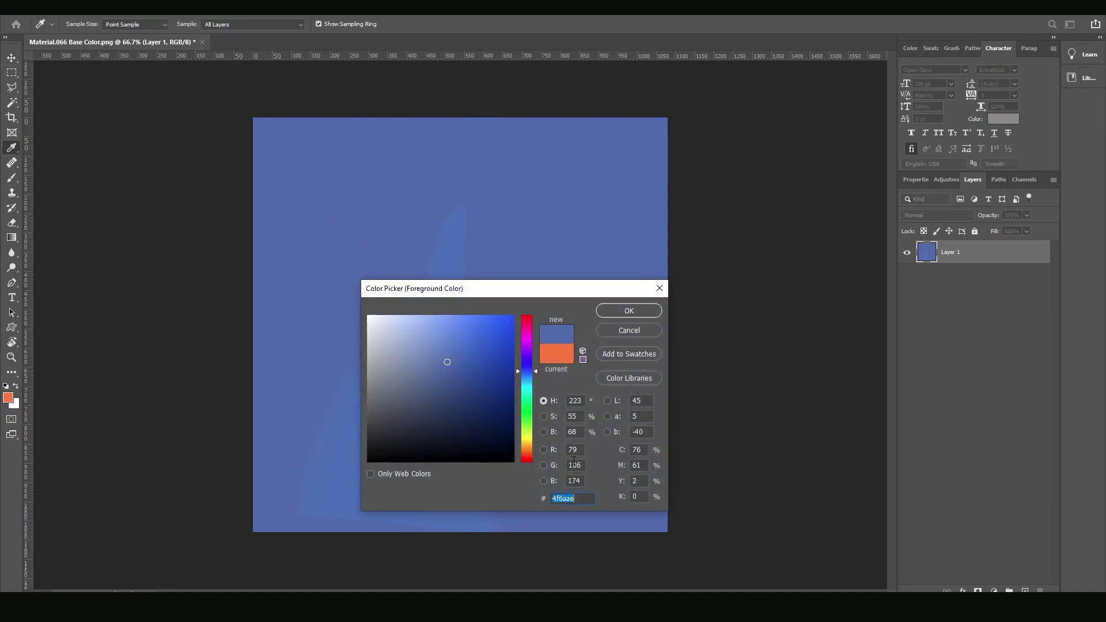
pyautogui.click(614, 310)
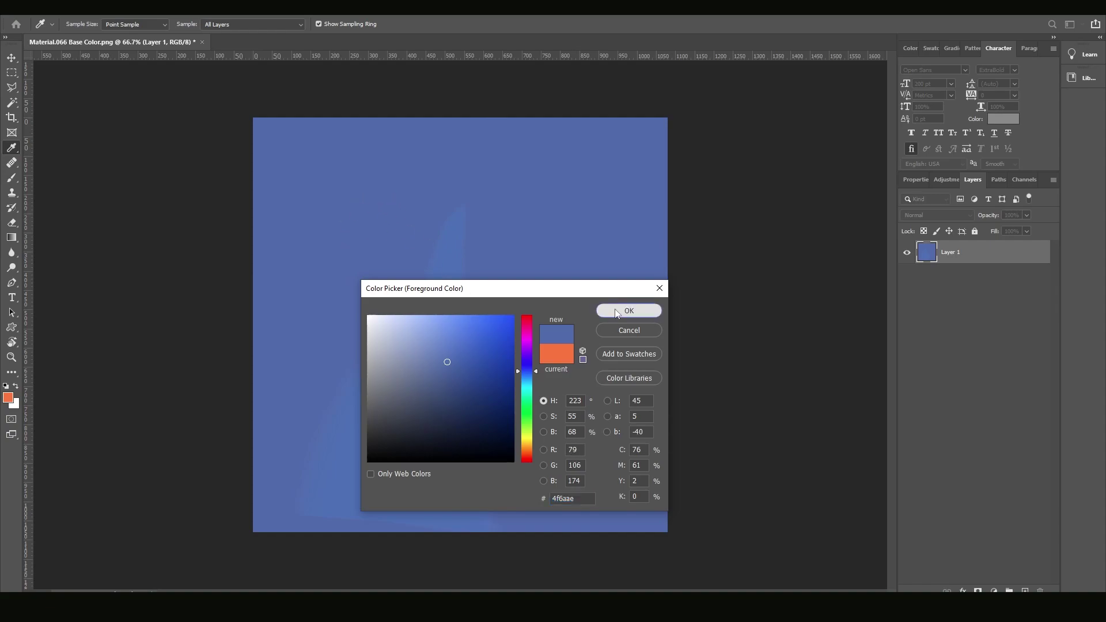
# Step: Save a copy of the recolored mouth texture as a PNG named Material.066 Base Color2 in the textures folder
pyautogui.click(23, 6)
pyautogui.click(71, 145)
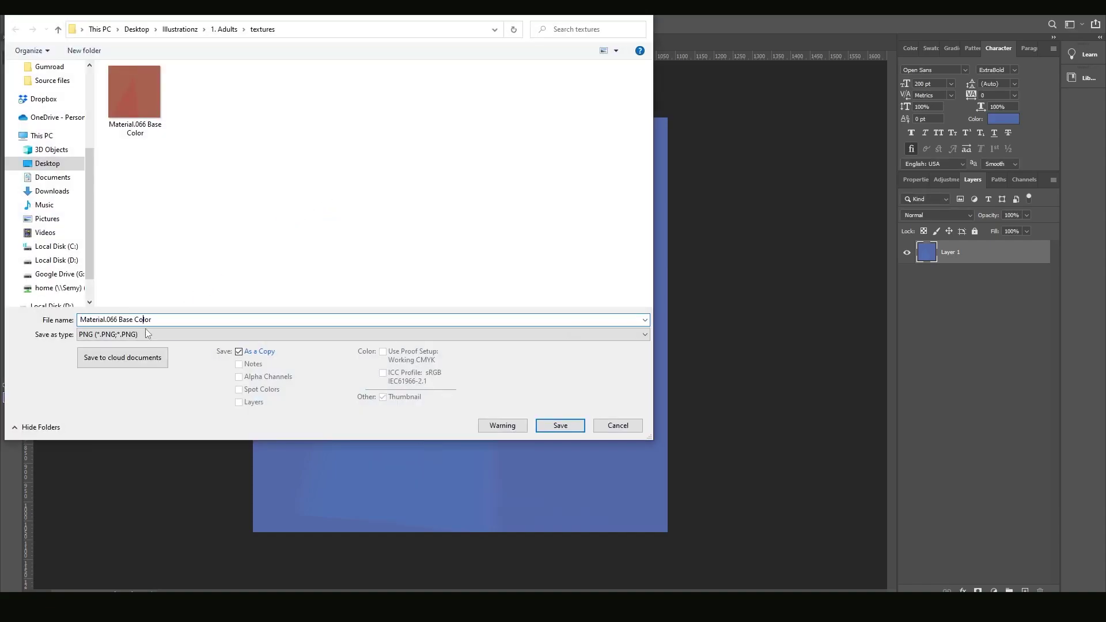
pyautogui.click(118, 334)
pyautogui.click(118, 494)
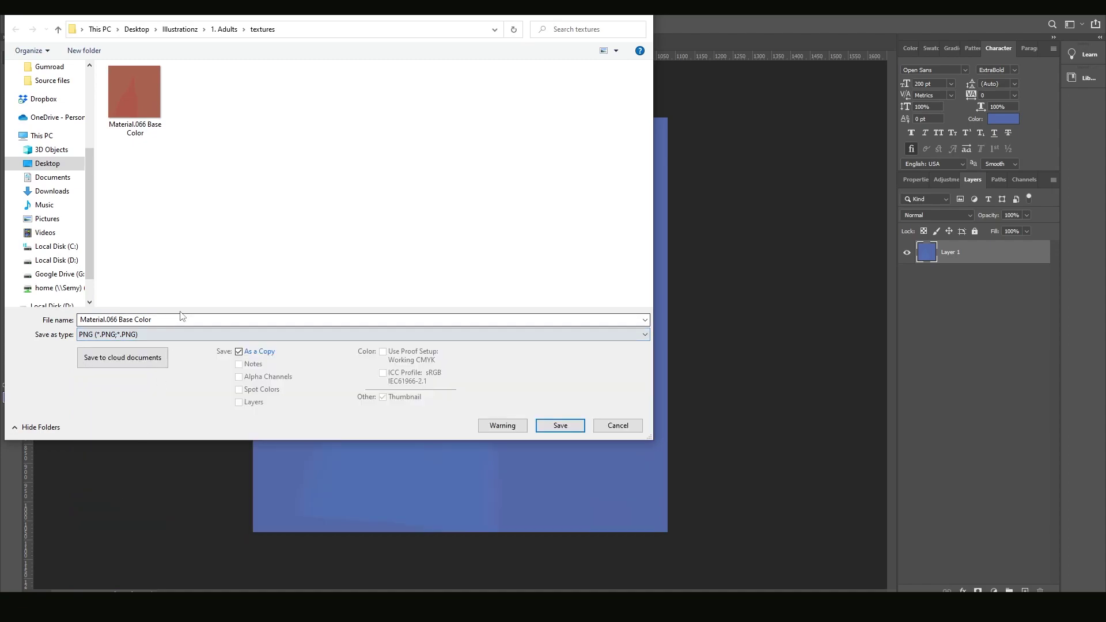
pyautogui.click(182, 319)
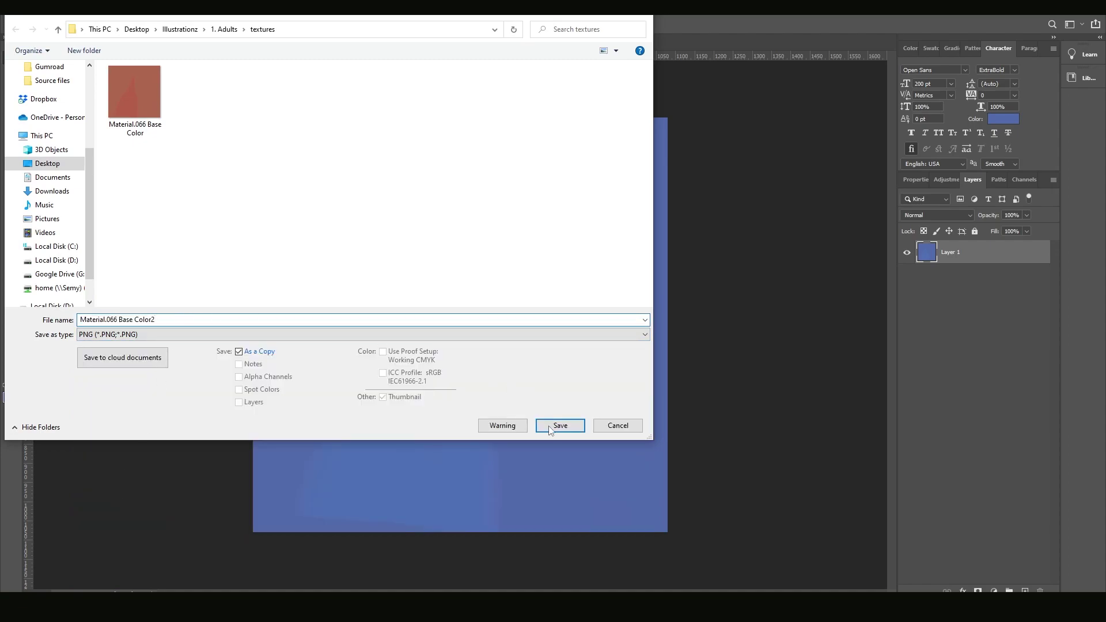
pyautogui.click(559, 425)
pyautogui.press('Return')
# Step: Switch to Blender and replace the mouth material's base color image with Material.066 Base Color2.png
pyautogui.hotkey('alt', 'Tab')
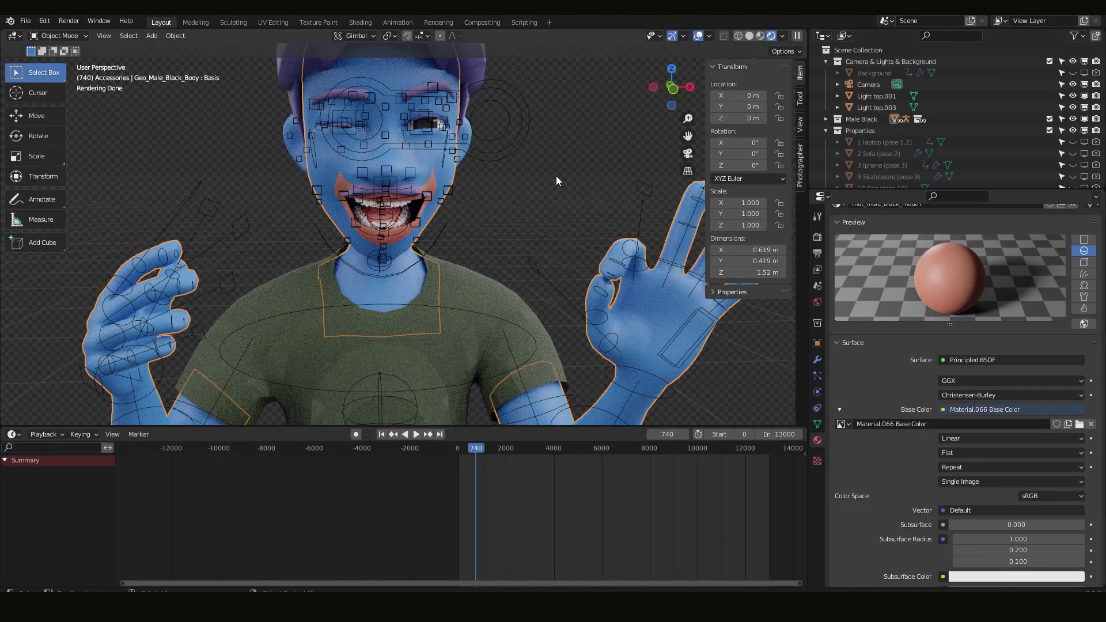
pyautogui.click(1078, 425)
pyautogui.click(476, 205)
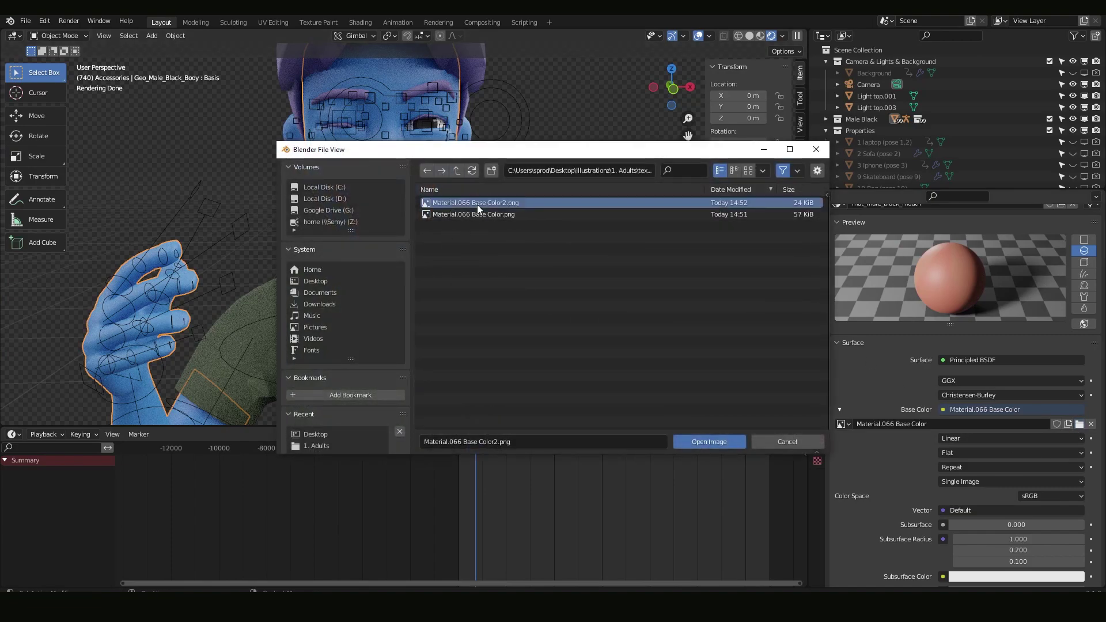
pyautogui.doubleClick(478, 205)
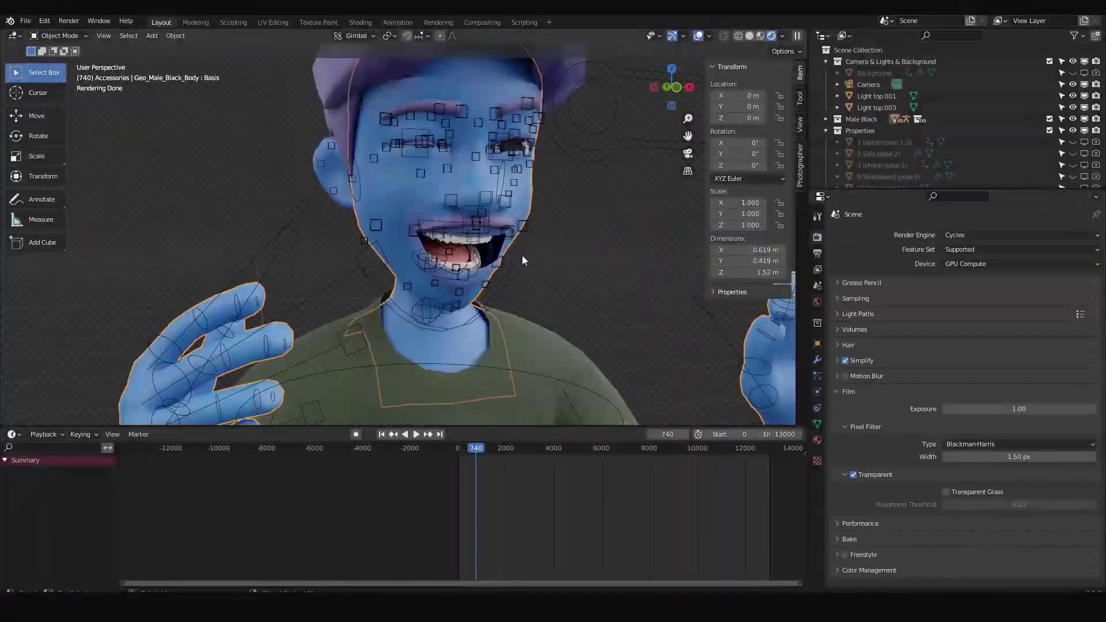
pyautogui.moveTo(522, 255); pyautogui.dragTo(526, 222, button='middle')
pyautogui.scroll(4, 518, 230)
pyautogui.scroll(-2, 527, 222)
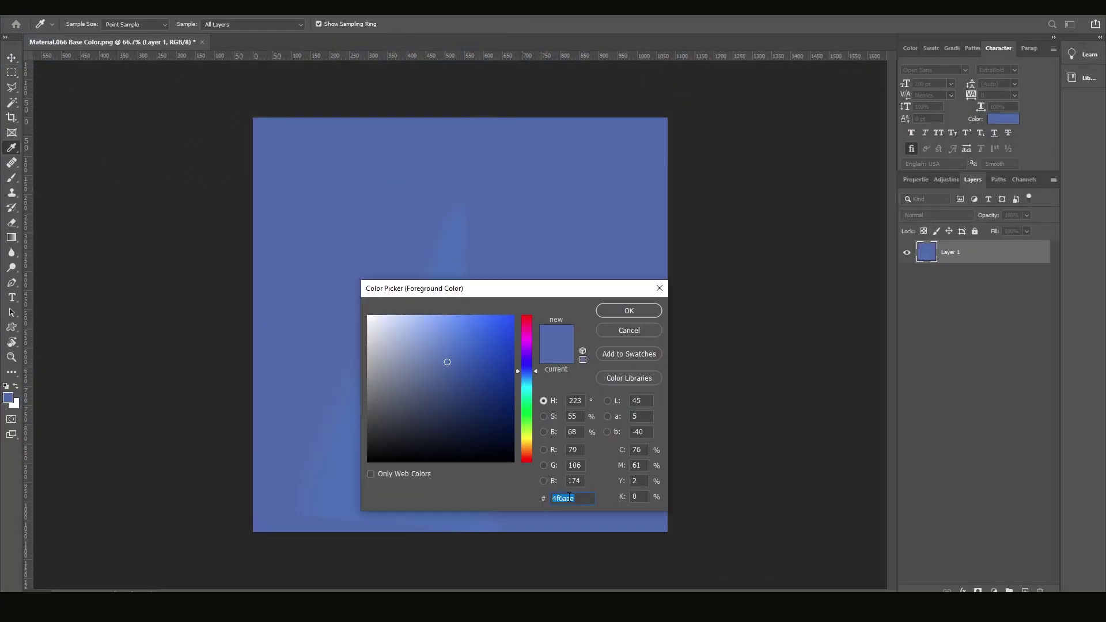
# Step: Set the mat_male_black_body material's base color to hex 4F6AAE, copied from Photoshop's foreground color
pyautogui.click(618, 312)
pyautogui.press('v')
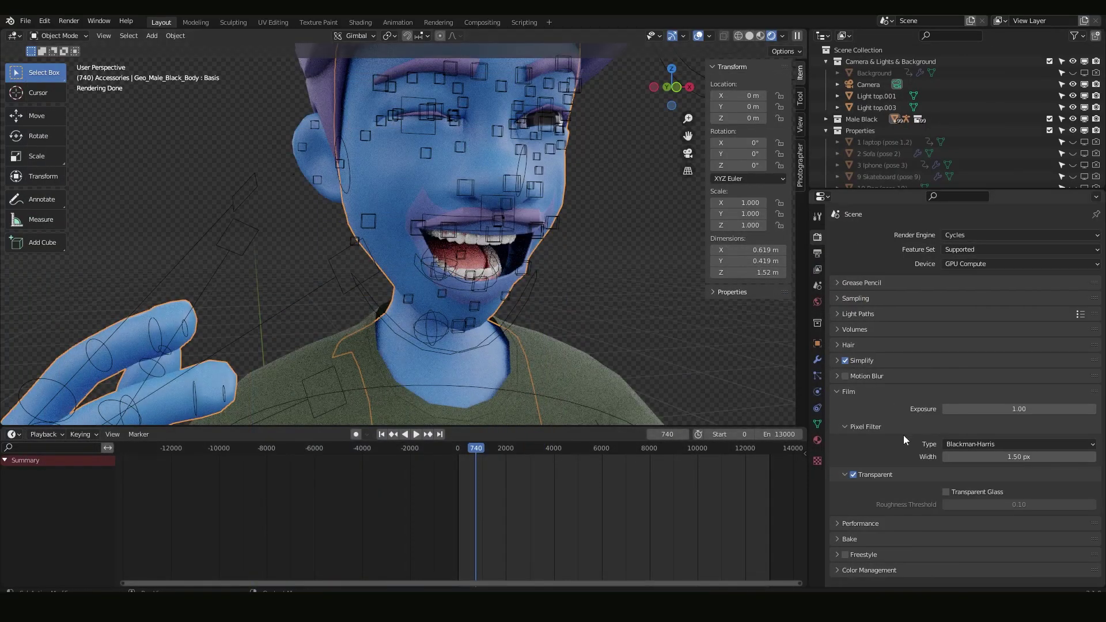
pyautogui.click(818, 440)
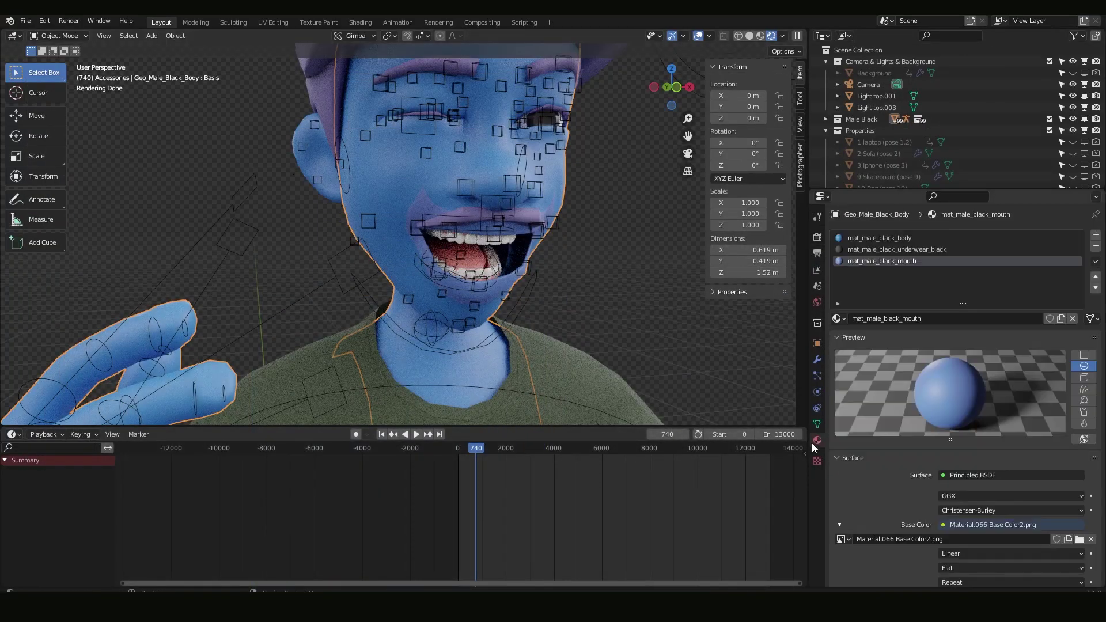
pyautogui.scroll(-4, 900, 417)
pyautogui.scroll(4, 901, 417)
pyautogui.click(901, 242)
pyautogui.click(979, 524)
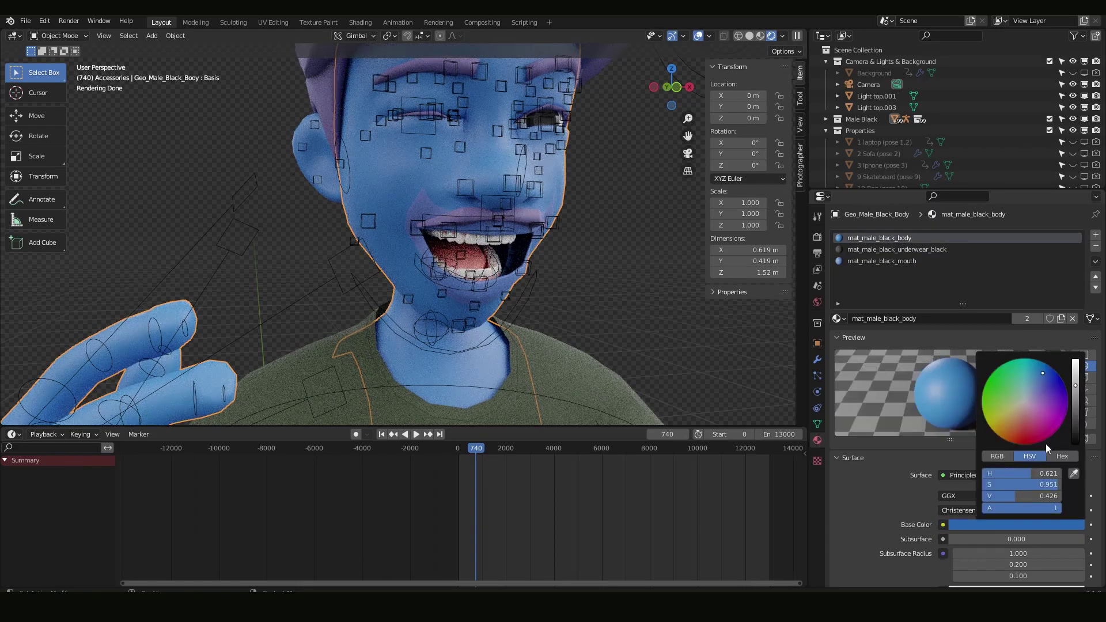
pyautogui.click(1020, 473)
pyautogui.hotkey('ctrl', 'v')
pyautogui.press('Return')
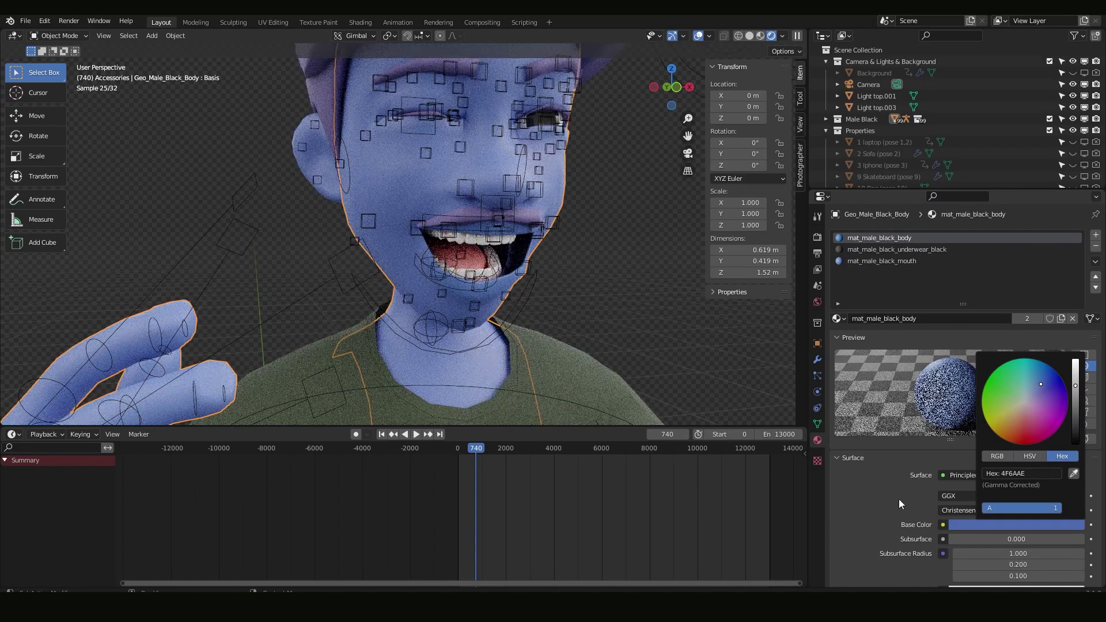
pyautogui.scroll(3, 438, 222)
pyautogui.scroll(-8, 423, 232)
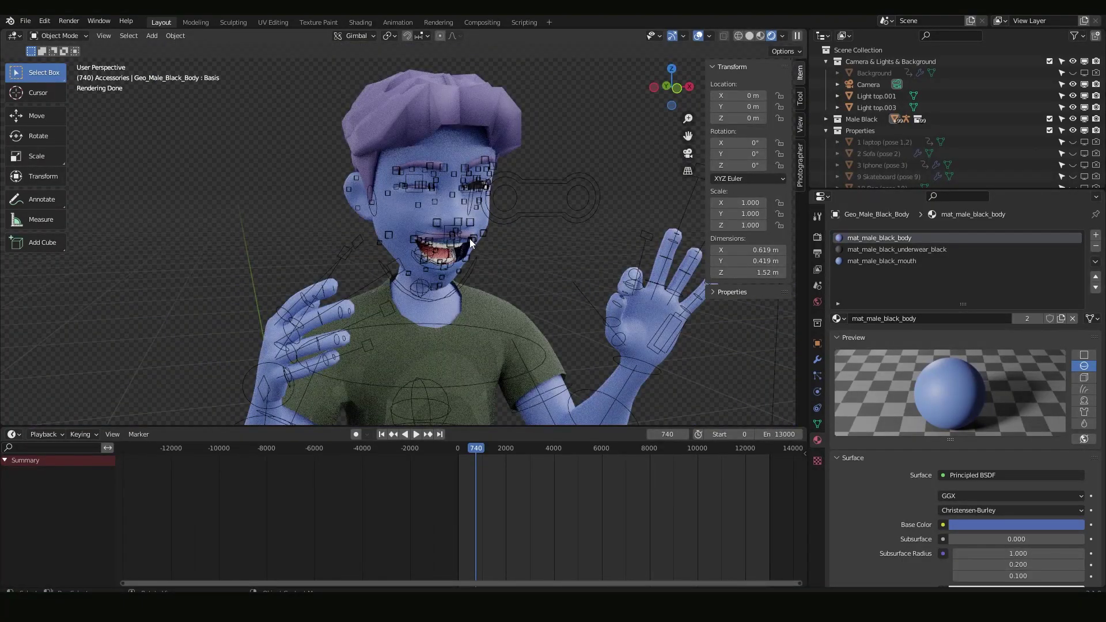
pyautogui.scroll(-7, 469, 239)
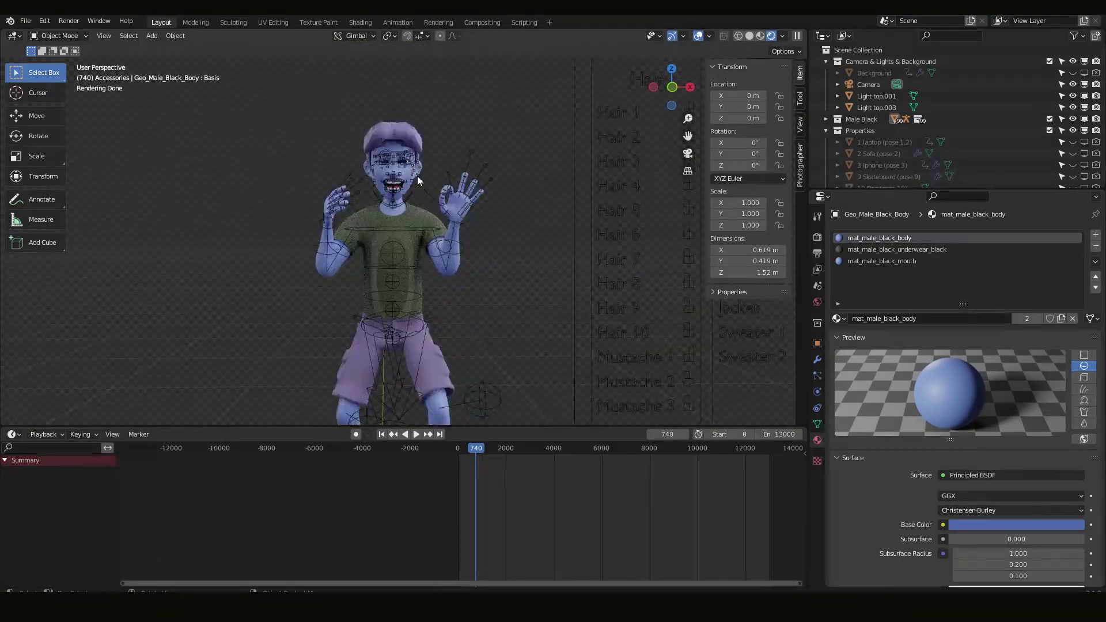
pyautogui.moveTo(418, 180); pyautogui.dragTo(413, 246, button='middle')
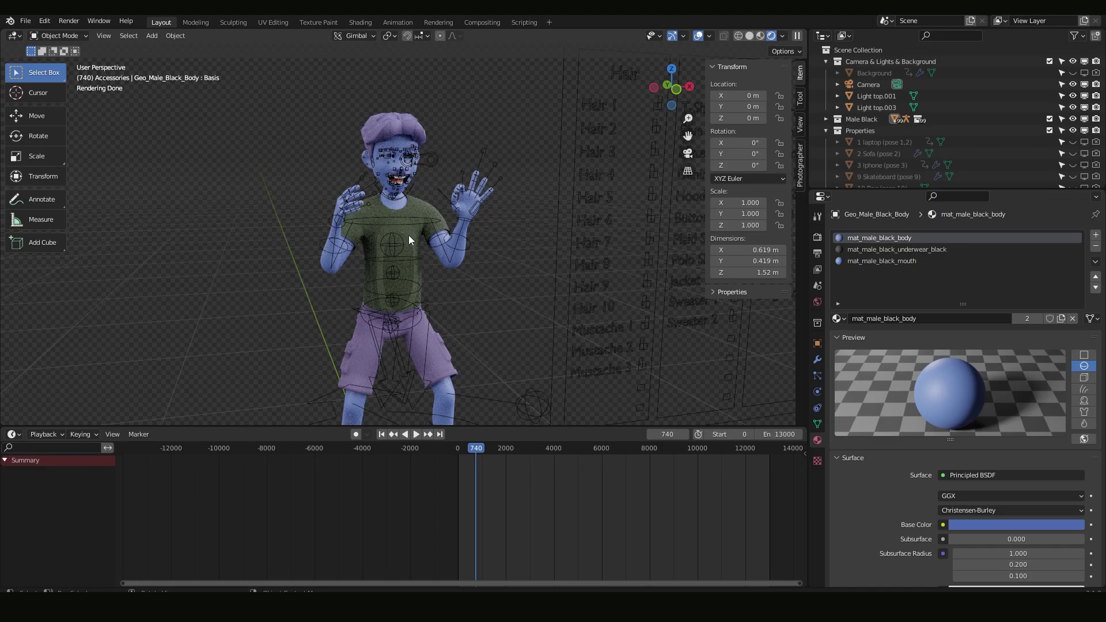
# Step: Change the timeline area below the viewport to the Action Editor
pyautogui.moveTo(321, 350); pyautogui.dragTo(295, 326, button='middle')
pyautogui.scroll(-3, 344, 274)
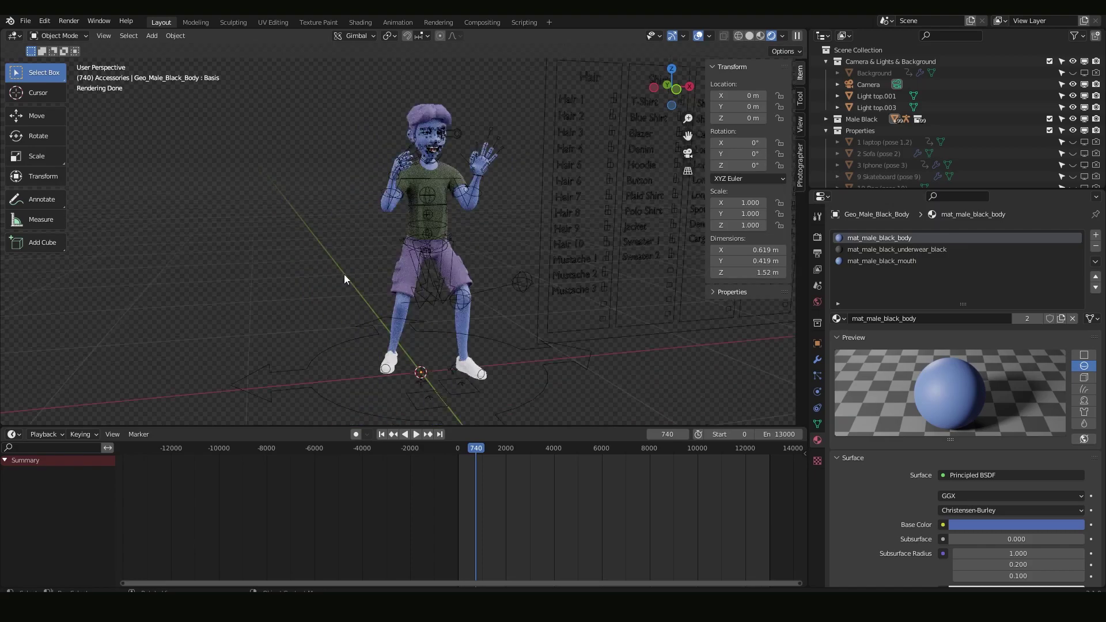
pyautogui.click(12, 434)
pyautogui.click(14, 435)
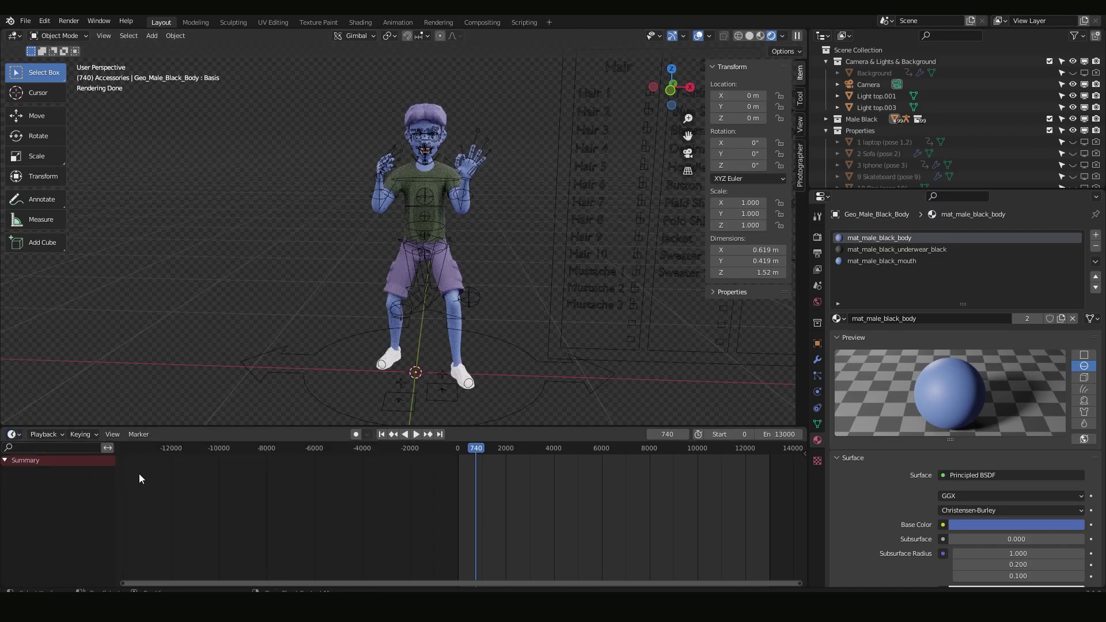
pyautogui.click(12, 436)
pyautogui.click(164, 467)
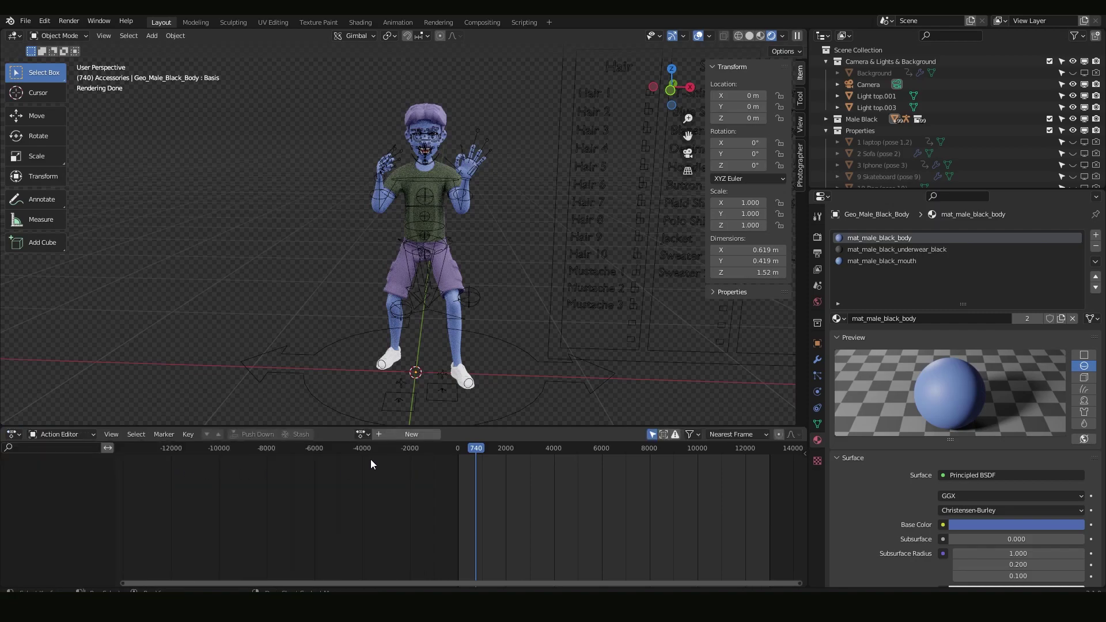
# Step: Select the character rig and assign the rig-male_whiteAction action to it
pyautogui.click(362, 434)
pyautogui.click(438, 209)
pyautogui.click(363, 434)
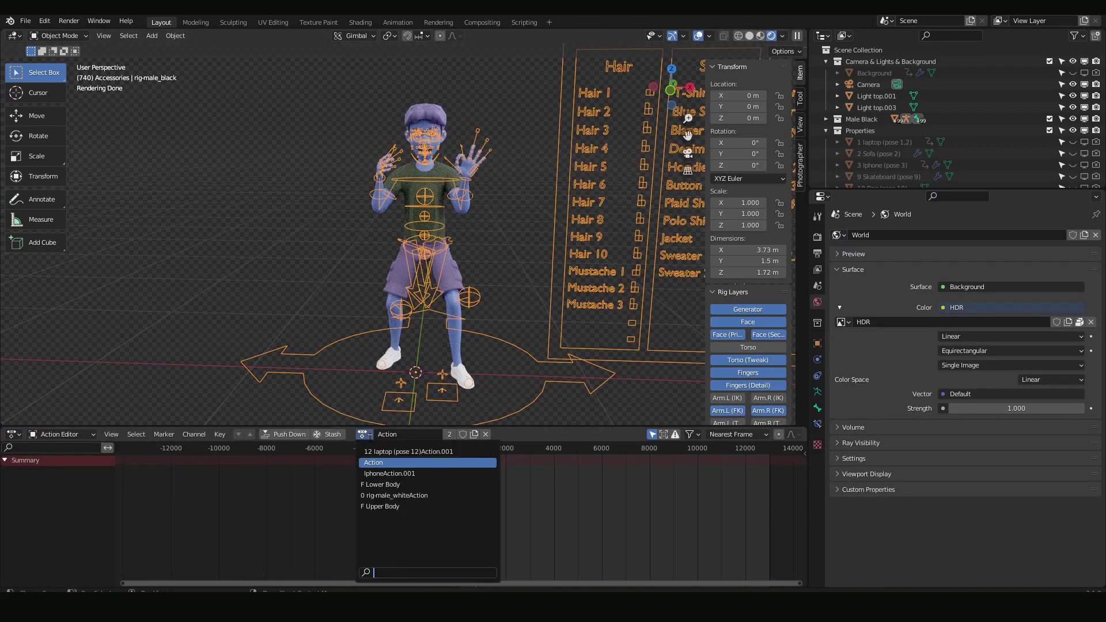
pyautogui.click(397, 495)
# Step: Scrub through the timeline up to frame 8350 to examine the action's different poses and outfits
pyautogui.click(488, 450)
pyautogui.moveTo(492, 450); pyautogui.dragTo(524, 454)
pyautogui.scroll(-1, 476, 351)
pyautogui.scroll(-2, 475, 352)
pyautogui.click(653, 449)
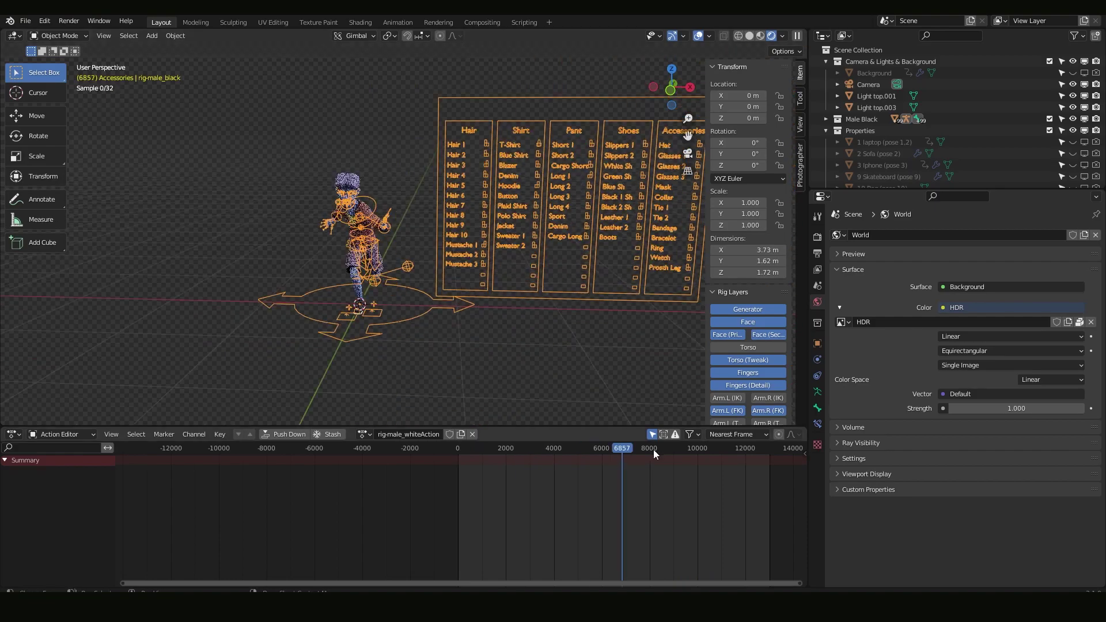
pyautogui.moveTo(653, 450); pyautogui.dragTo(511, 450)
pyautogui.scroll(1, 350, 274)
pyautogui.scroll(2, 350, 274)
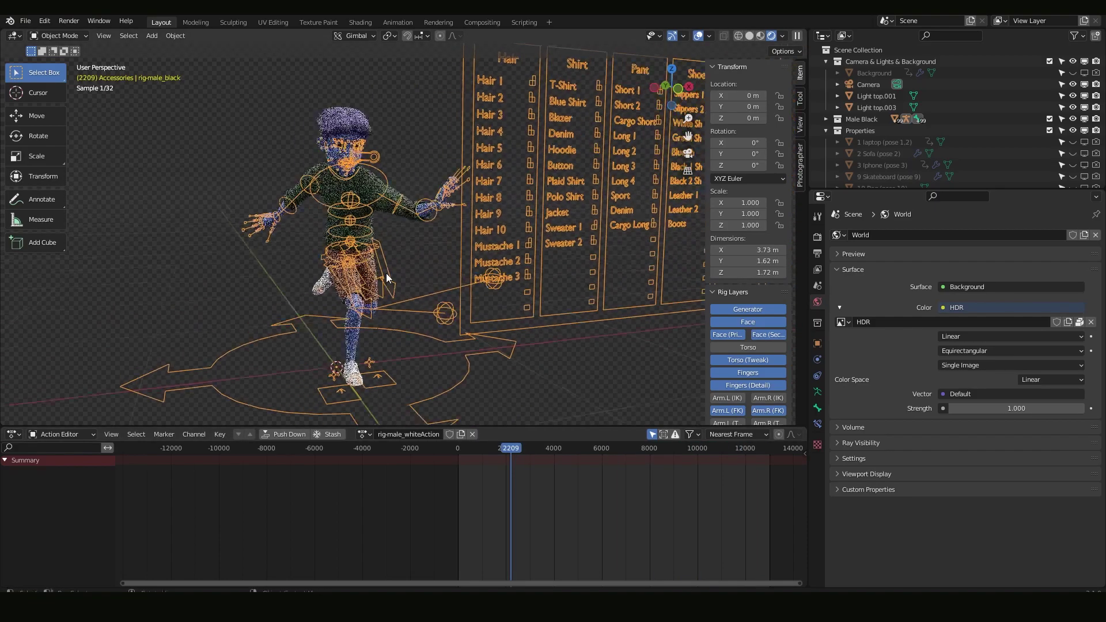
pyautogui.click(505, 448)
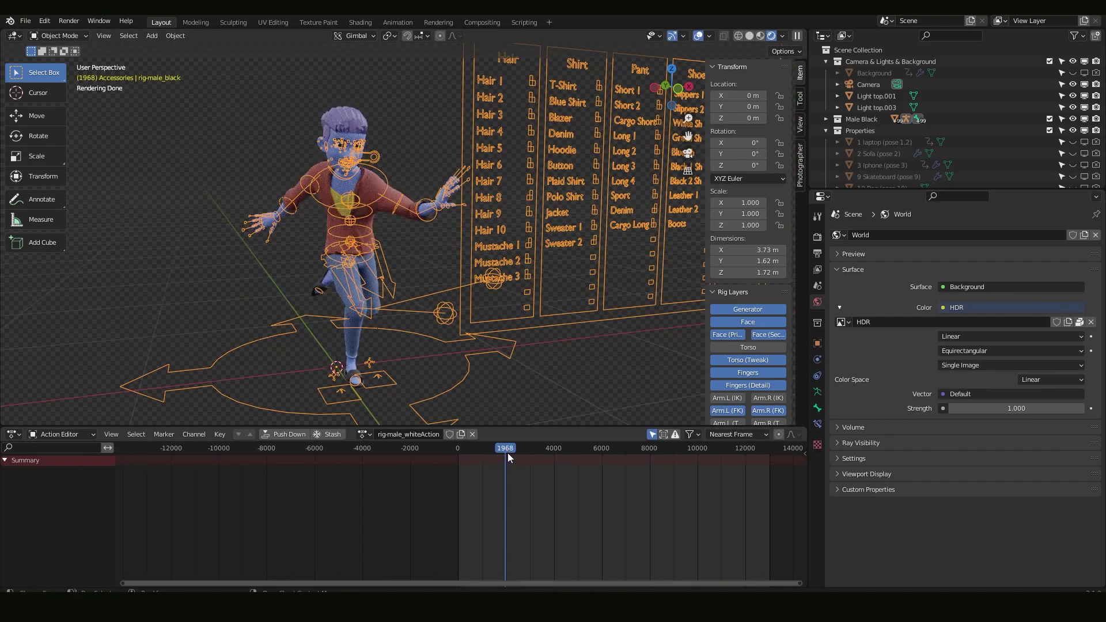
pyautogui.moveTo(507, 452); pyautogui.dragTo(559, 450)
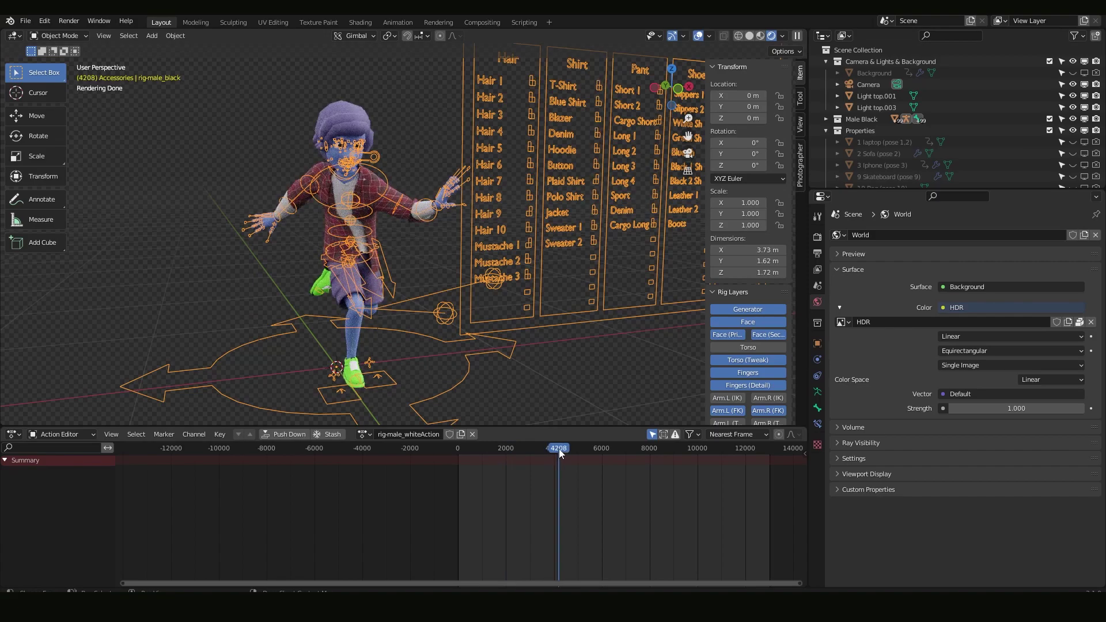
pyautogui.click(658, 451)
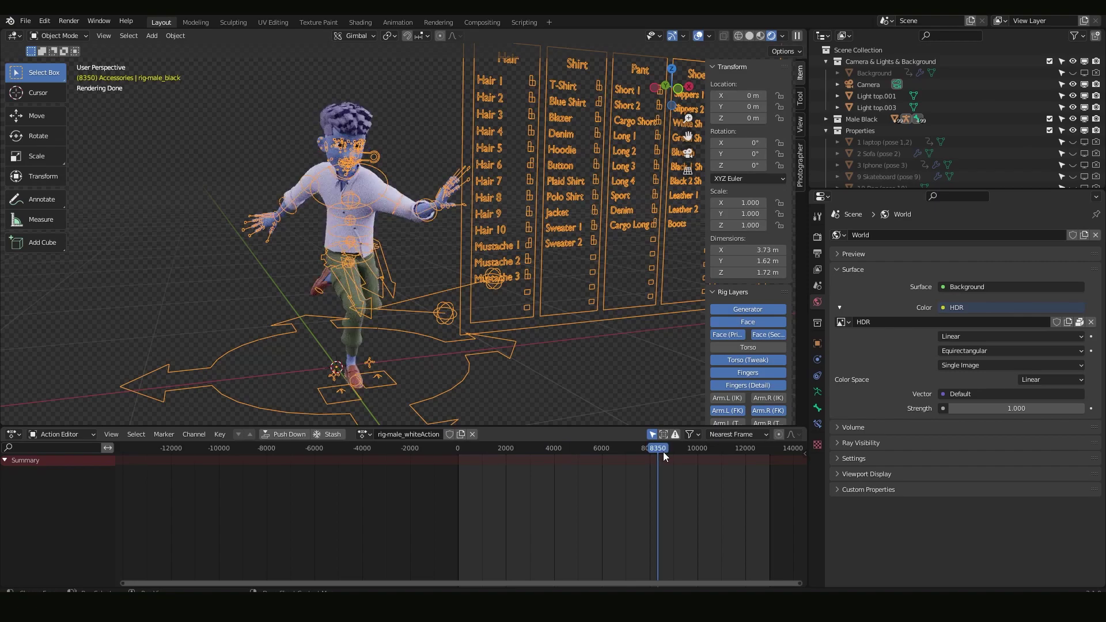
# Step: Look up Loom's 0.8.6 release on the blender-loom GitHub page, and install loom.py from the Desktop as a Blender add-on
pyautogui.scroll(-3, 395, 239)
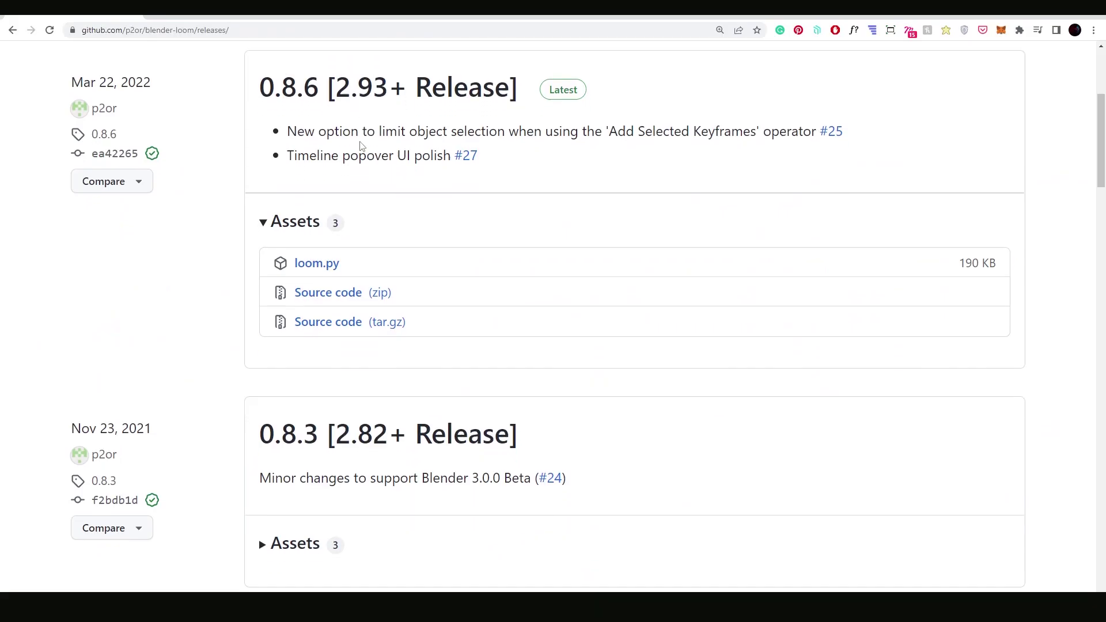
pyautogui.scroll(3, 255, 231)
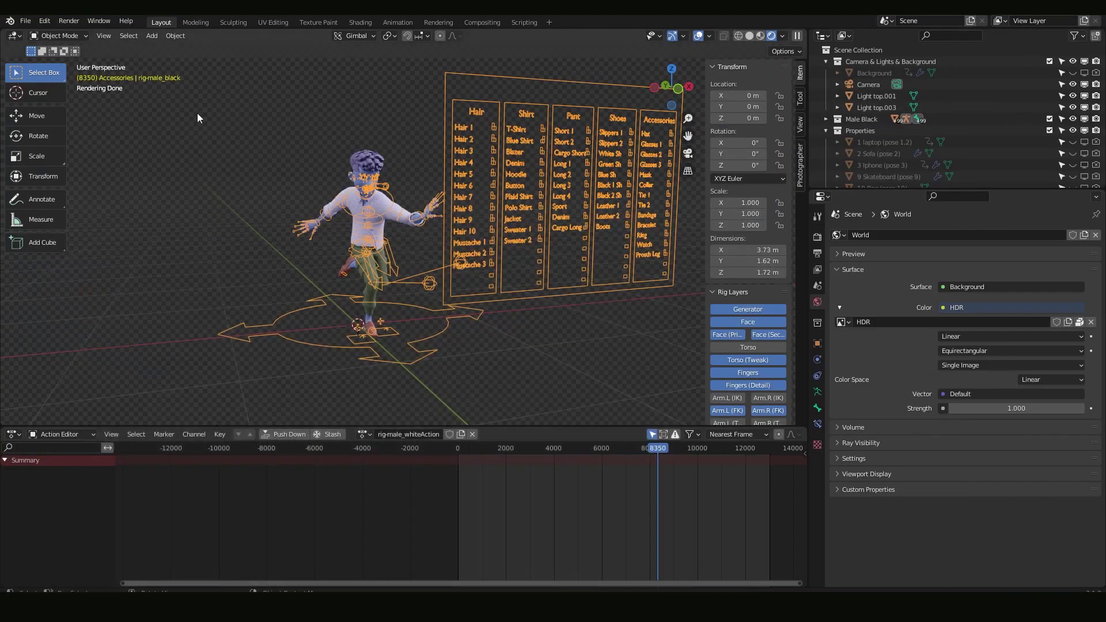
pyautogui.click(25, 21)
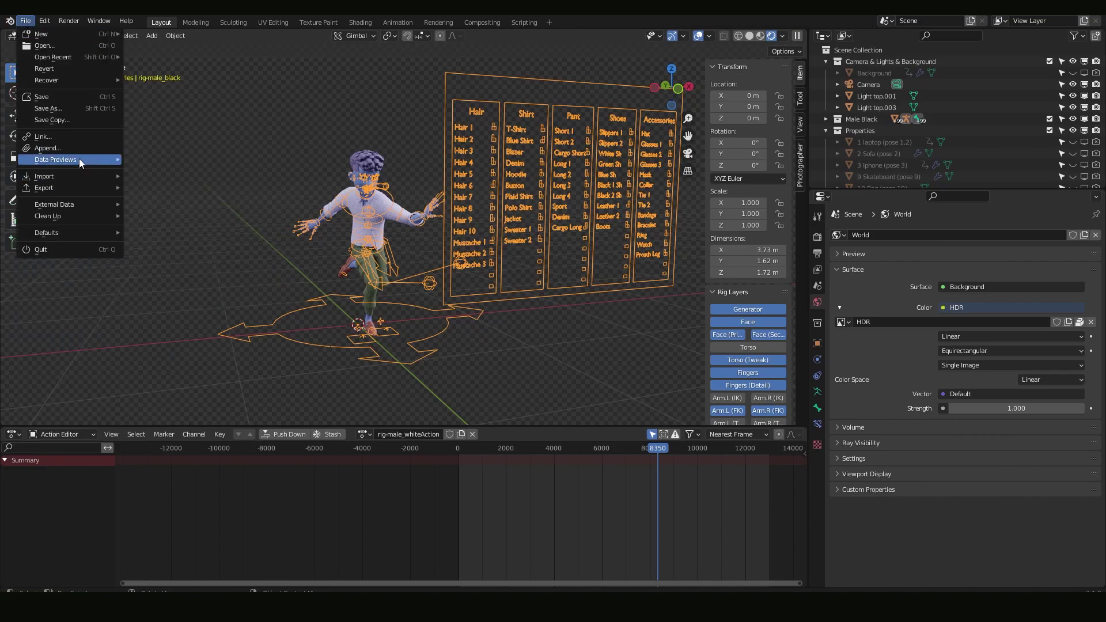
pyautogui.click(26, 22)
pyautogui.moveTo(43, 26)
pyautogui.click(46, 186)
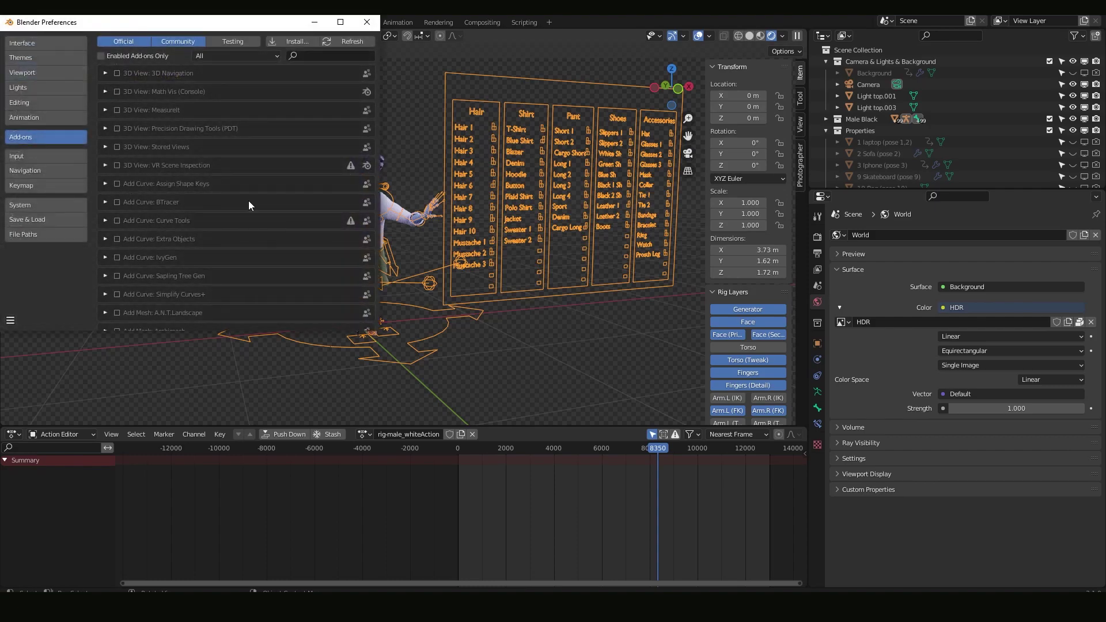
pyautogui.click(295, 42)
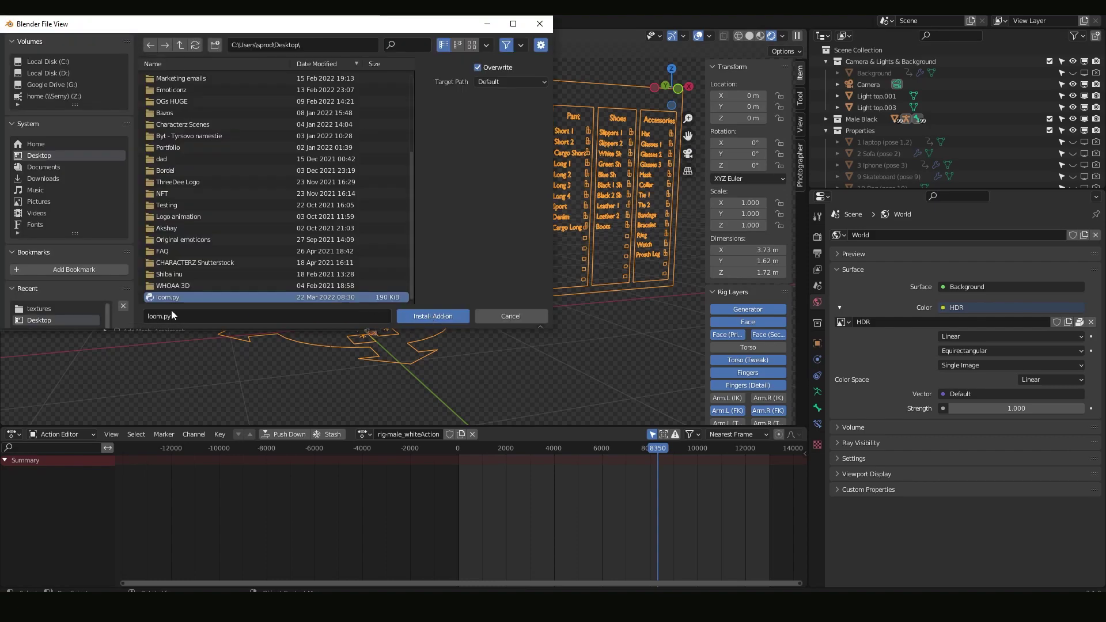
pyautogui.doubleClick(168, 296)
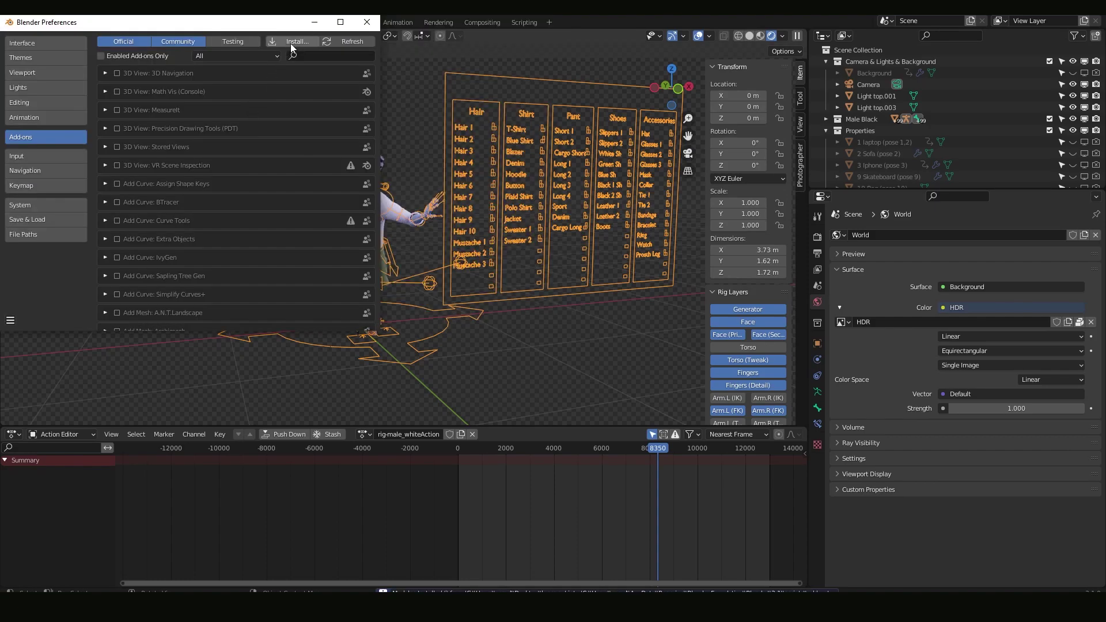
# Step: Search the add-ons for loom, enable Render: Loom and return to the scene
pyautogui.click(327, 56)
pyautogui.write('loom')
pyautogui.click(117, 74)
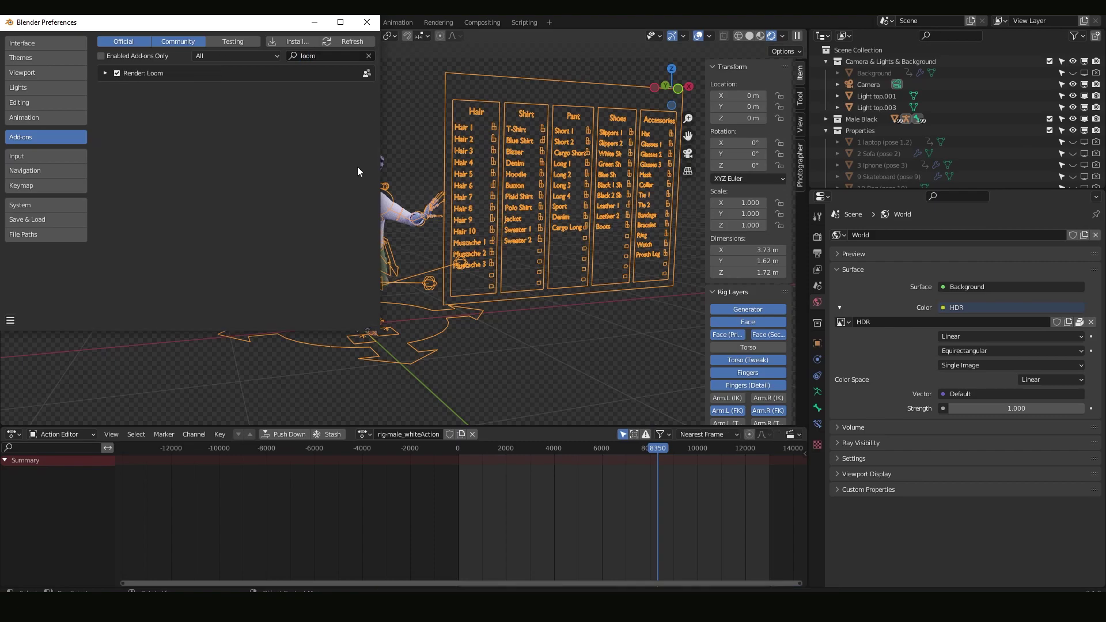
pyautogui.click(385, 135)
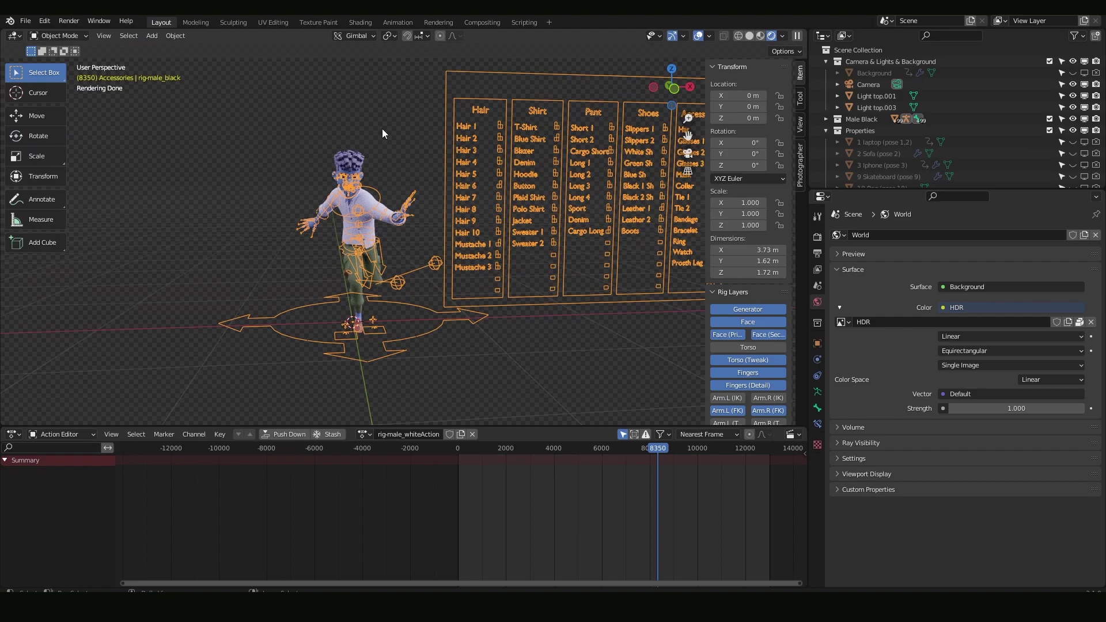
pyautogui.hotkey('ctrl', 'shift', 'F12')
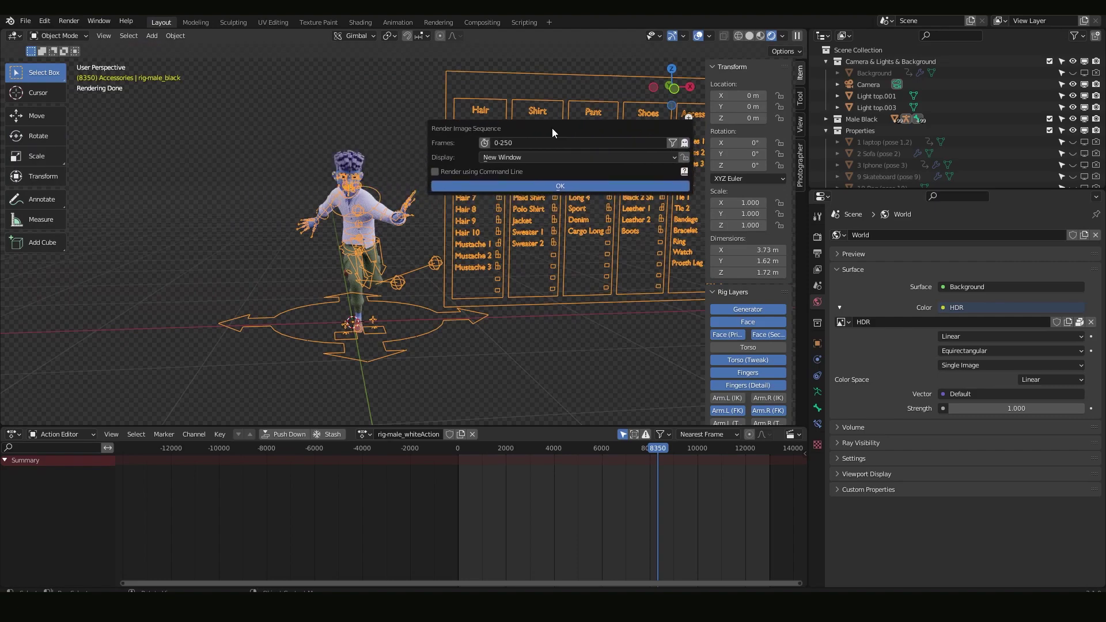
pyautogui.click(524, 143)
pyautogui.press('BackSpace')
pyautogui.write('0-20 1100-1150')
pyautogui.moveTo(548, 130); pyautogui.dragTo(423, 104)
pyautogui.click(813, 254)
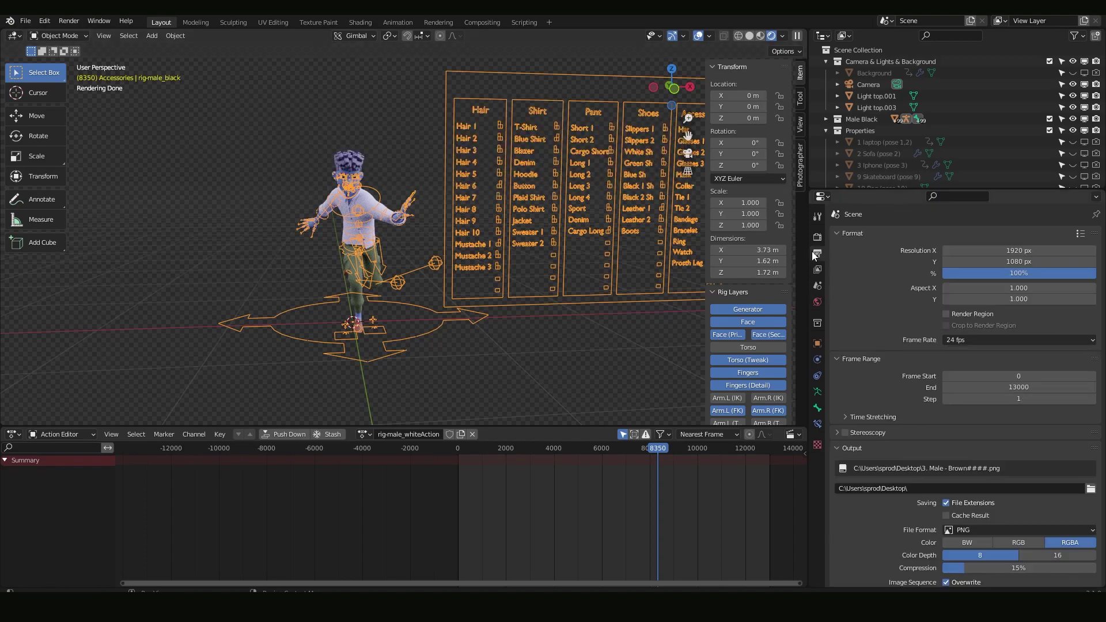
pyautogui.click(817, 237)
pyautogui.click(817, 254)
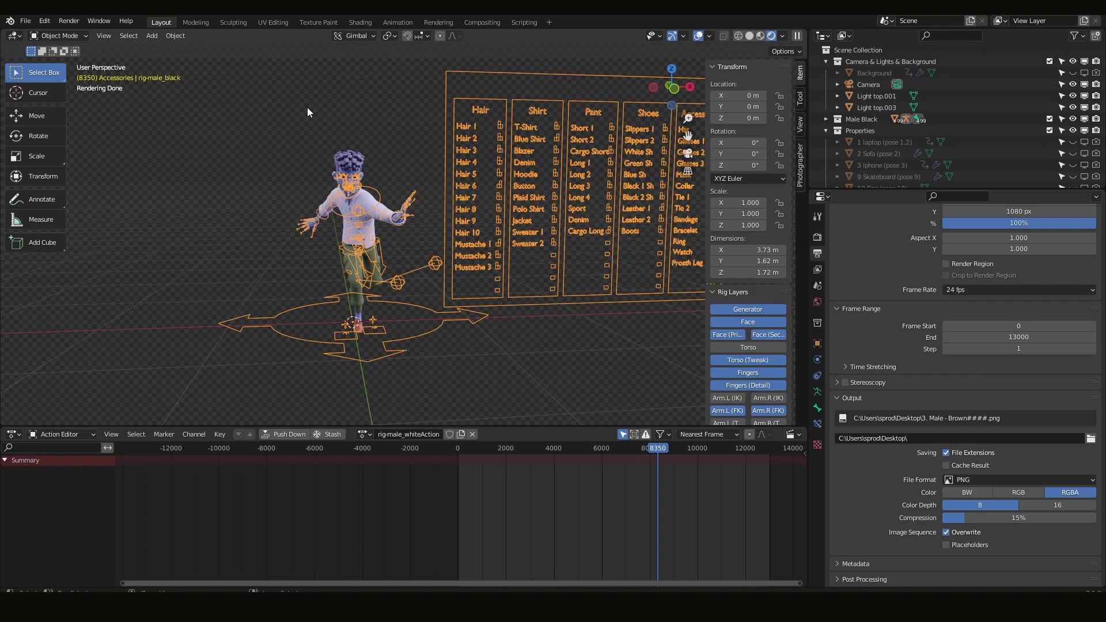
pyautogui.hotkey('ctrl', 'F12')
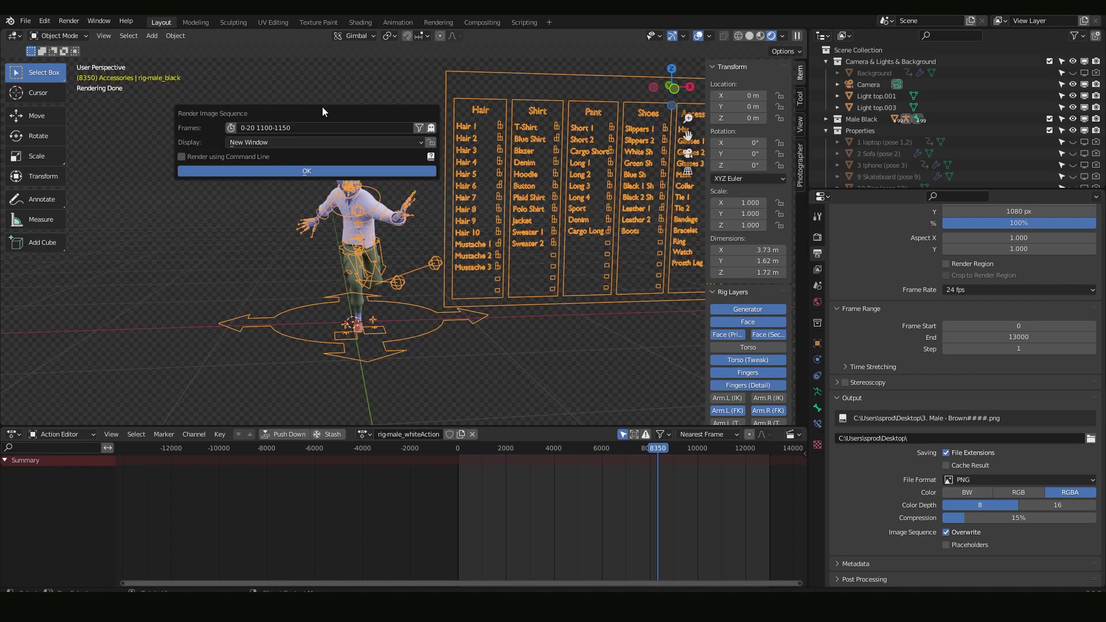
pyautogui.click(332, 169)
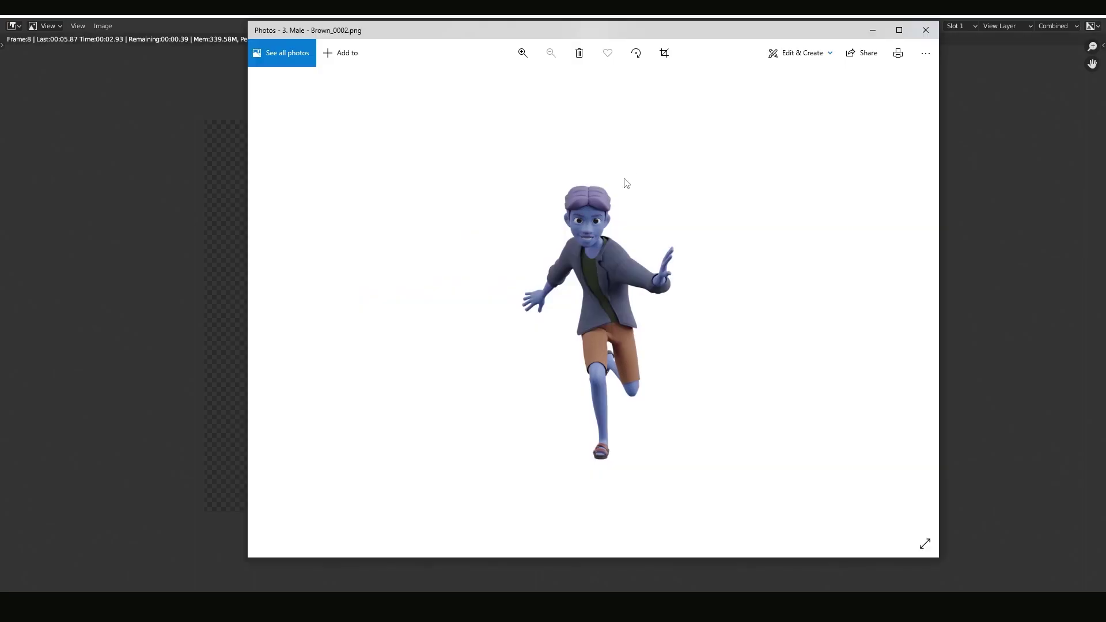
# Step: Browse back and forth through the rendered 3. Male - Brown PNG images in Photos to compare the outfits
pyautogui.press('Right')
pyautogui.press('Right')
pyautogui.press('Right')
pyautogui.press('Right')
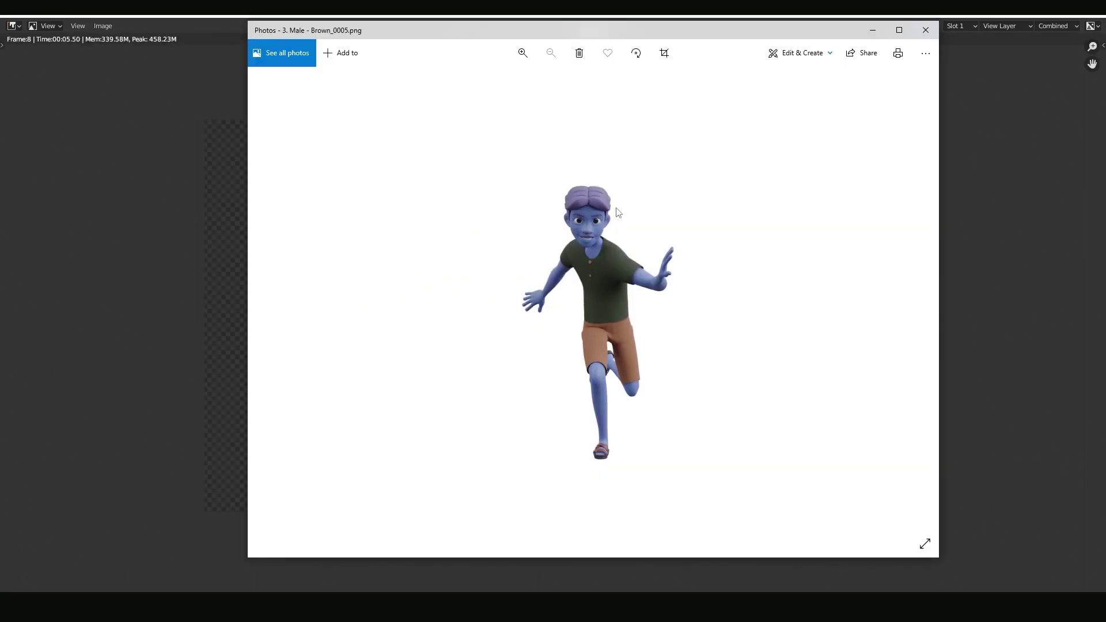
pyautogui.press('Left')
pyautogui.press('Left')
pyautogui.press('Left')
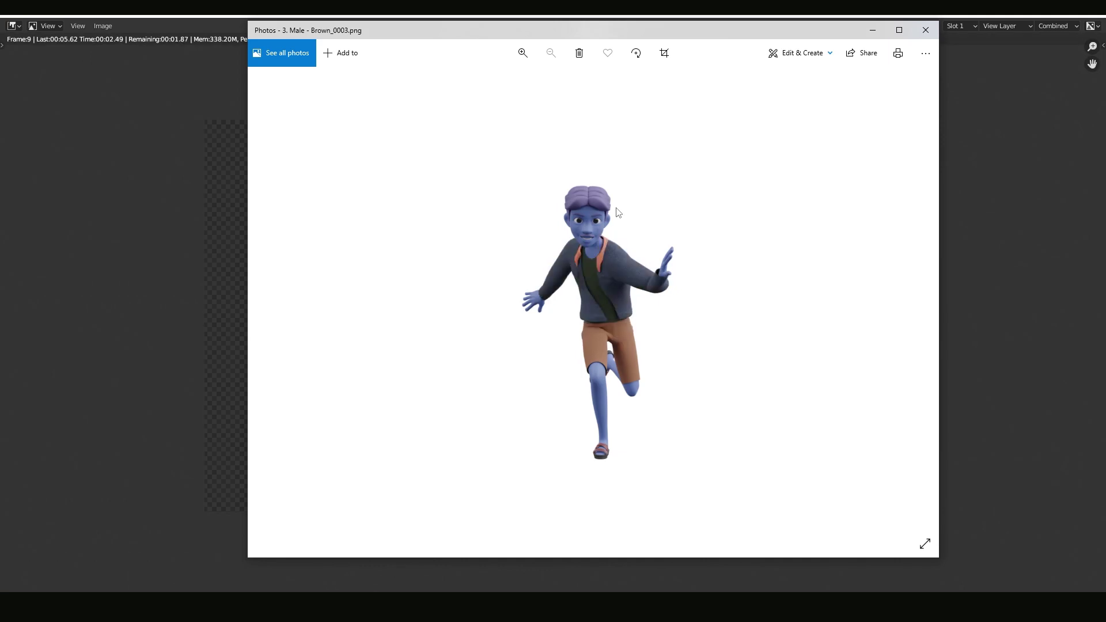
pyautogui.press('Right')
pyautogui.press('Right')
pyautogui.press('Right')
pyautogui.press('Right')
pyautogui.press('Right')
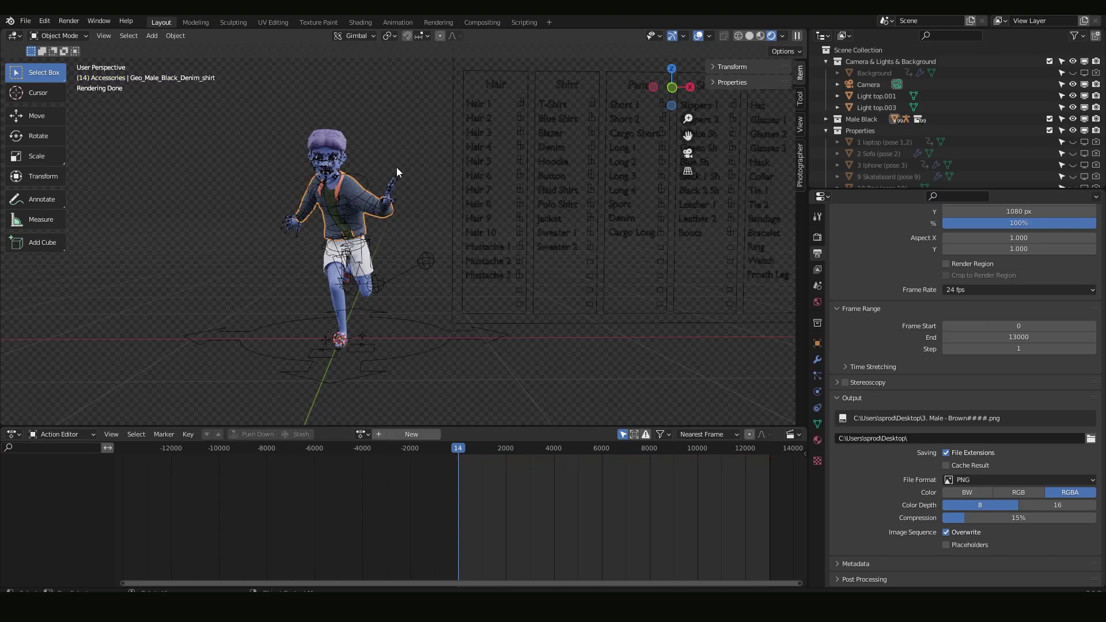
# Step: Switch to the Scripting workspace, load Randomizer.py from the 1. Adults folder into the text editor and run the script
pyautogui.click(525, 23)
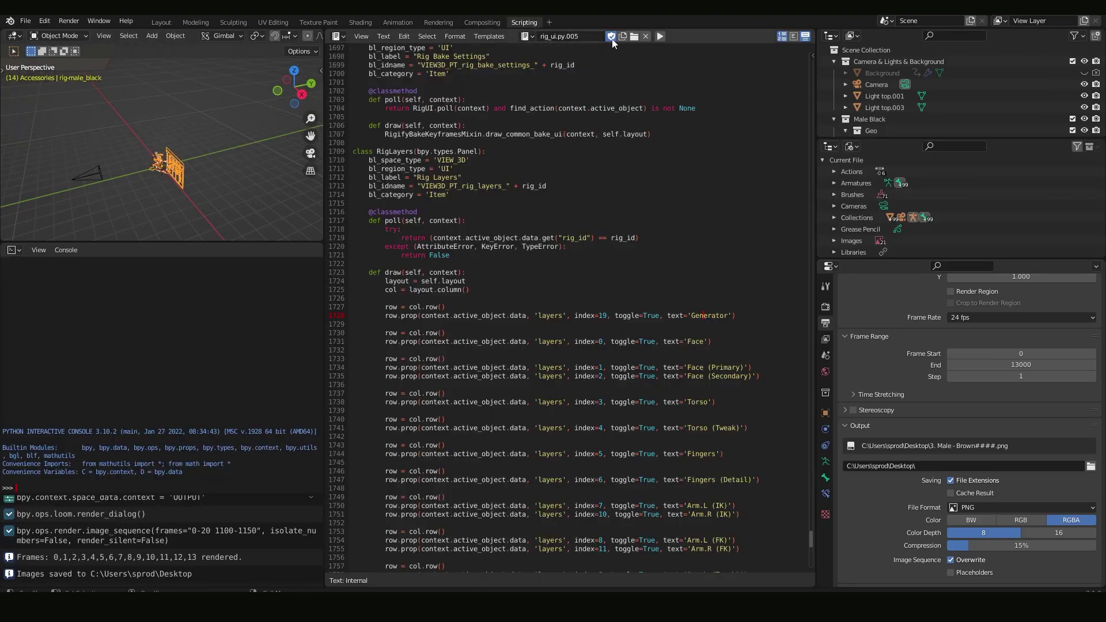
pyautogui.click(635, 36)
pyautogui.click(455, 226)
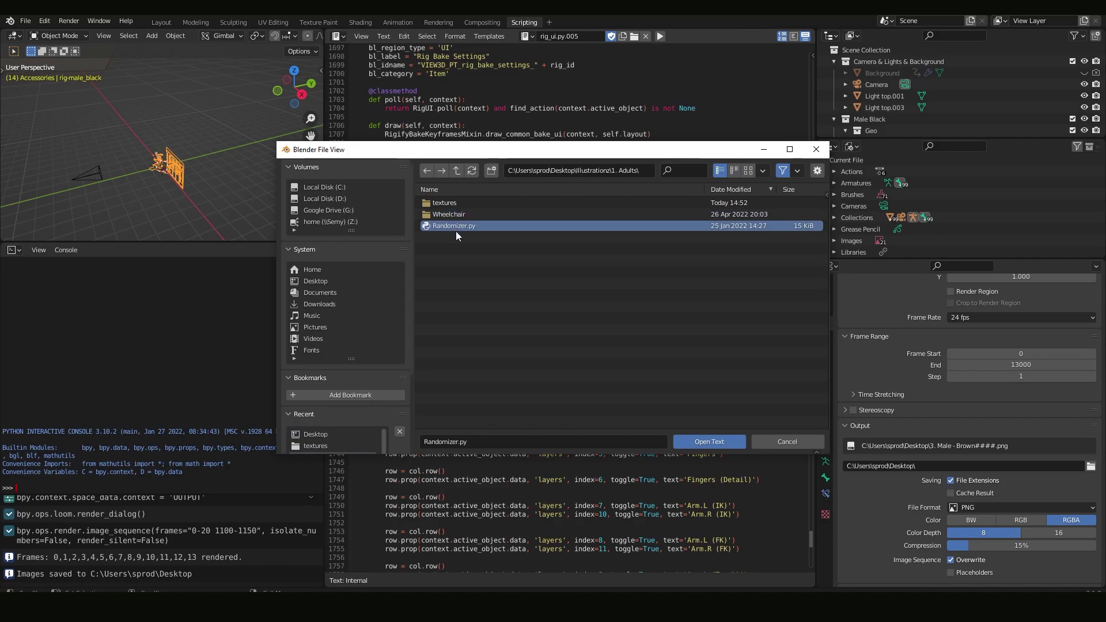
pyautogui.press('Return')
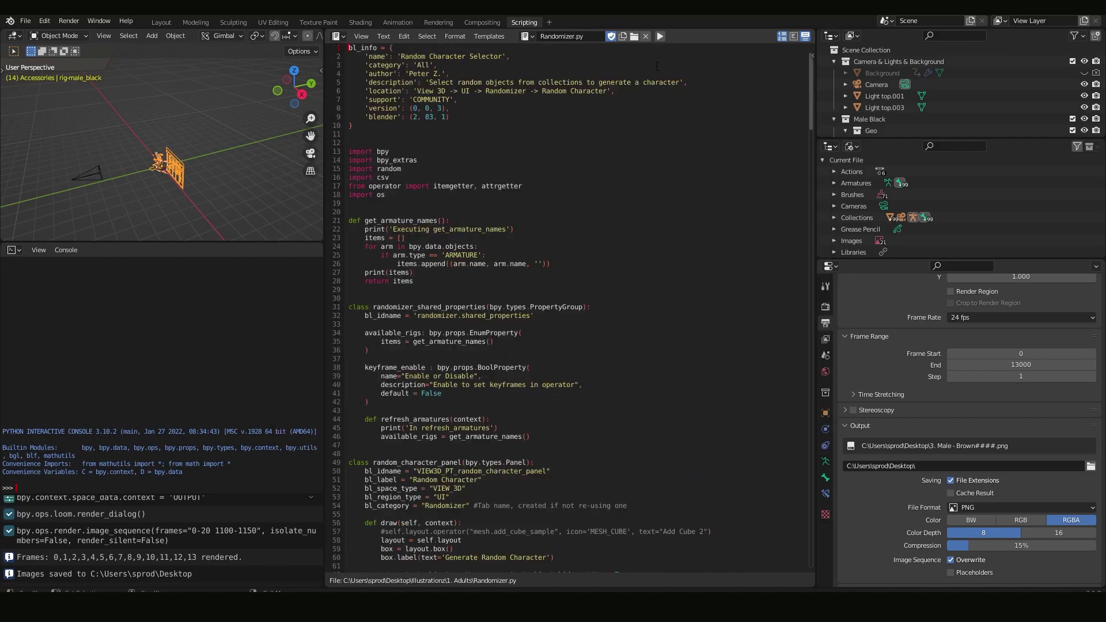
pyautogui.click(661, 38)
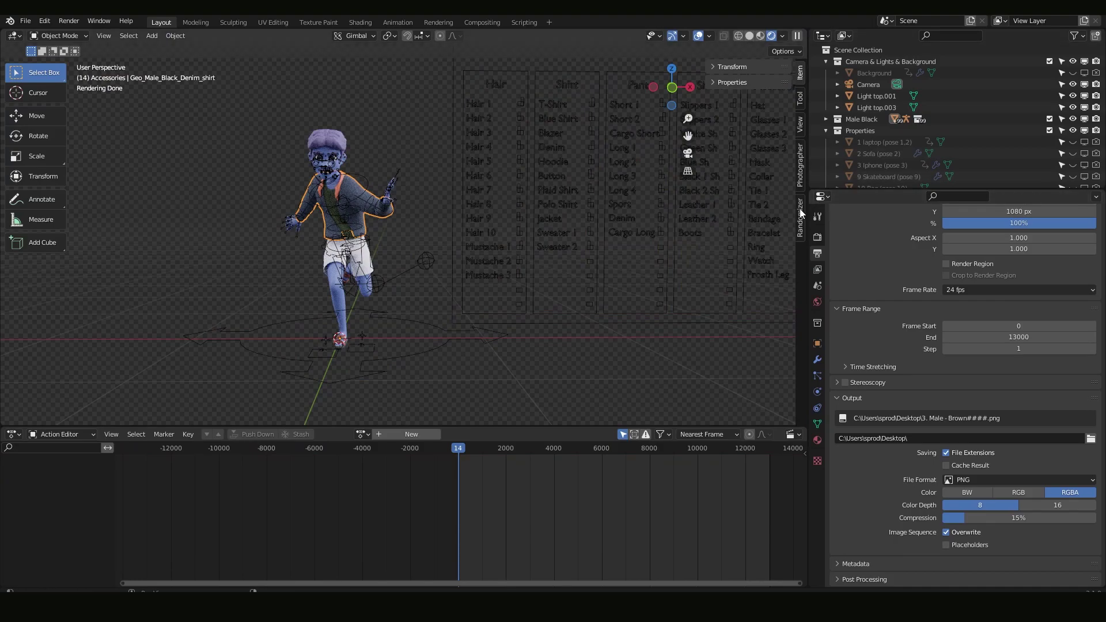
# Step: Open the Randomizer's Random Character tools and repeatedly generate random outfits for rig-male_black at frame 14 without setting keyframes
pyautogui.click(801, 223)
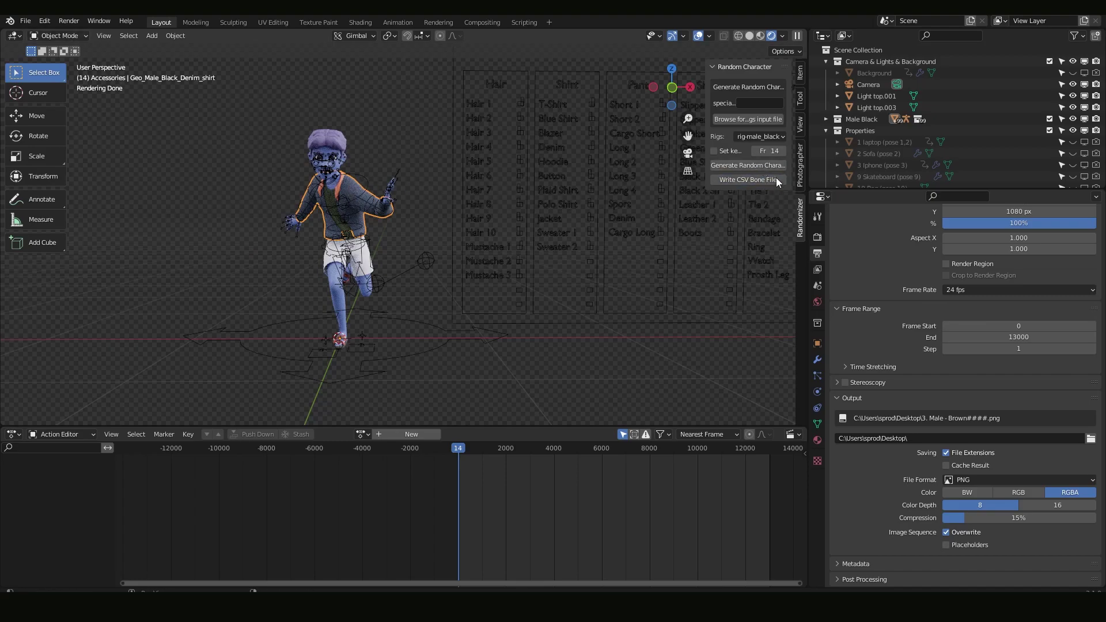
pyautogui.click(755, 166)
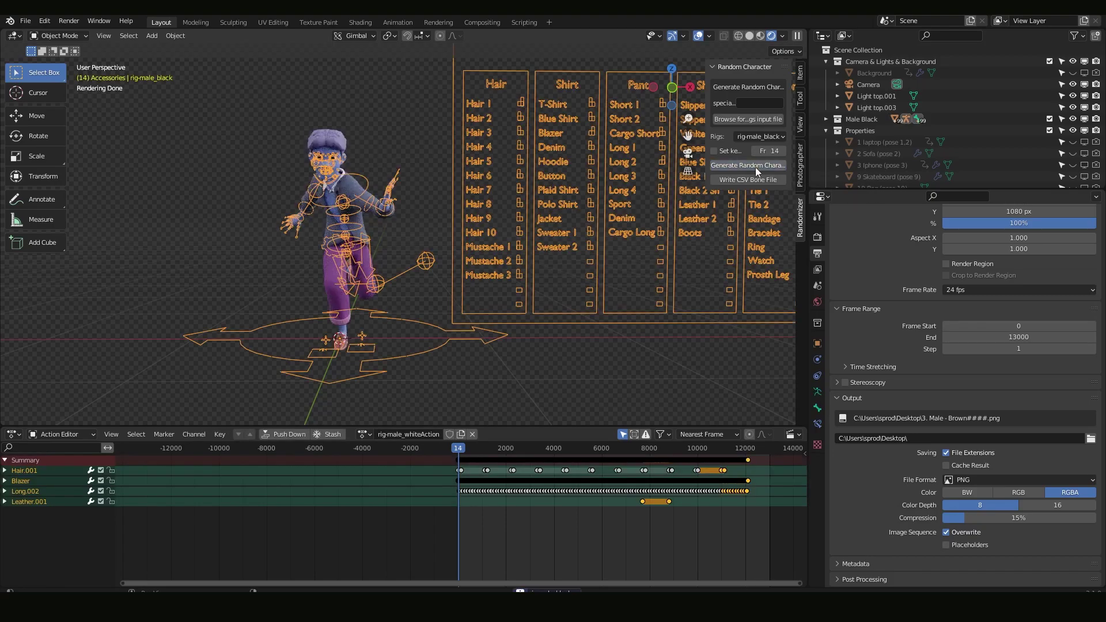
pyautogui.click(755, 166)
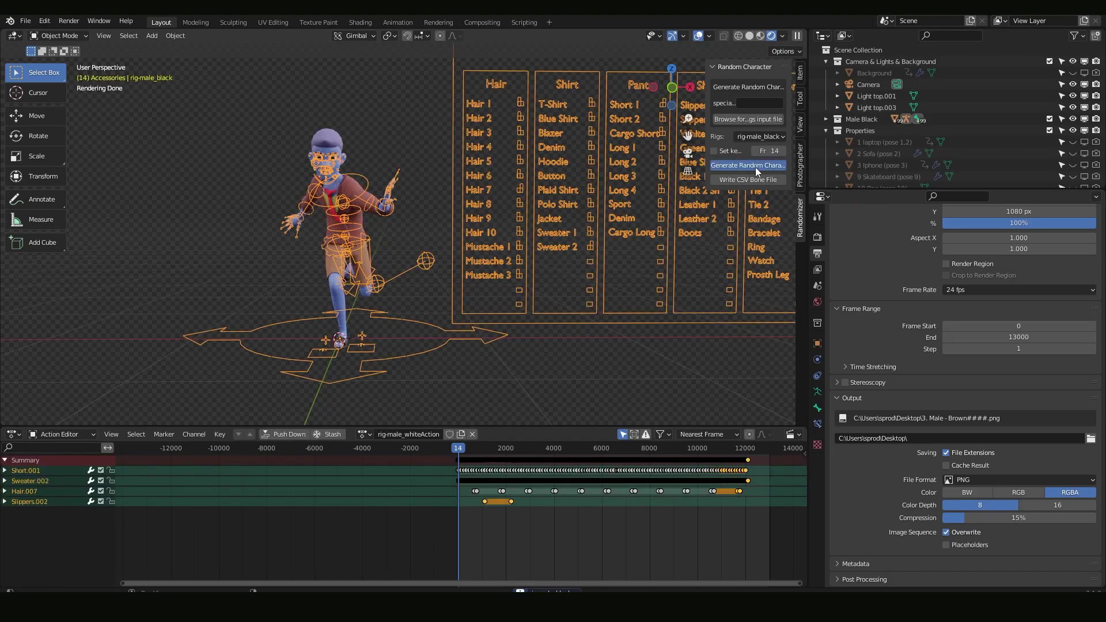
pyautogui.click(755, 166)
pyautogui.click(755, 166)
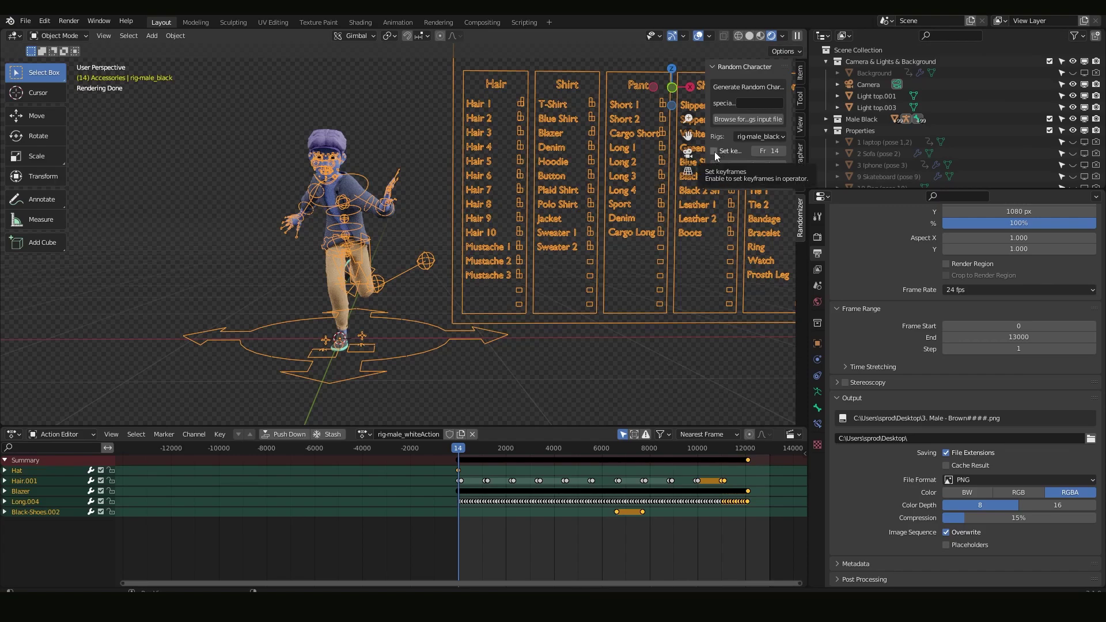
pyautogui.click(741, 164)
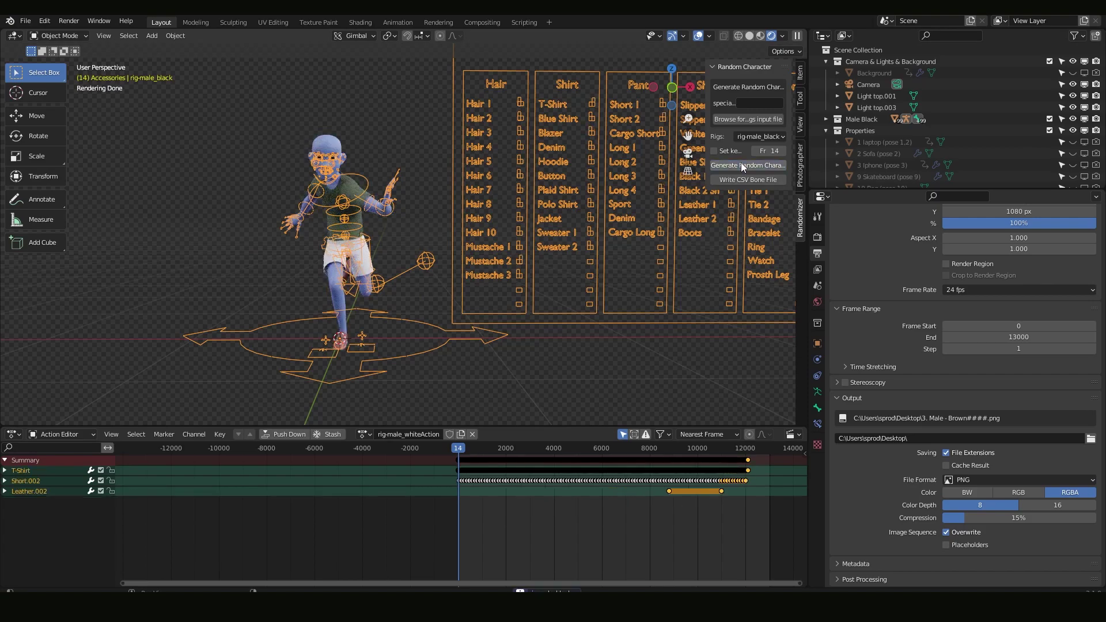
pyautogui.click(741, 165)
pyautogui.click(741, 164)
pyautogui.click(740, 165)
pyautogui.click(741, 164)
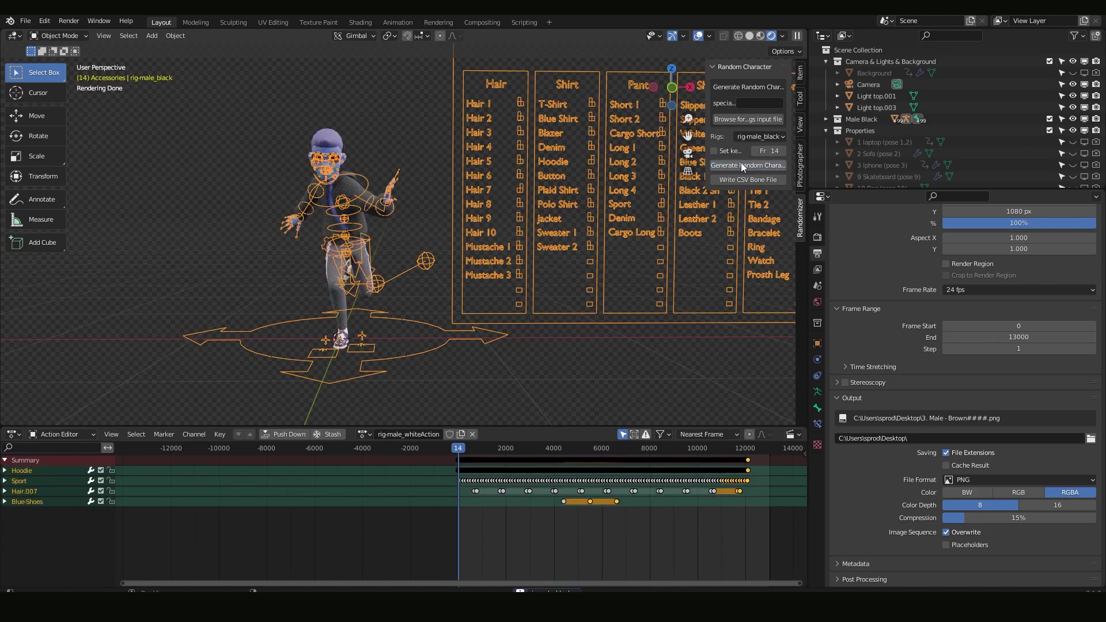
pyautogui.click(740, 165)
pyautogui.click(740, 165)
pyautogui.click(740, 165)
pyautogui.moveTo(540, 174); pyautogui.dragTo(478, 236, button='middle')
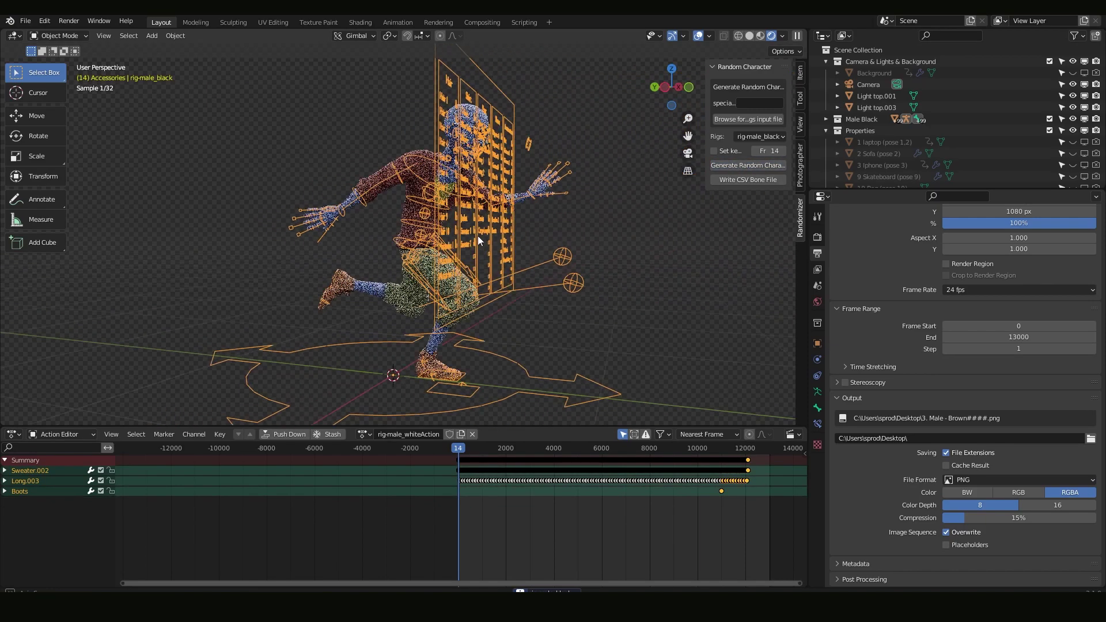
pyautogui.click(743, 165)
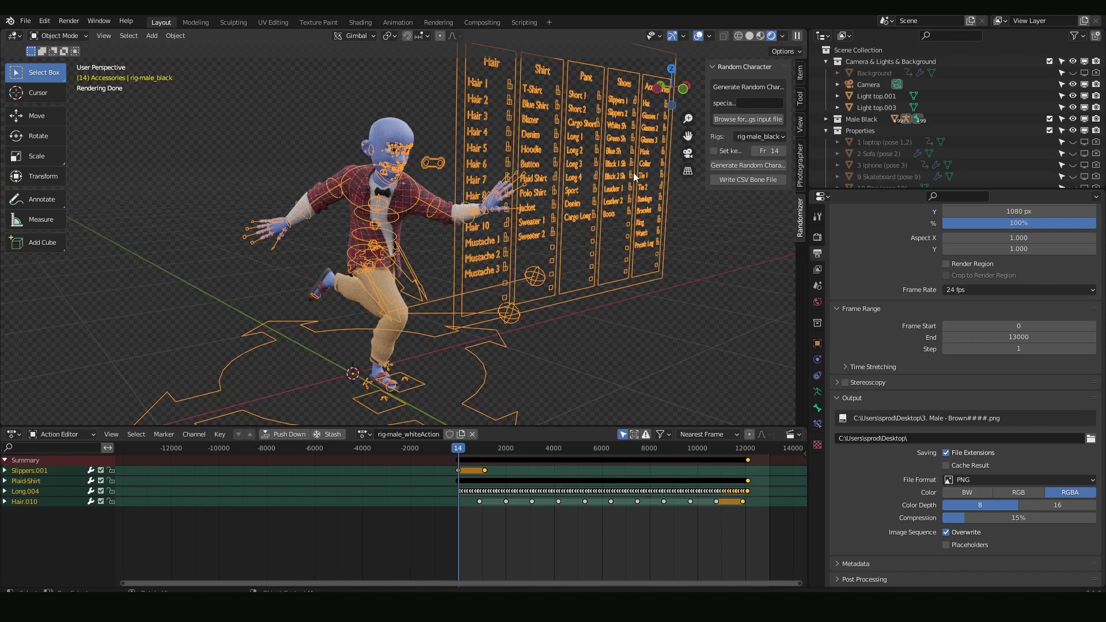
pyautogui.click(737, 164)
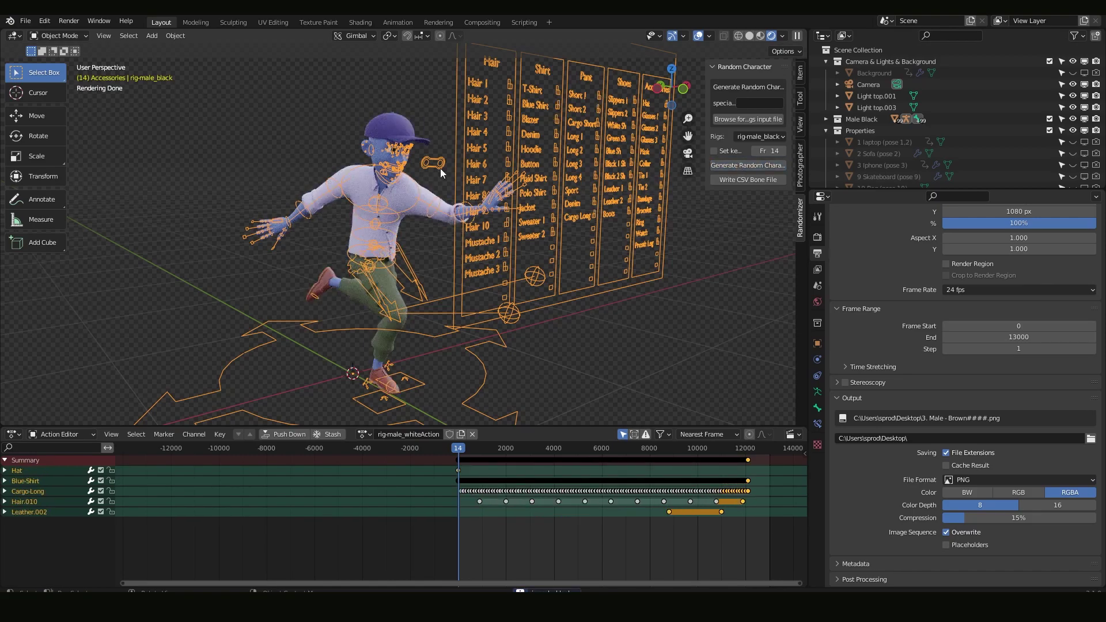
# Step: Put the character rig into Pose Mode and move the Hair 10 slider bone on the clothing board
pyautogui.moveTo(440, 168); pyautogui.dragTo(391, 154, button='middle')
pyautogui.click(81, 36)
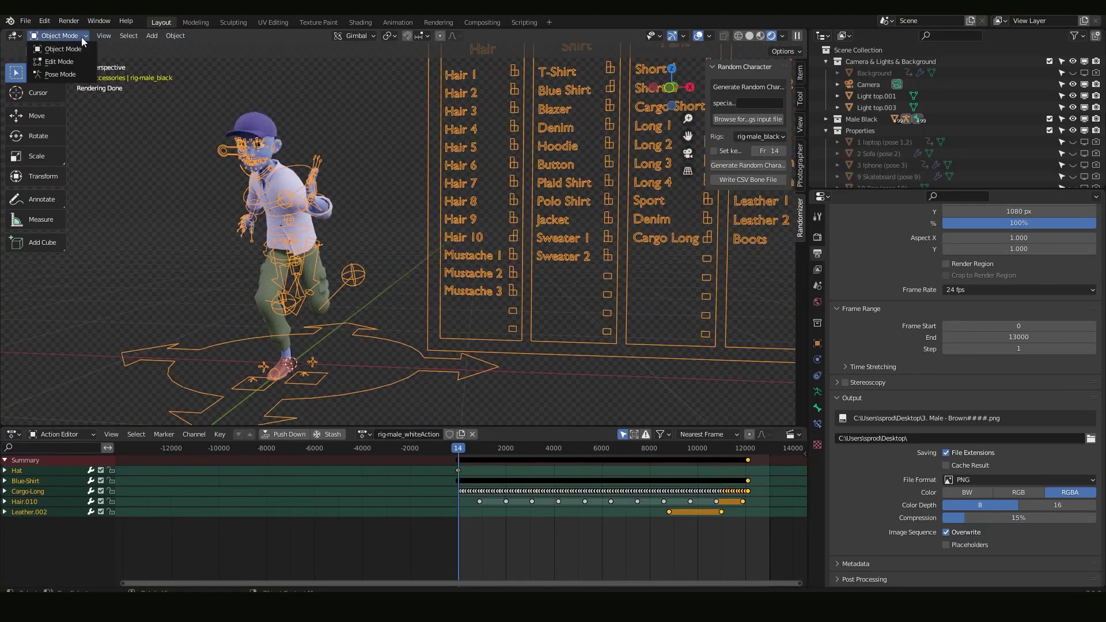
pyautogui.click(66, 74)
pyautogui.click(514, 235)
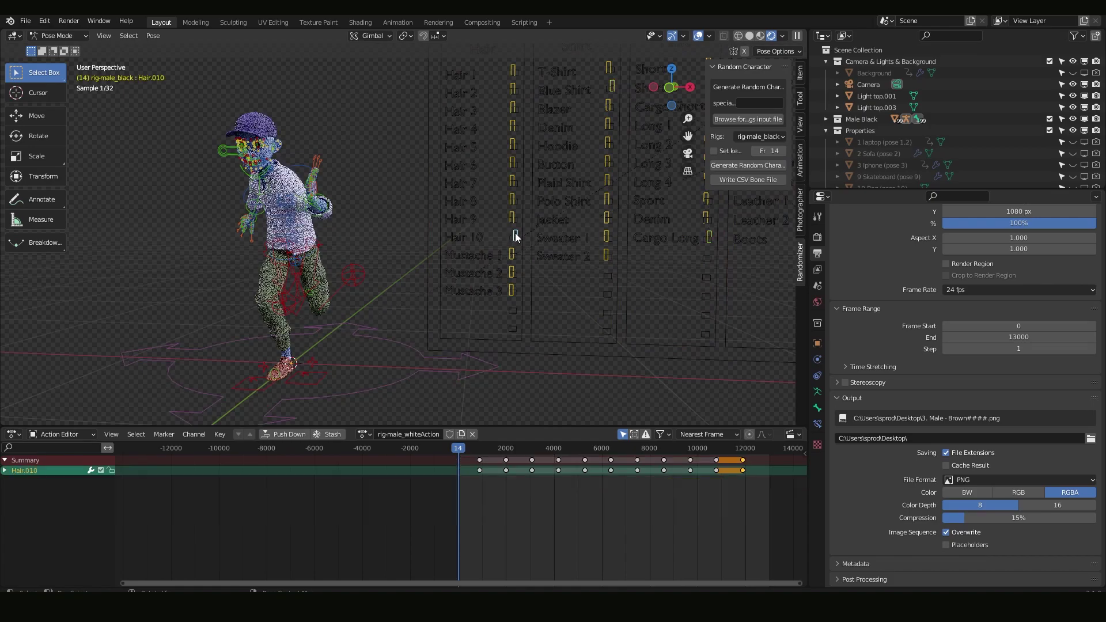
pyautogui.press('g')
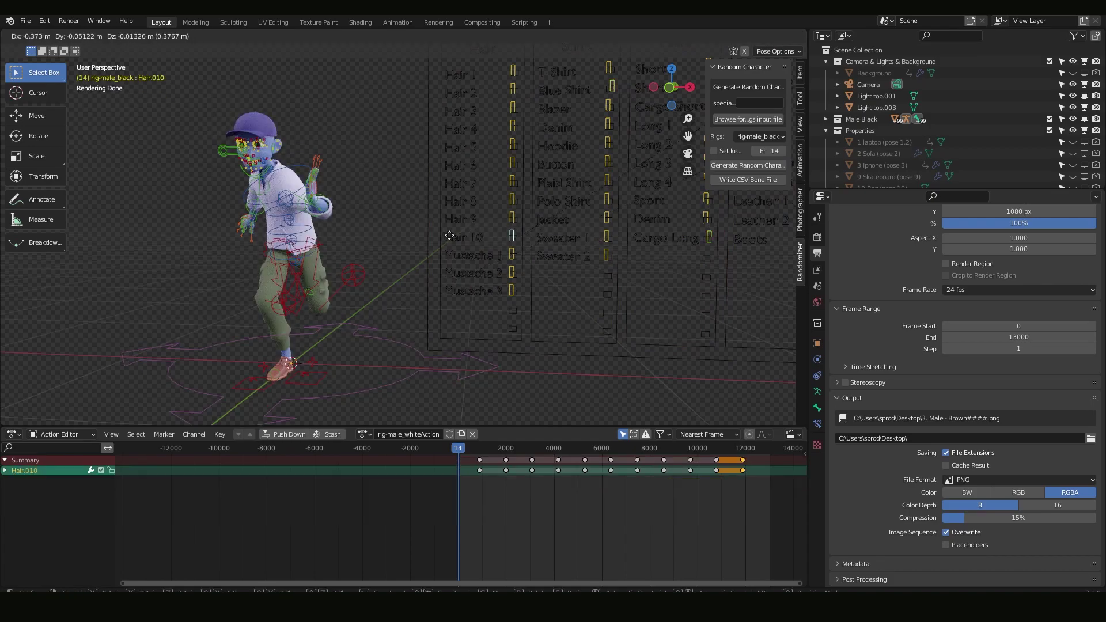
pyautogui.click(482, 232)
# Step: Move the Blue Shirt and T-Shirt slider bones on the clothing board to change the character's top
pyautogui.click(608, 86)
pyautogui.press('g')
pyautogui.click(548, 83)
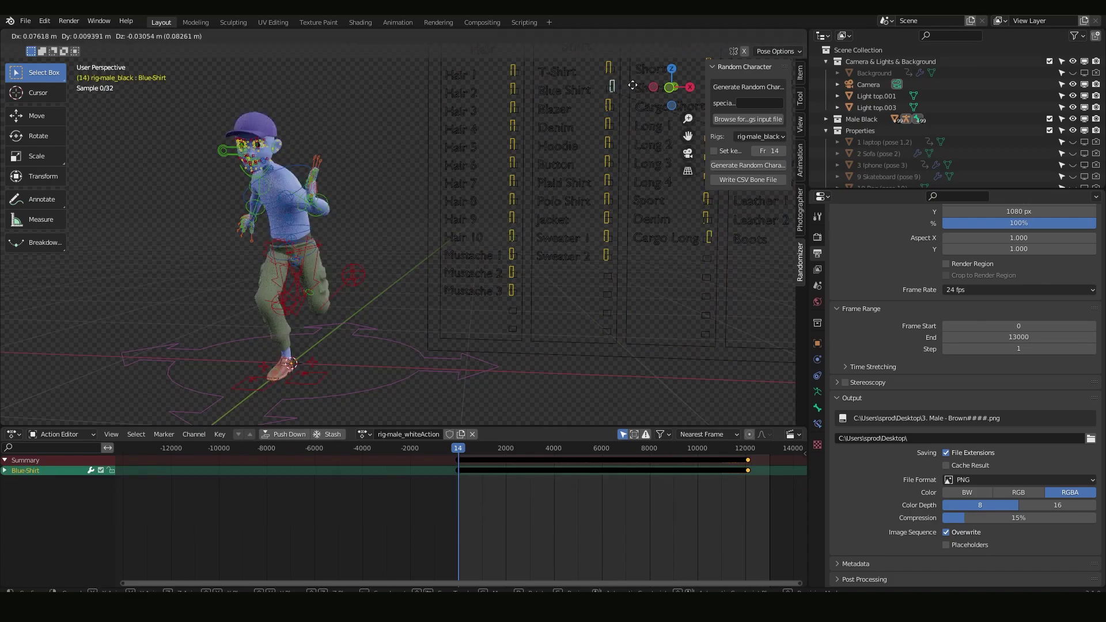
pyautogui.click(609, 70)
pyautogui.press('g')
pyautogui.click(447, 200)
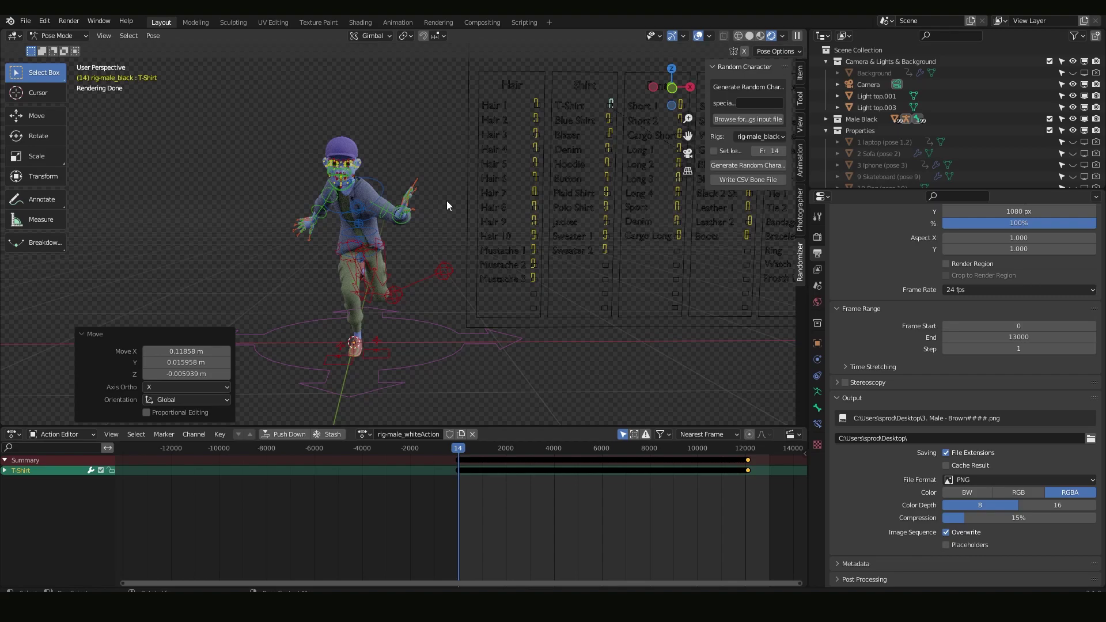
# Step: Open wheles chairs REV (1) from the Wheelchair folder, examine the wheelchair from several sides and return to the character scene
pyautogui.hotkey('alt', 'Tab')
pyautogui.doubleClick(369, 181)
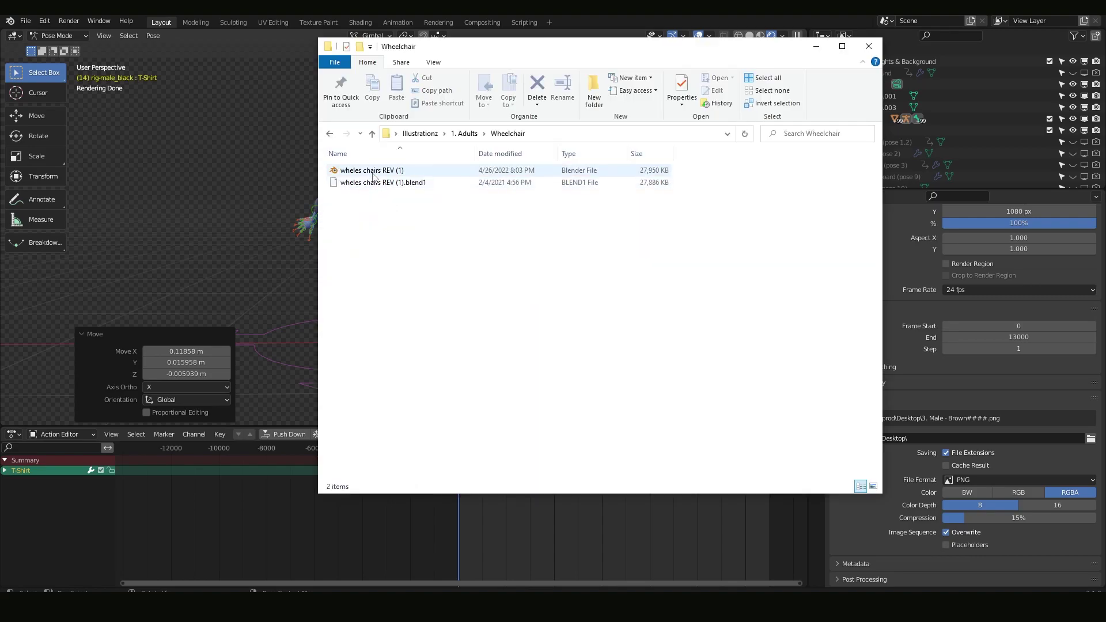
pyautogui.click(367, 173)
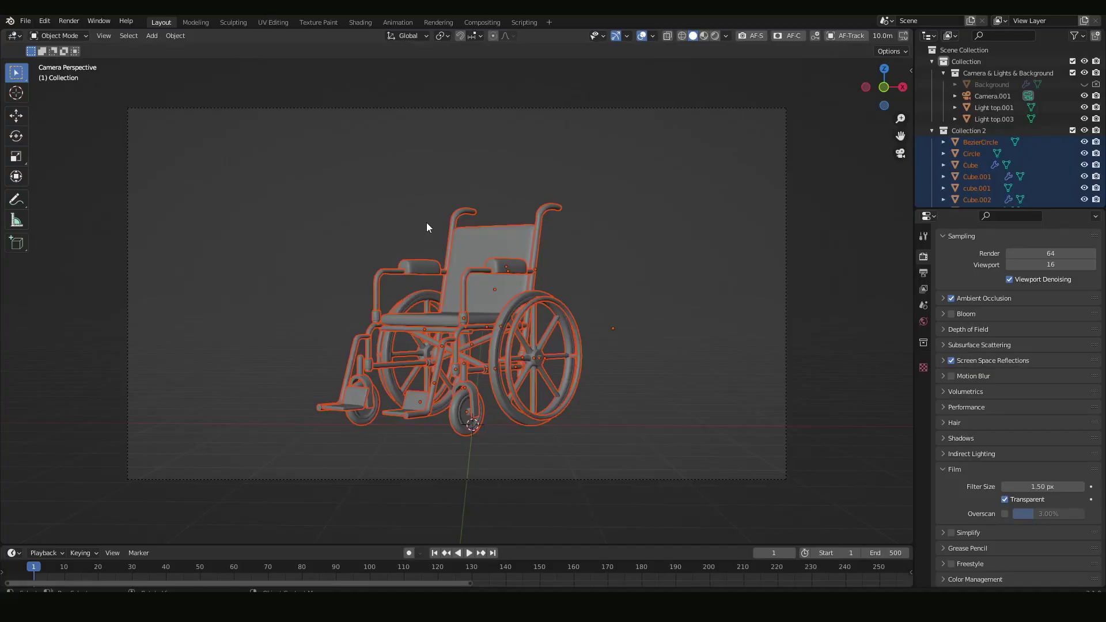
pyautogui.moveTo(426, 222); pyautogui.dragTo(696, 257, button='middle')
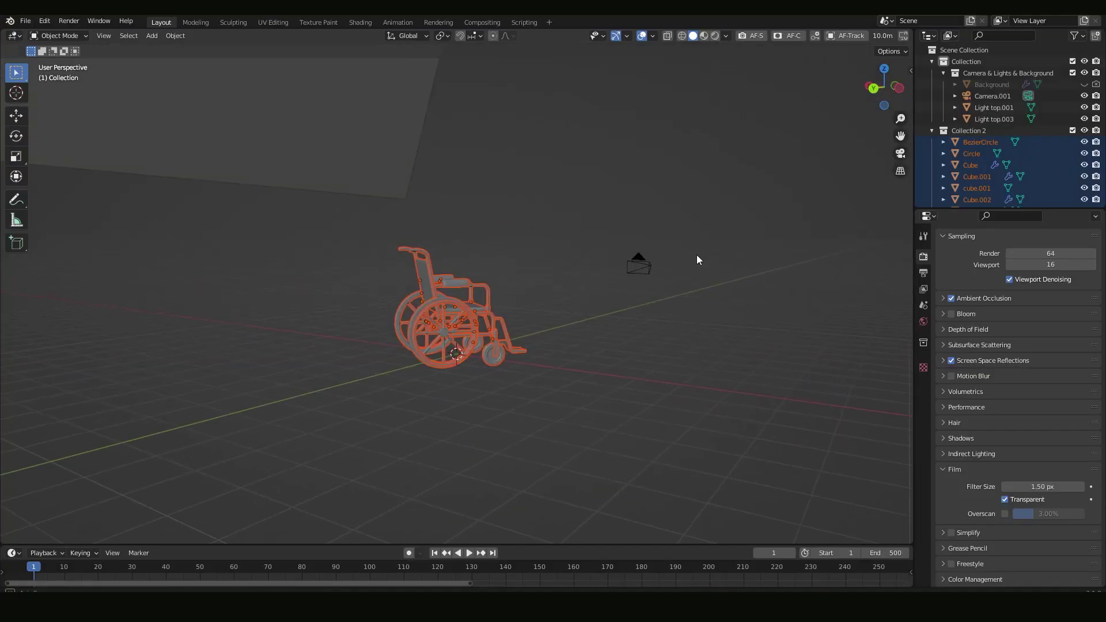
pyautogui.scroll(4, 471, 256)
pyautogui.moveTo(471, 255); pyautogui.dragTo(720, 230, button='middle')
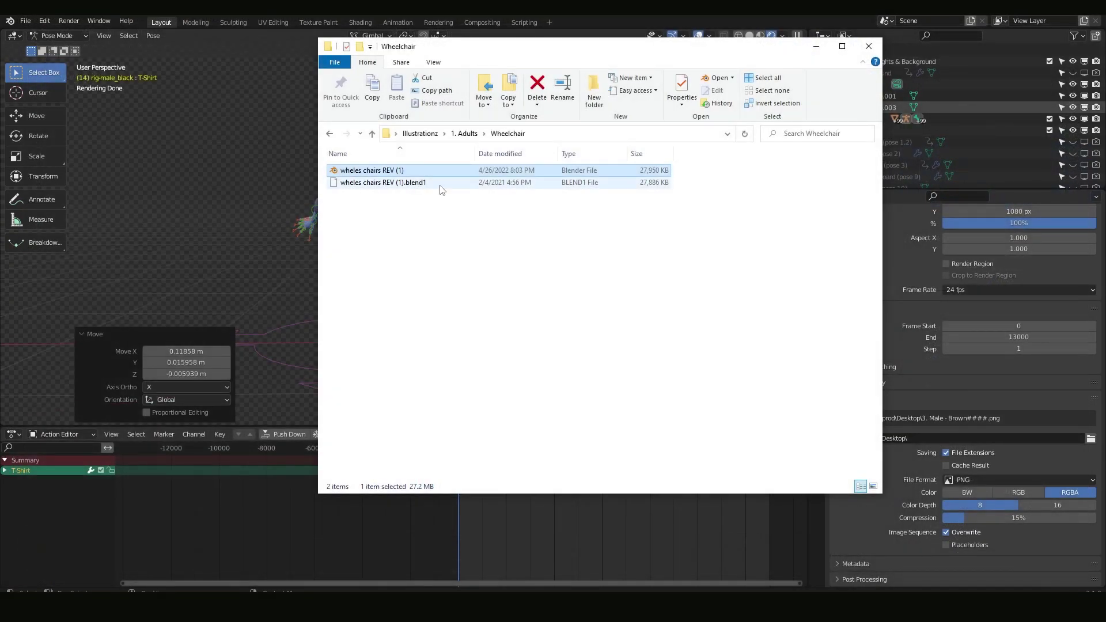
pyautogui.click(298, 144)
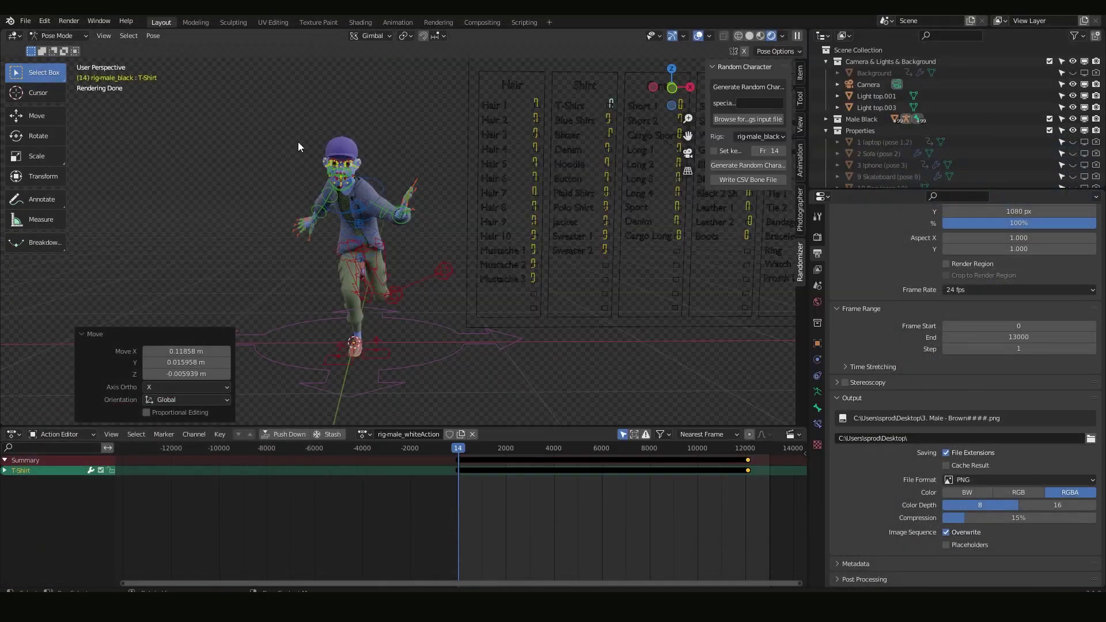